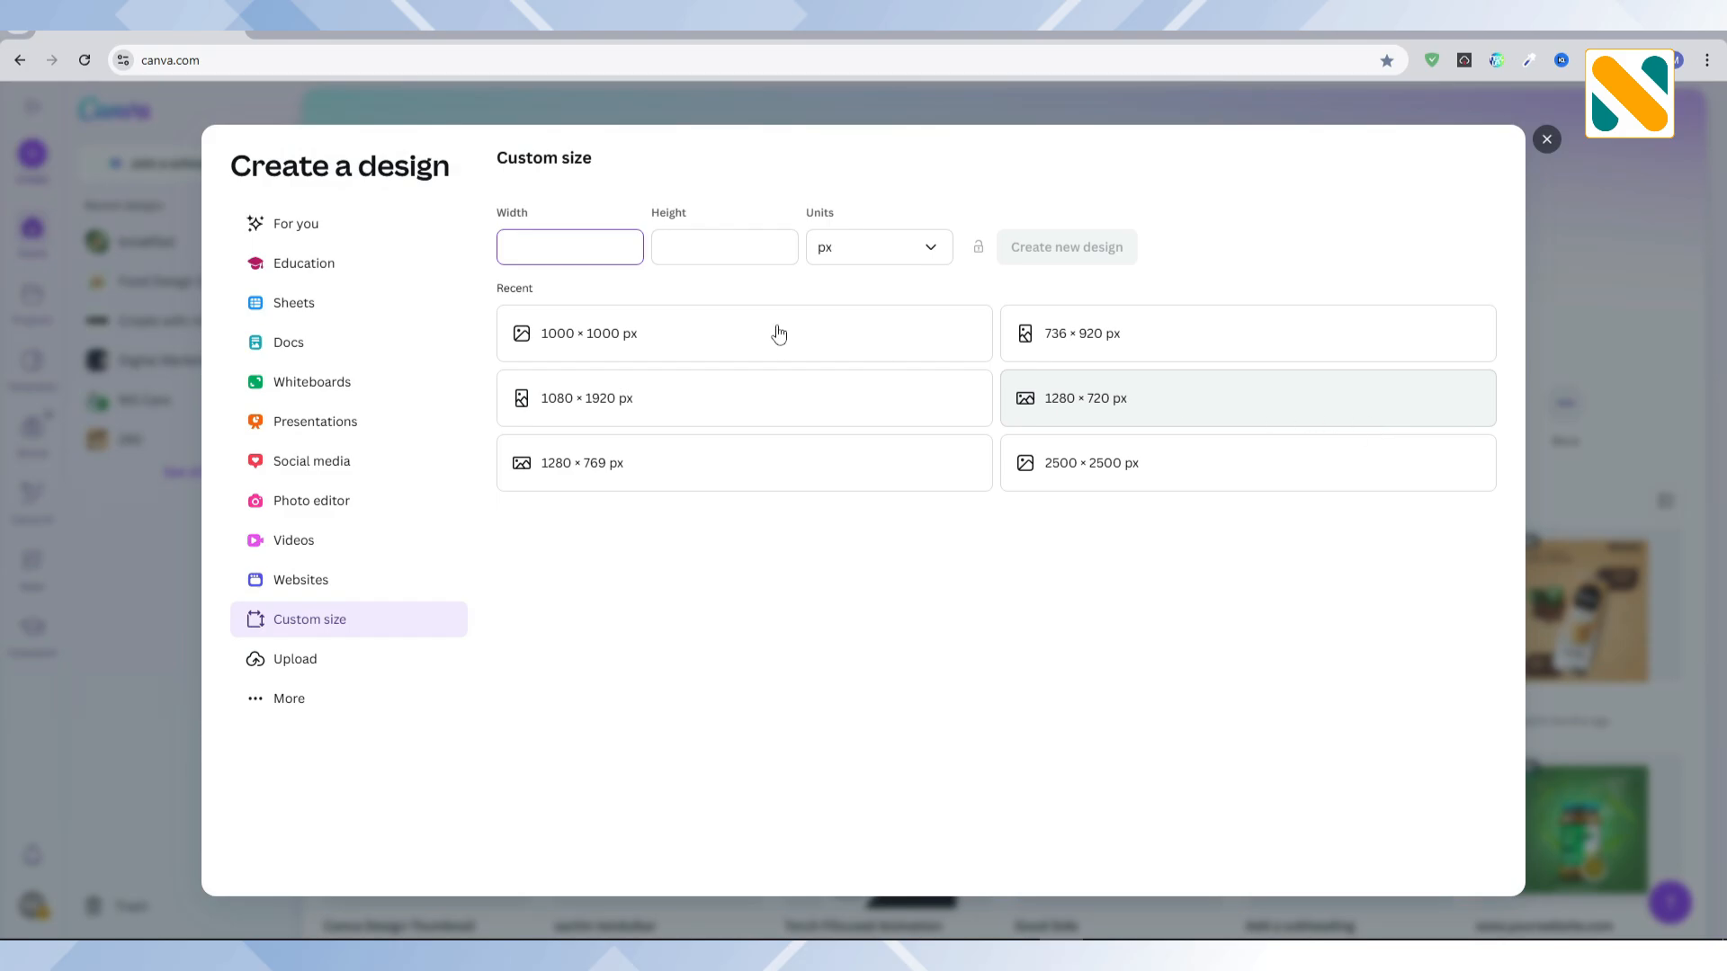
# Step: Create a 1000 × 1000 px design and search the photo elements for "green background"
pyautogui.click(778, 333)
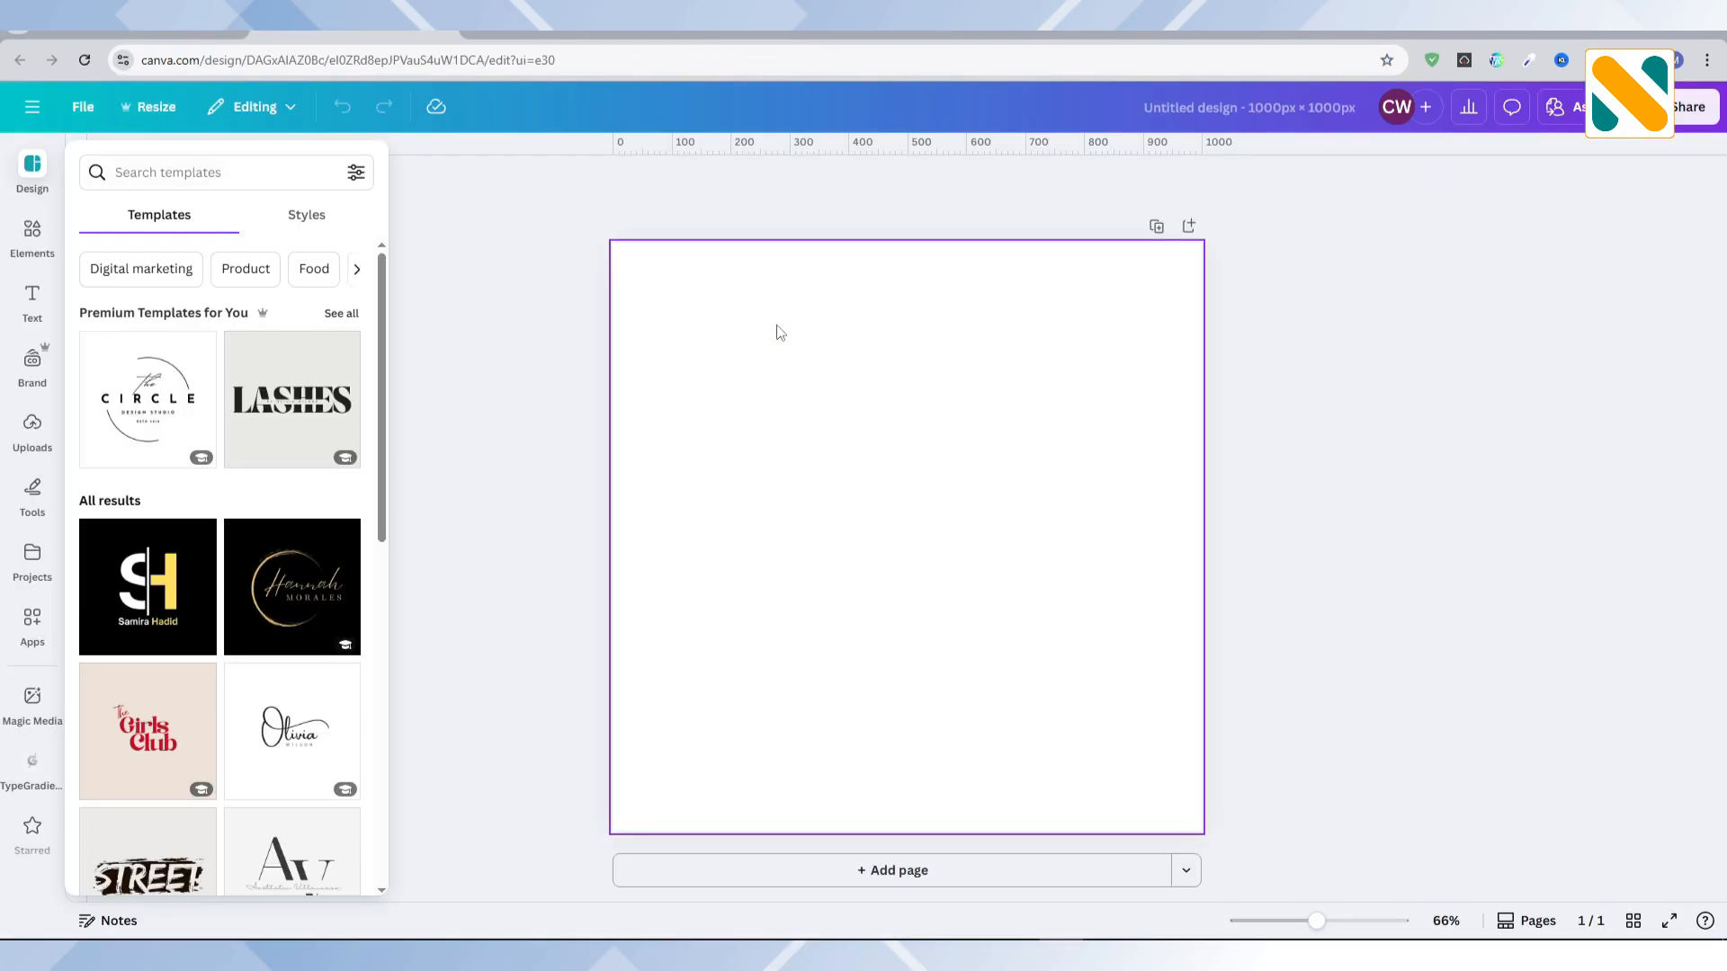
pyautogui.click(28, 230)
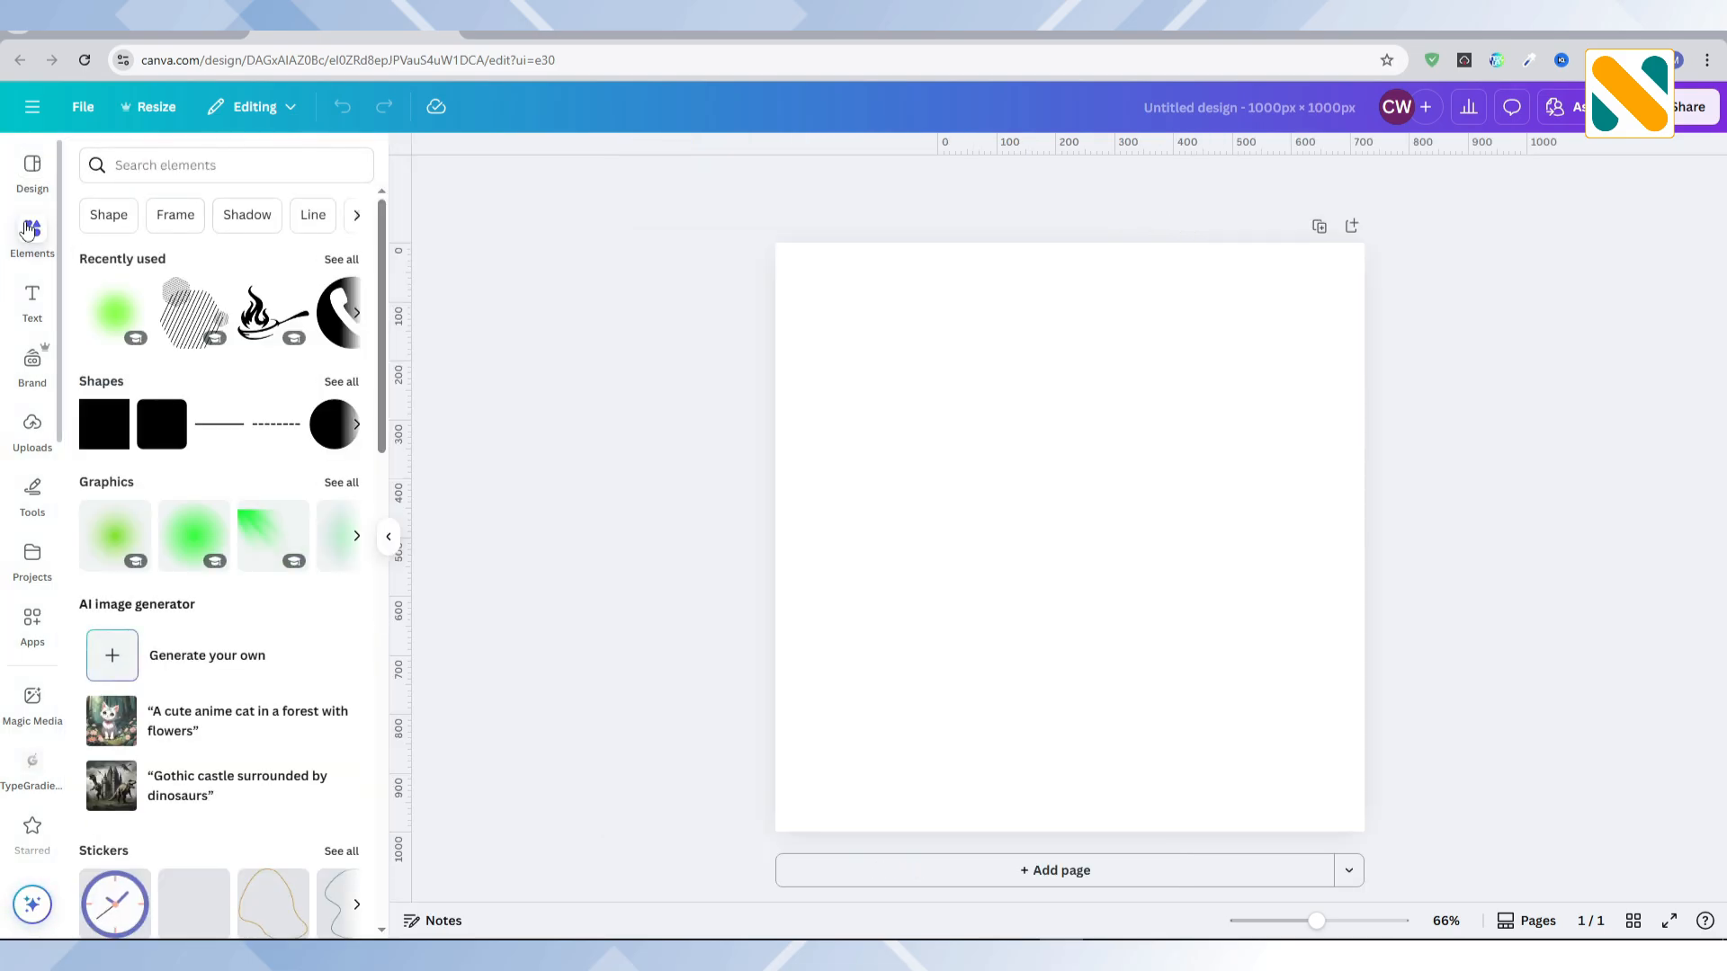
pyautogui.click(156, 167)
pyautogui.write('gr')
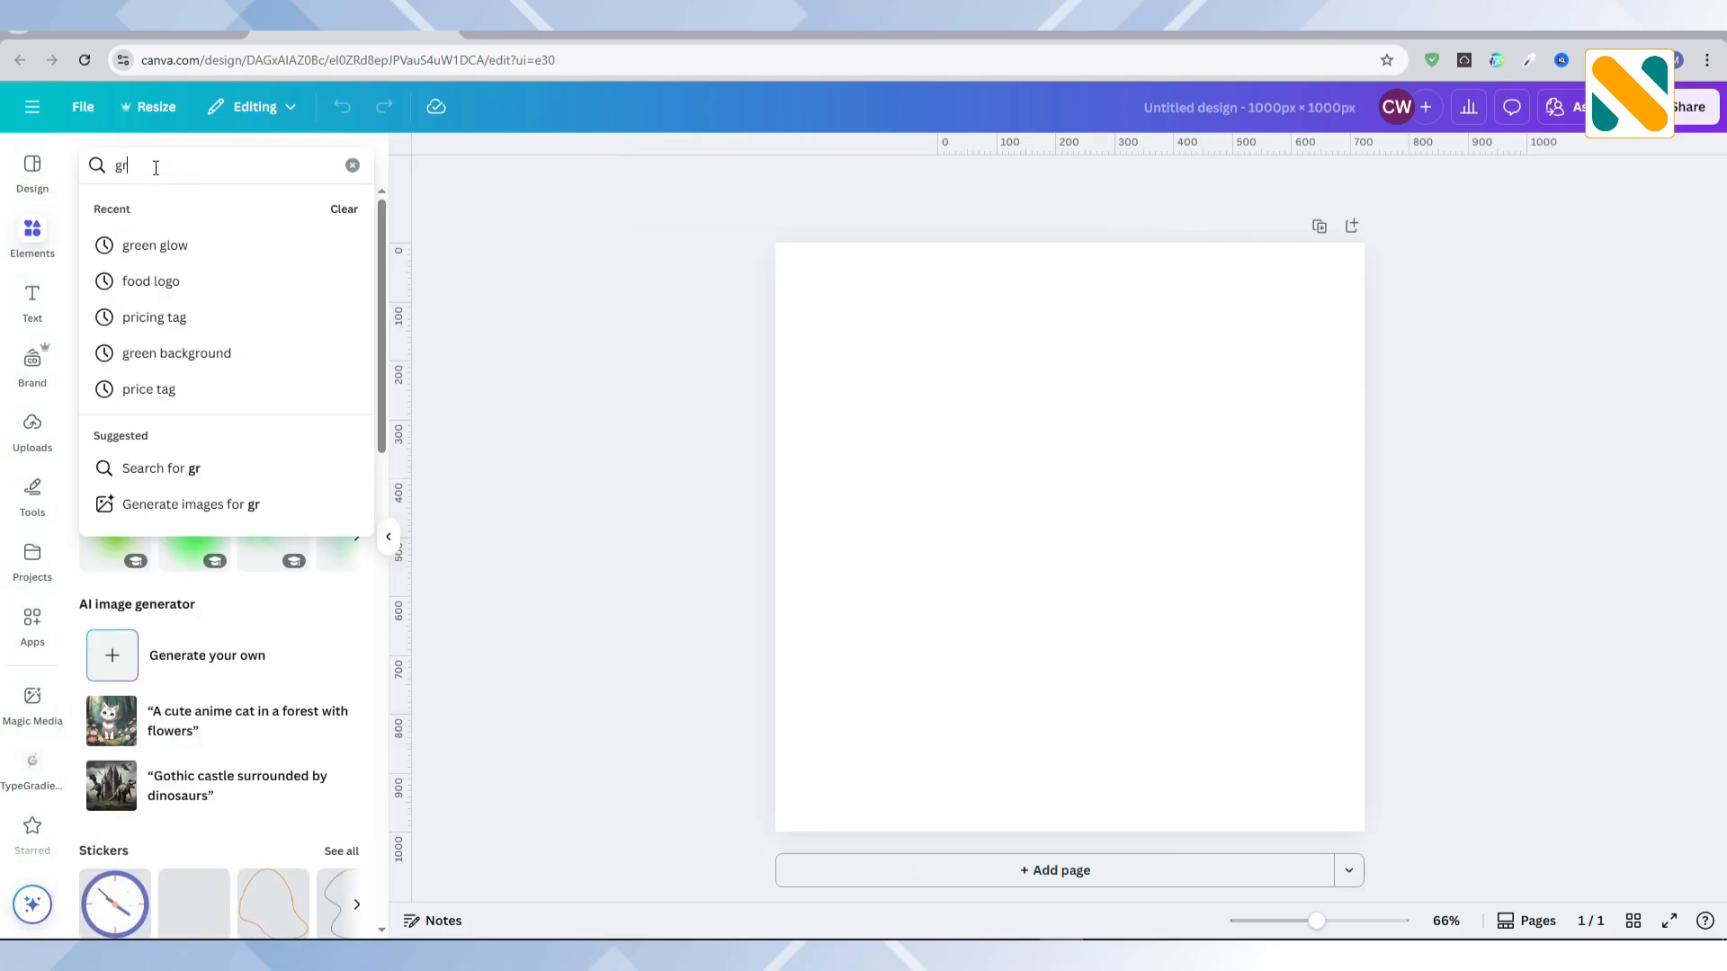
pyautogui.write('een background')
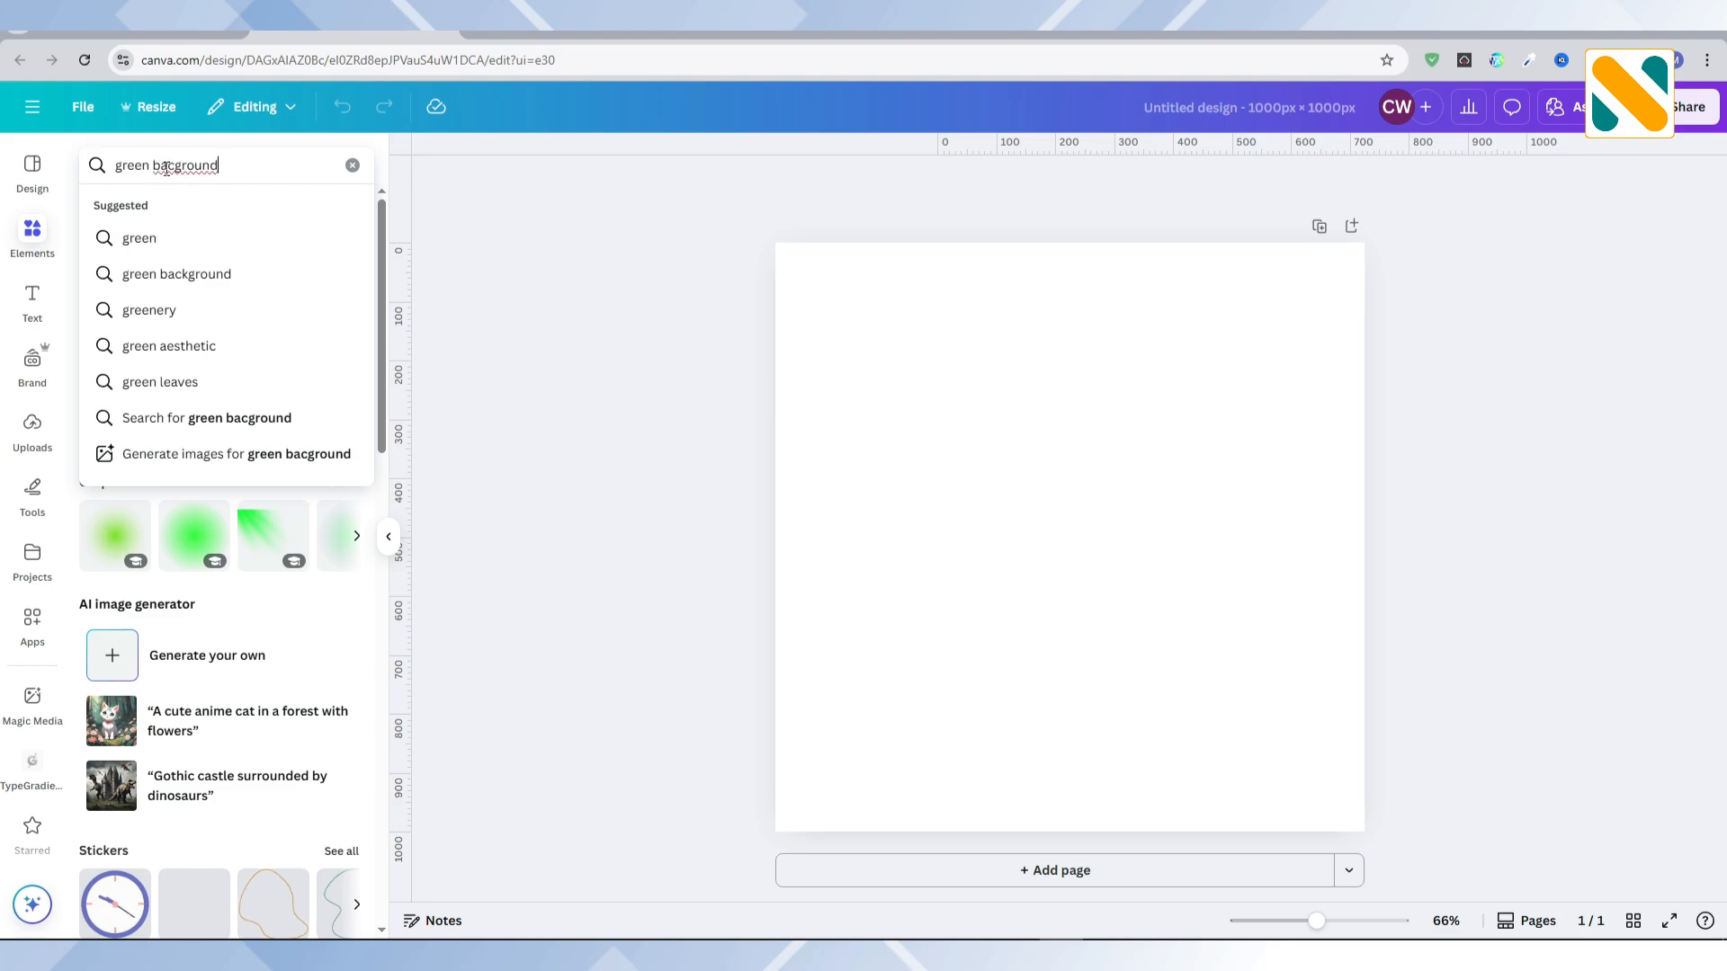
pyautogui.click(166, 167)
pyautogui.write('k')
pyautogui.press('Return')
pyautogui.click(208, 209)
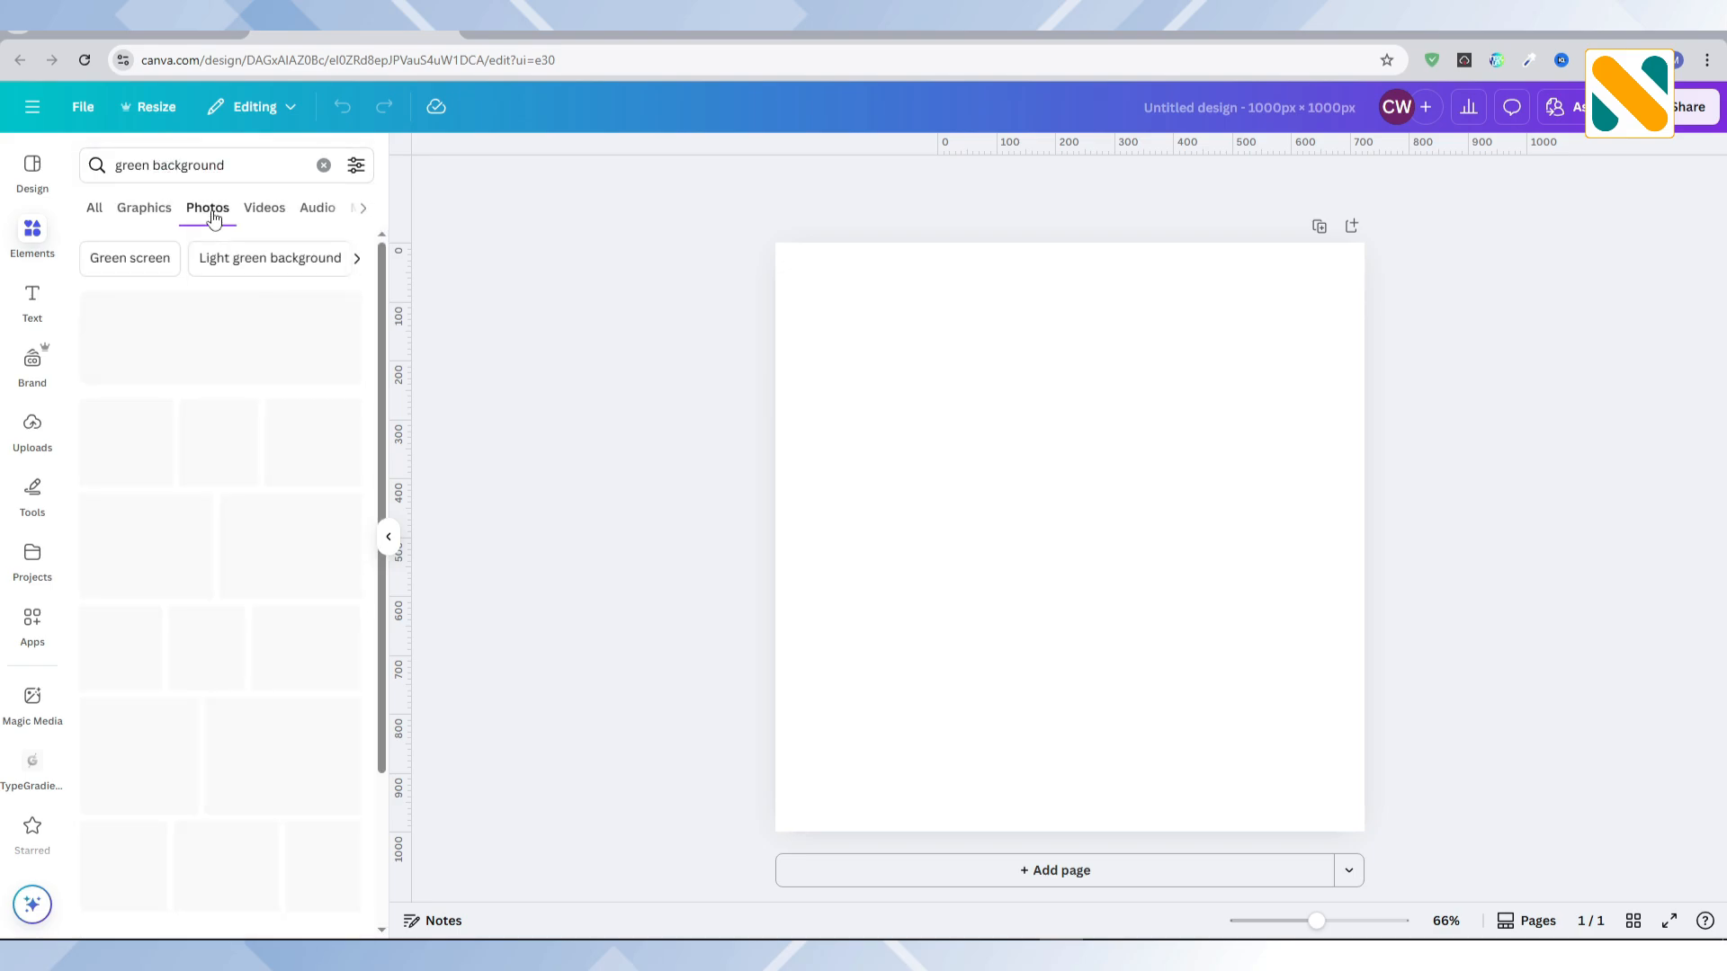
# Step: Add the dark green photo with the lighter centre and set it as the page background
pyautogui.click(161, 542)
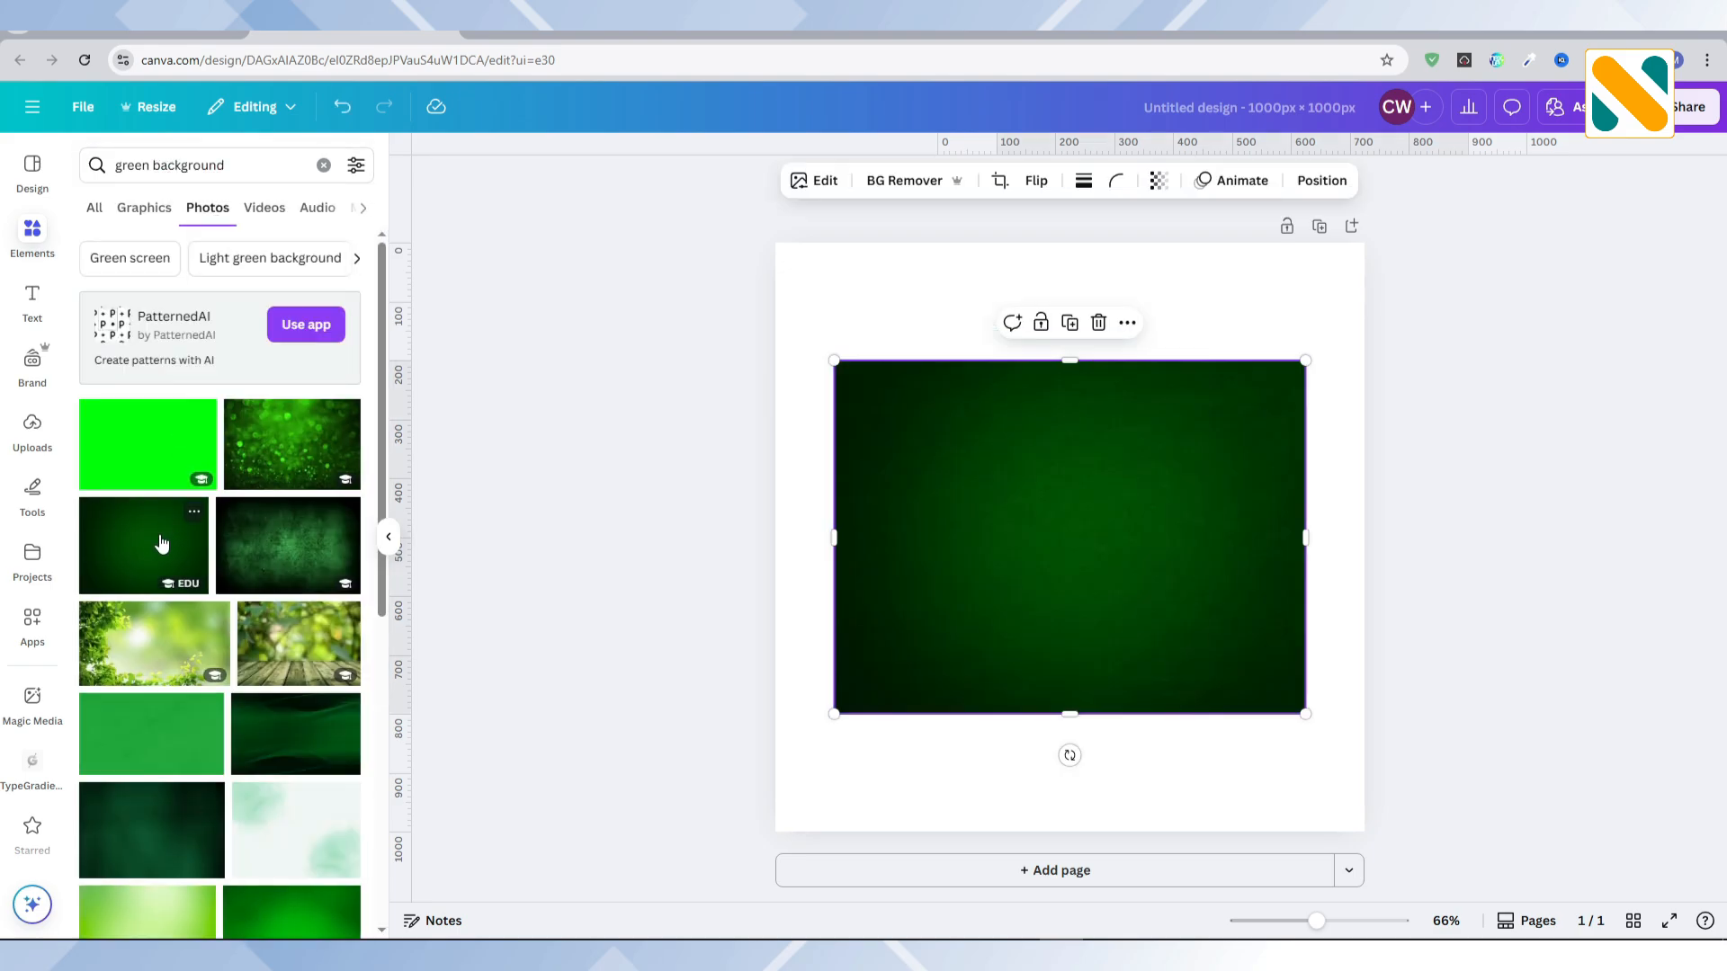
pyautogui.click(1128, 326)
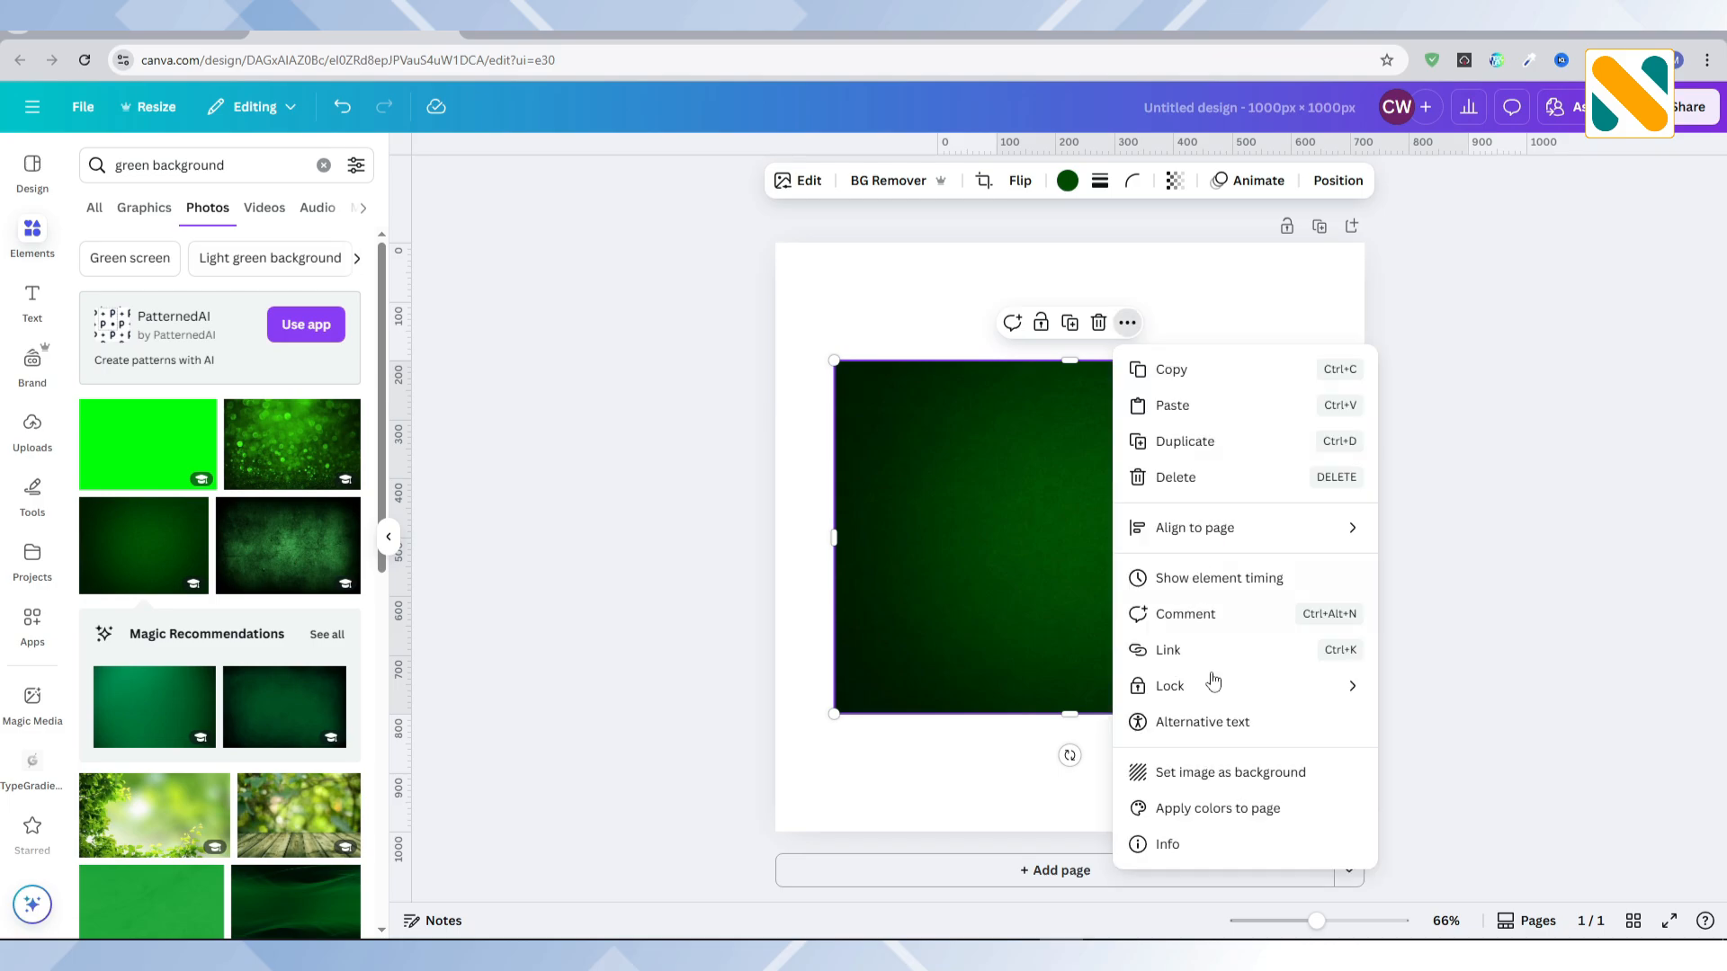
pyautogui.click(1213, 770)
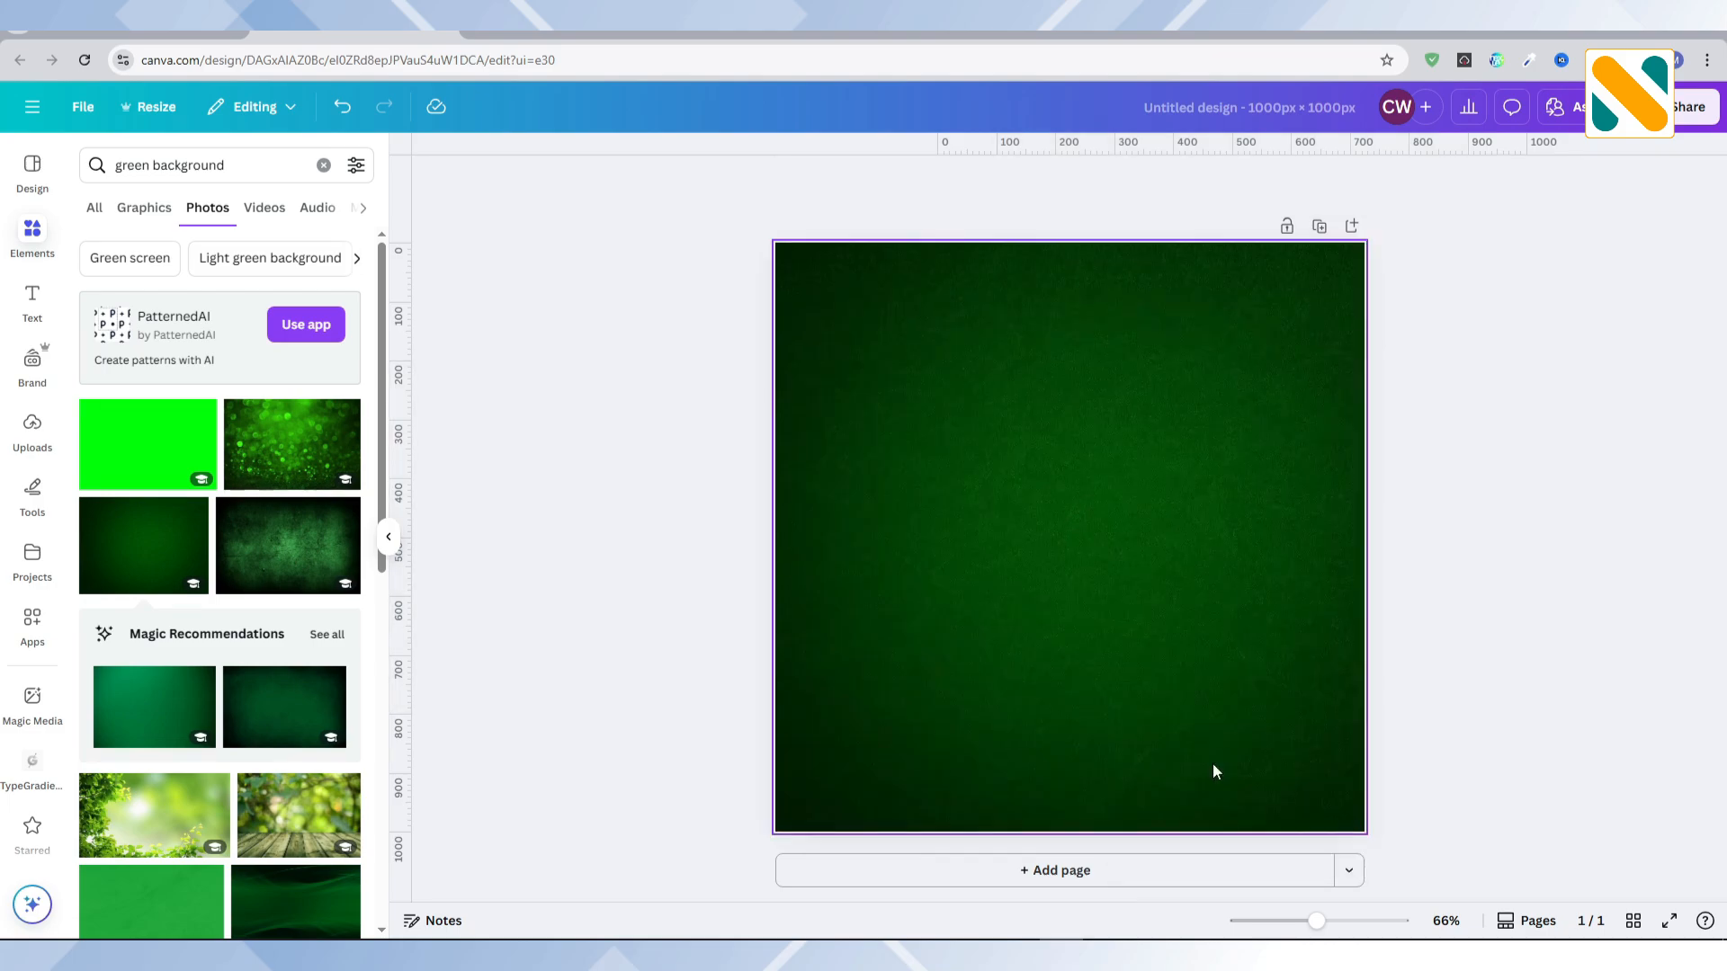
# Step: Search the graphics for "green glow" and add the soft light-green round glow to the page
pyautogui.doubleClick(155, 165)
pyautogui.write('glow')
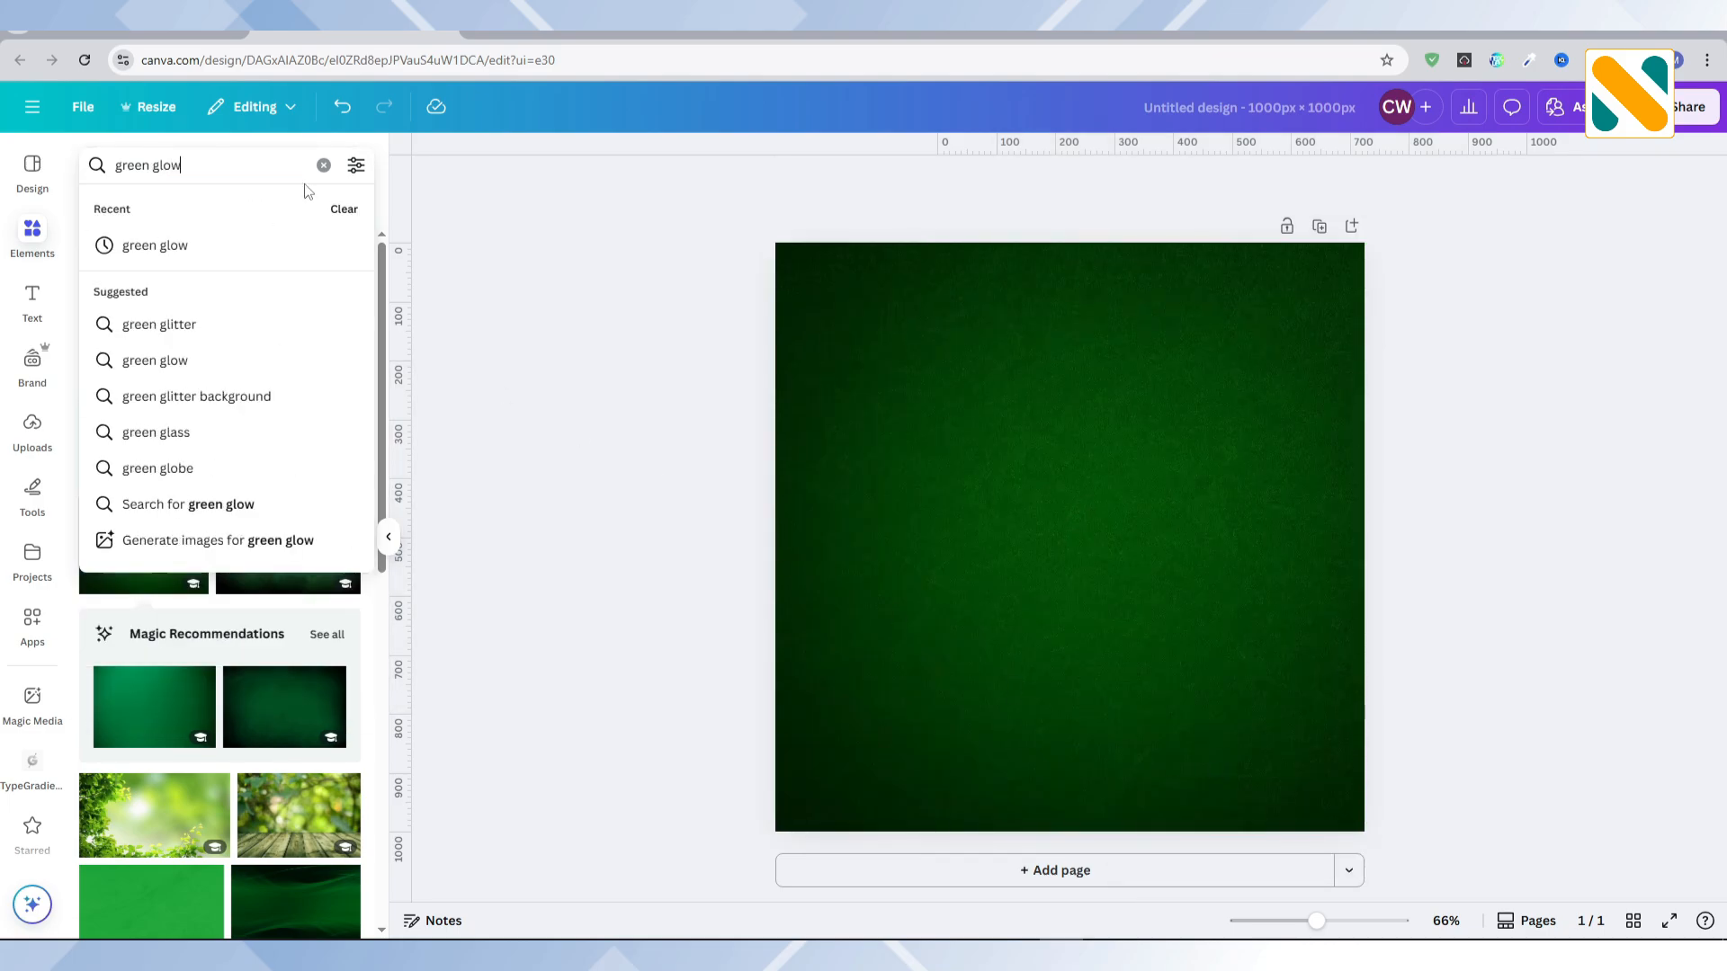
pyautogui.press('Return')
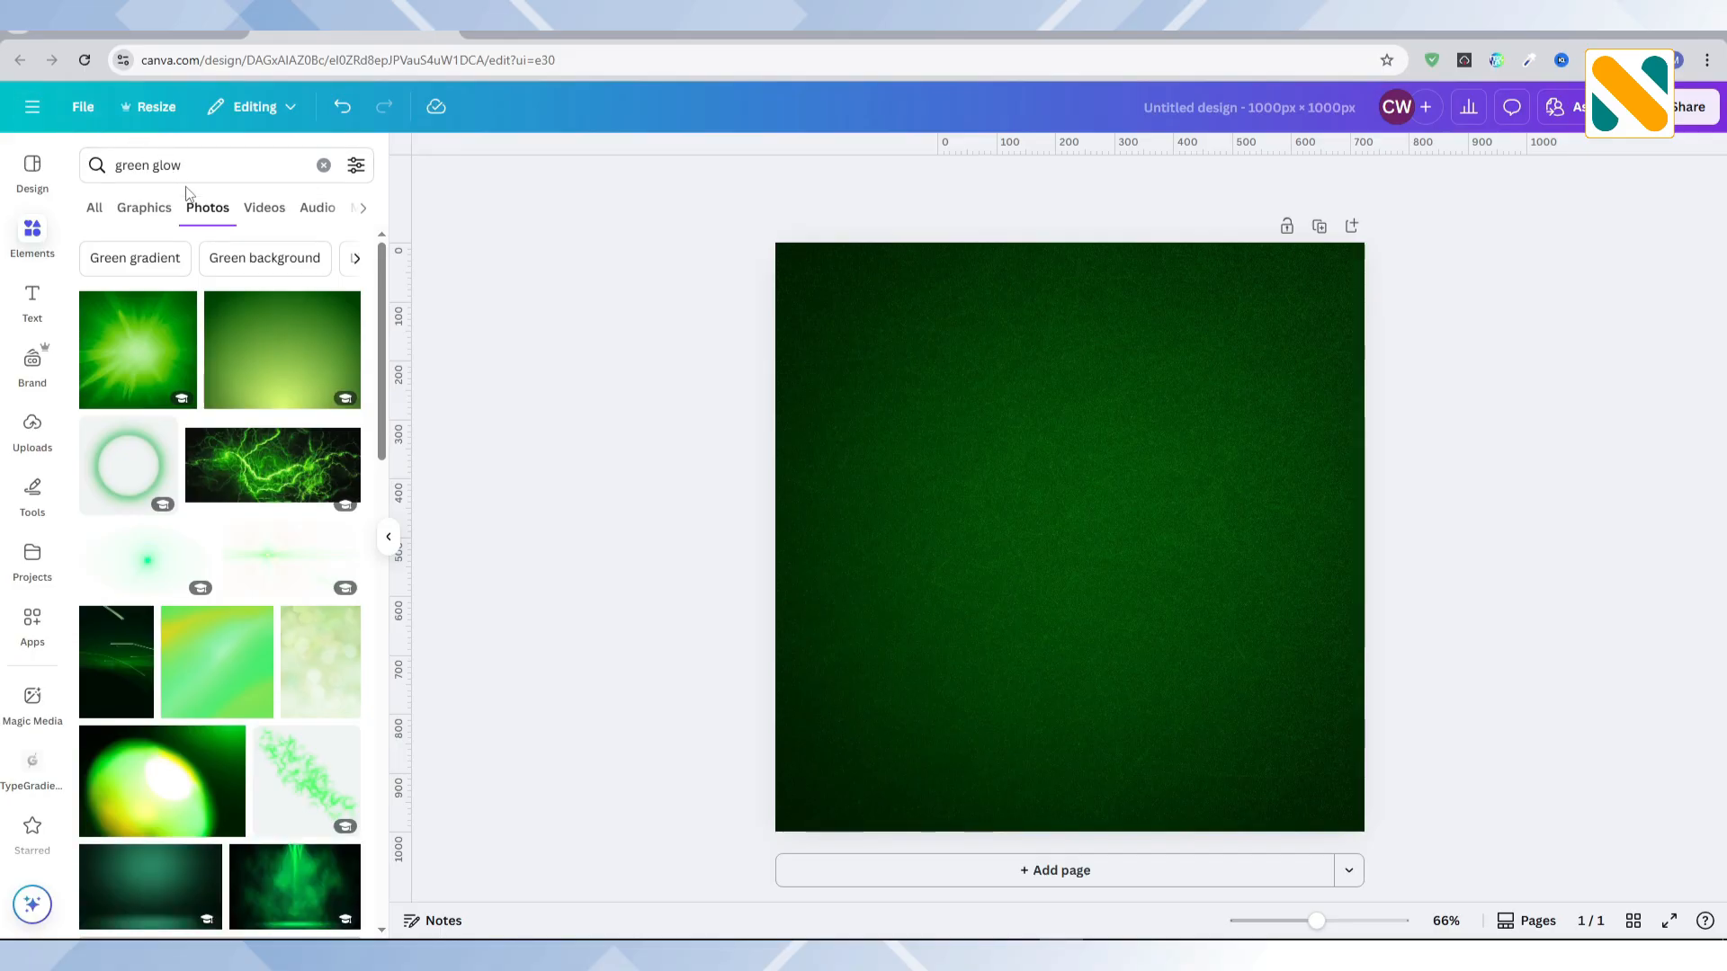
pyautogui.click(160, 216)
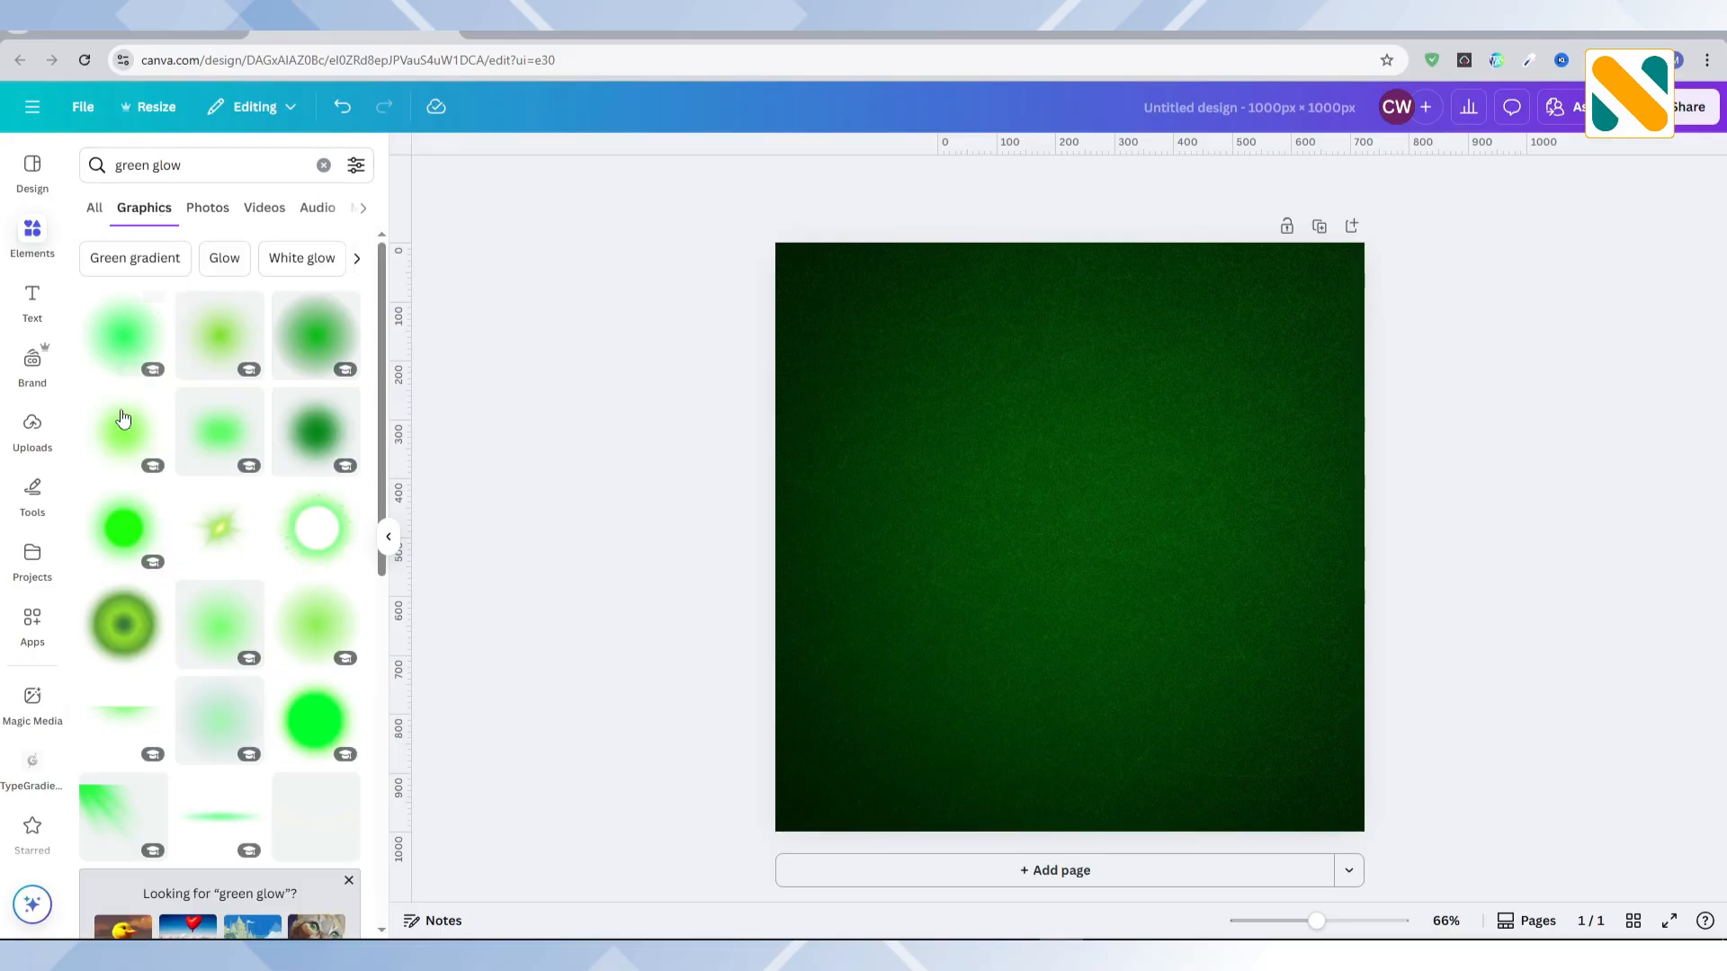
pyautogui.click(115, 460)
# Step: Enlarge the green glow beyond the page edges, centre it on the page and lock it
pyautogui.moveTo(960, 505); pyautogui.dragTo(800, 340)
pyautogui.moveTo(951, 419); pyautogui.dragTo(1488, 868)
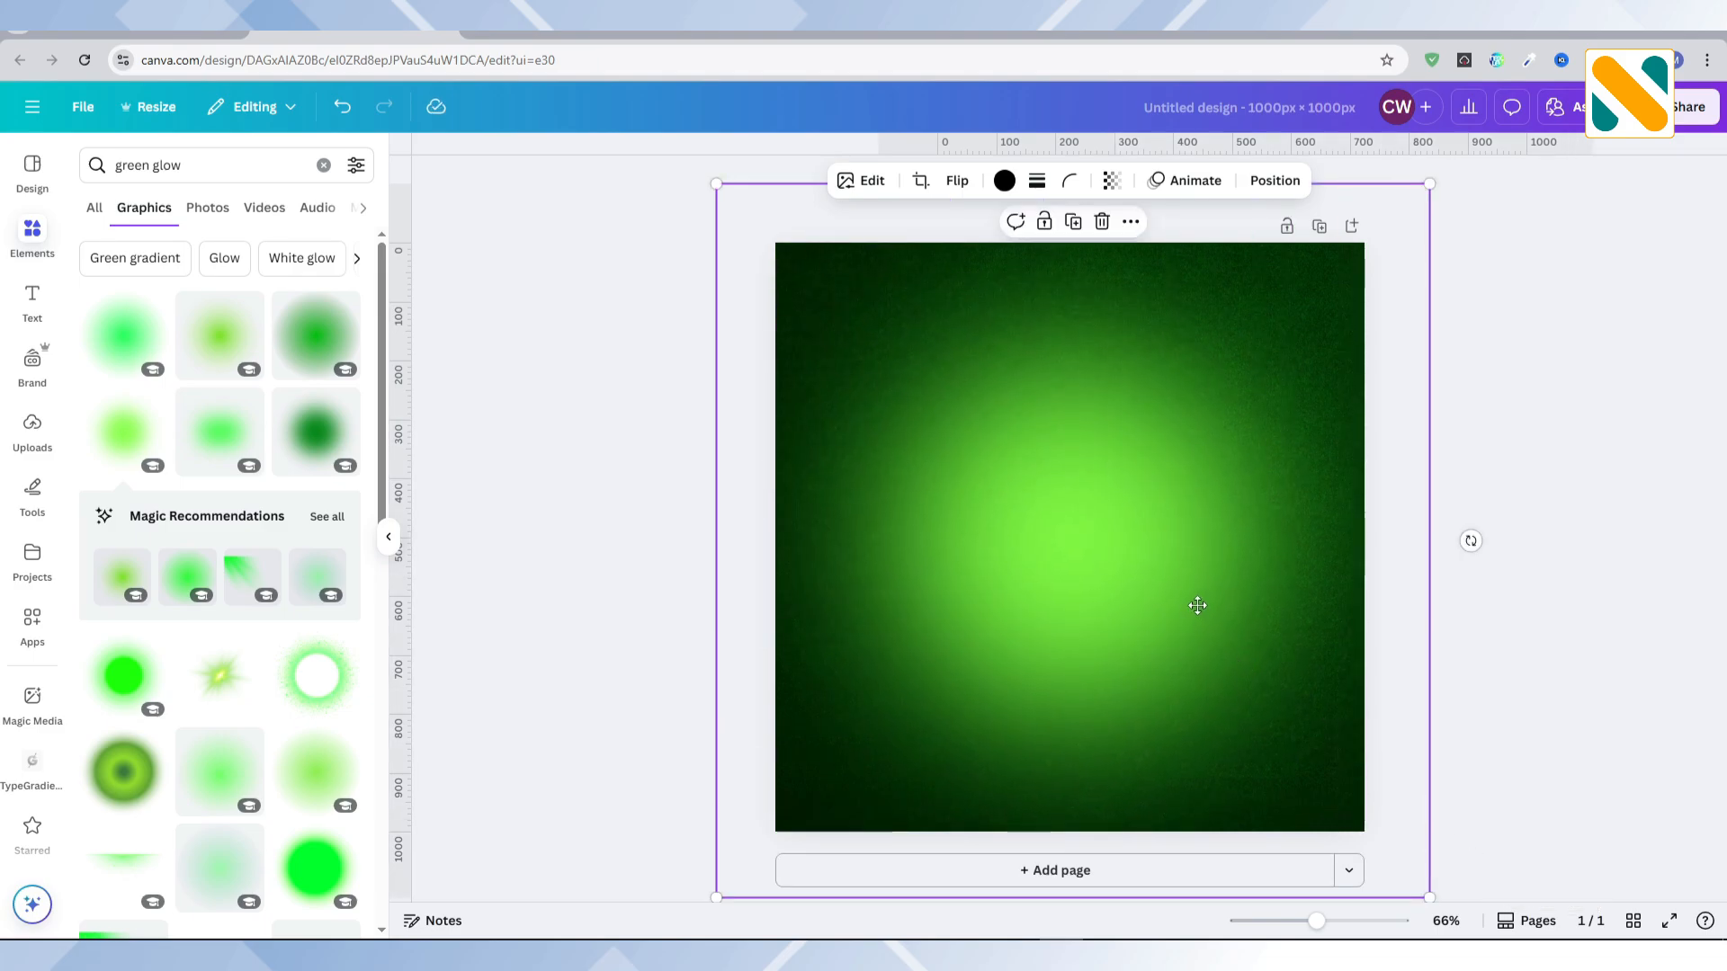
pyautogui.moveTo(1198, 605); pyautogui.dragTo(1205, 613)
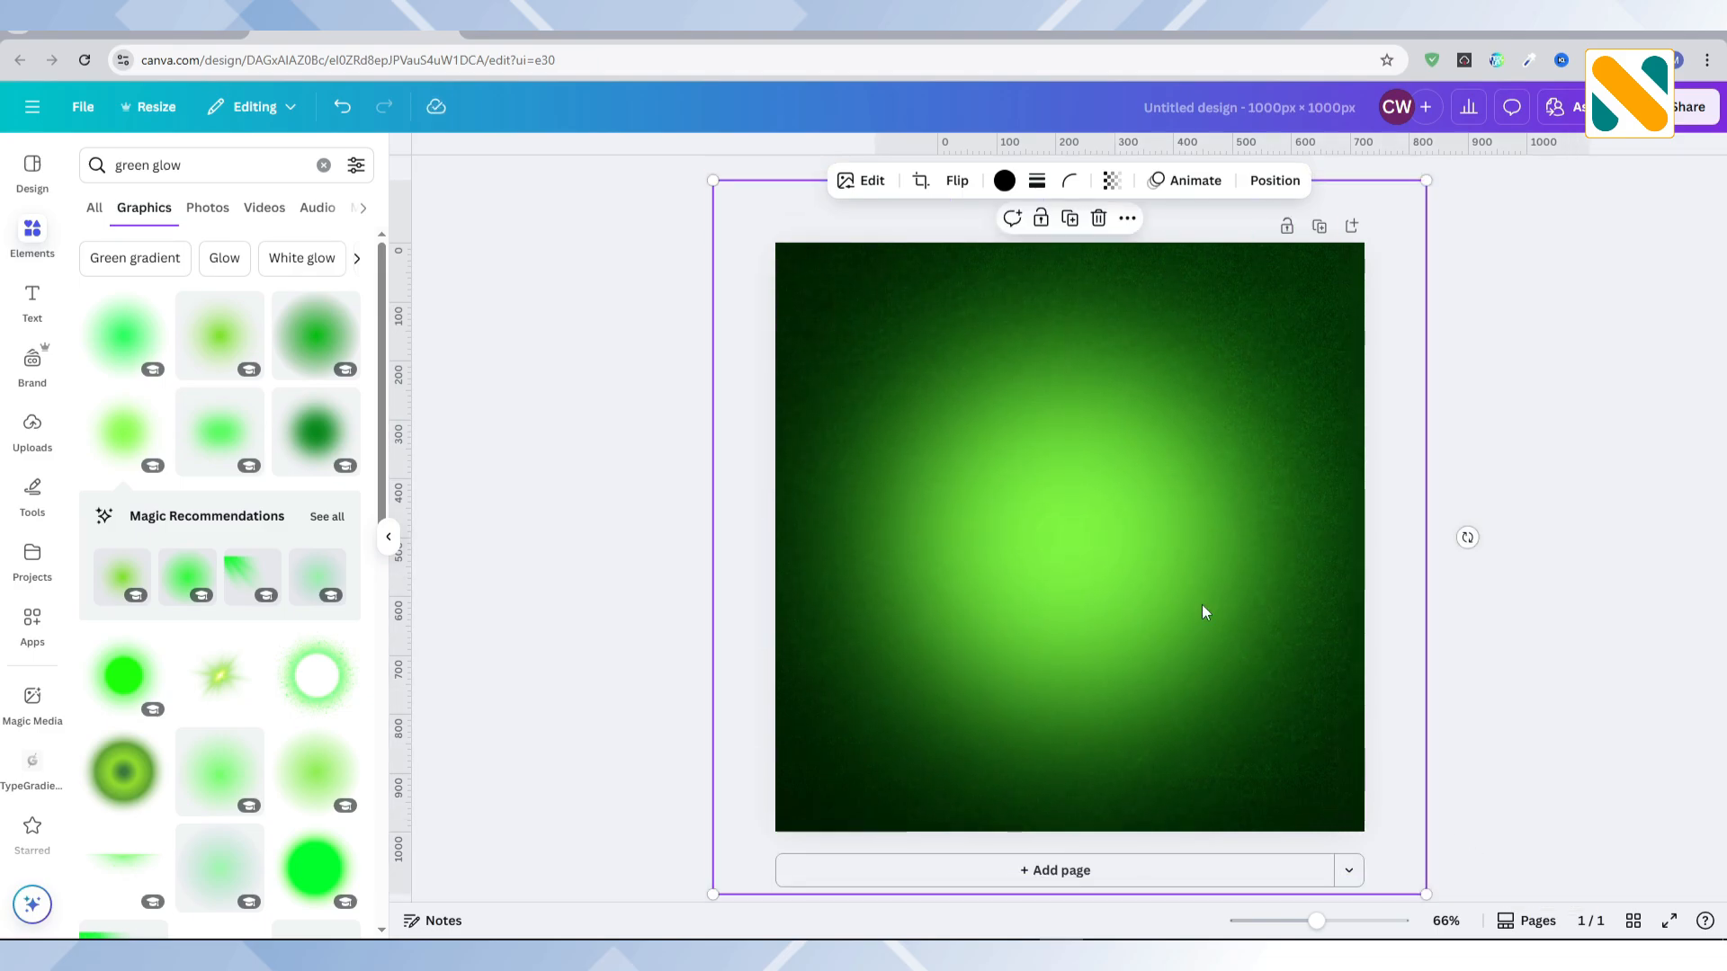
pyautogui.click(1042, 225)
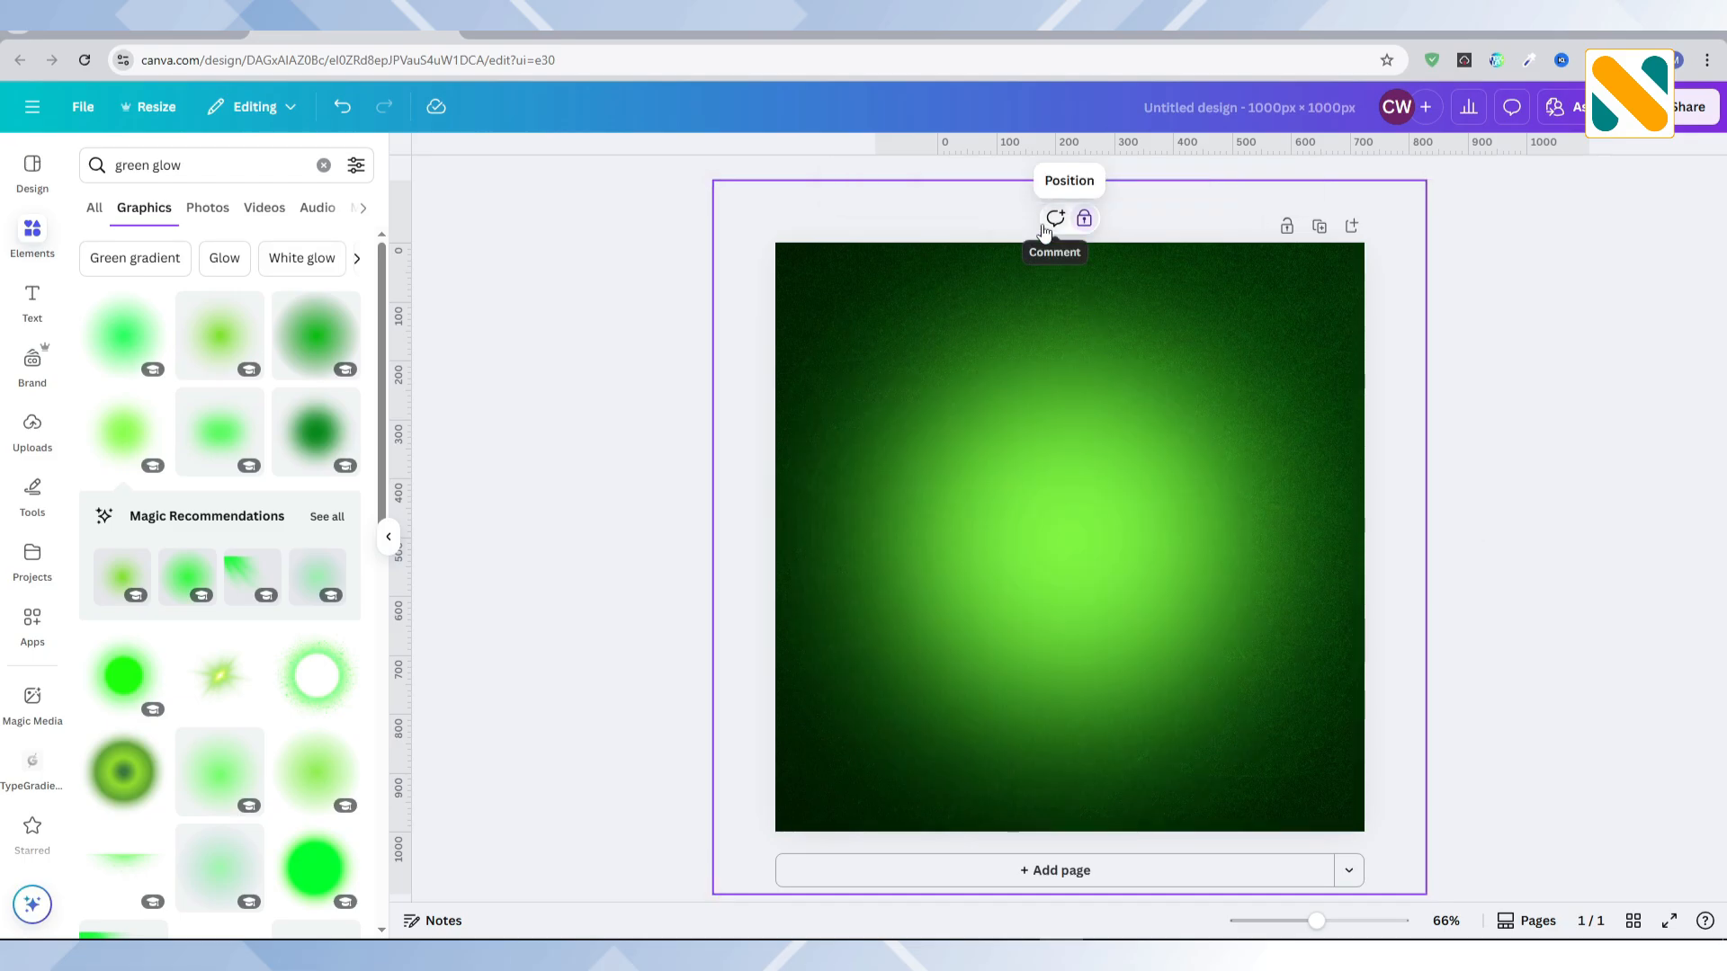
# Step: Add a square shape at the page centre and fill it with white
pyautogui.click(324, 167)
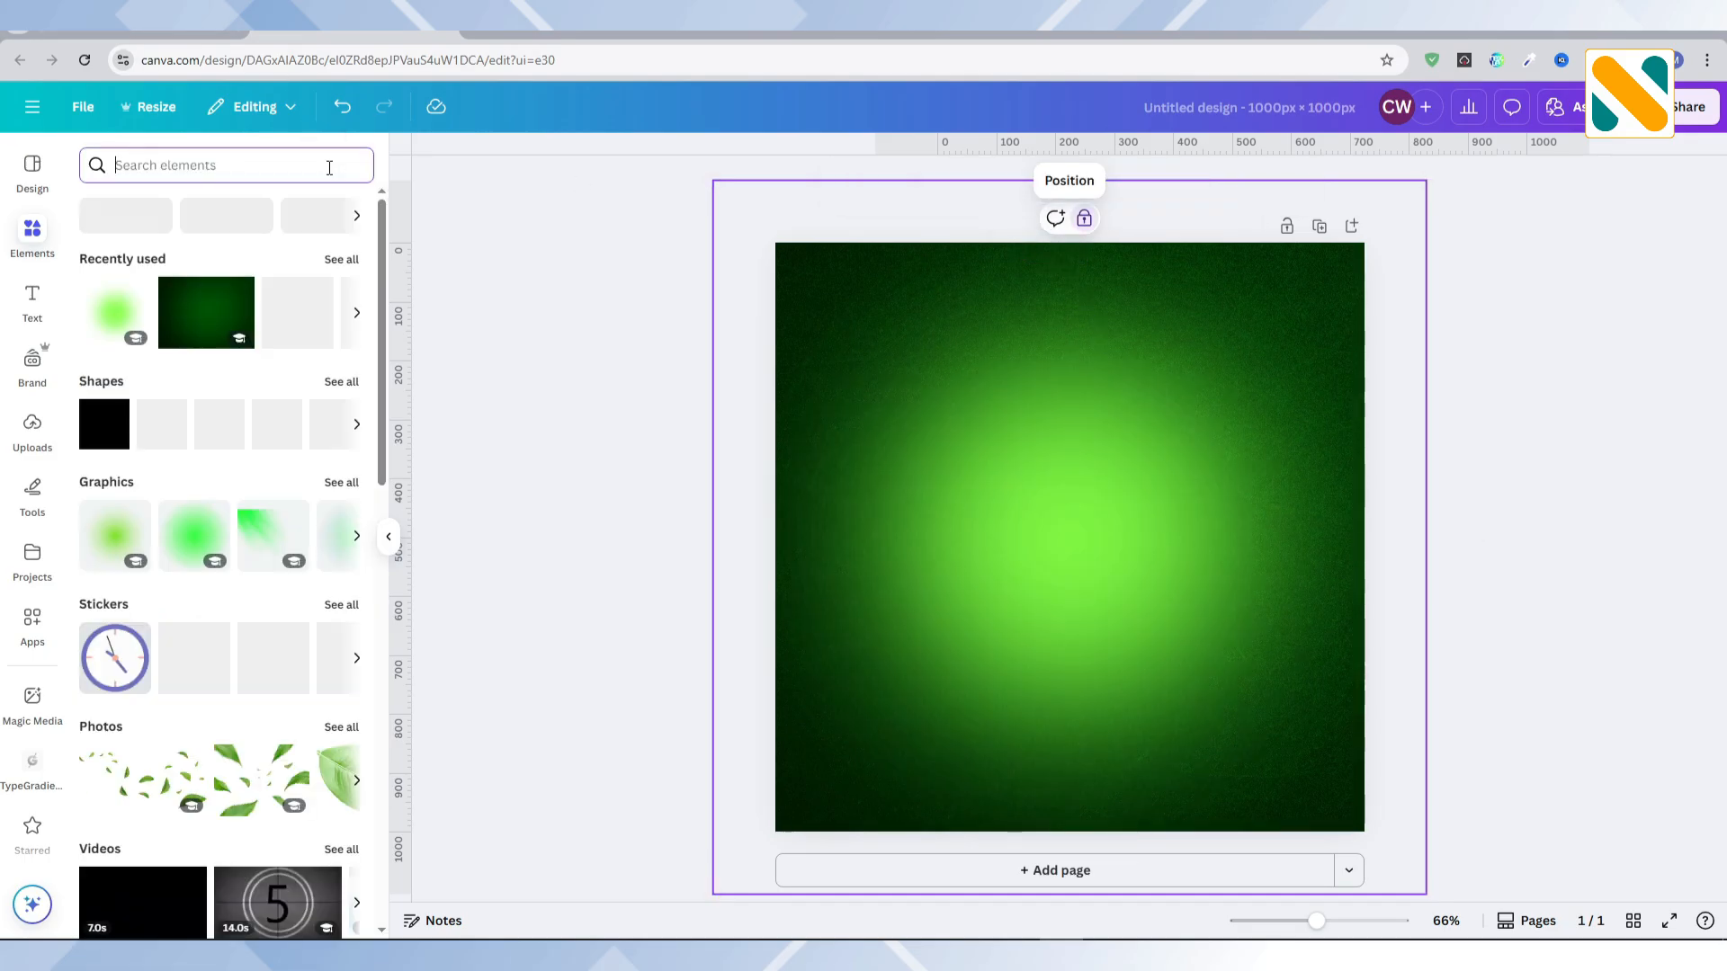
pyautogui.click(98, 439)
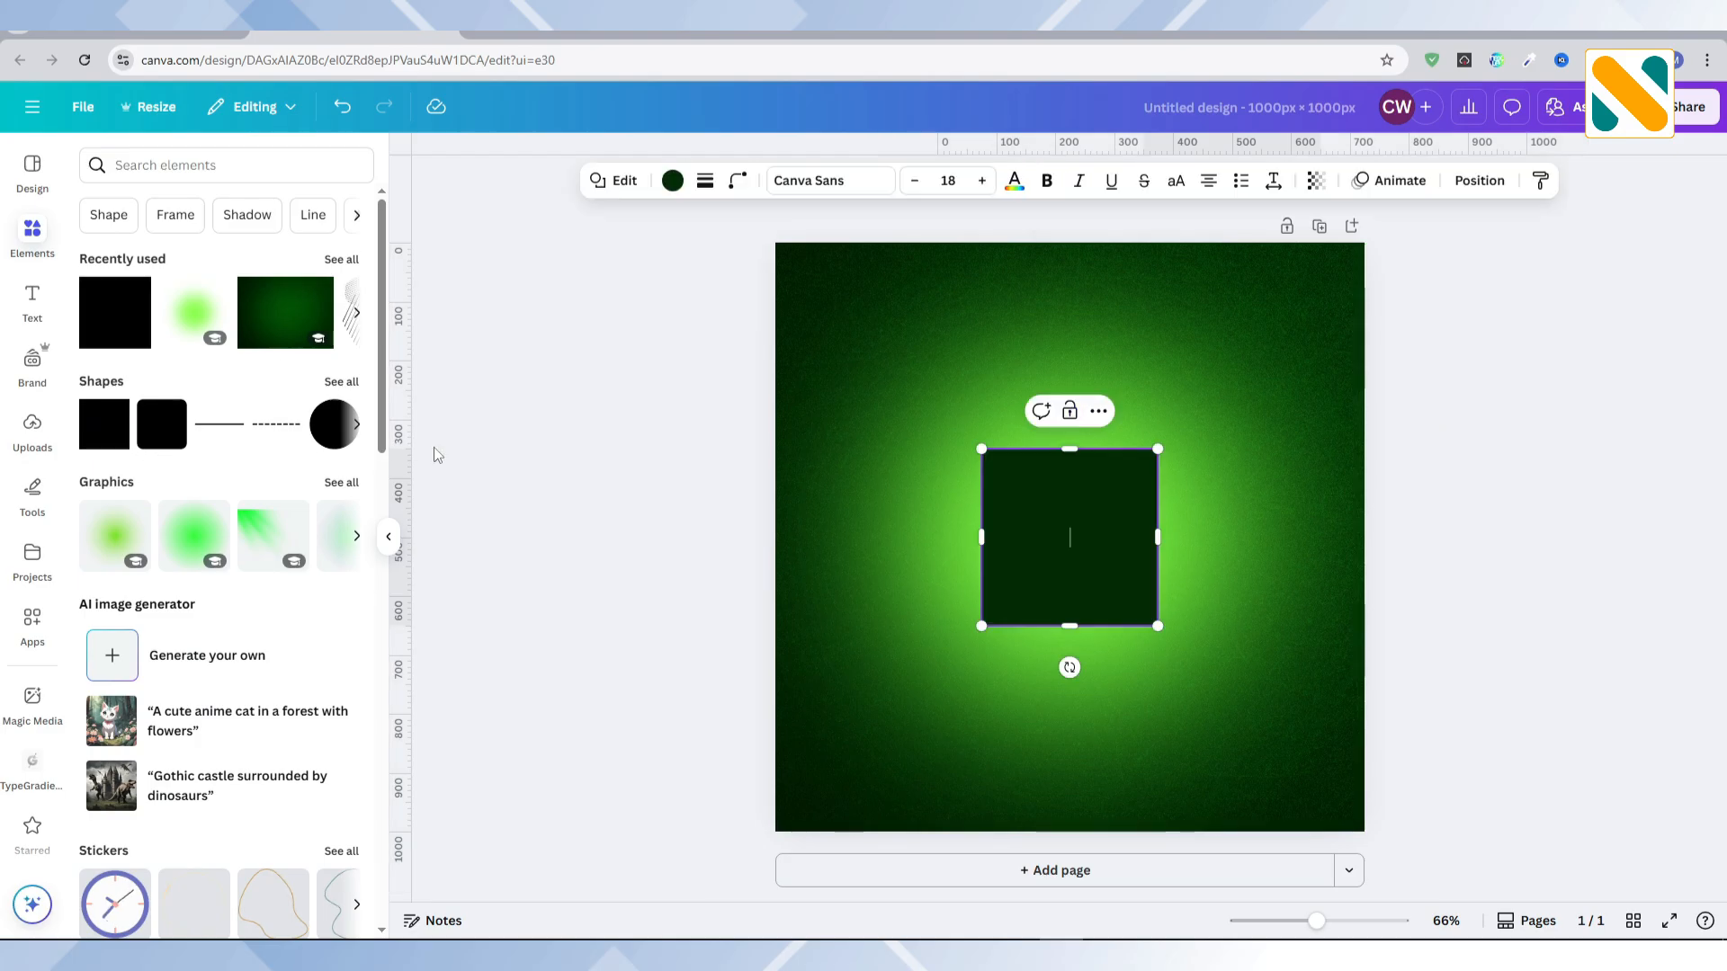
pyautogui.click(557, 446)
pyautogui.click(1032, 514)
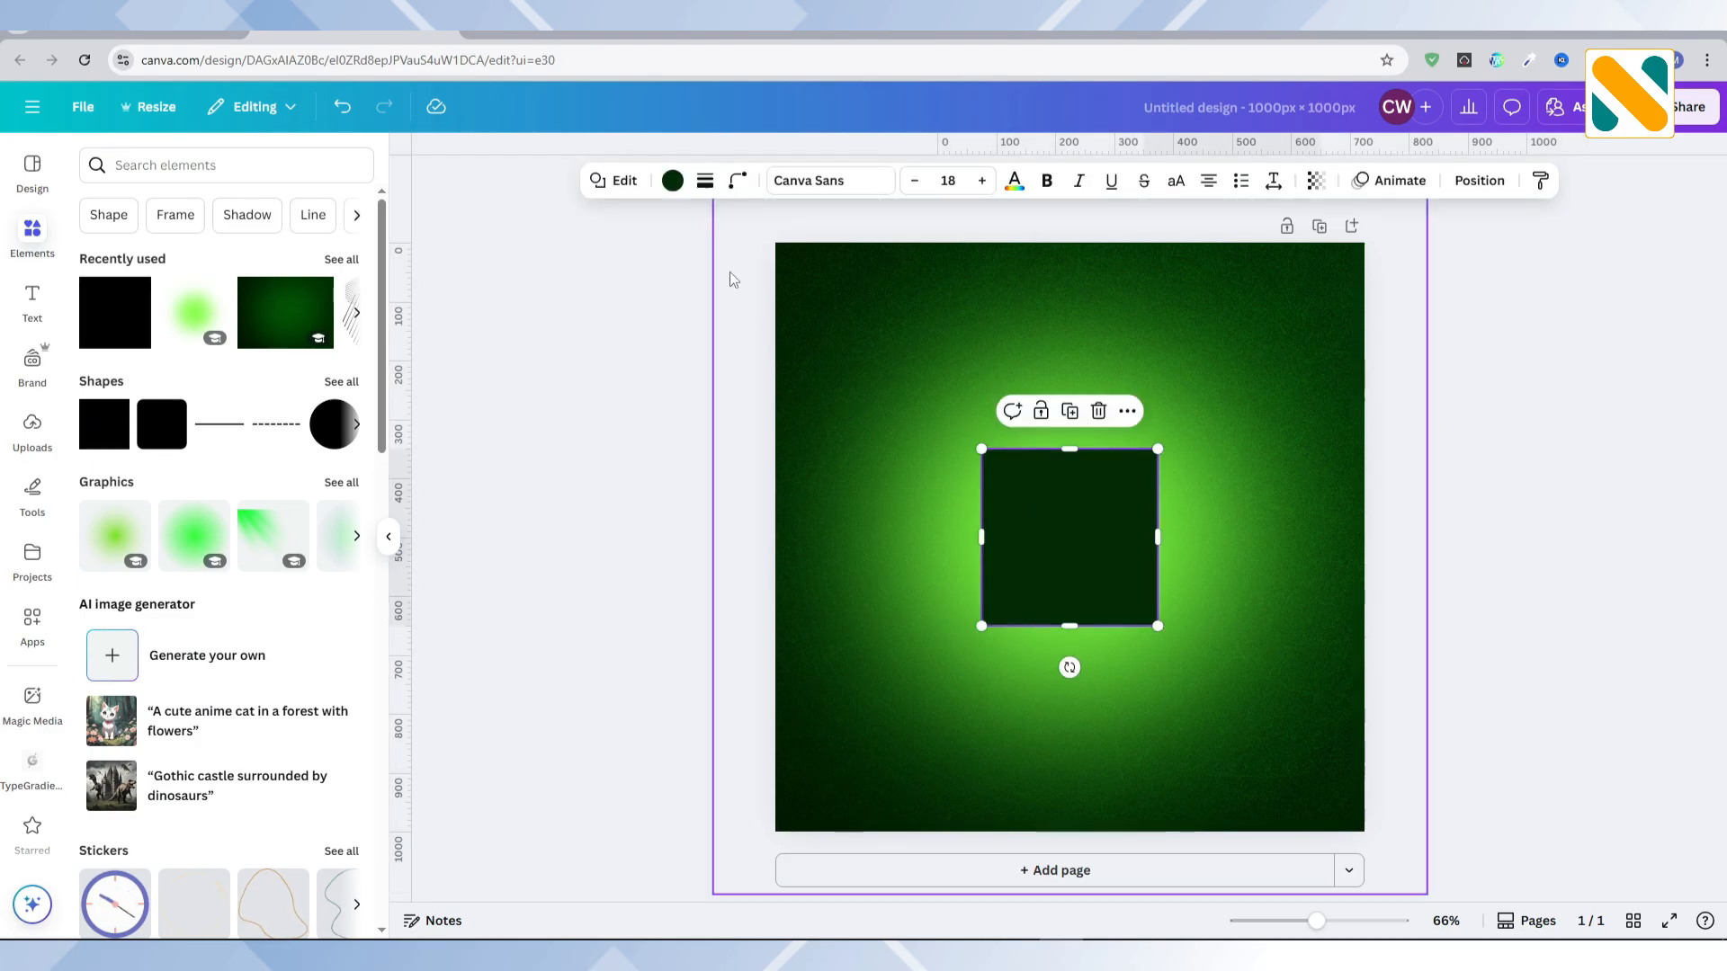
pyautogui.click(672, 181)
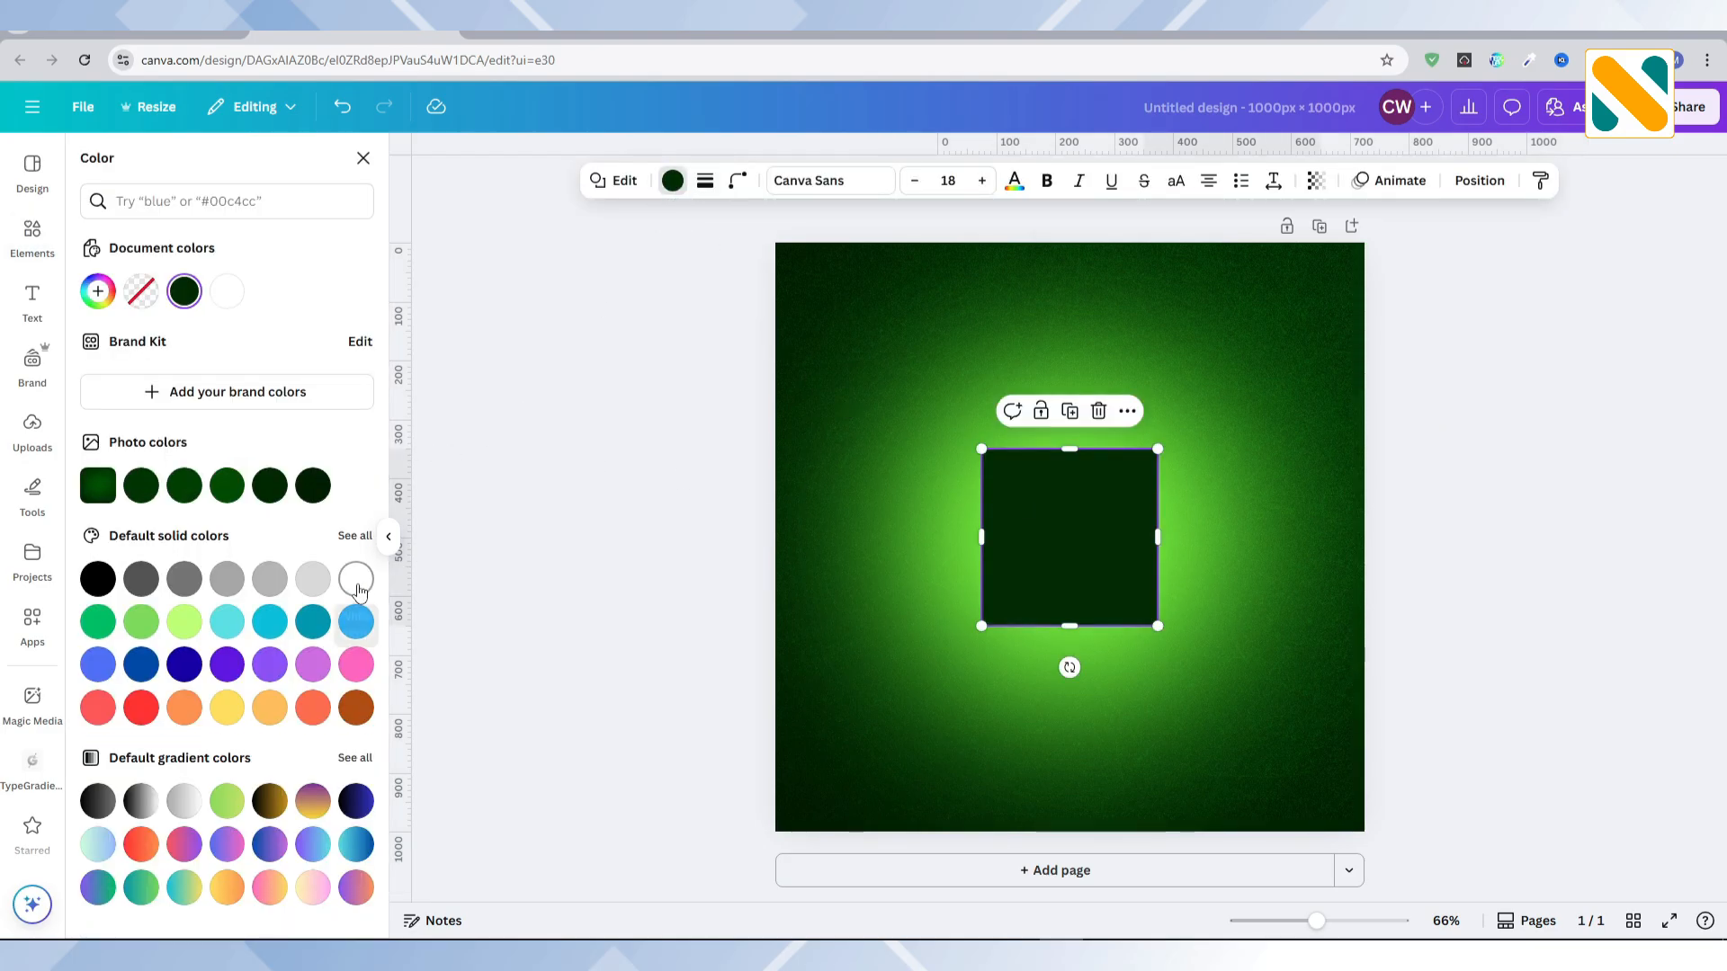
pyautogui.click(357, 586)
# Step: Rotate the white square 45° and stretch it into a diagonal band from the page's lower-left corner to its upper-right corner
pyautogui.moveTo(1069, 667); pyautogui.dragTo(1177, 647)
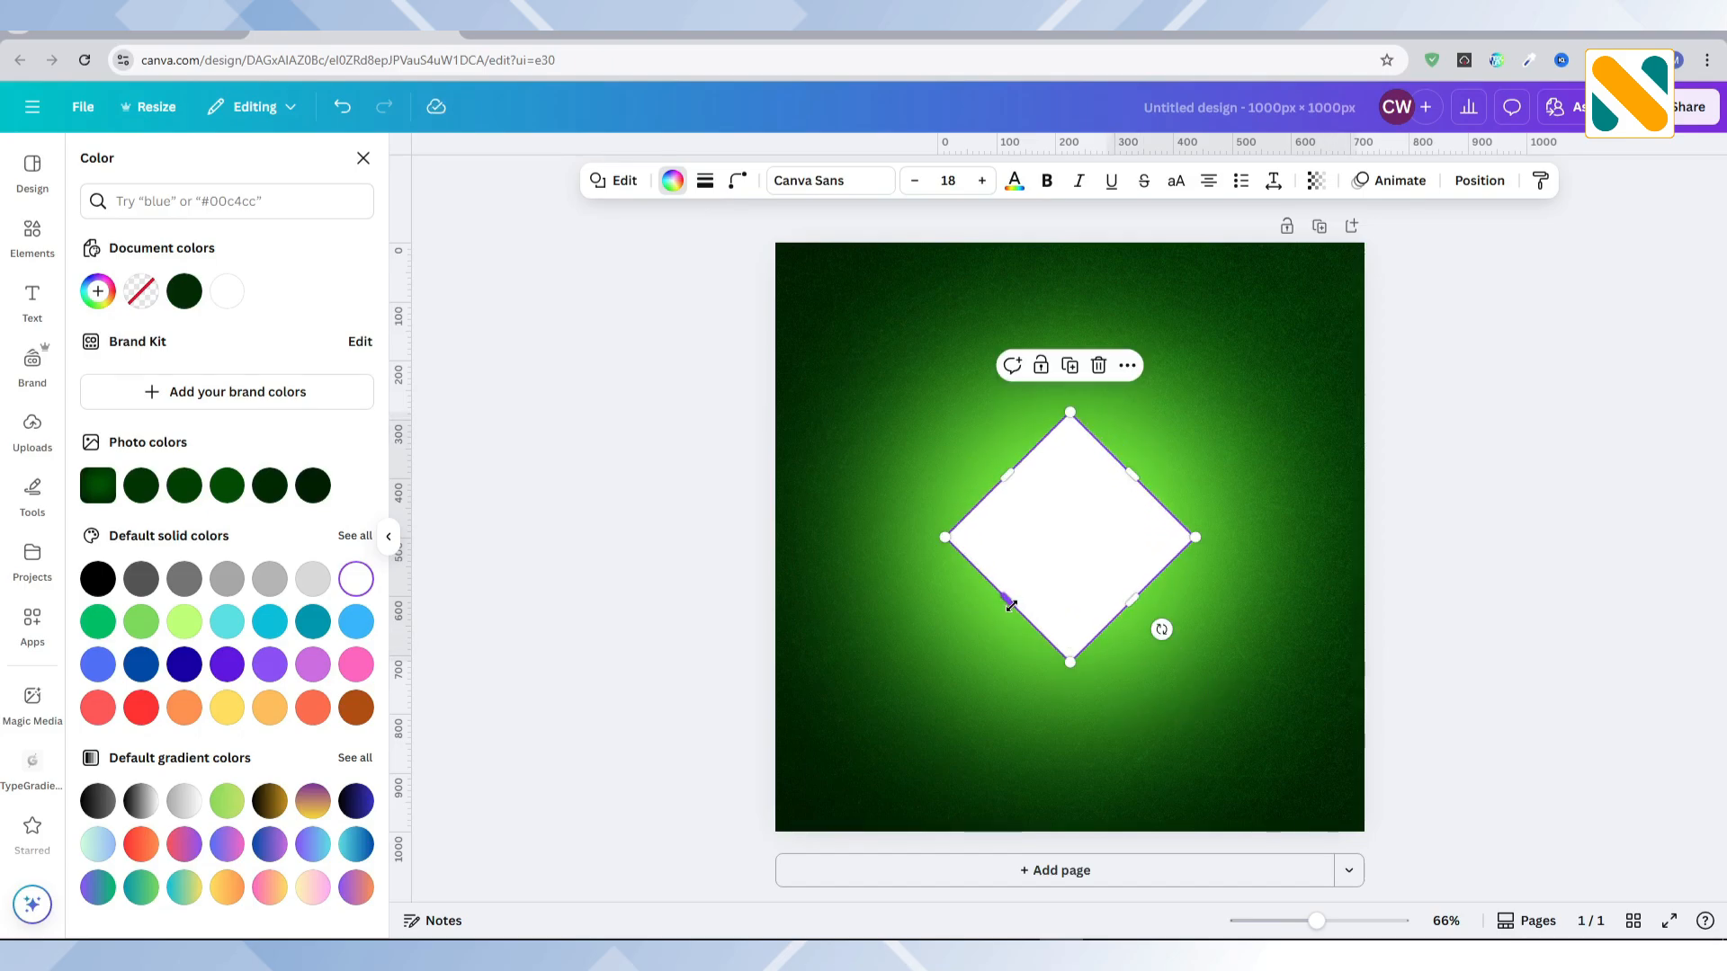
pyautogui.moveTo(885, 712); pyautogui.dragTo(729, 807)
pyautogui.moveTo(1135, 474); pyautogui.dragTo(1409, 258)
pyautogui.moveTo(1139, 594); pyautogui.dragTo(1155, 613)
pyautogui.moveTo(1093, 557); pyautogui.dragTo(1087, 561)
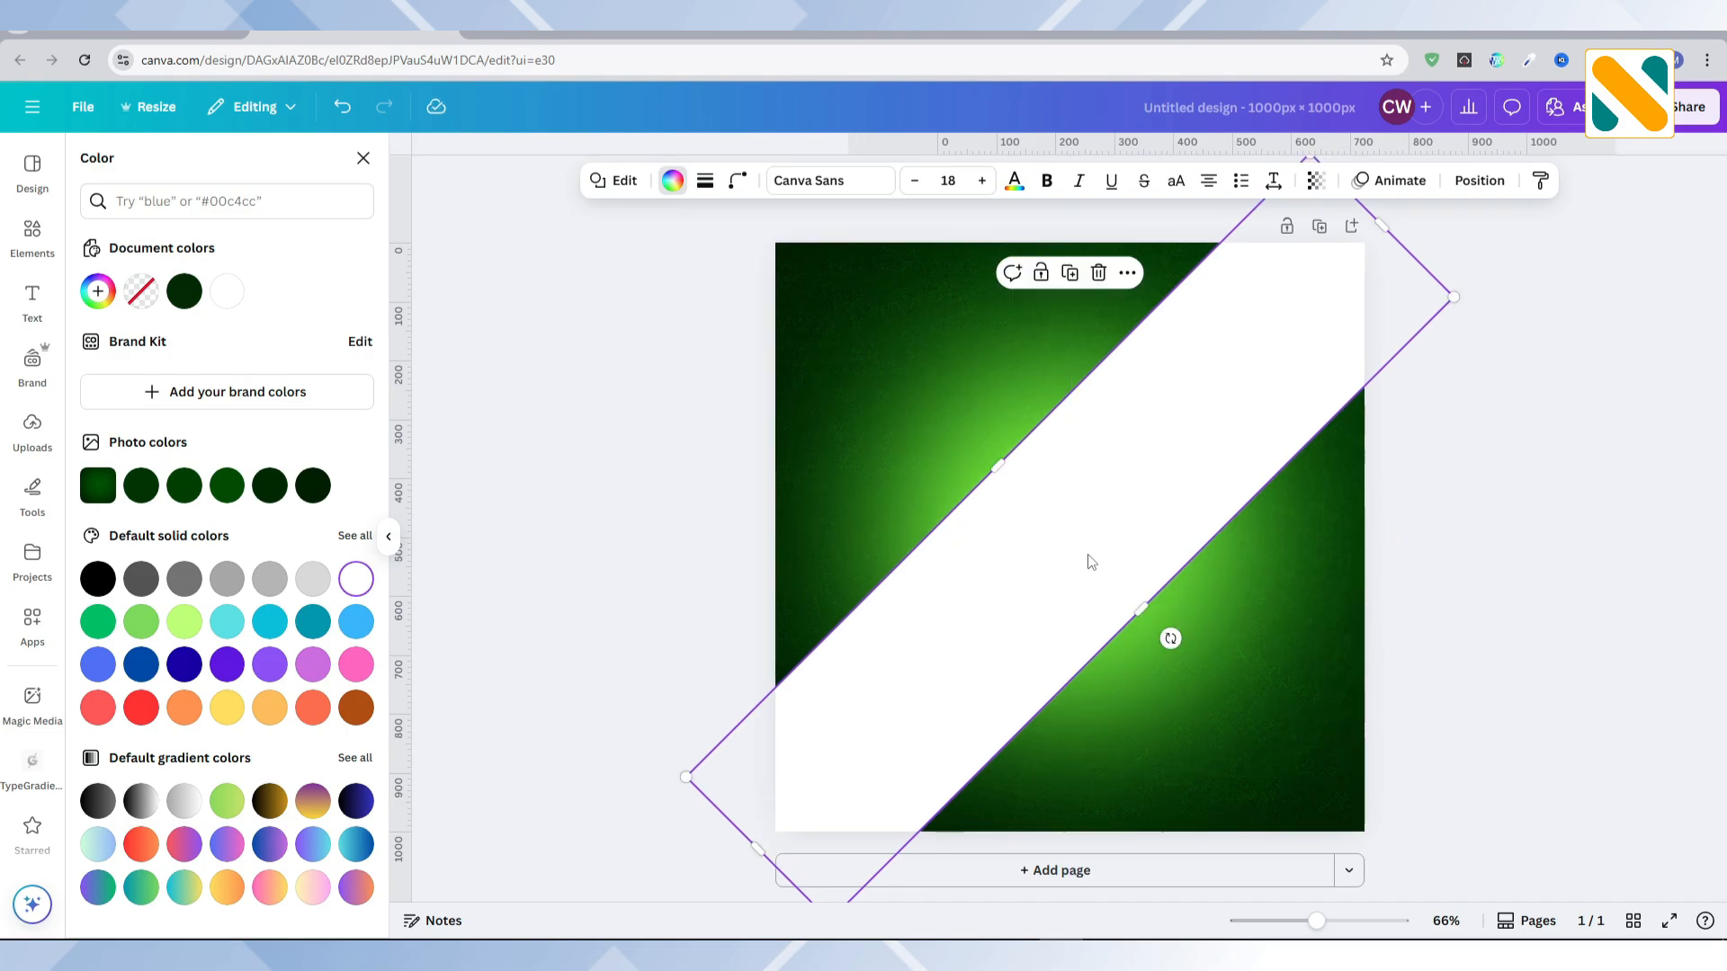
pyautogui.click(659, 468)
# Step: Search the photos for "food plate" and add the white plate with chicken, vegetables and fries
pyautogui.click(32, 299)
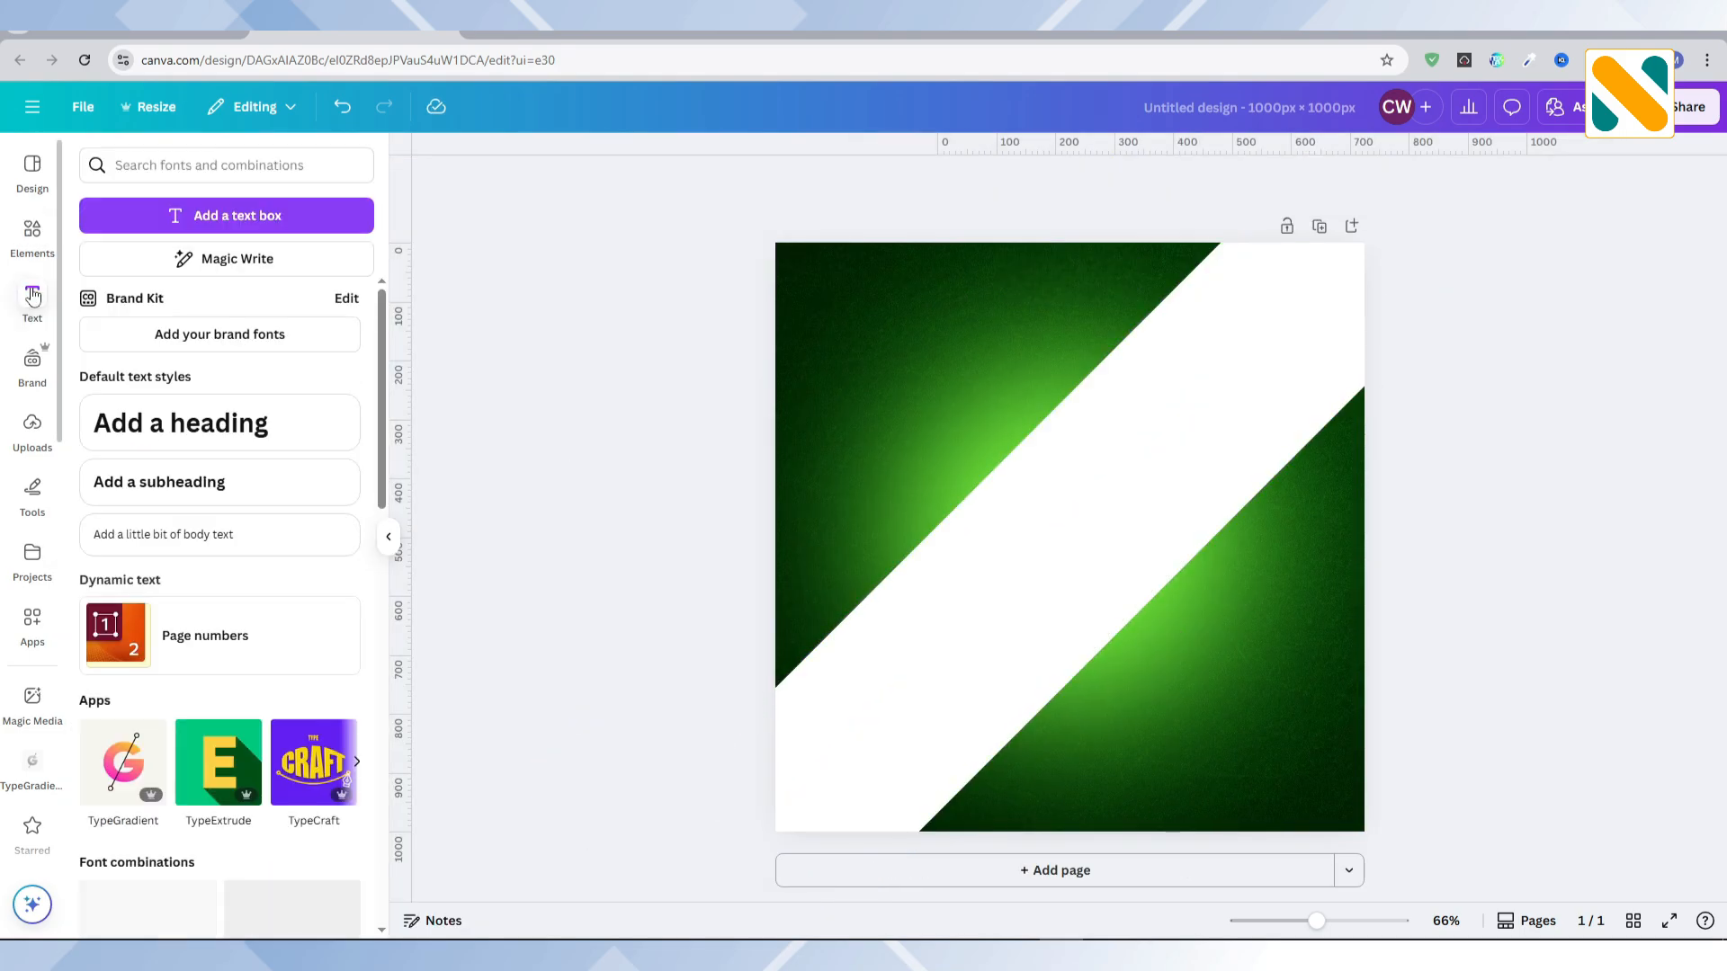
pyautogui.click(42, 247)
pyautogui.click(179, 158)
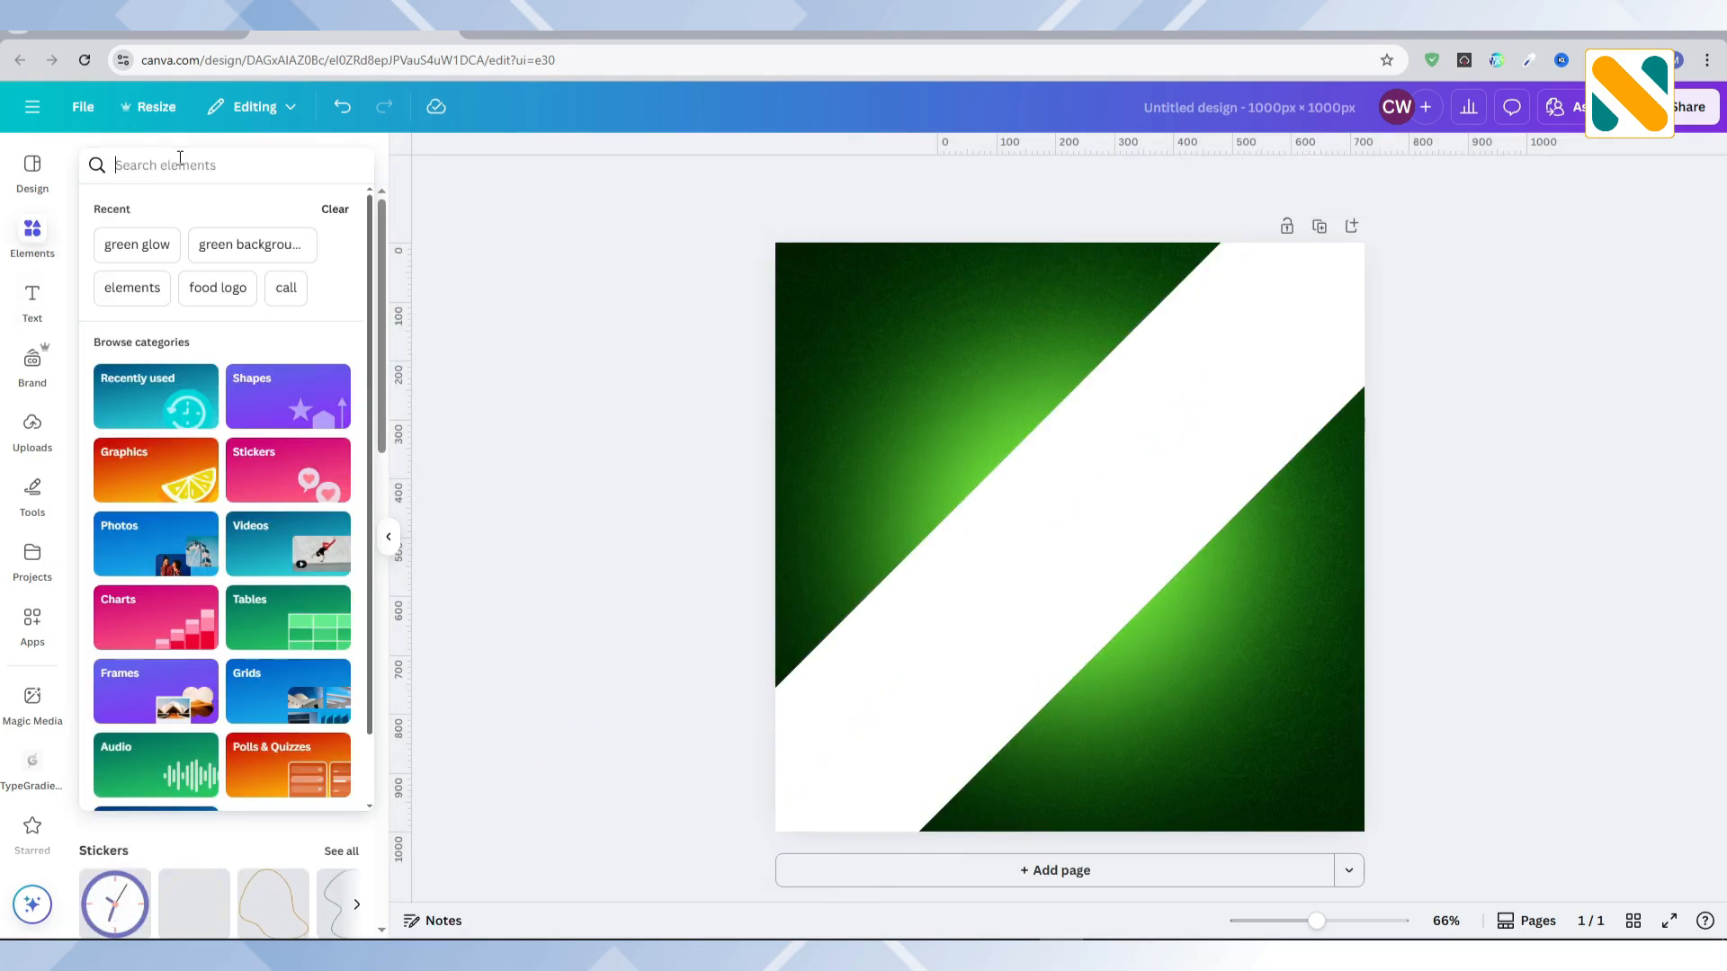
pyautogui.write('food plate')
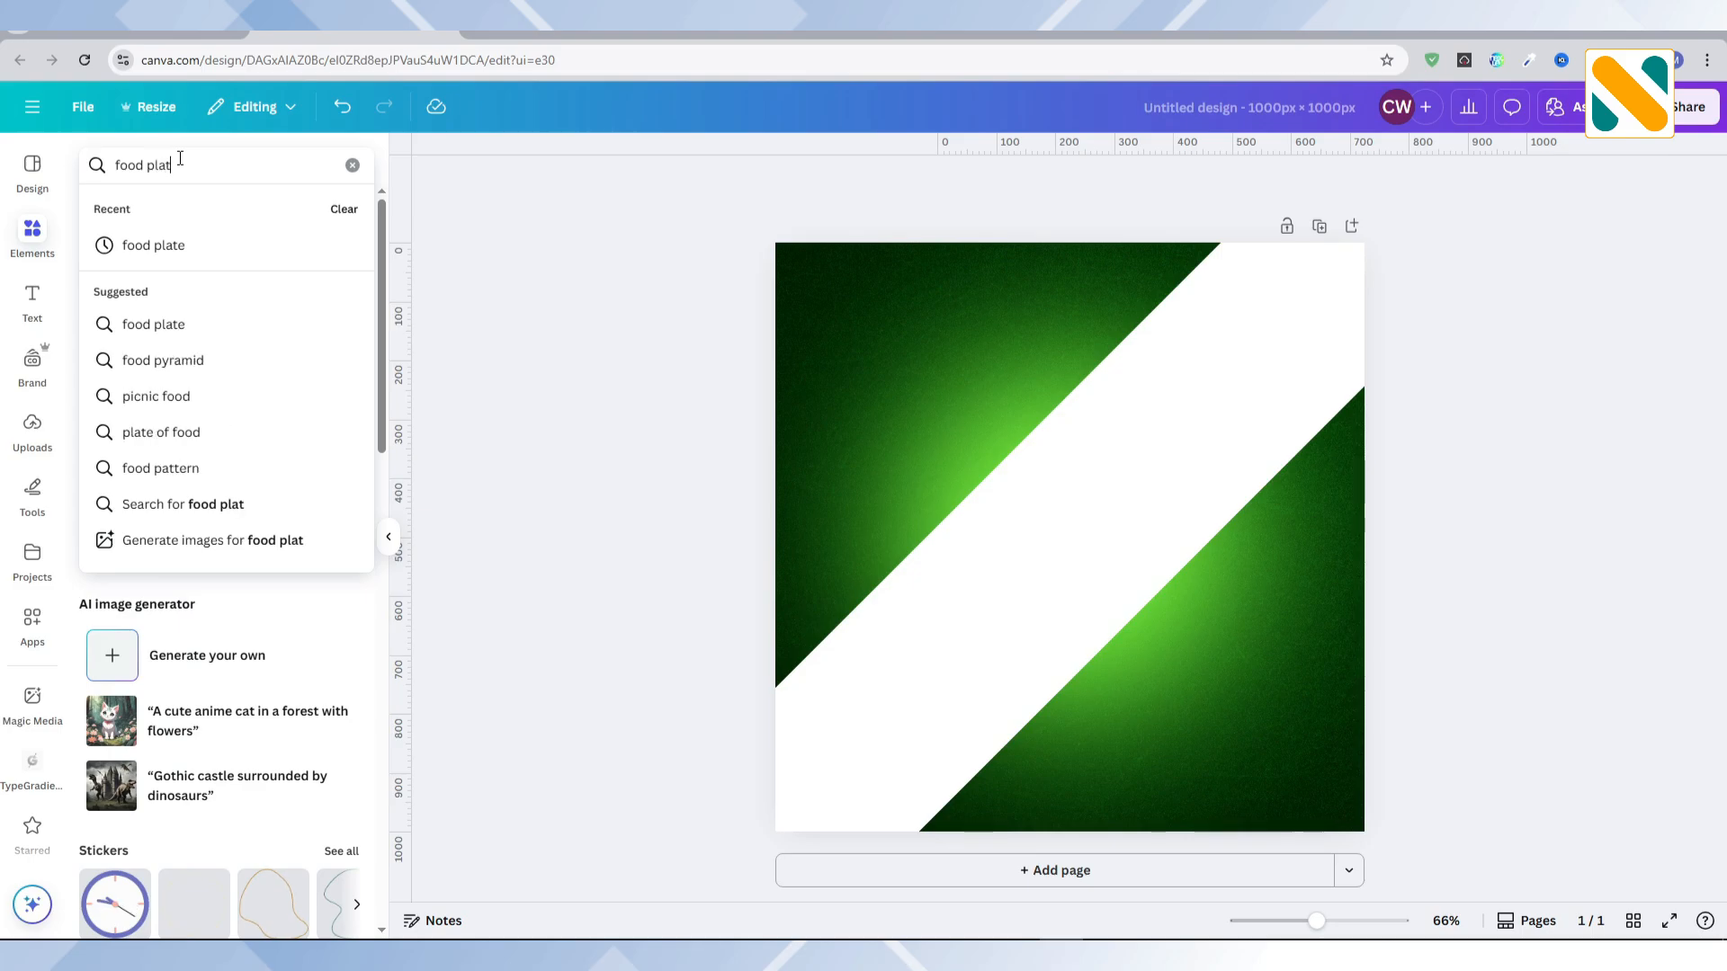
pyautogui.press('Return')
pyautogui.click(204, 221)
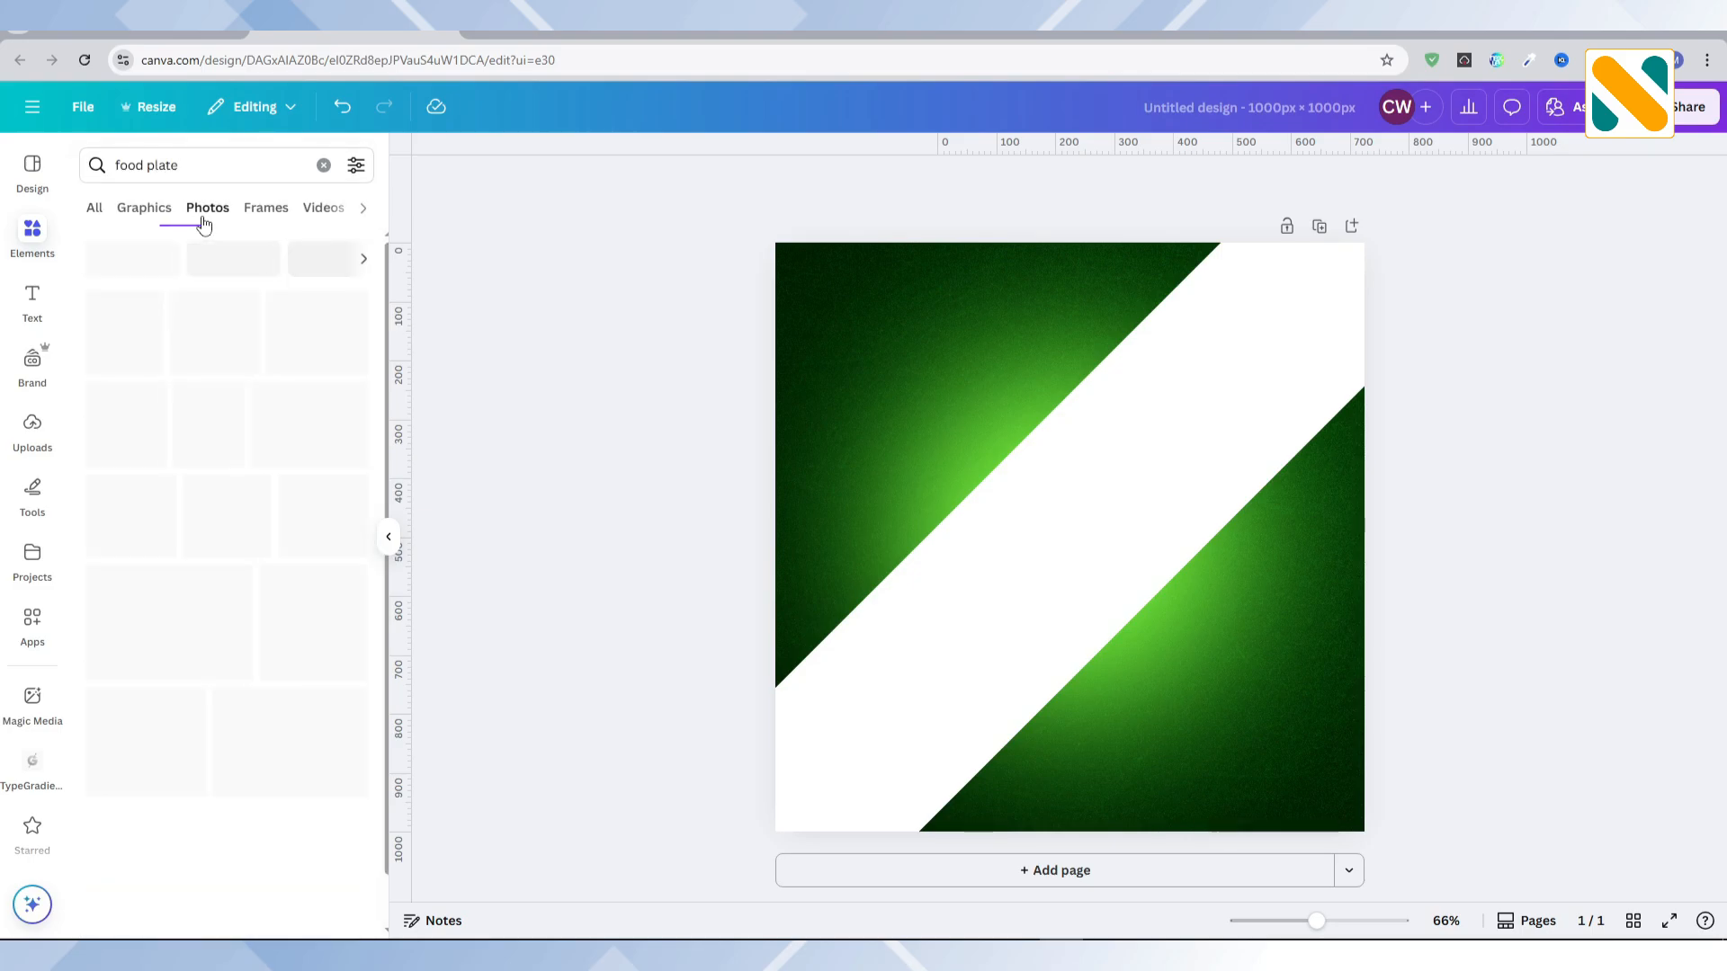
pyautogui.click(254, 327)
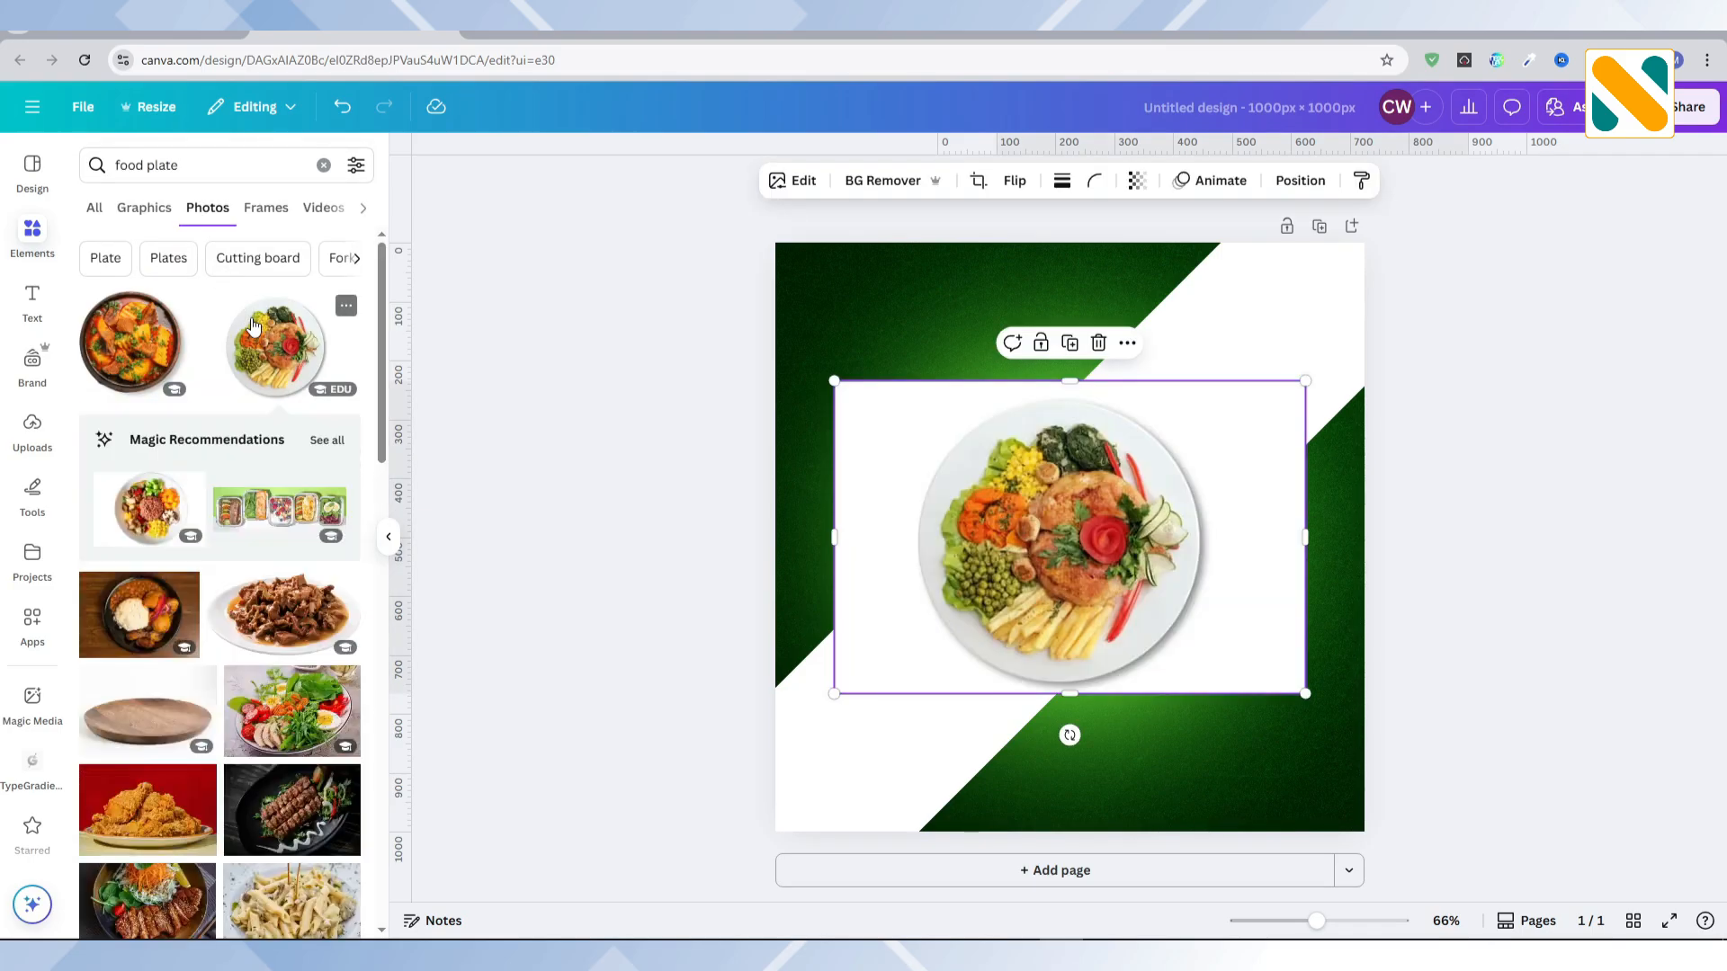
# Step: Remove the plate photo's background and apply a Glow shadow with a blur amount of 60
pyautogui.click(835, 180)
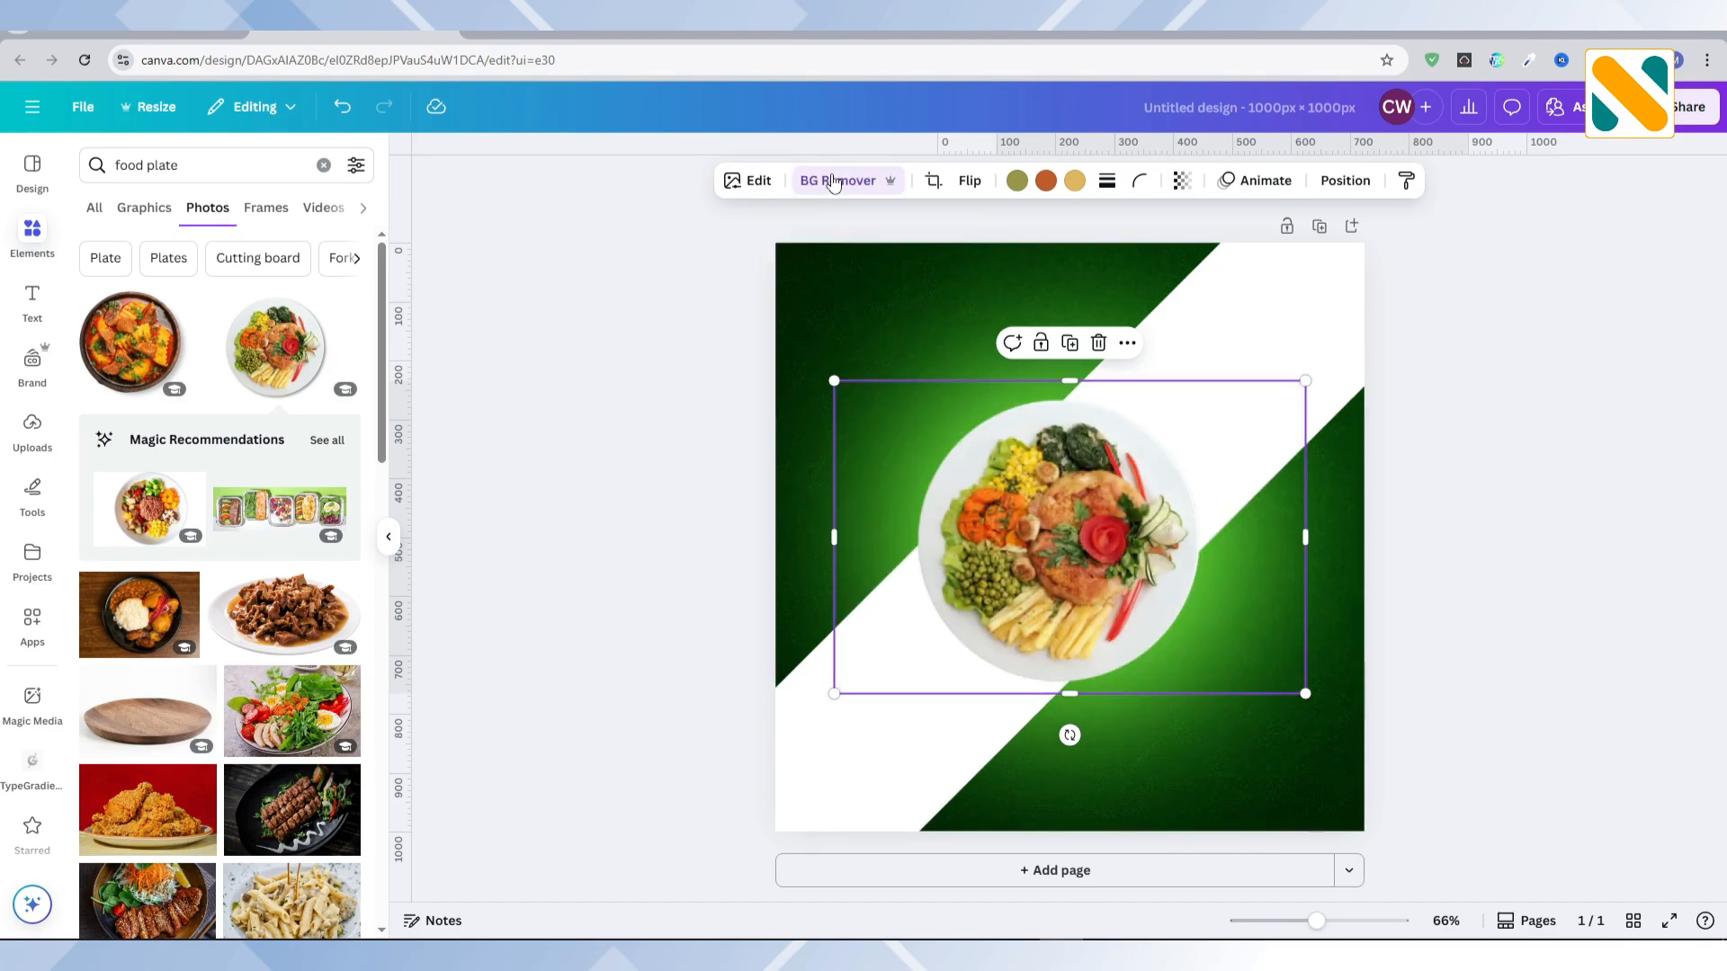
pyautogui.click(759, 183)
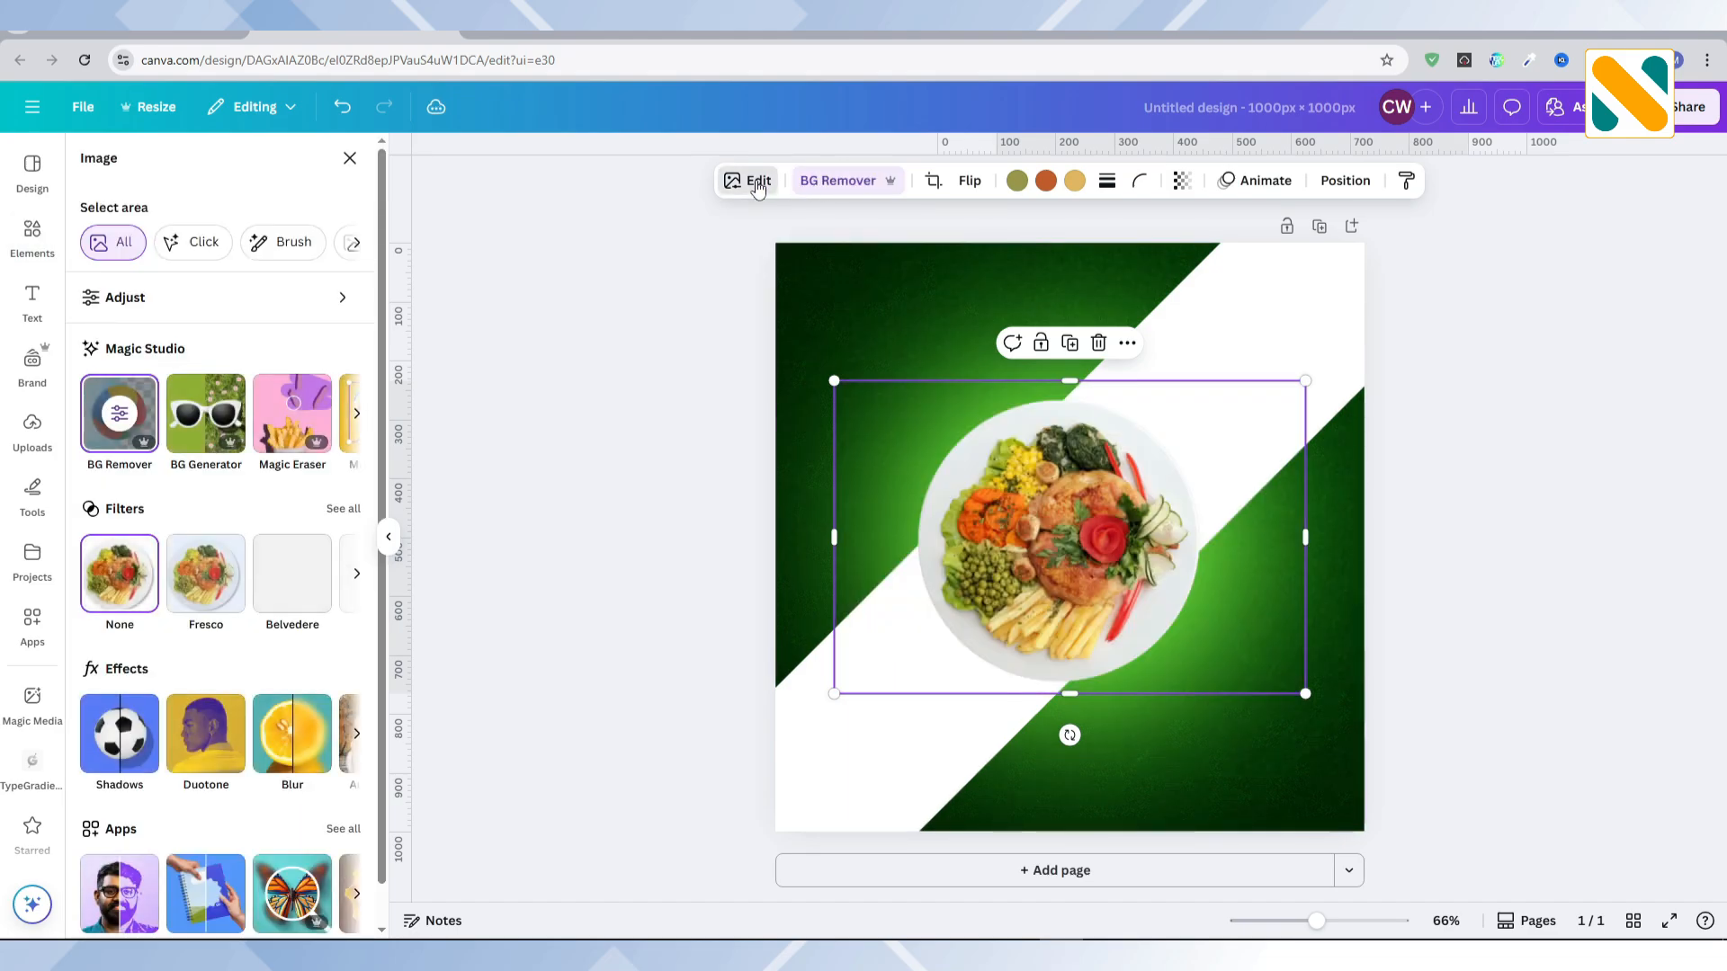
pyautogui.click(127, 737)
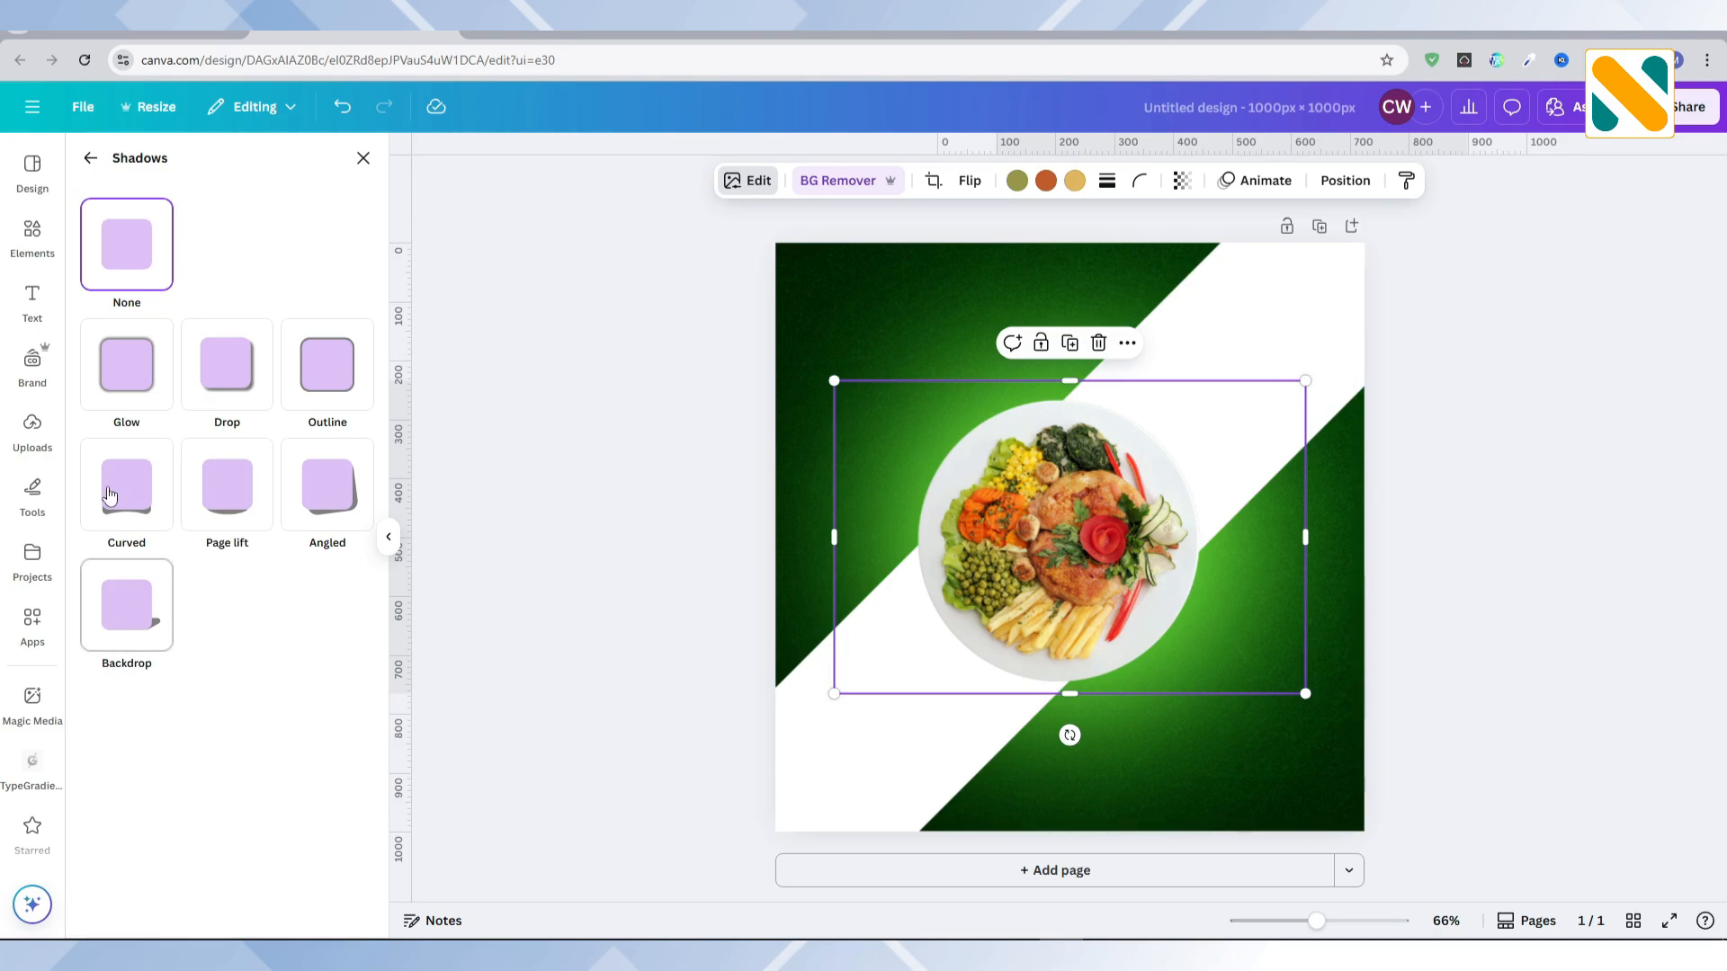
pyautogui.click(117, 400)
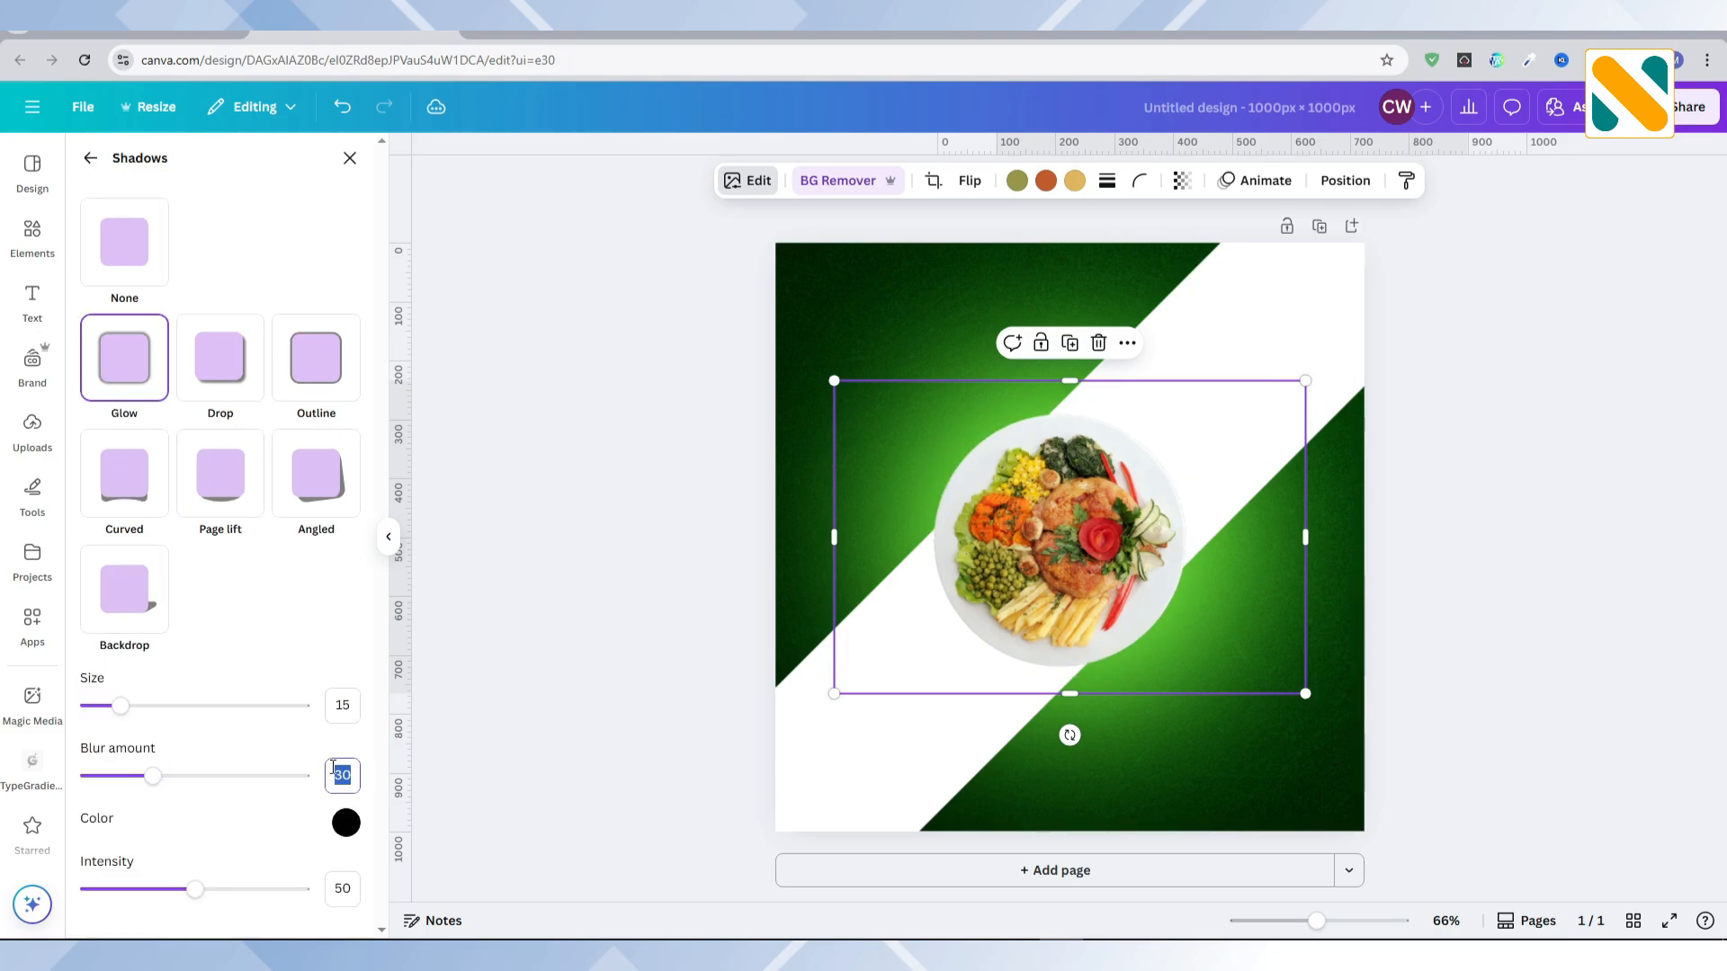
pyautogui.write('60')
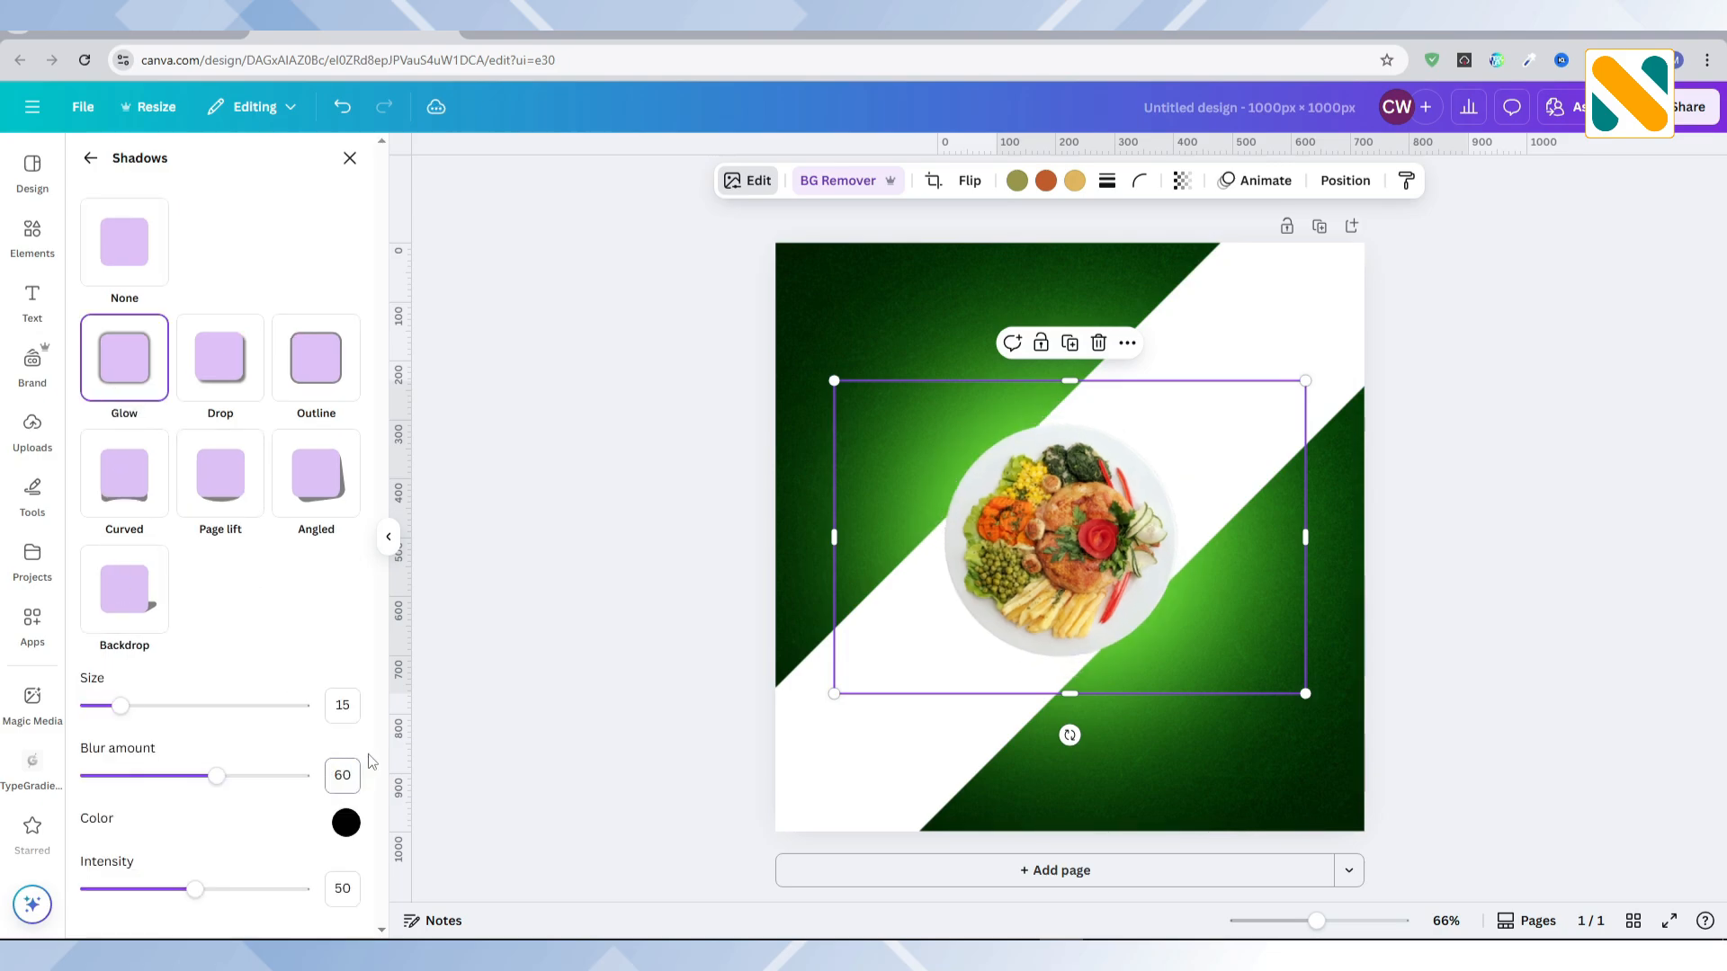
pyautogui.click(666, 606)
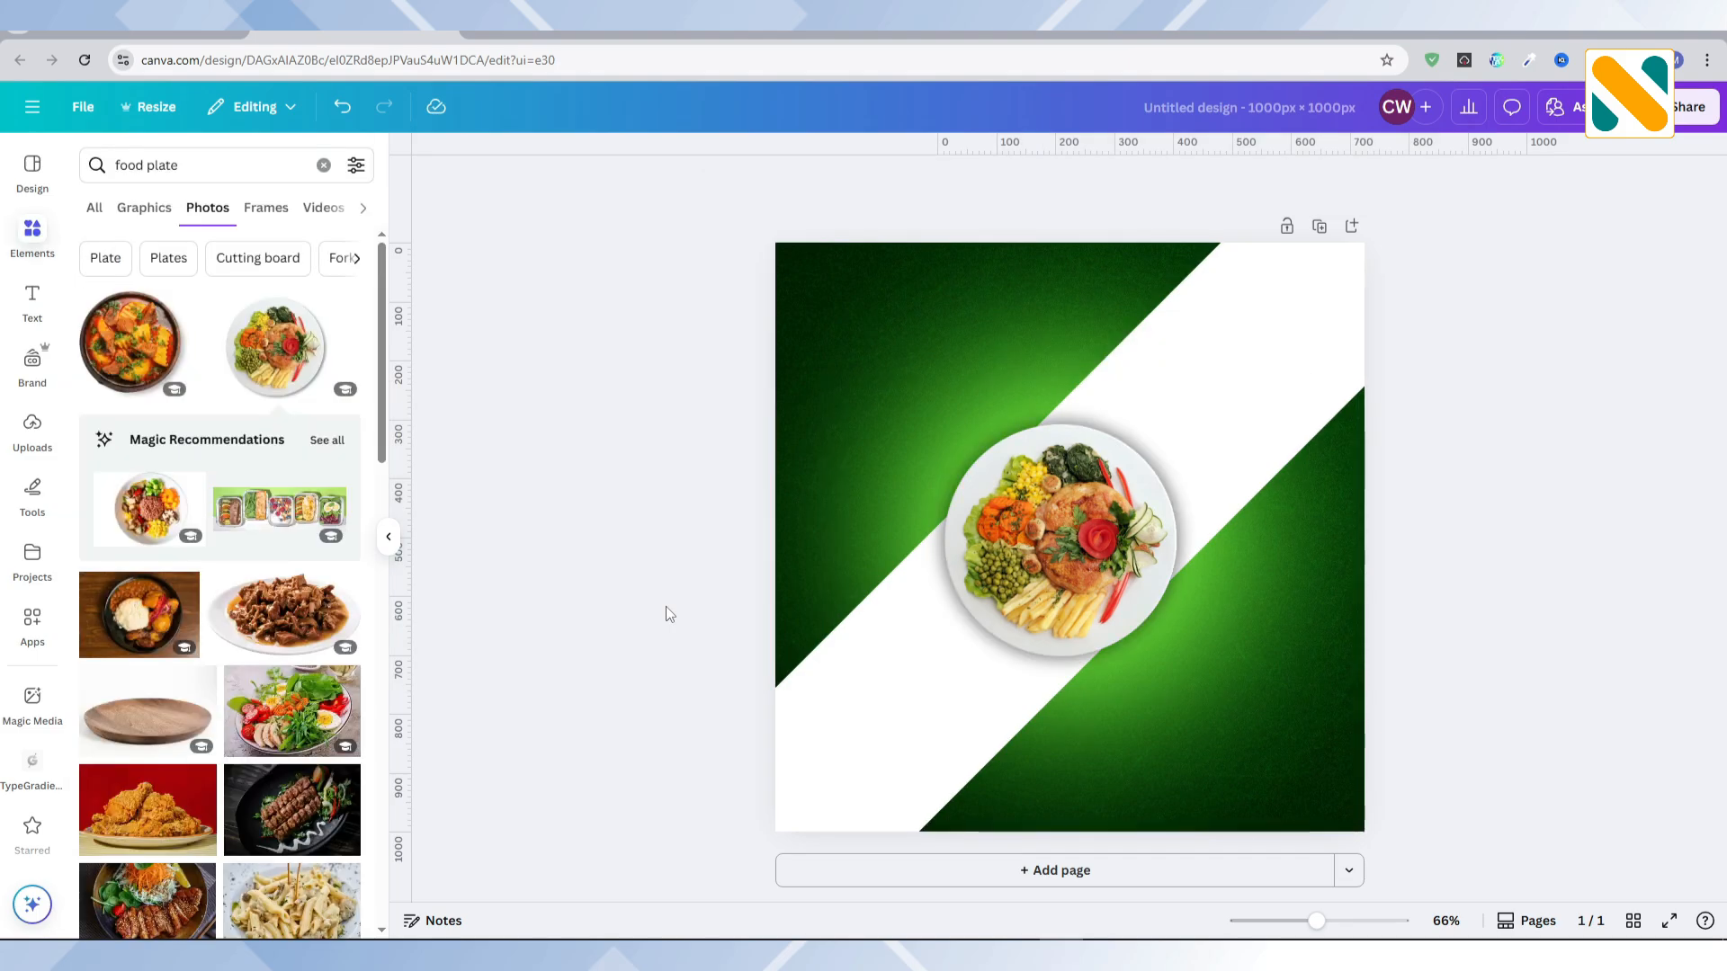
# Step: Crop the empty sides of the plate photo and enlarge the plate to about 520 px across at the page centre
pyautogui.click(1166, 564)
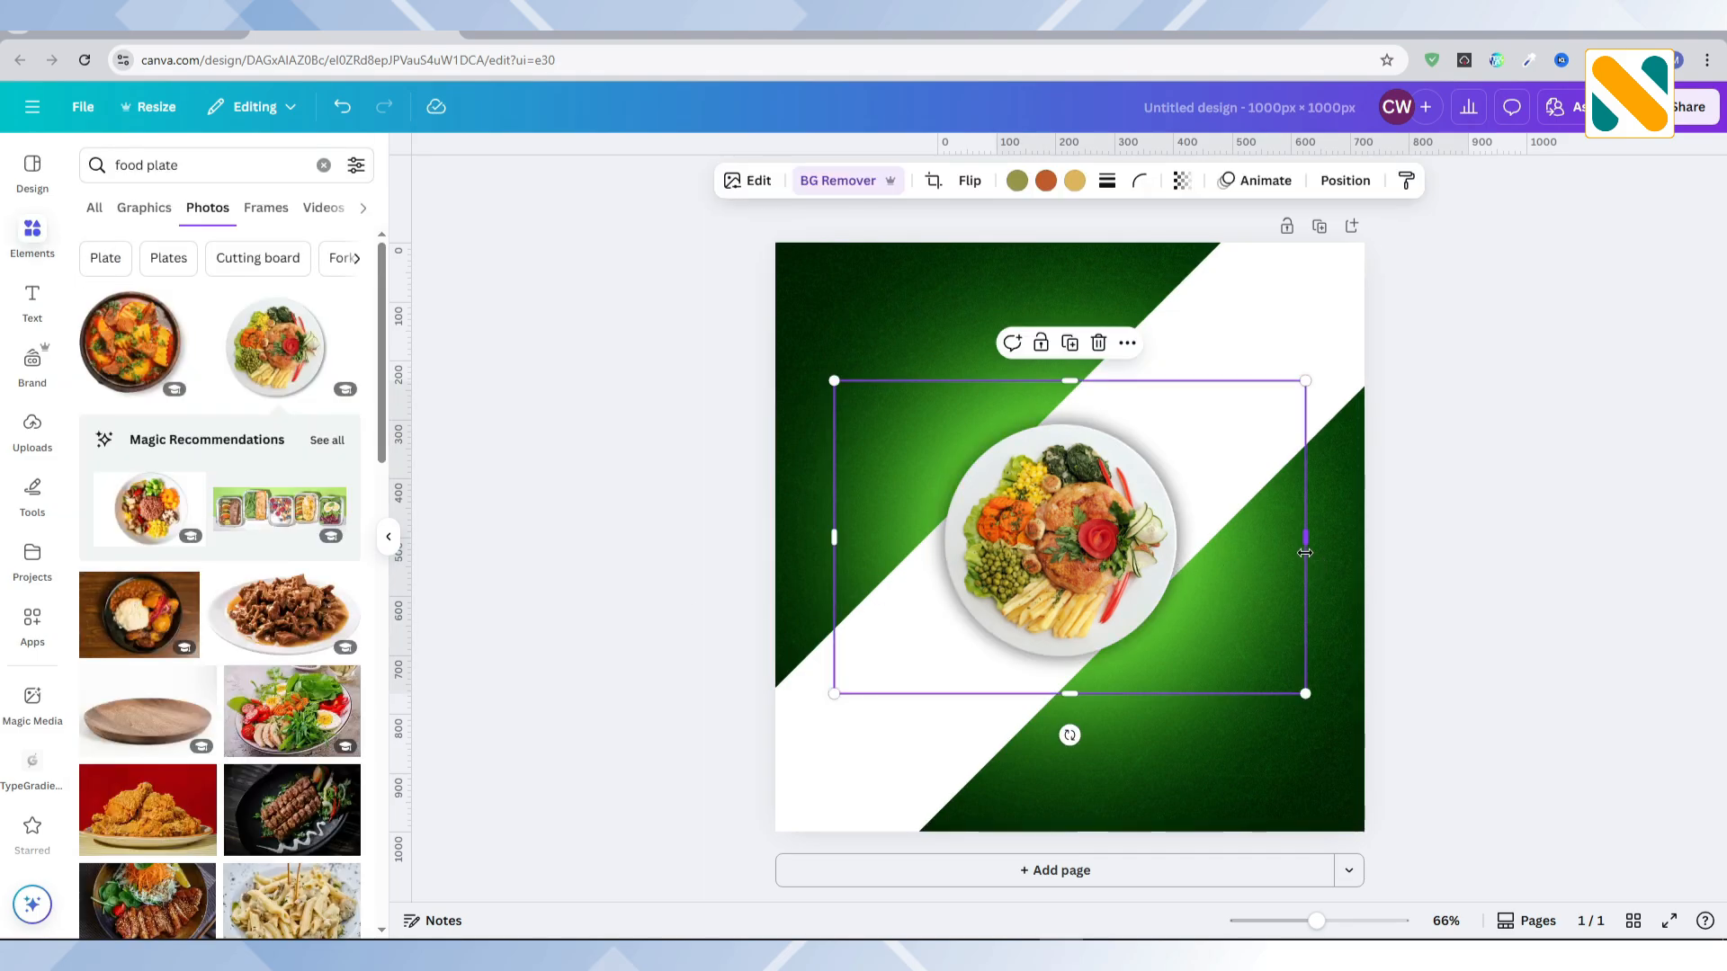
pyautogui.moveTo(1304, 540); pyautogui.dragTo(1210, 540)
pyautogui.moveTo(833, 537); pyautogui.dragTo(918, 540)
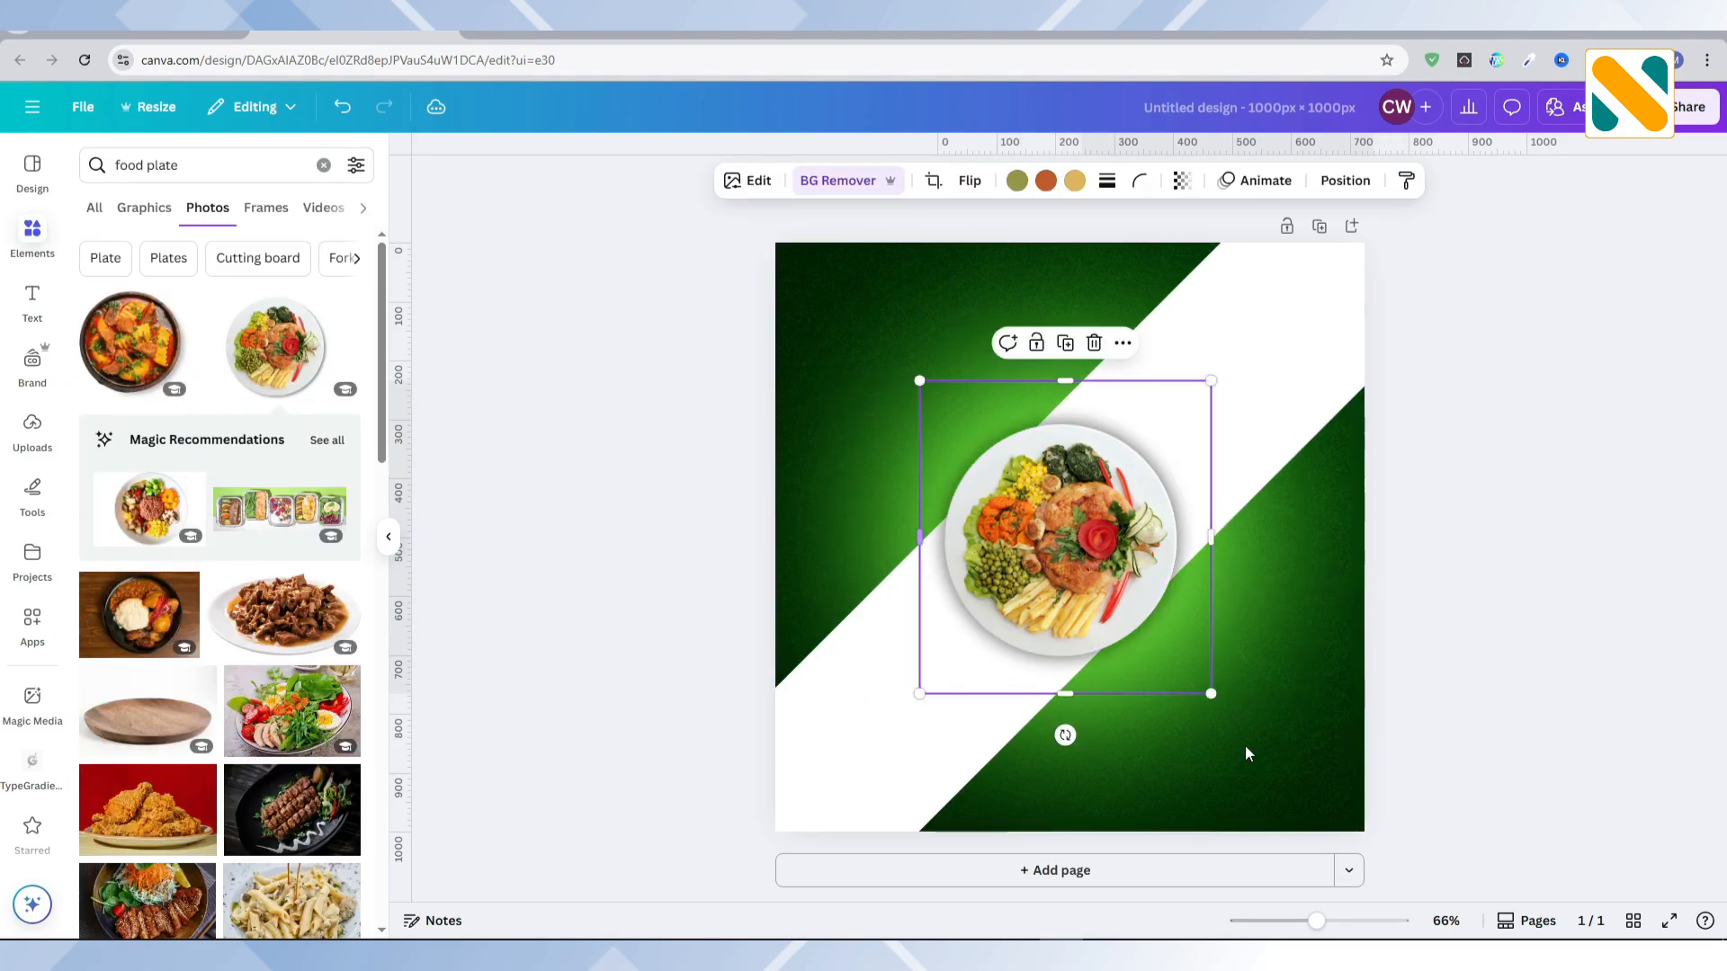
pyautogui.moveTo(1210, 693); pyautogui.dragTo(1167, 614)
pyautogui.click(670, 441)
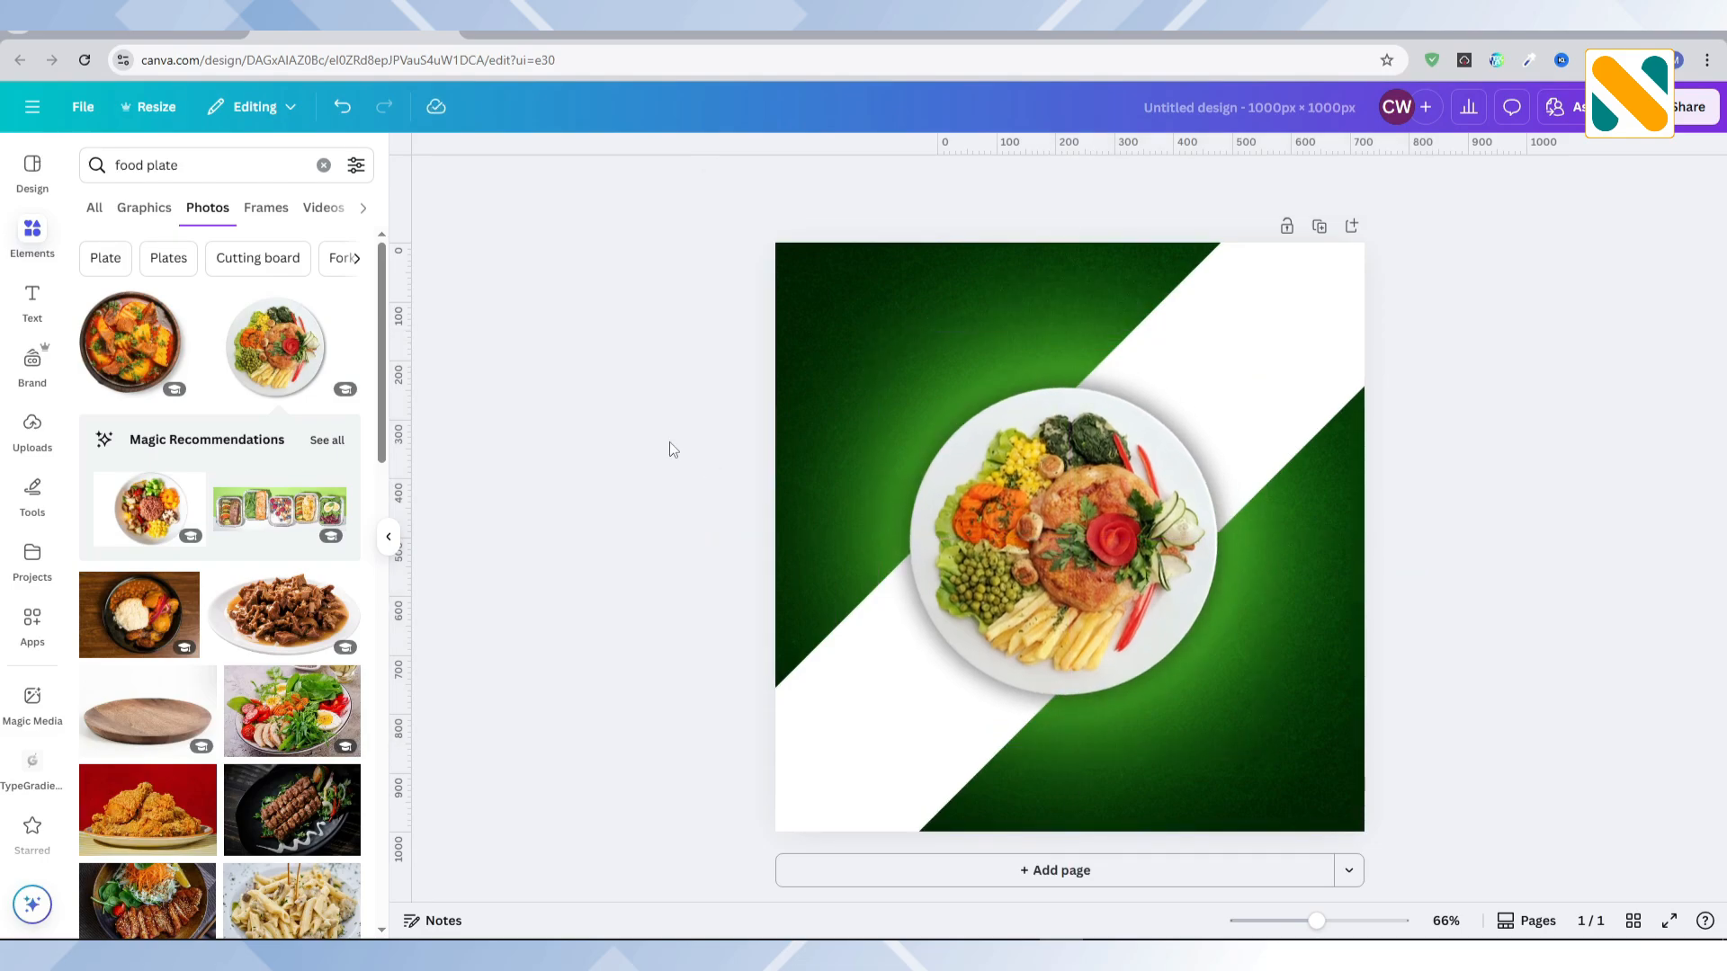
# Step: Add a subheading reading "breakfast" and switch it to uppercase
pyautogui.click(33, 301)
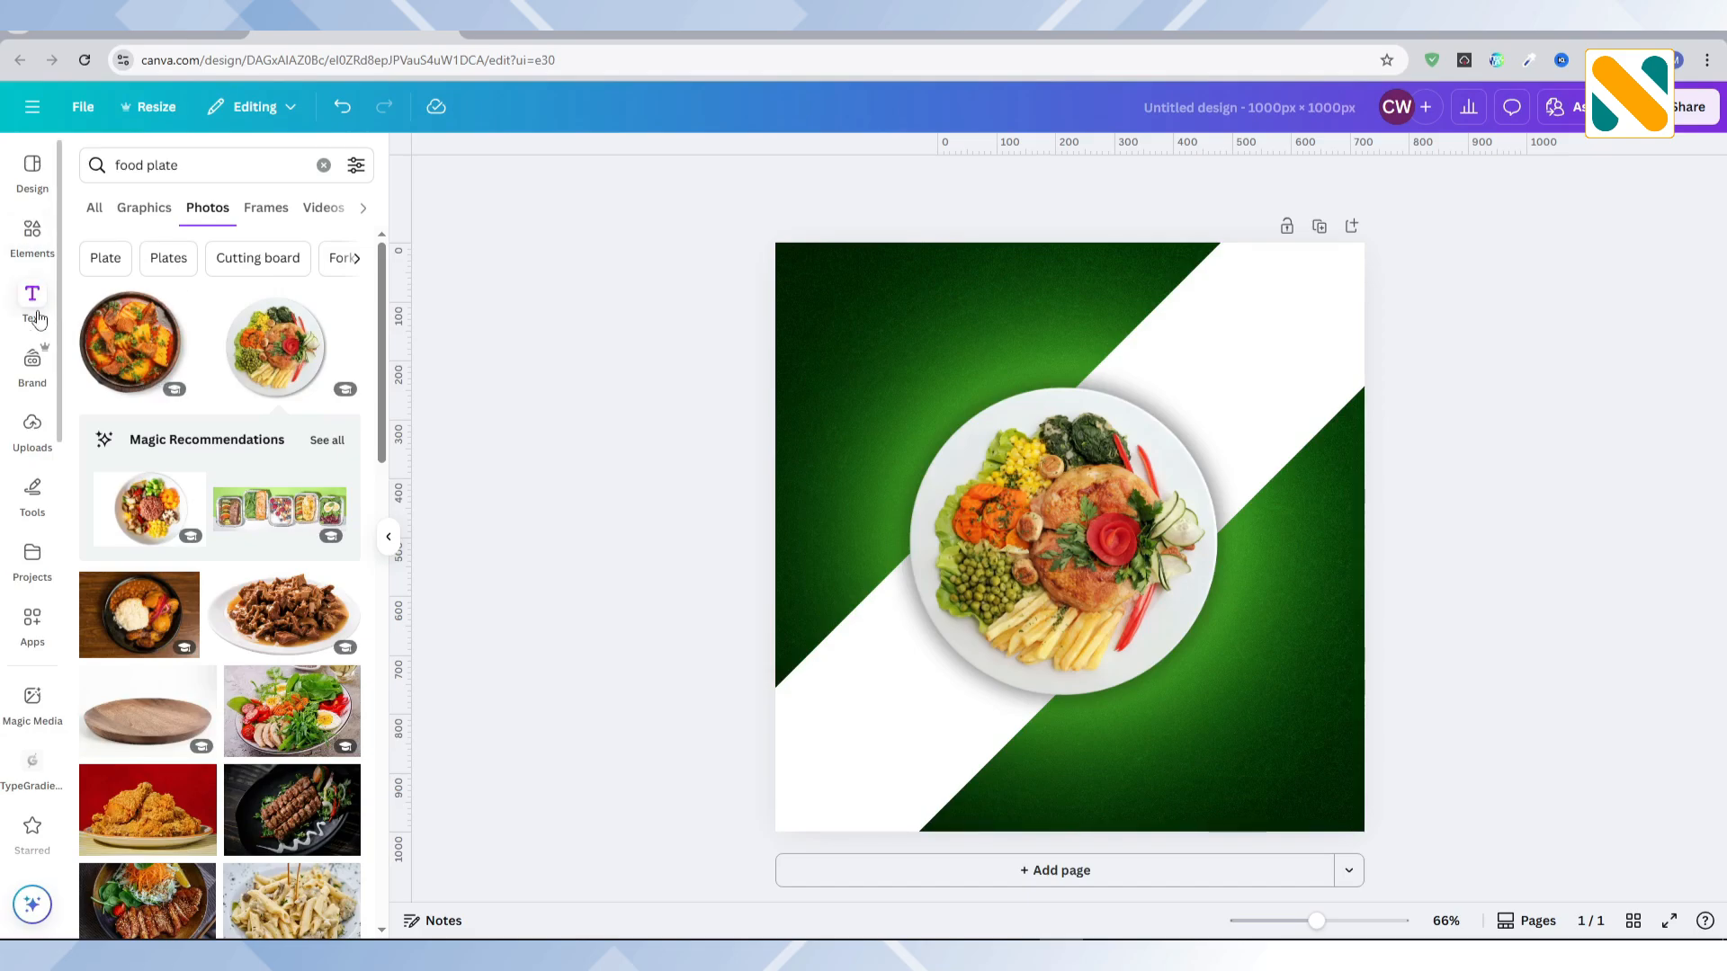
pyautogui.click(155, 483)
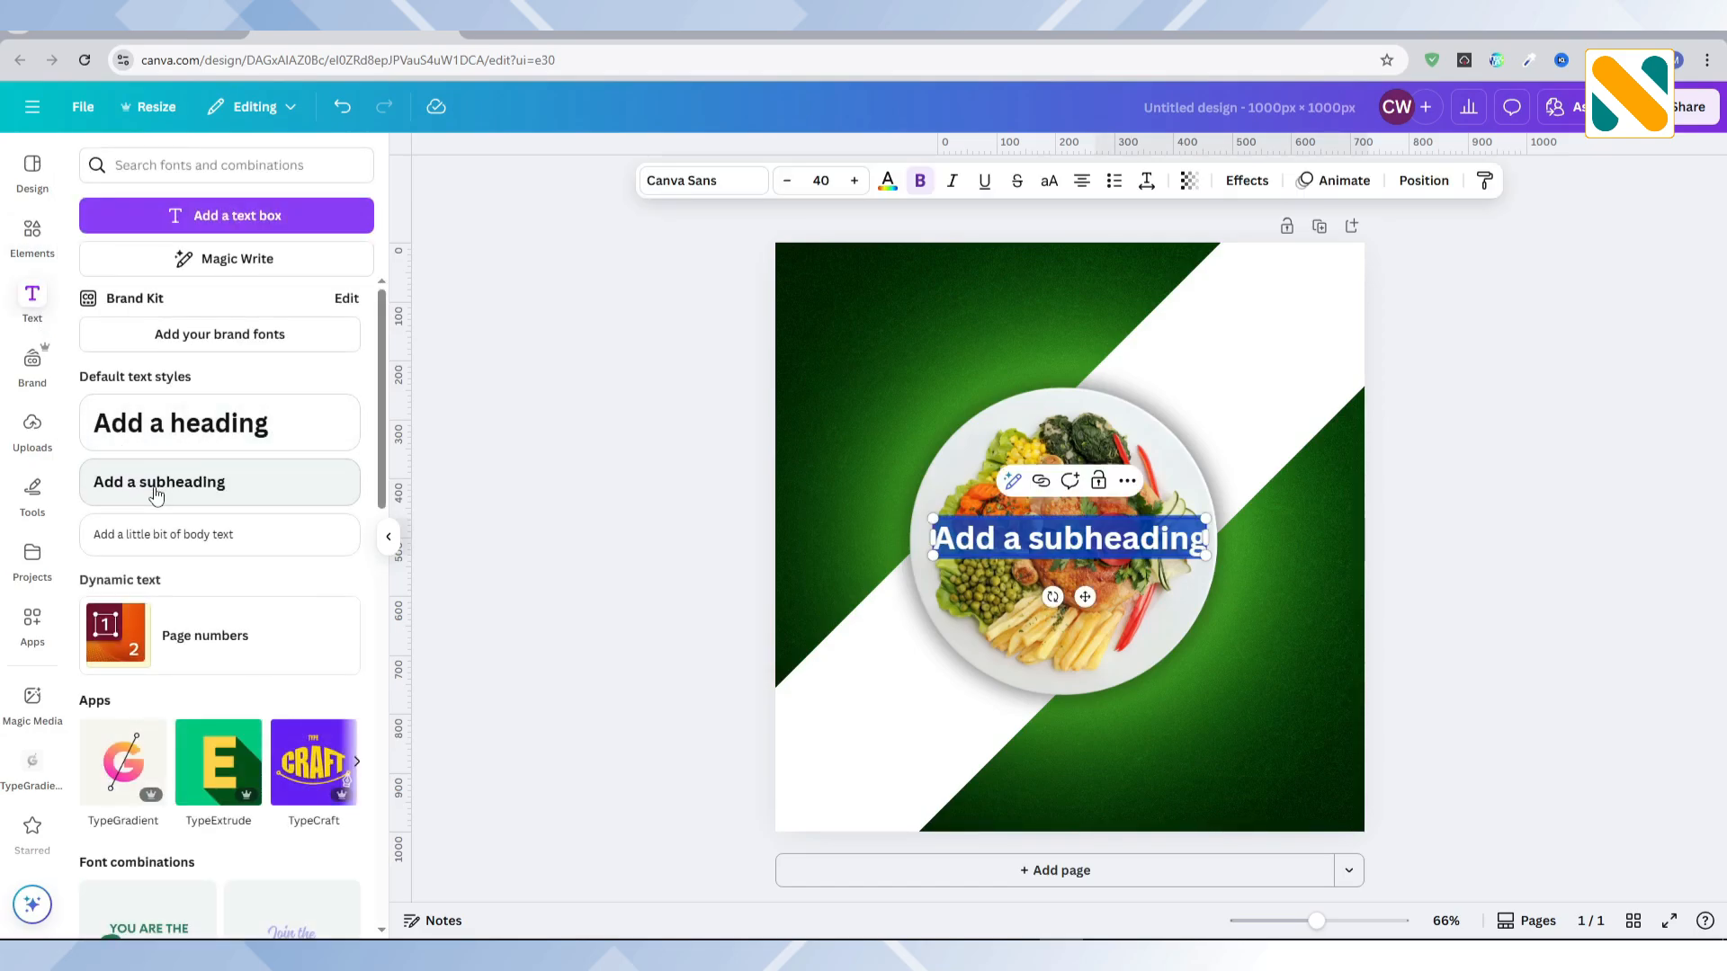
pyautogui.write('breakfast')
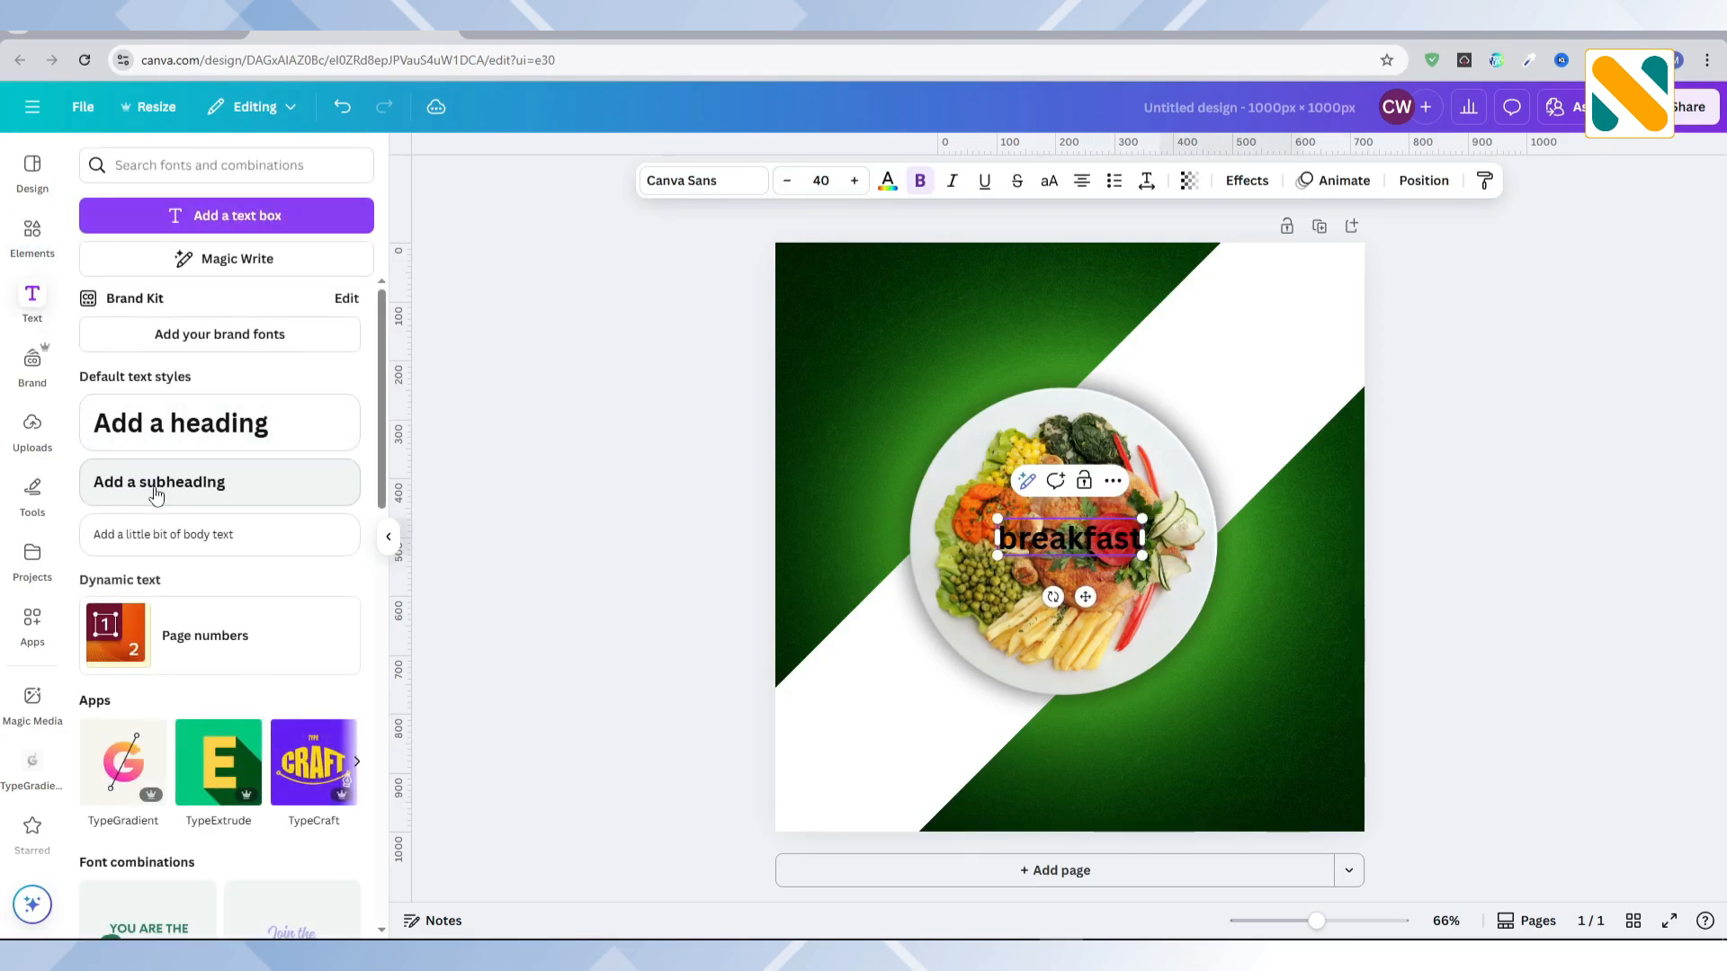
pyautogui.click(600, 520)
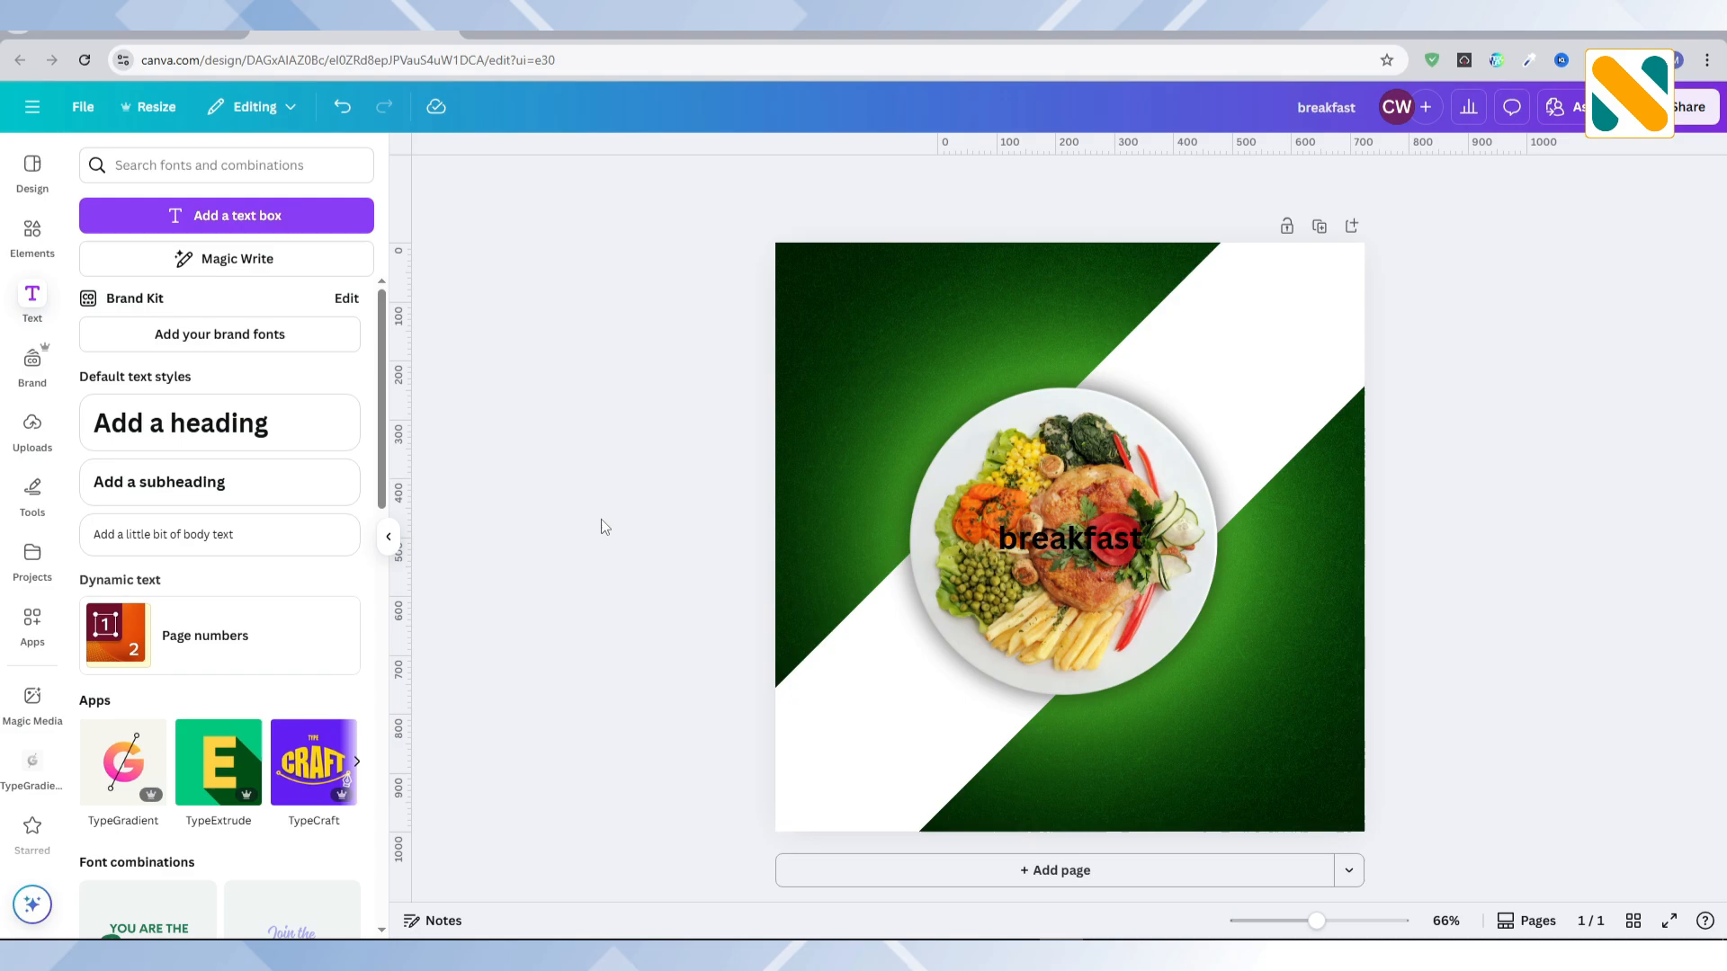
pyautogui.click(1077, 549)
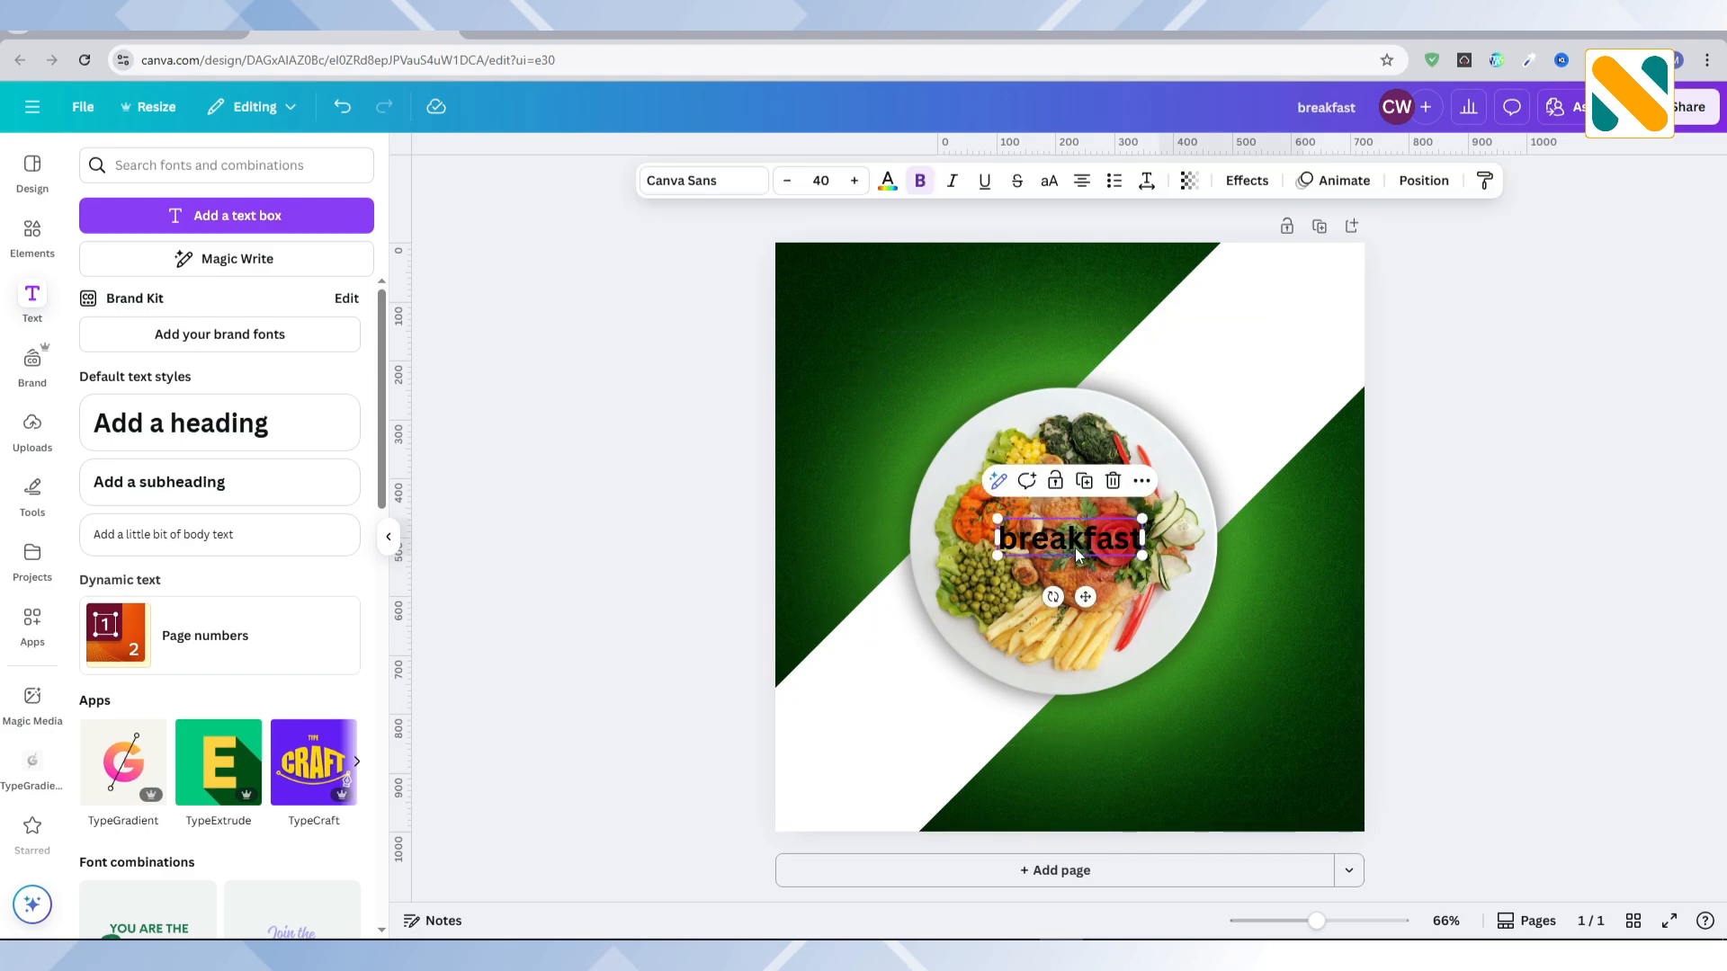
pyautogui.click(1049, 182)
# Step: Colour the BREAKFAST text dark green from the background photo's colours and set its font to Anton
pyautogui.click(886, 184)
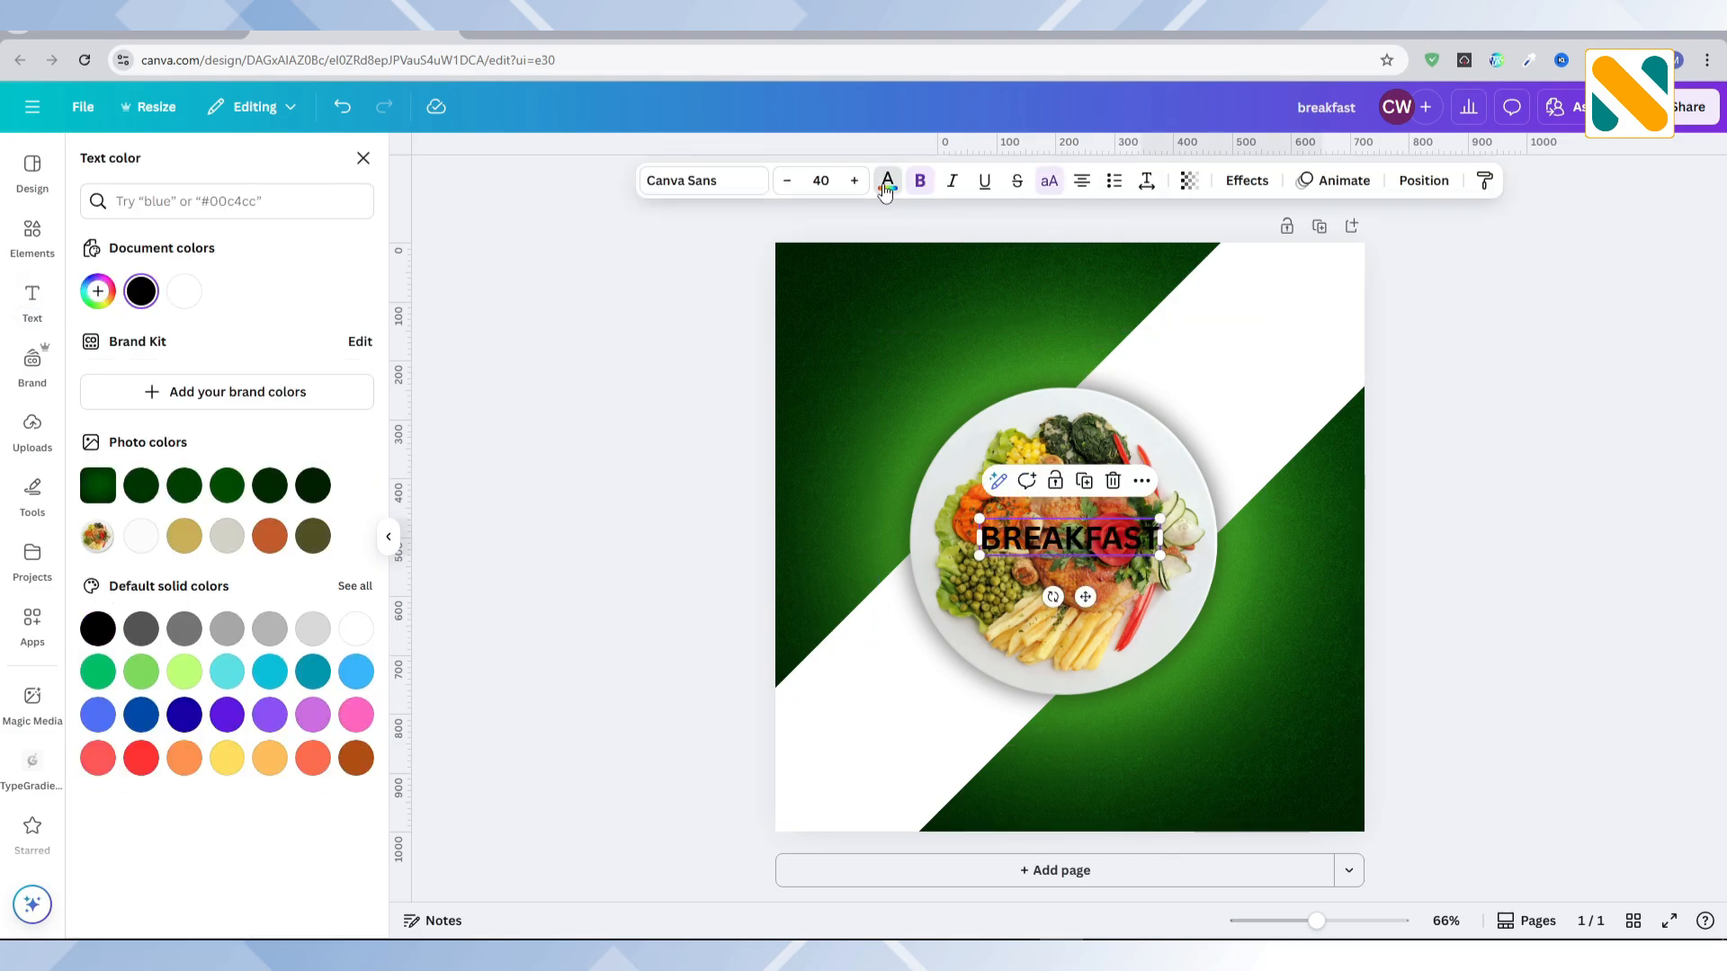
pyautogui.click(223, 488)
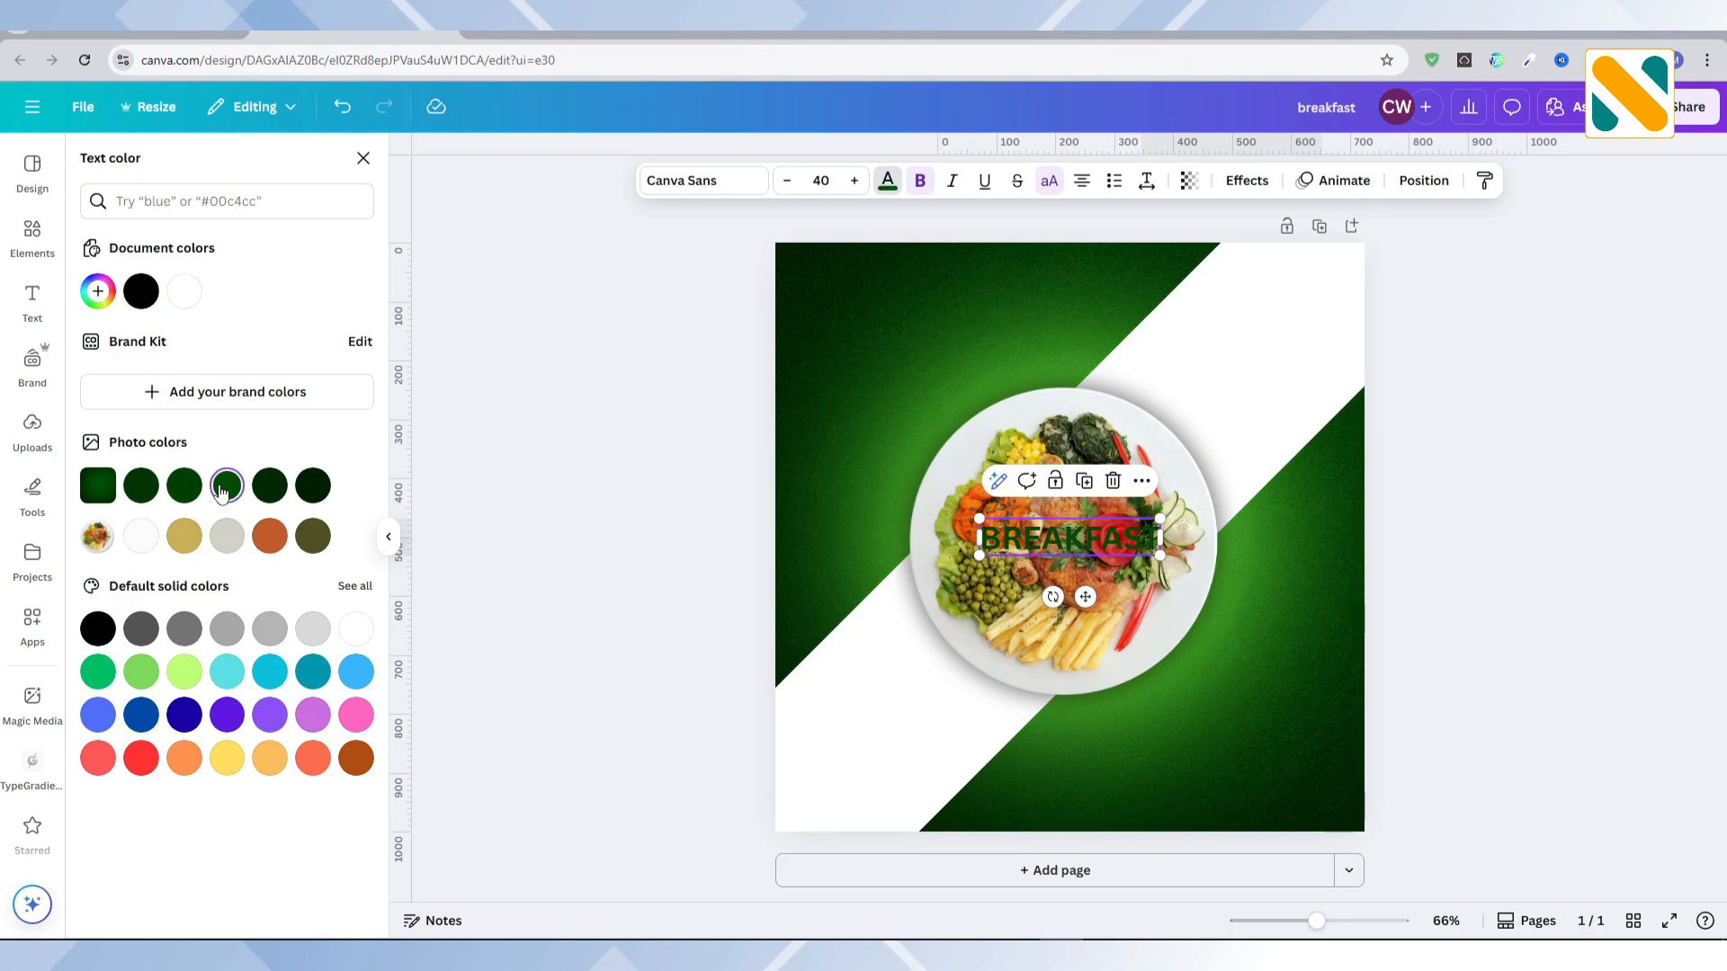
pyautogui.click(666, 184)
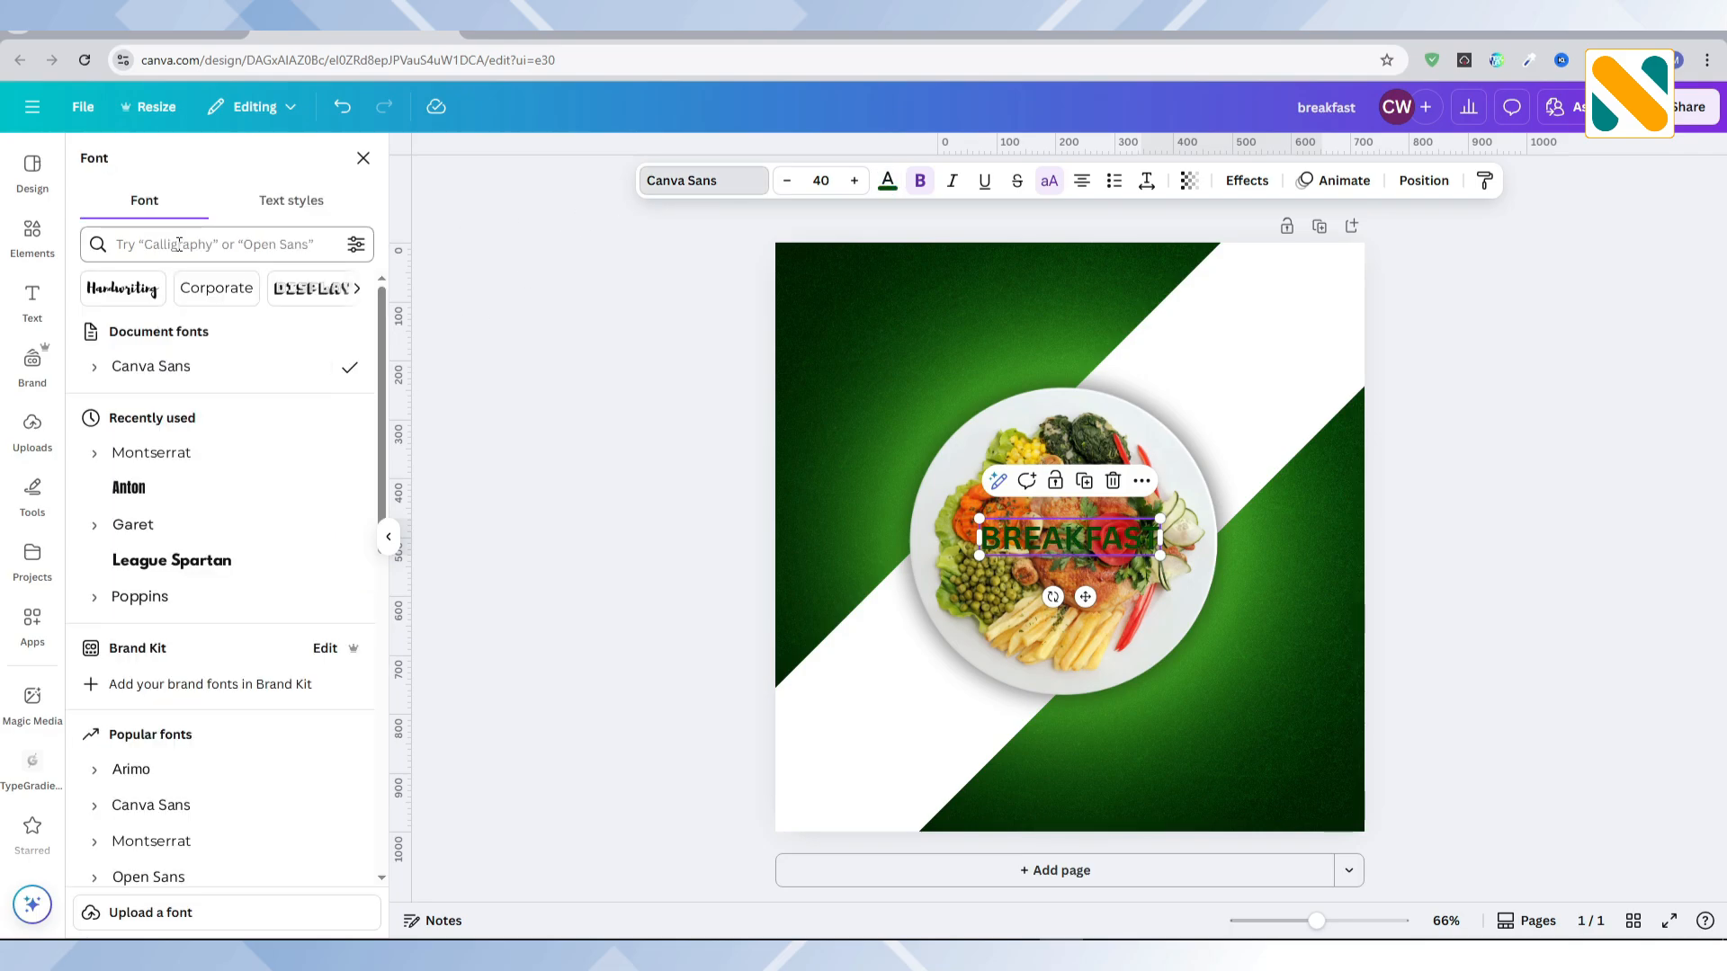
pyautogui.write('anton')
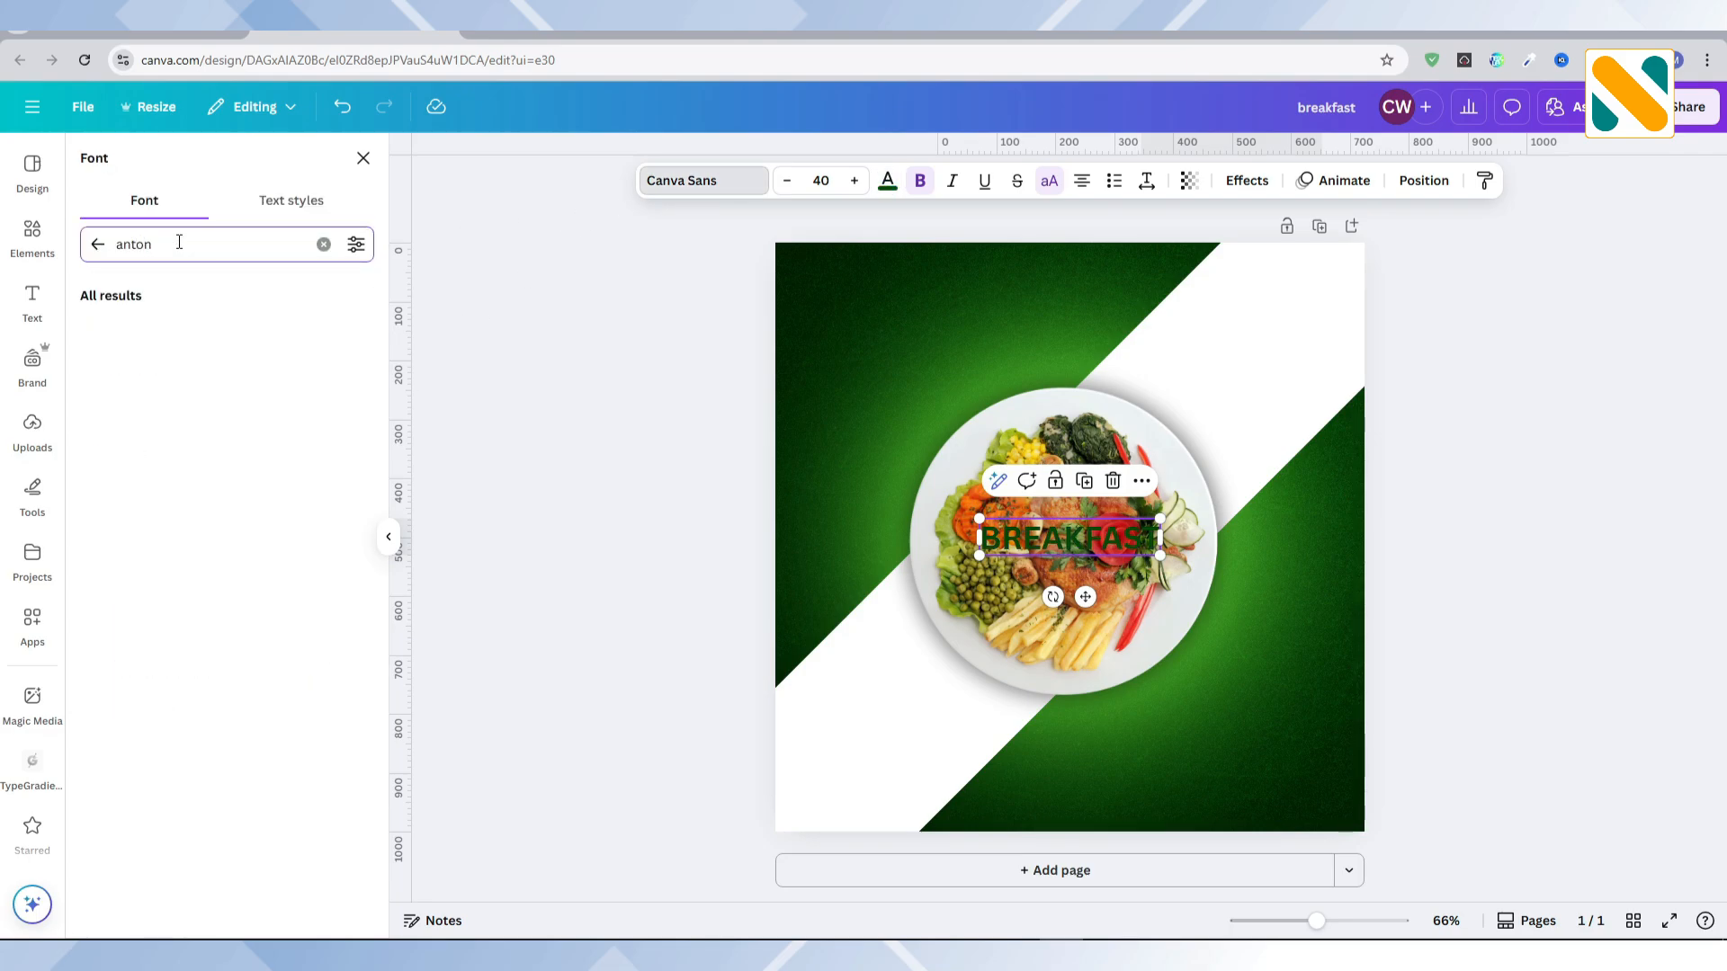
pyautogui.click(193, 329)
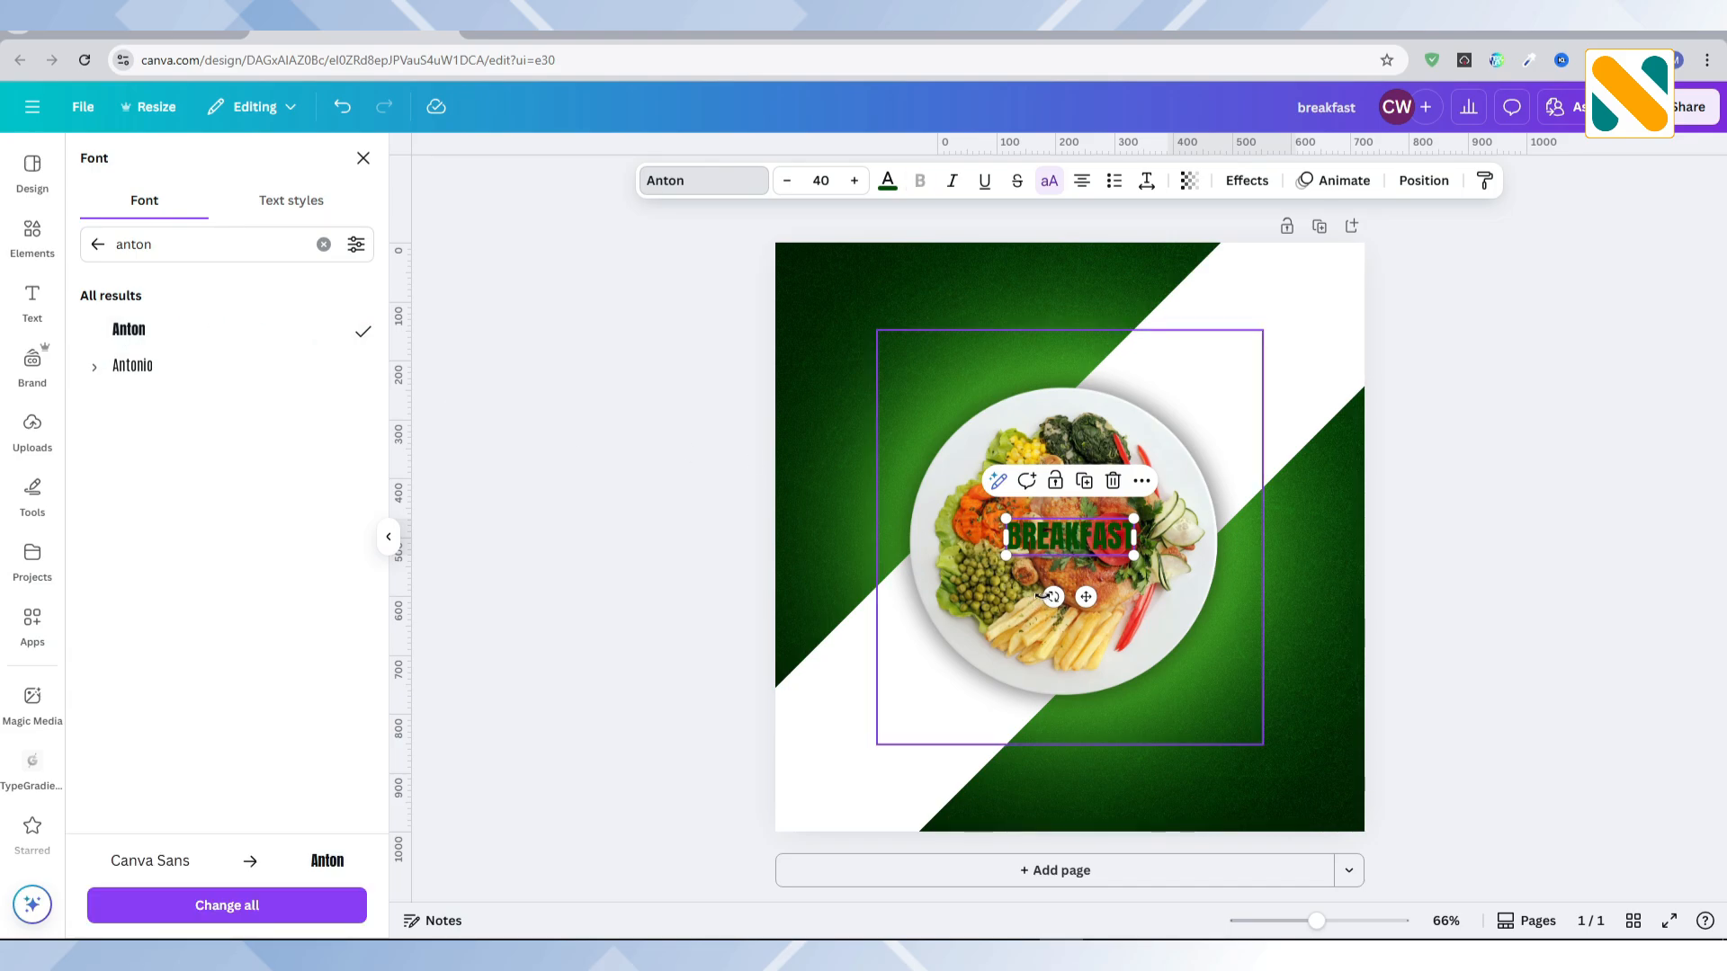
# Step: Rotate the BREAKFAST text to -45° and enlarge it to about font size 195 along the white diagonal band
pyautogui.moveTo(1053, 596); pyautogui.dragTo(864, 832)
pyautogui.moveTo(1103, 481); pyautogui.dragTo(1172, 264)
pyautogui.moveTo(1185, 431)
pyautogui.mouseDown()
pyautogui.moveTo(1194, 402)
pyautogui.moveTo(1197, 417)
pyautogui.mouseUp()
# Step: Move the BREAKFAST text layer beneath the plate photo and above the white band
pyautogui.click(1421, 185)
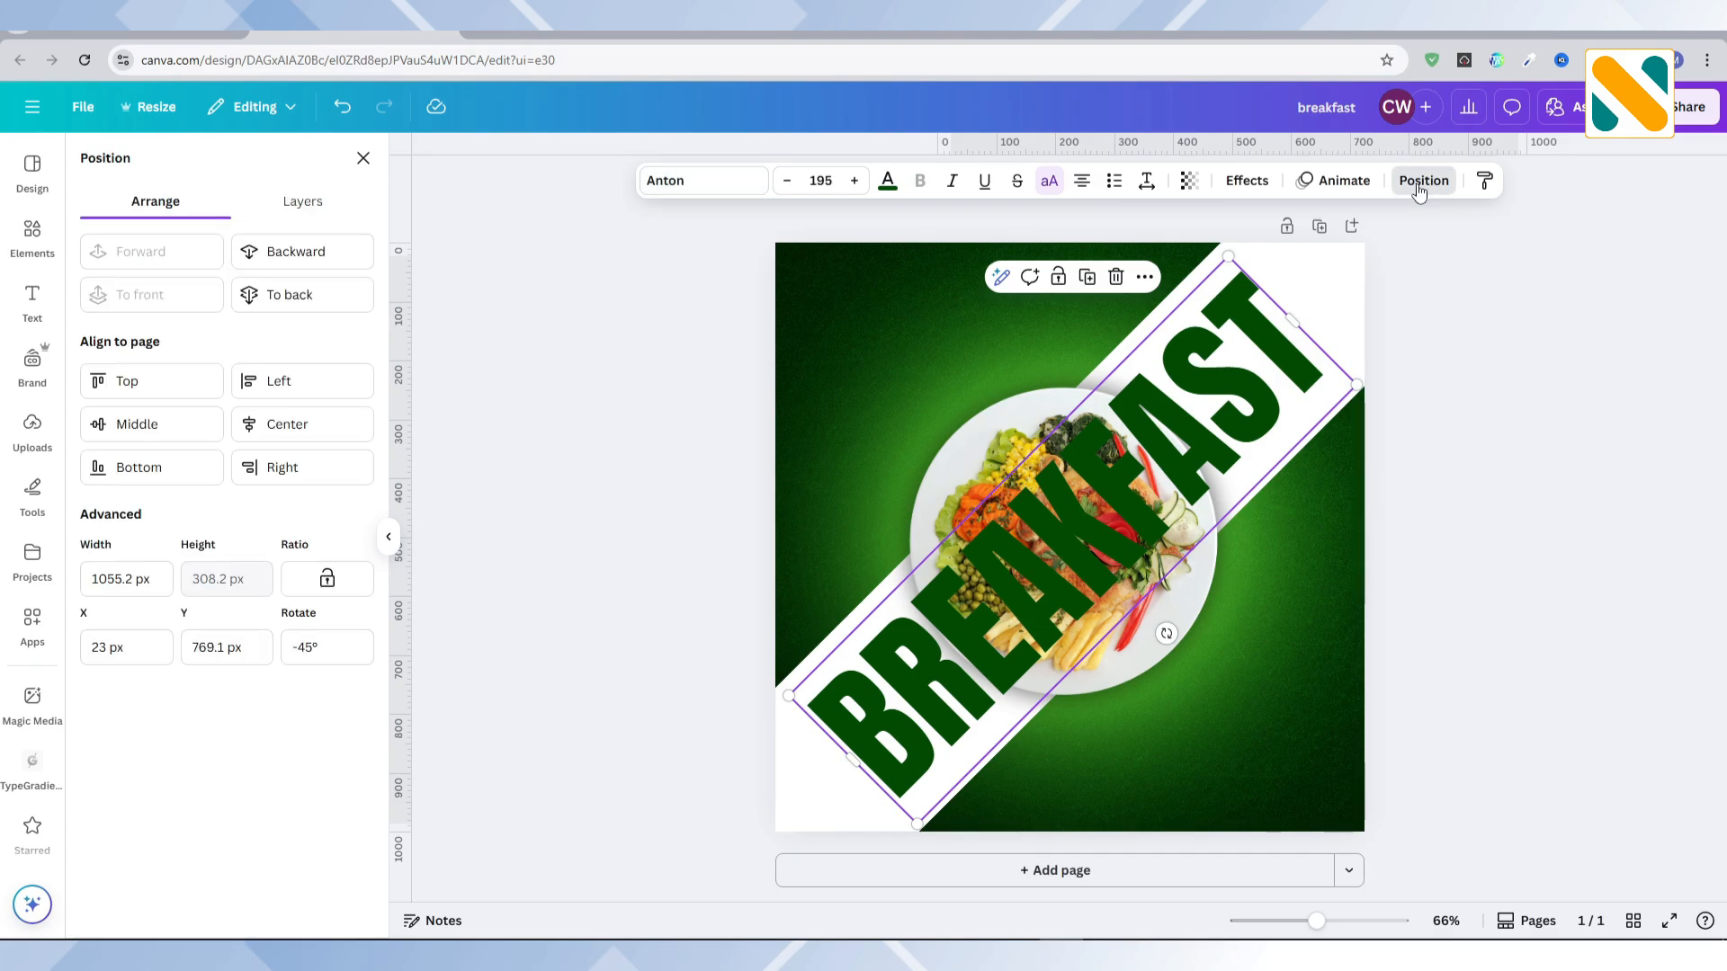
pyautogui.click(334, 213)
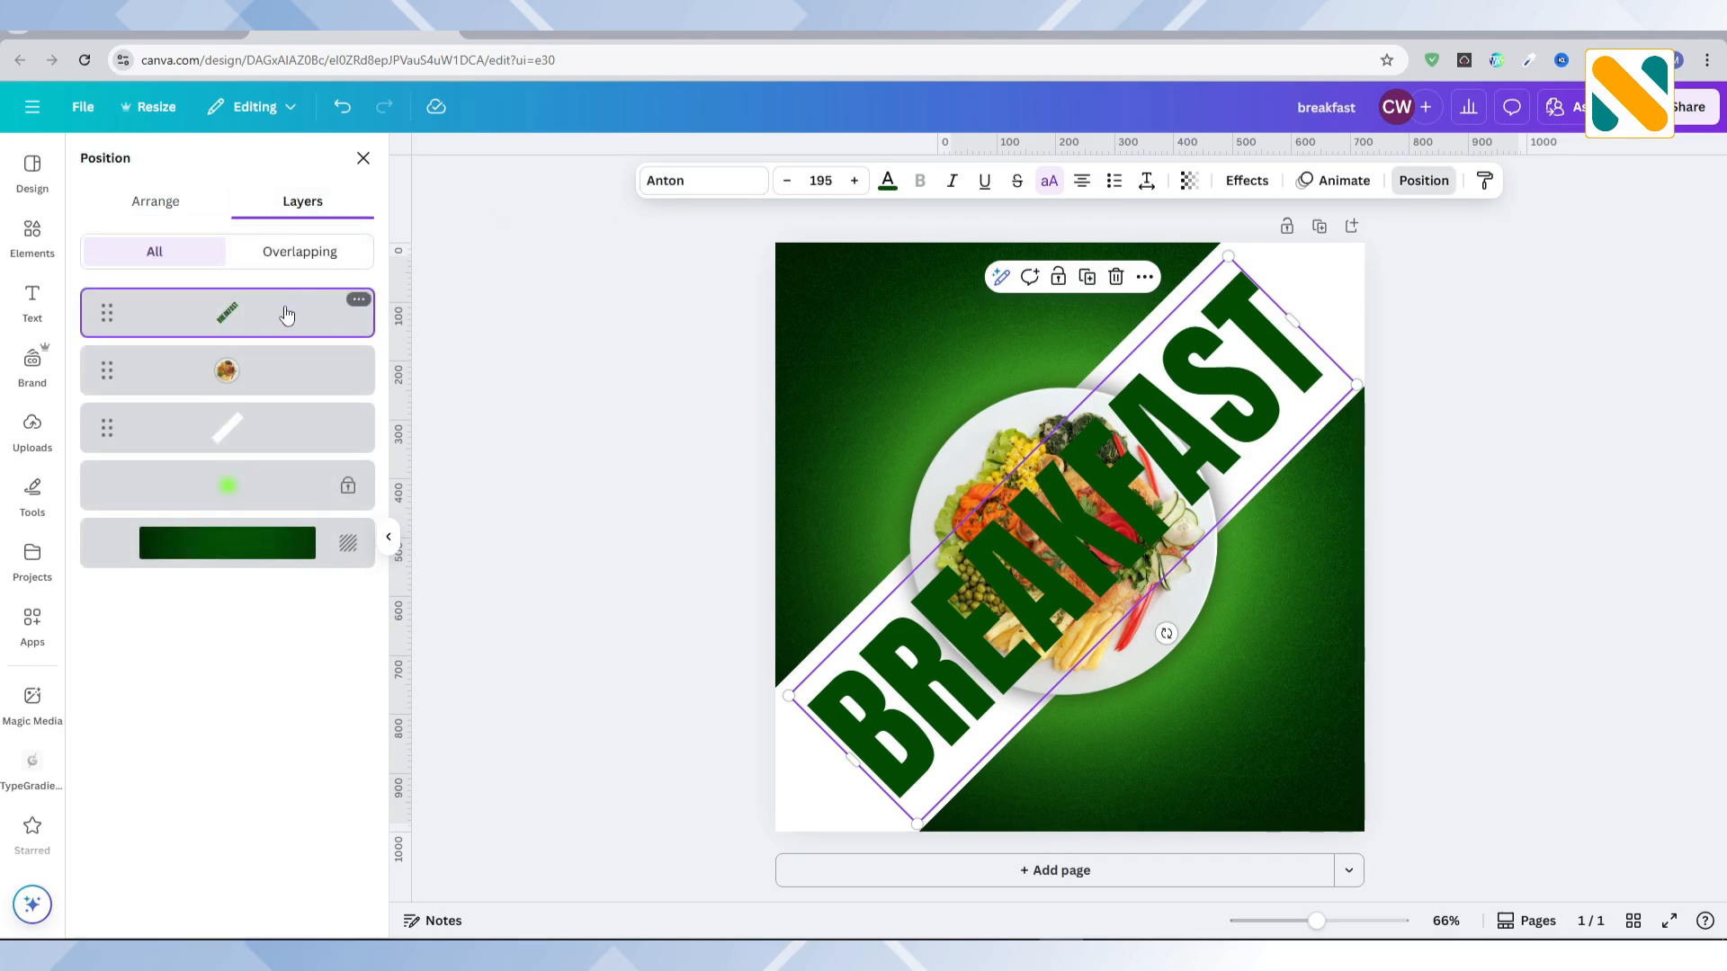
pyautogui.moveTo(282, 309); pyautogui.dragTo(274, 400)
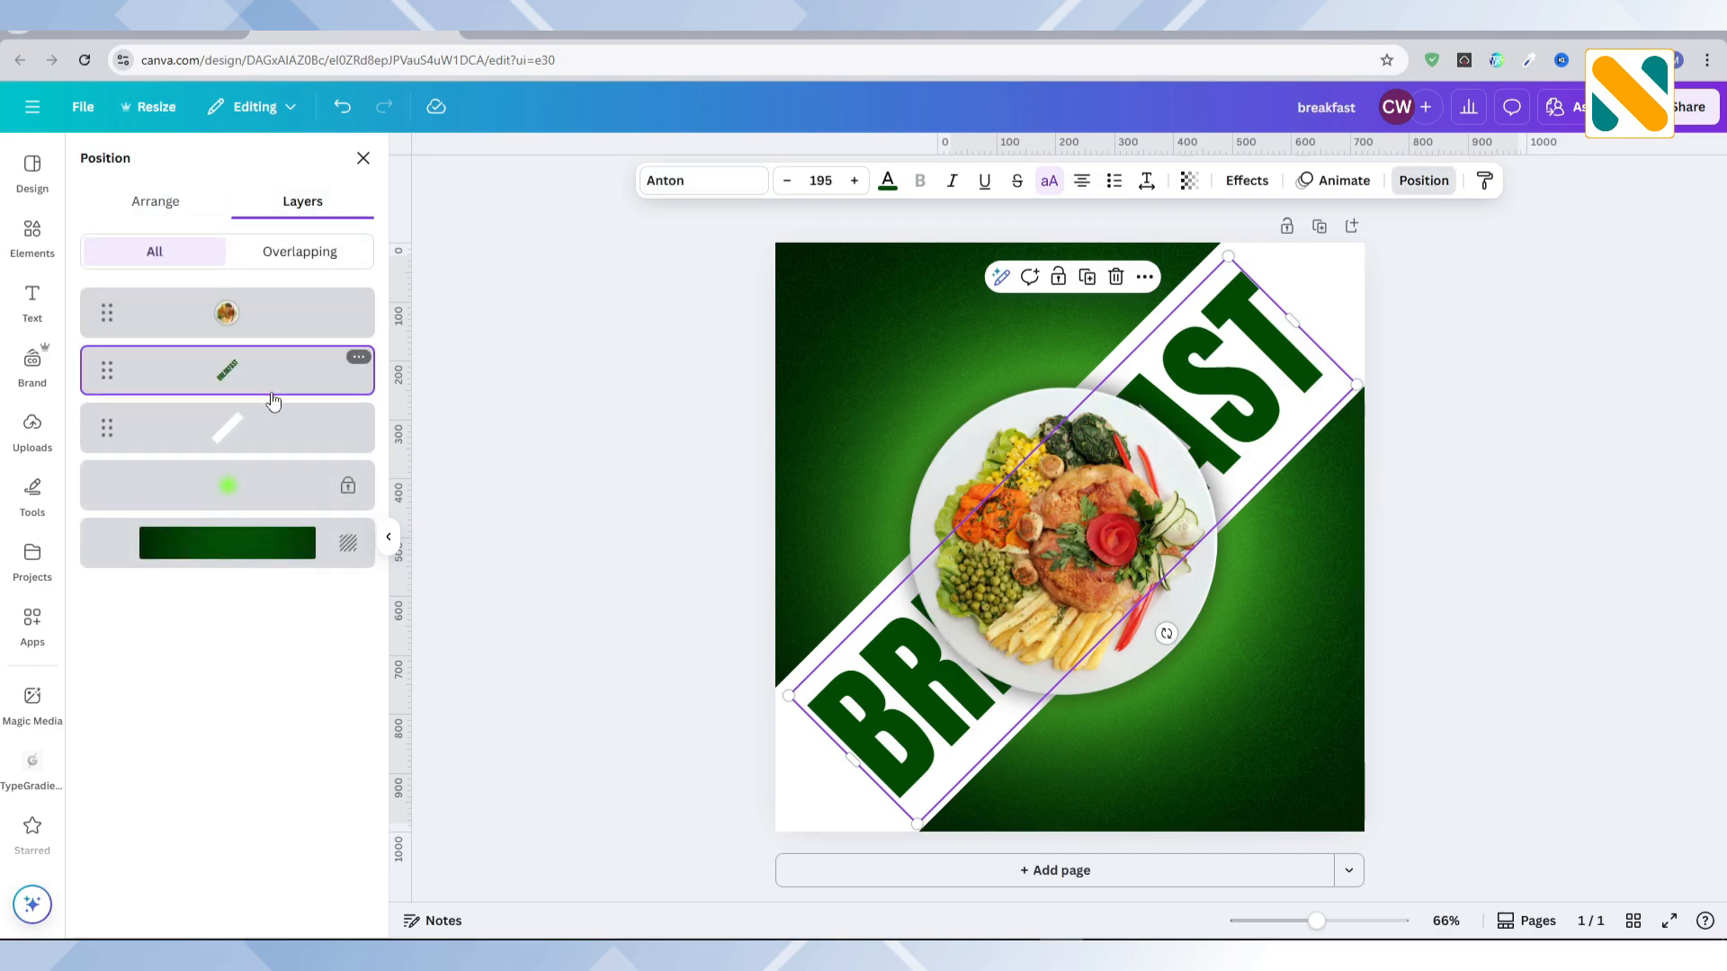
# Step: Duplicate the BREAKFAST text and colour the copy white
pyautogui.click(1087, 277)
pyautogui.click(889, 184)
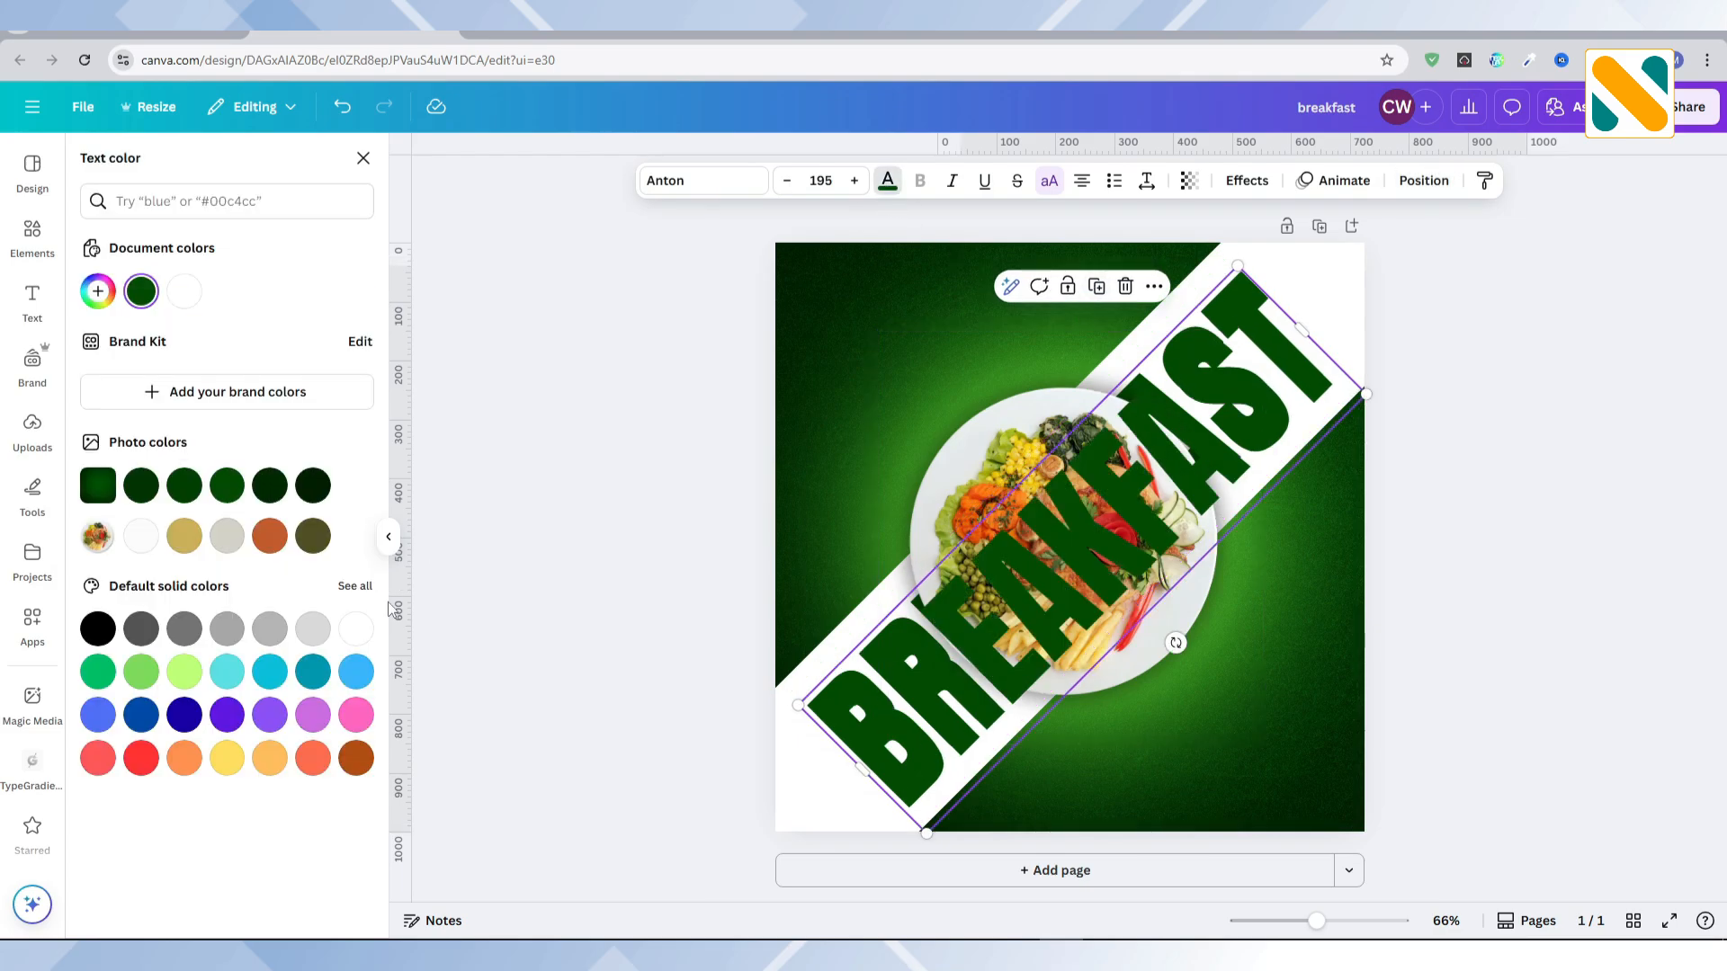
pyautogui.click(356, 630)
# Step: Give the white BREAKFAST copy a thin Hollow outline and align it exactly over the green original
pyautogui.click(1248, 183)
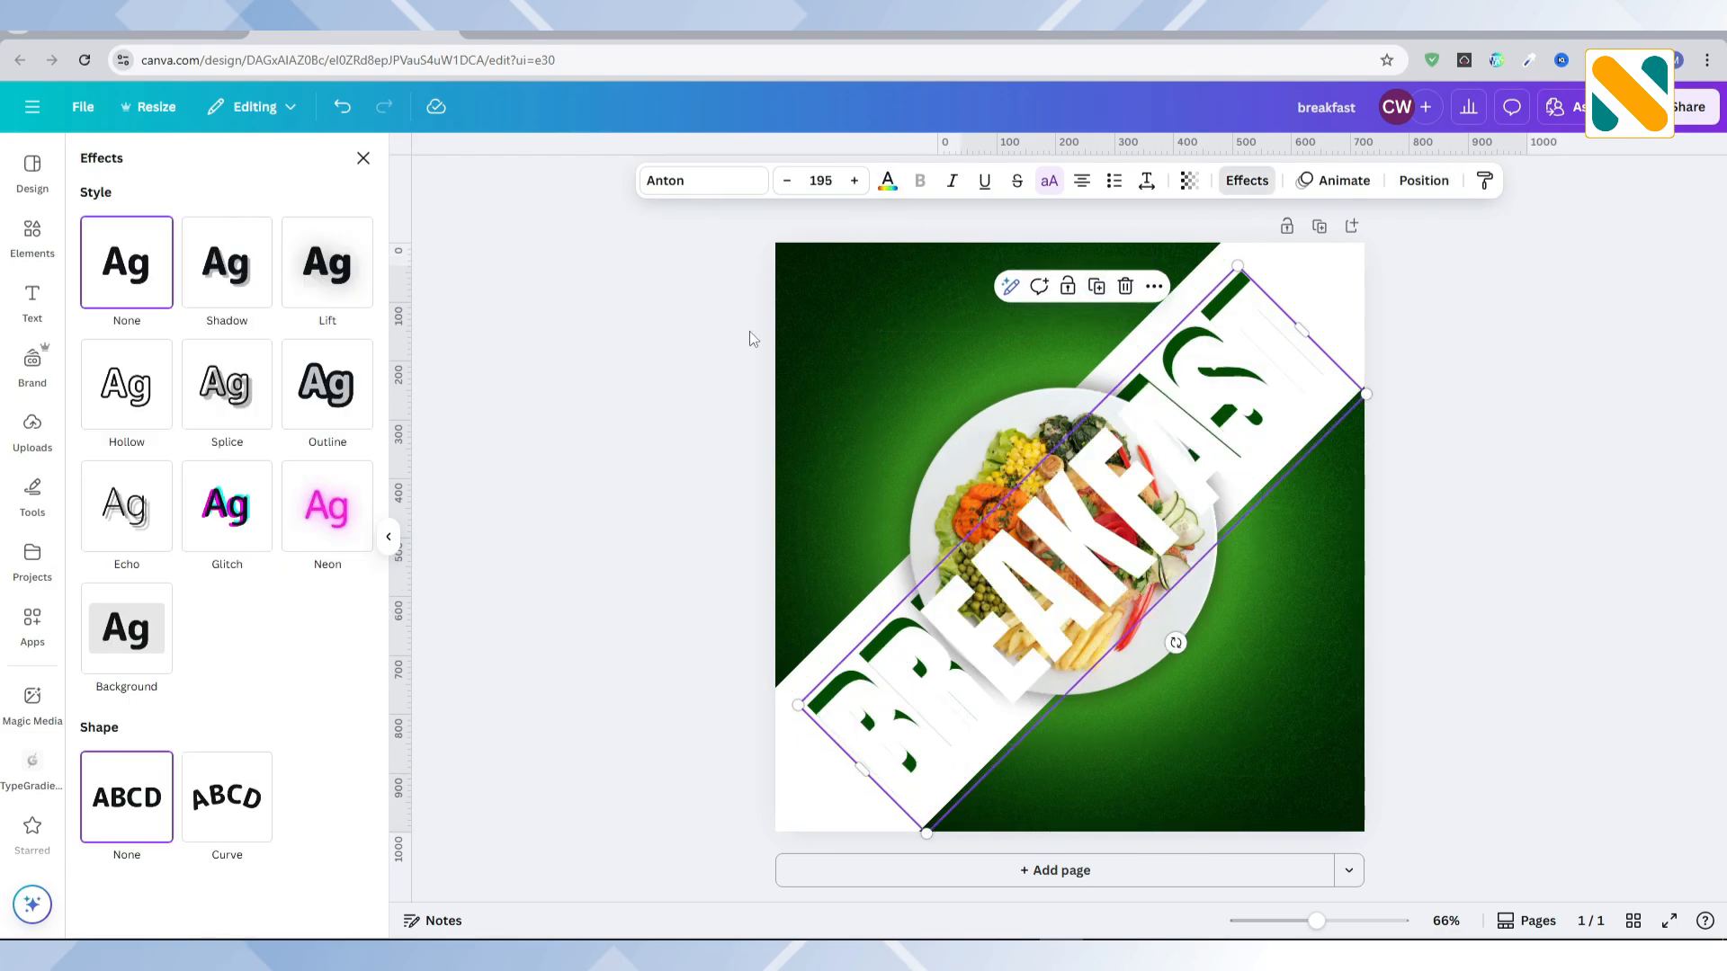
pyautogui.click(116, 396)
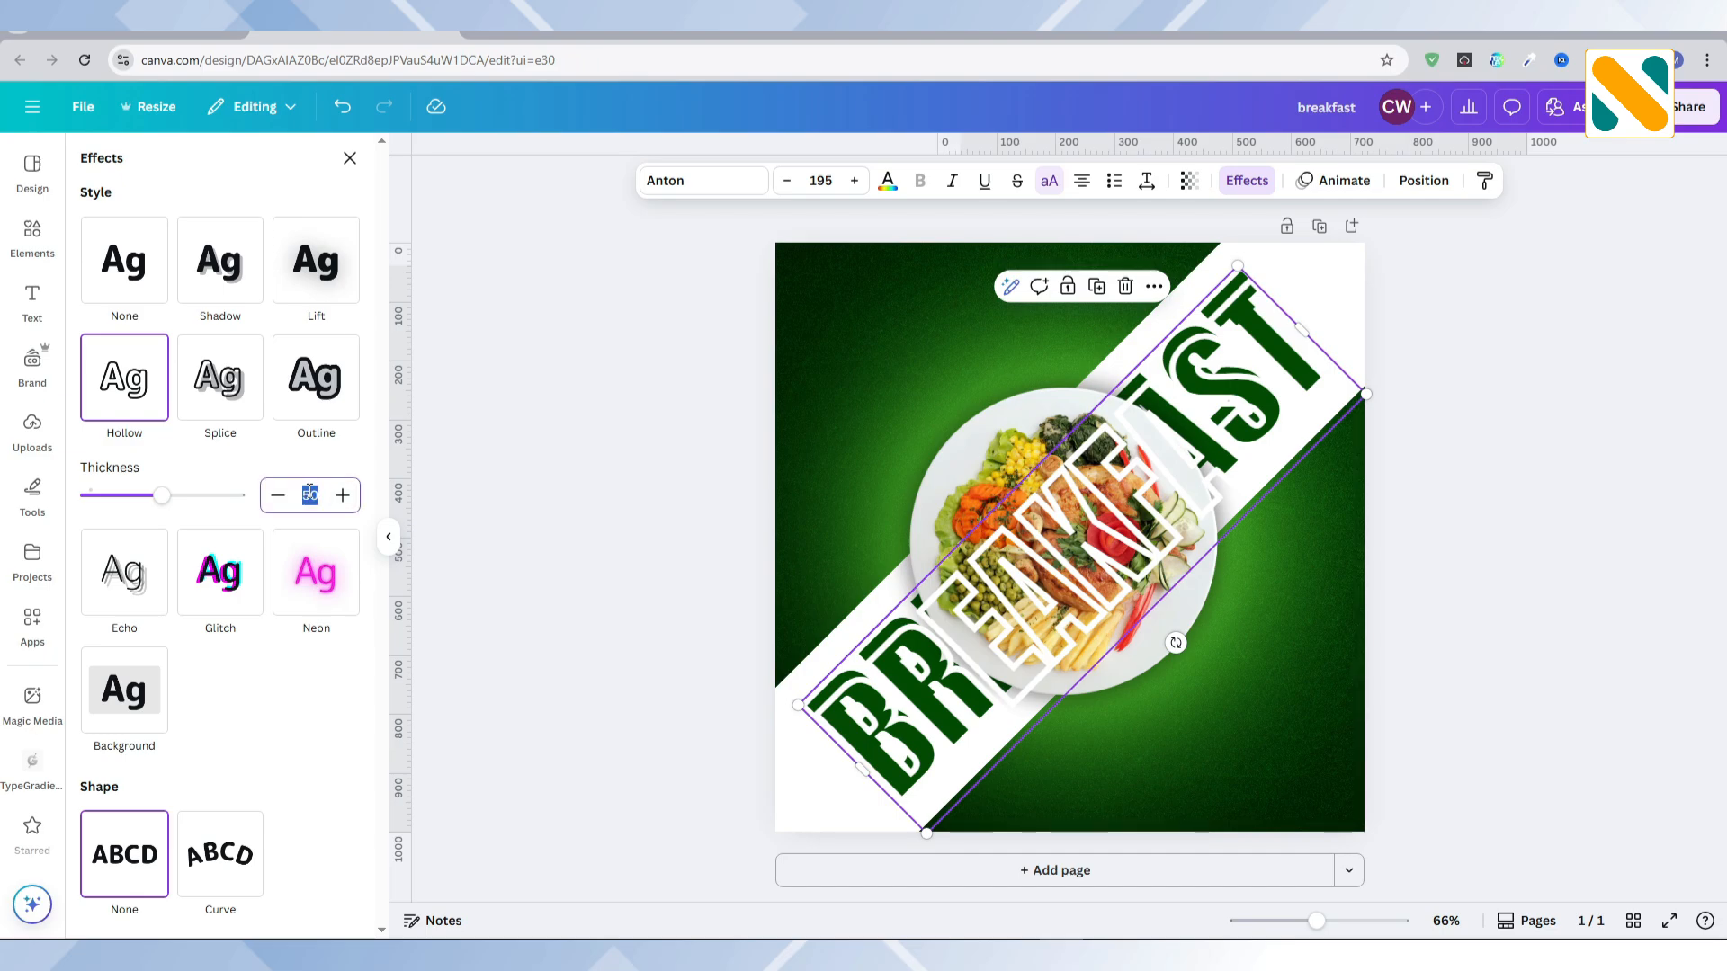
pyautogui.click(585, 495)
pyautogui.moveTo(969, 644); pyautogui.dragTo(966, 642)
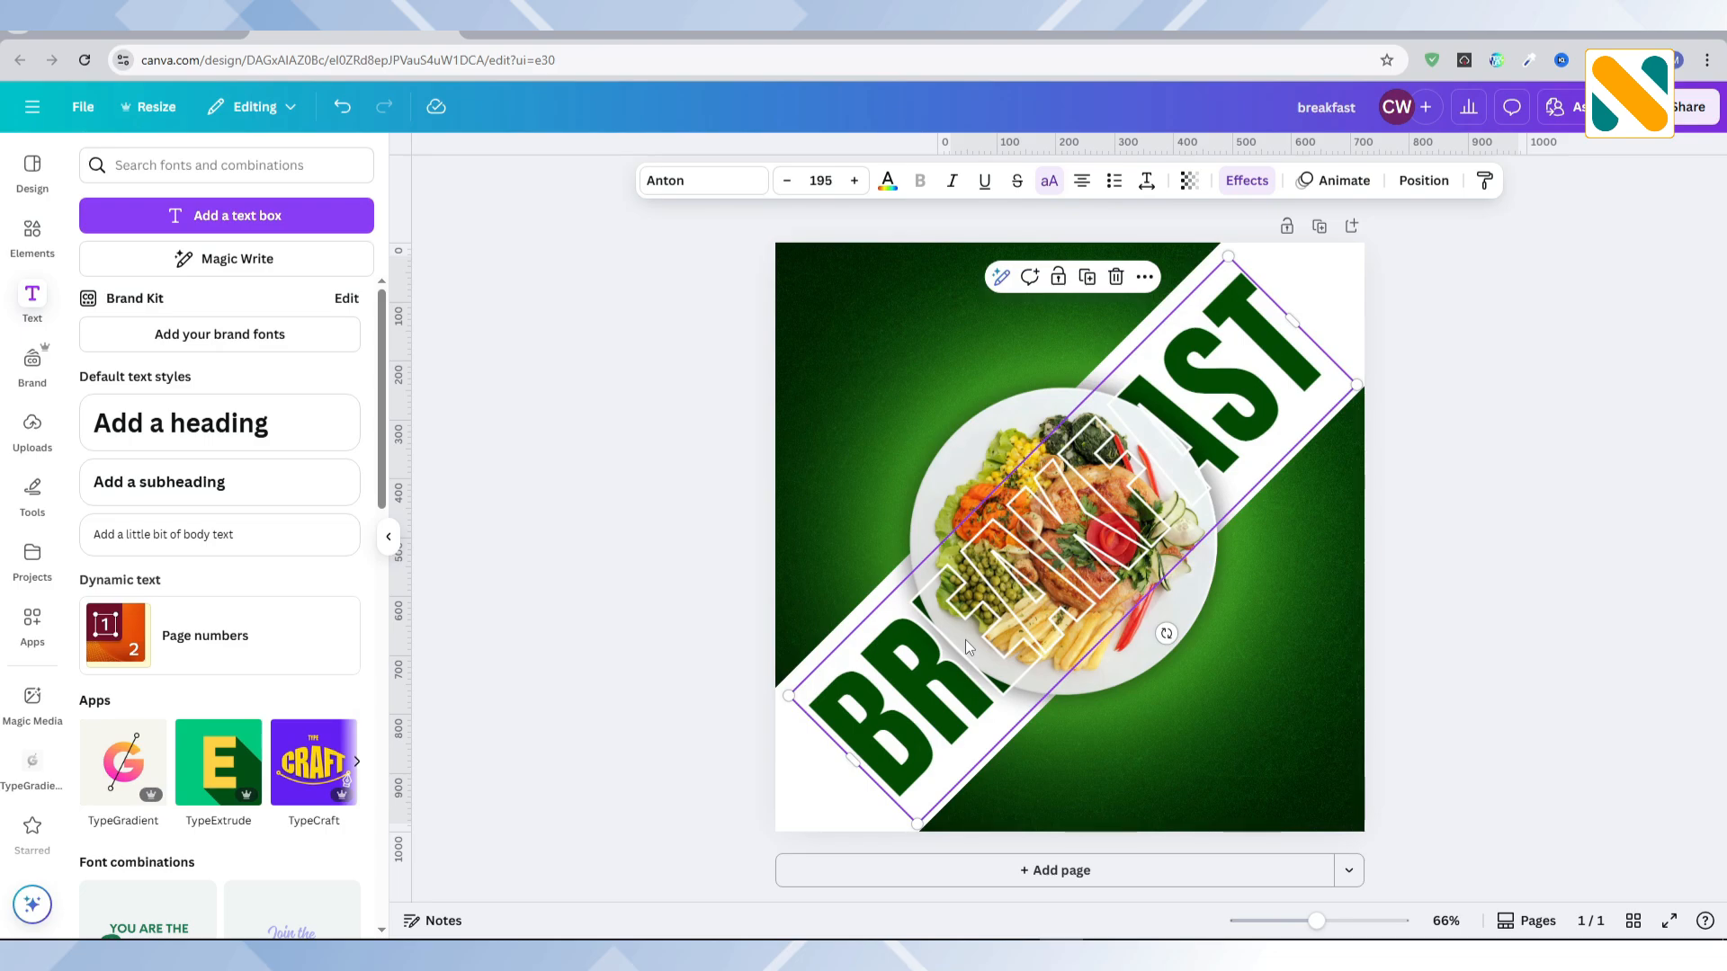
# Step: Add a subheading reading "mrr nill restaurant" and switch it to uppercase
pyautogui.click(198, 486)
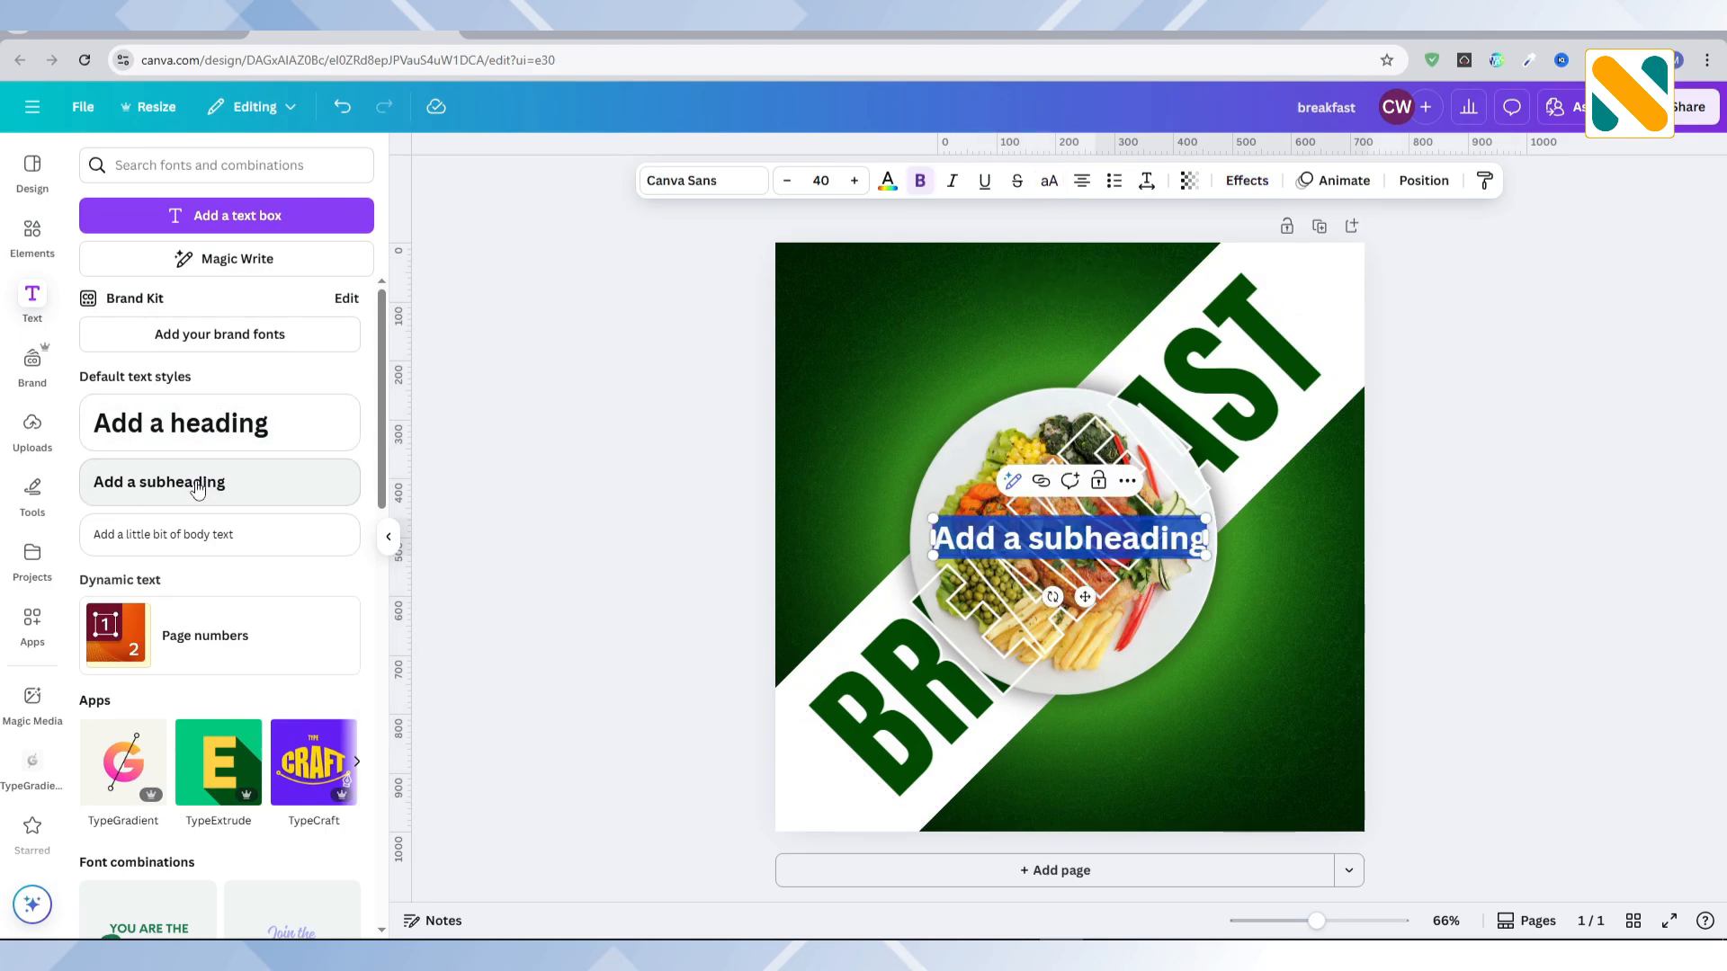
pyautogui.write('mrr nill r')
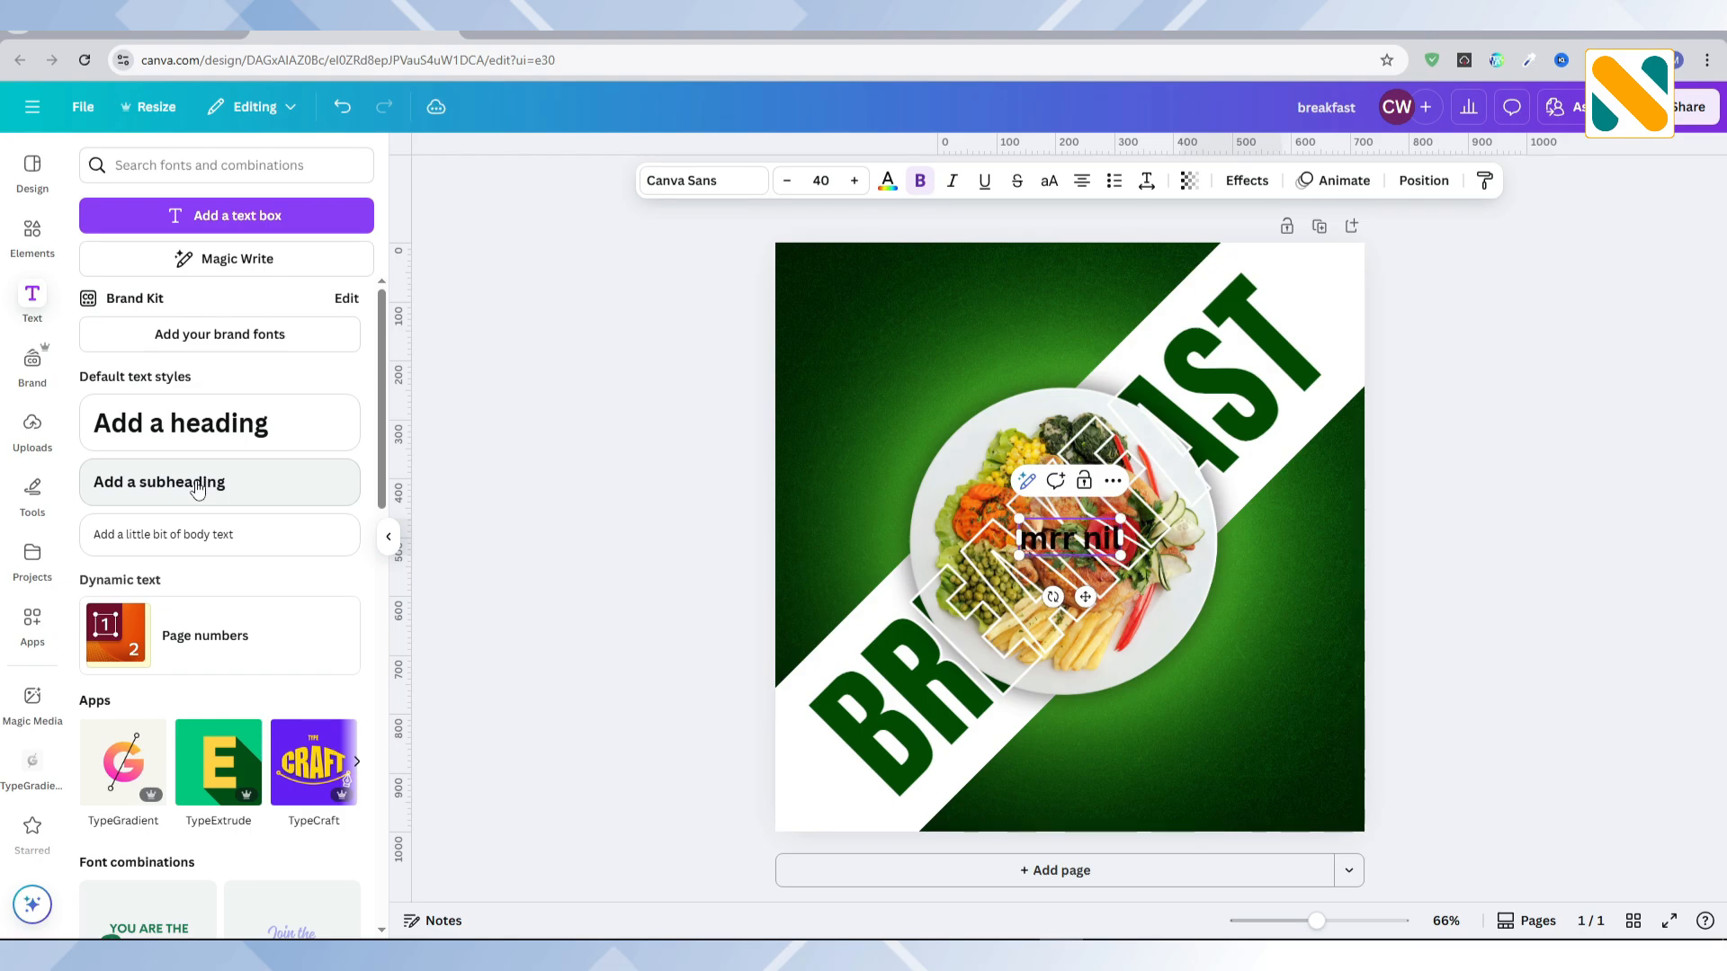
pyautogui.write('estaurant')
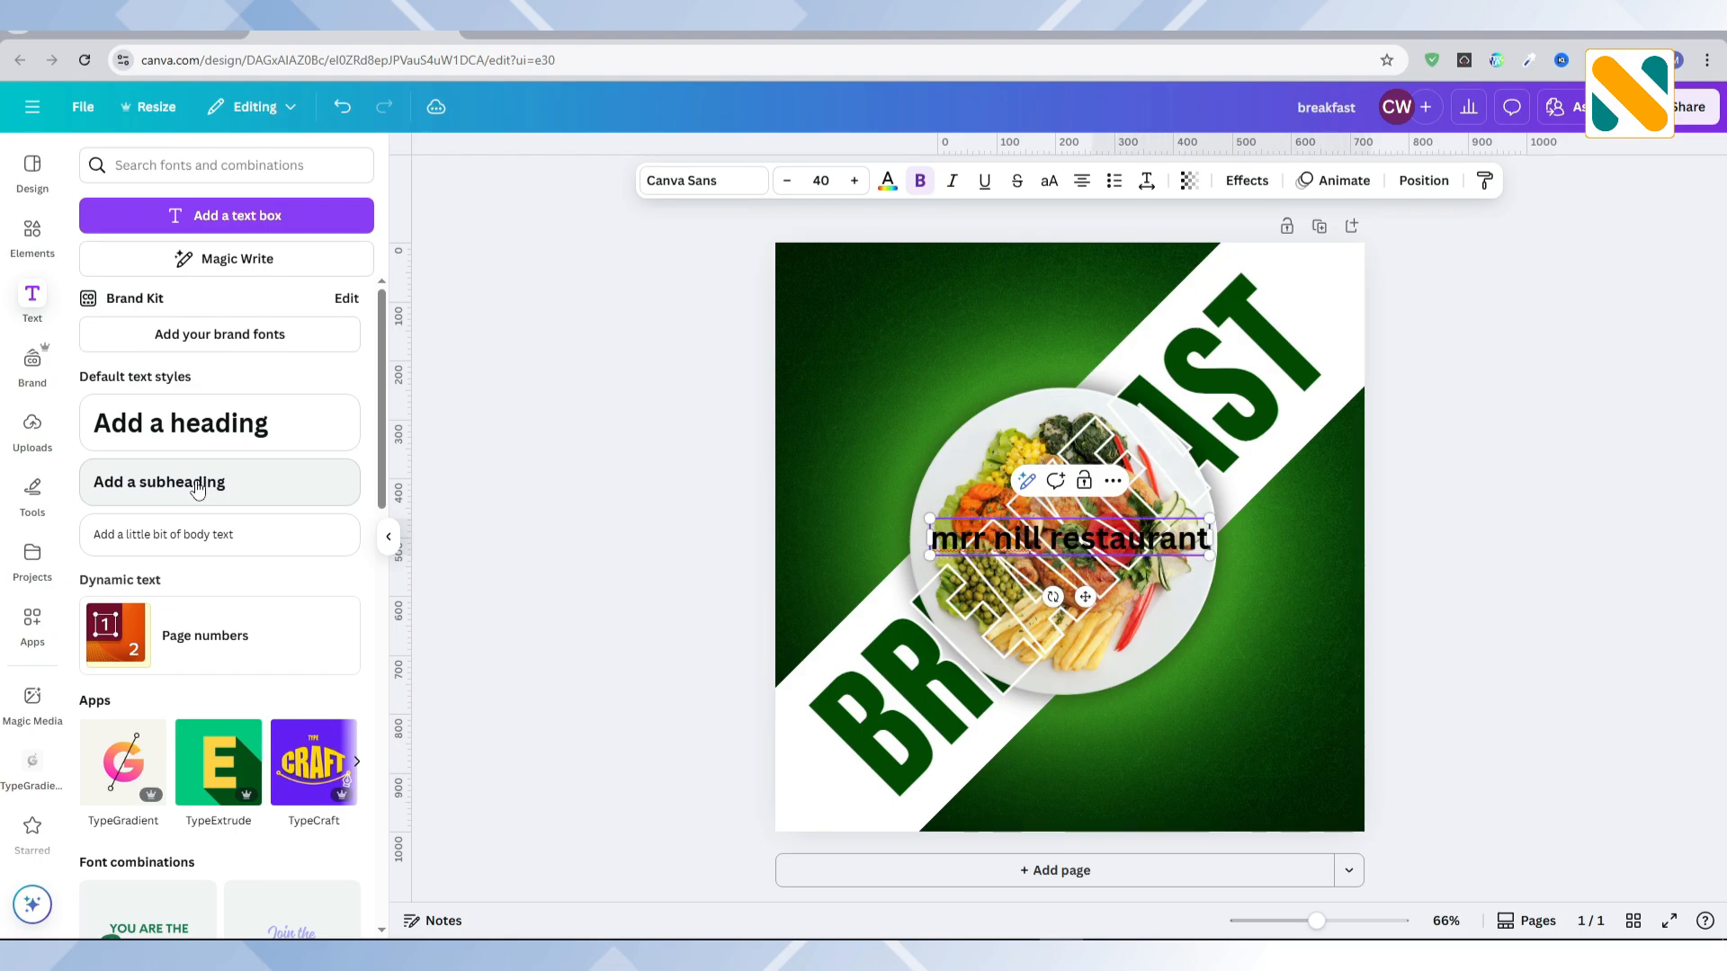
pyautogui.click(636, 557)
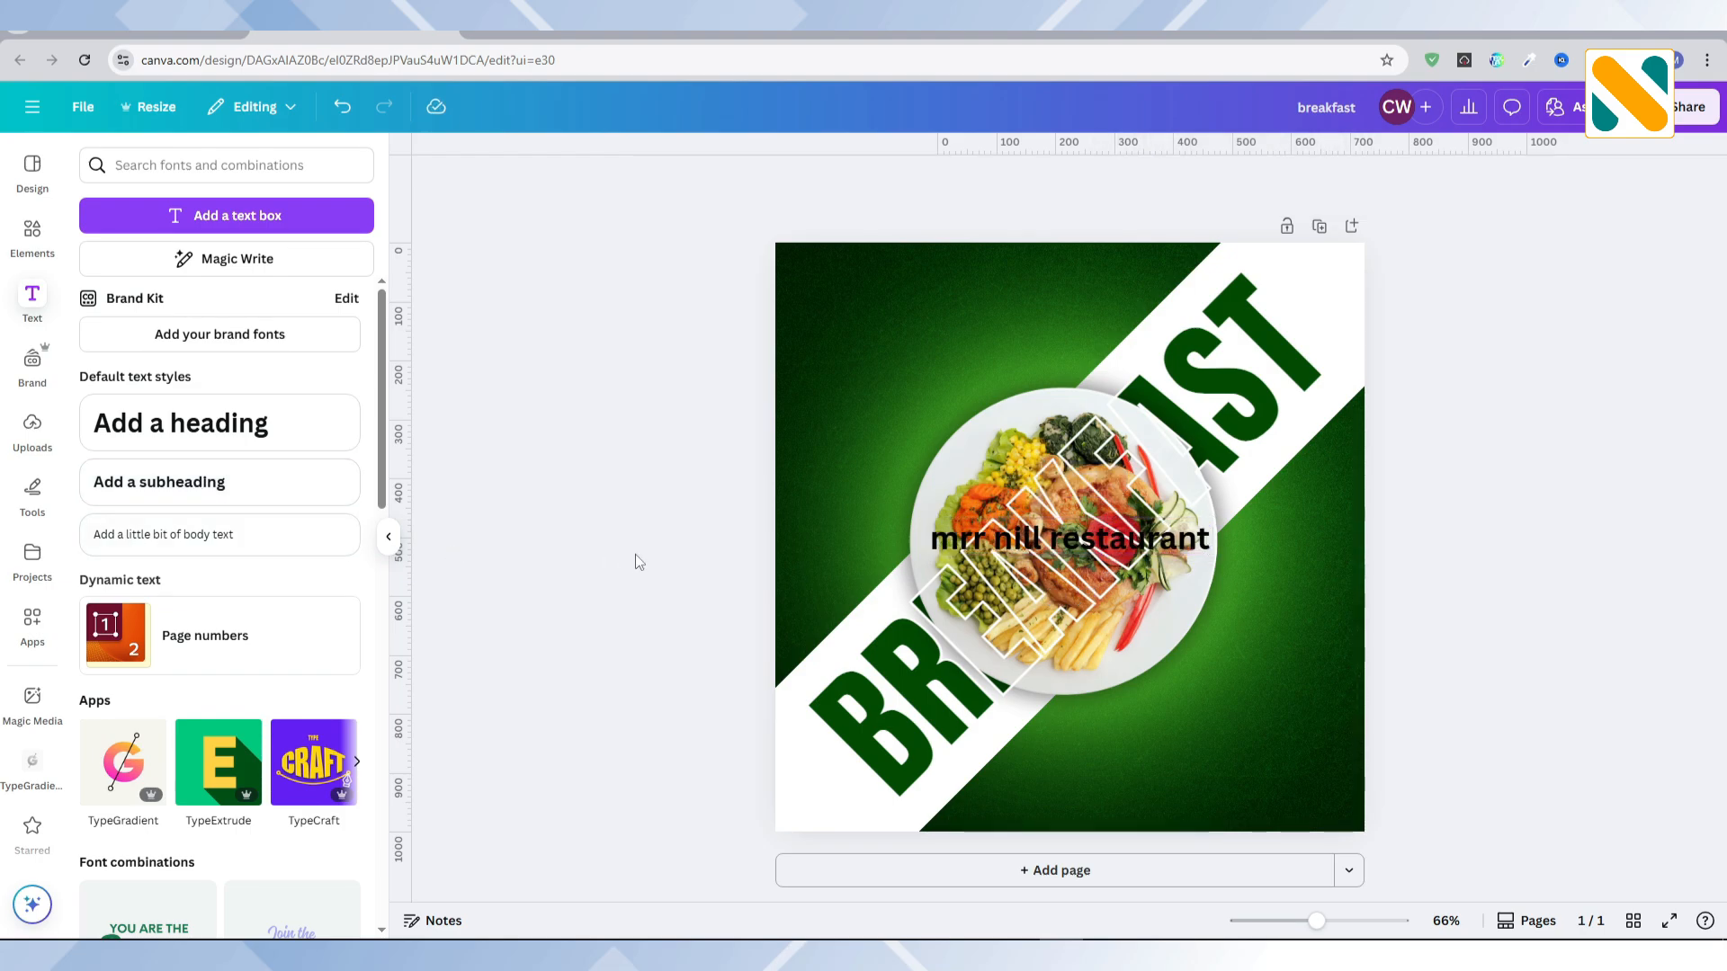
pyautogui.click(1077, 553)
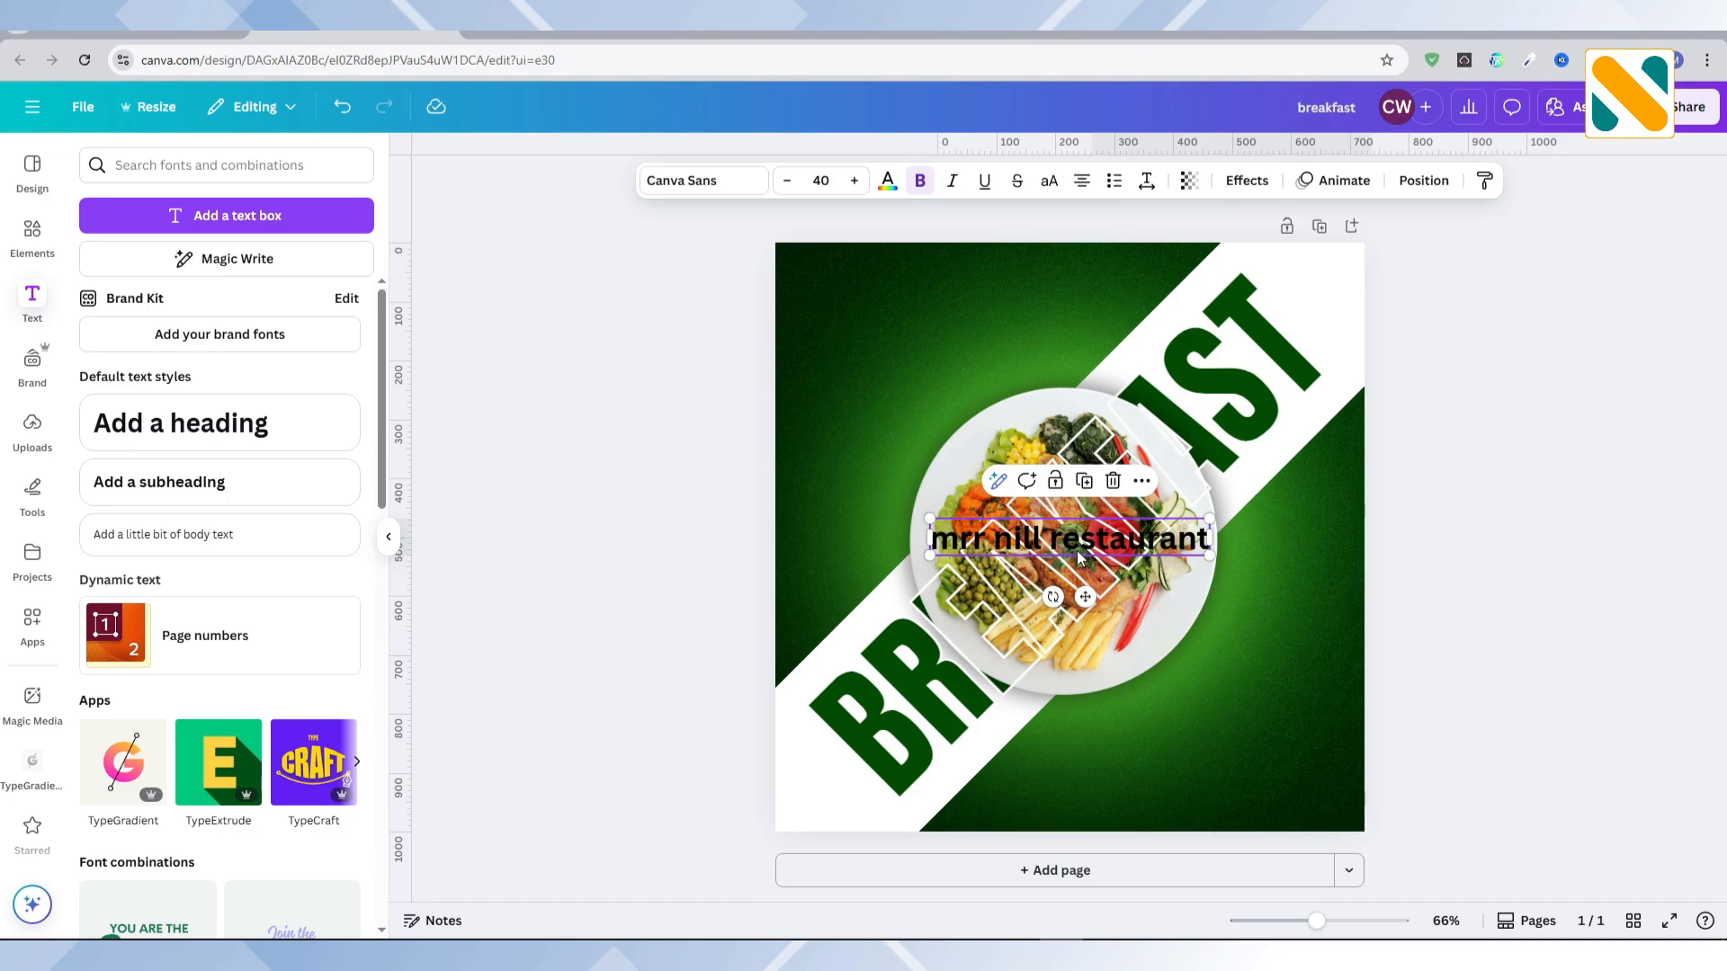
pyautogui.click(1049, 181)
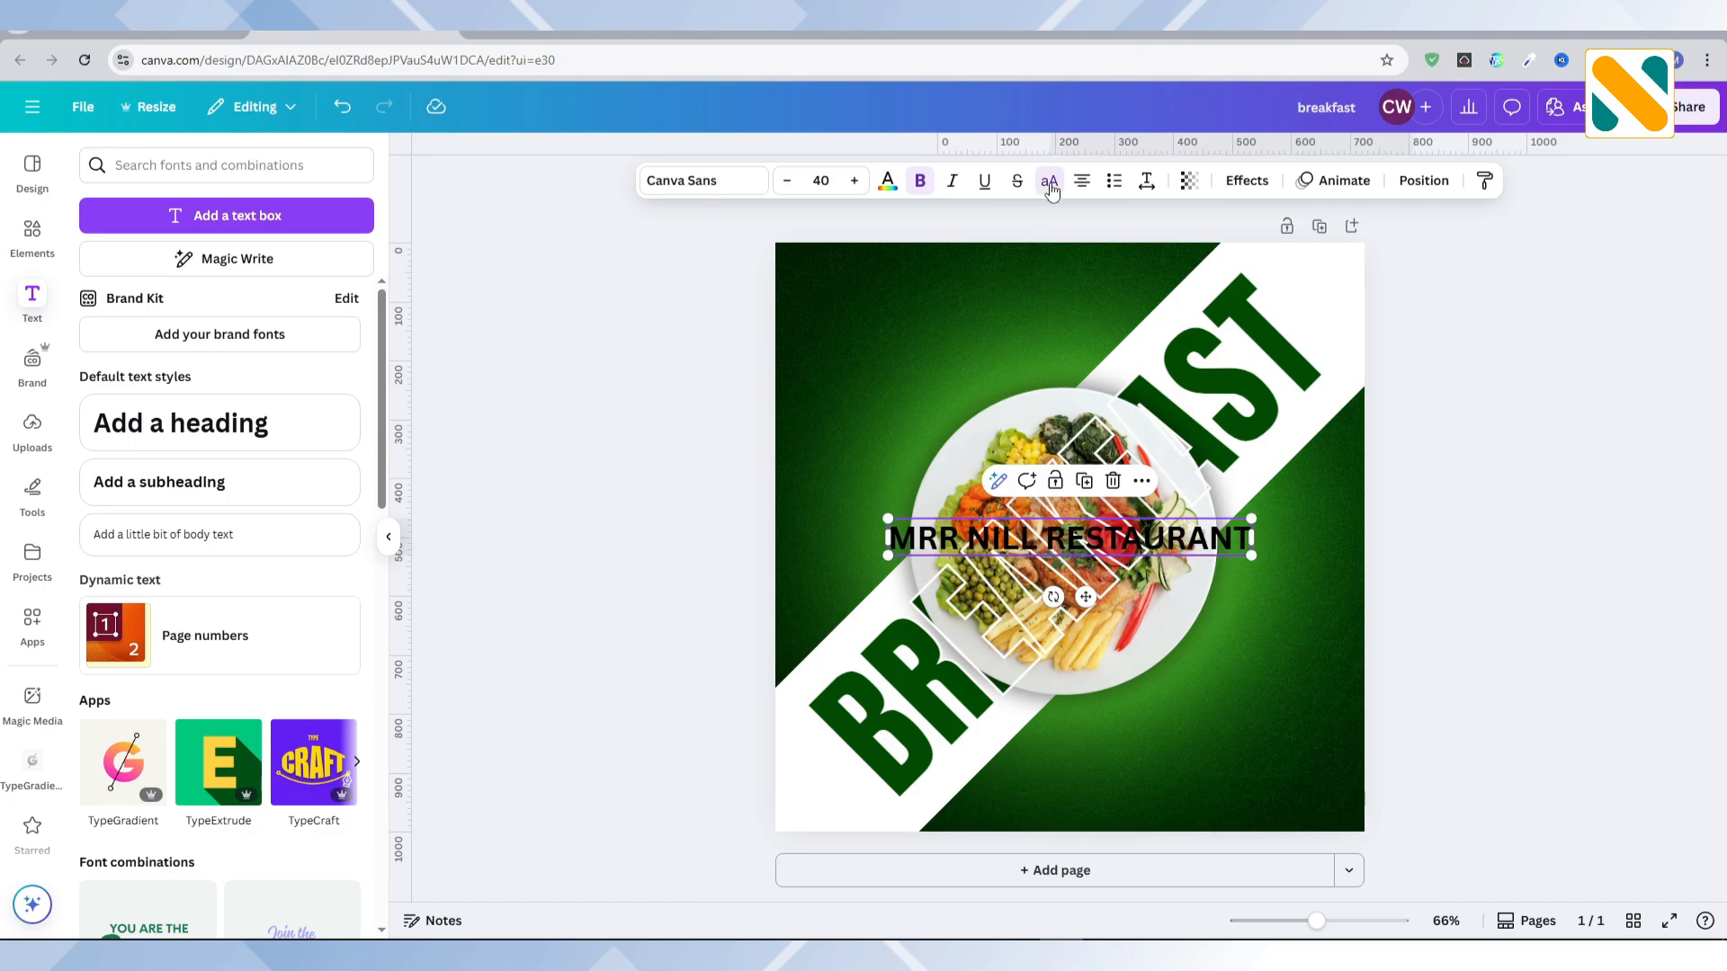
# Step: Colour the restaurant name white and set its font to Montserrat Medium
pyautogui.click(887, 180)
pyautogui.click(357, 629)
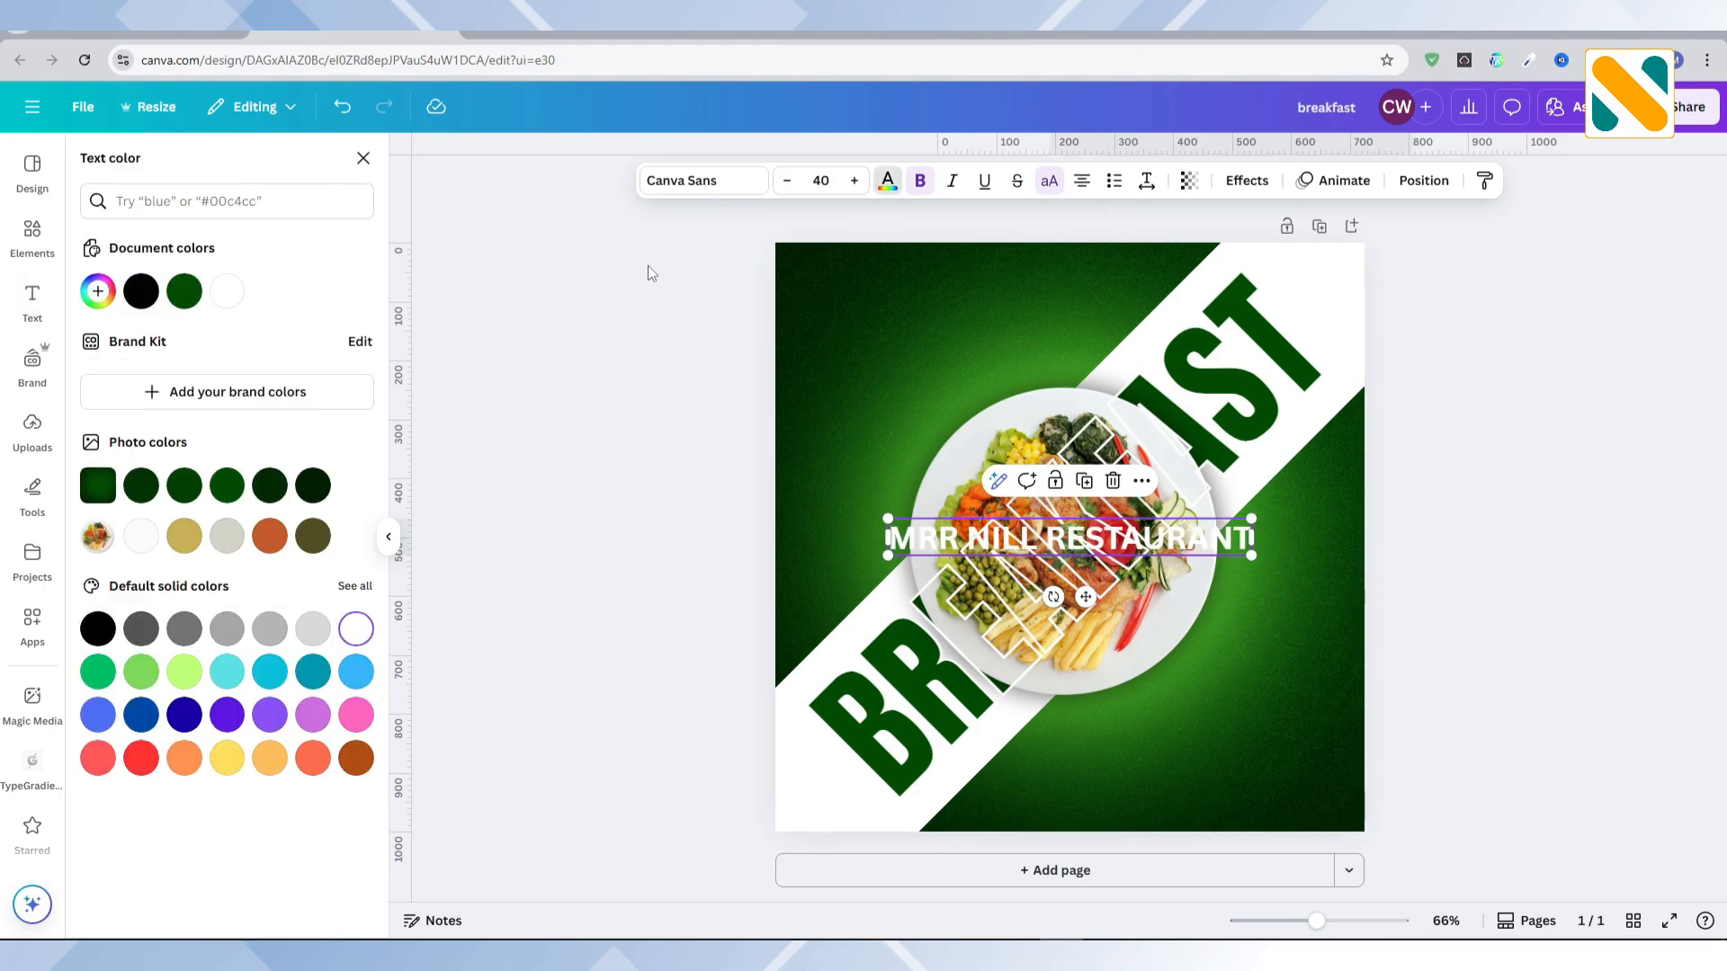
pyautogui.click(696, 183)
pyautogui.click(224, 244)
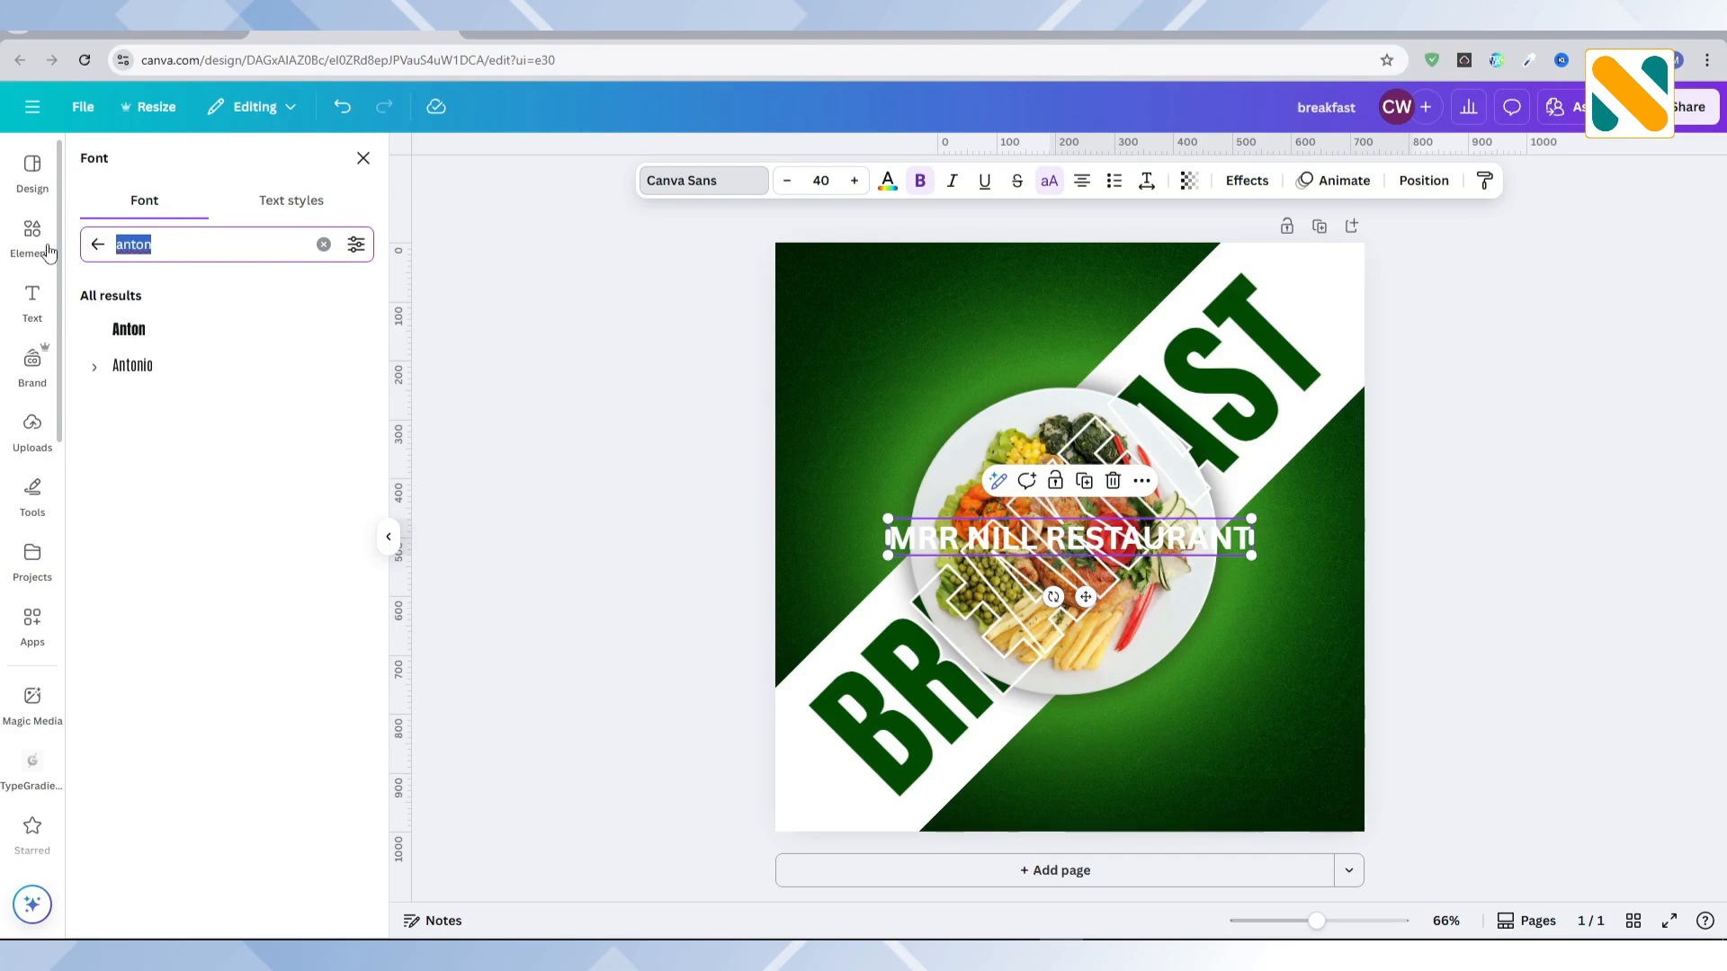
pyautogui.write('montserra')
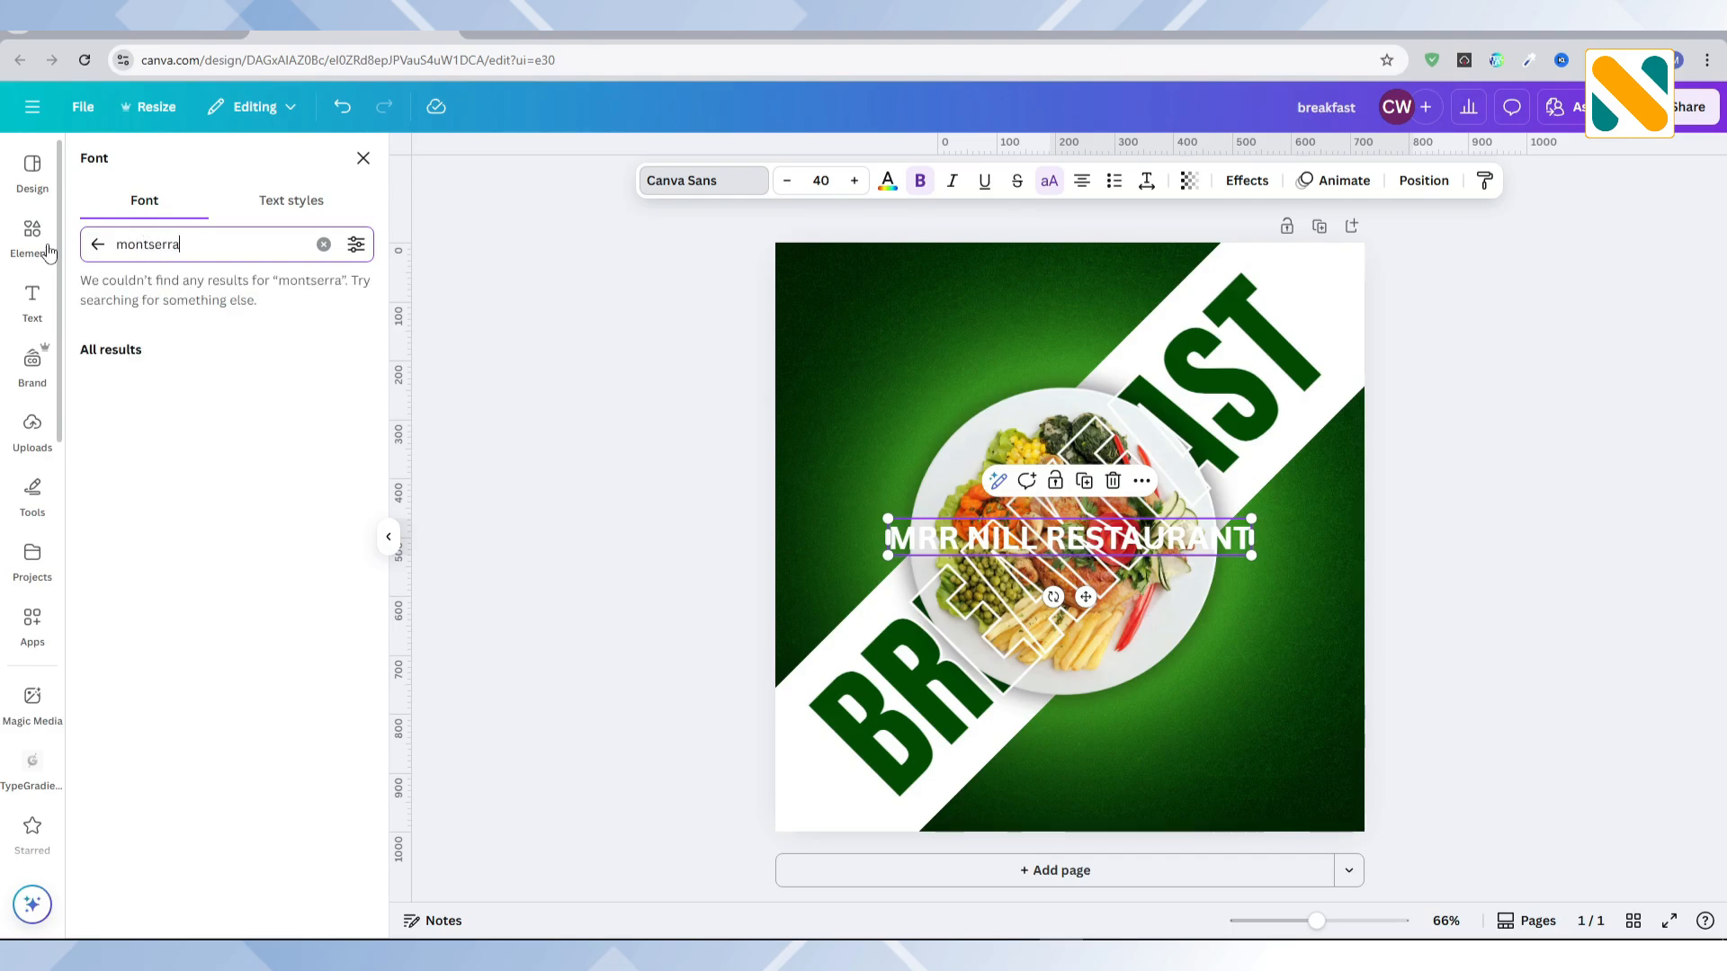
pyautogui.write('t')
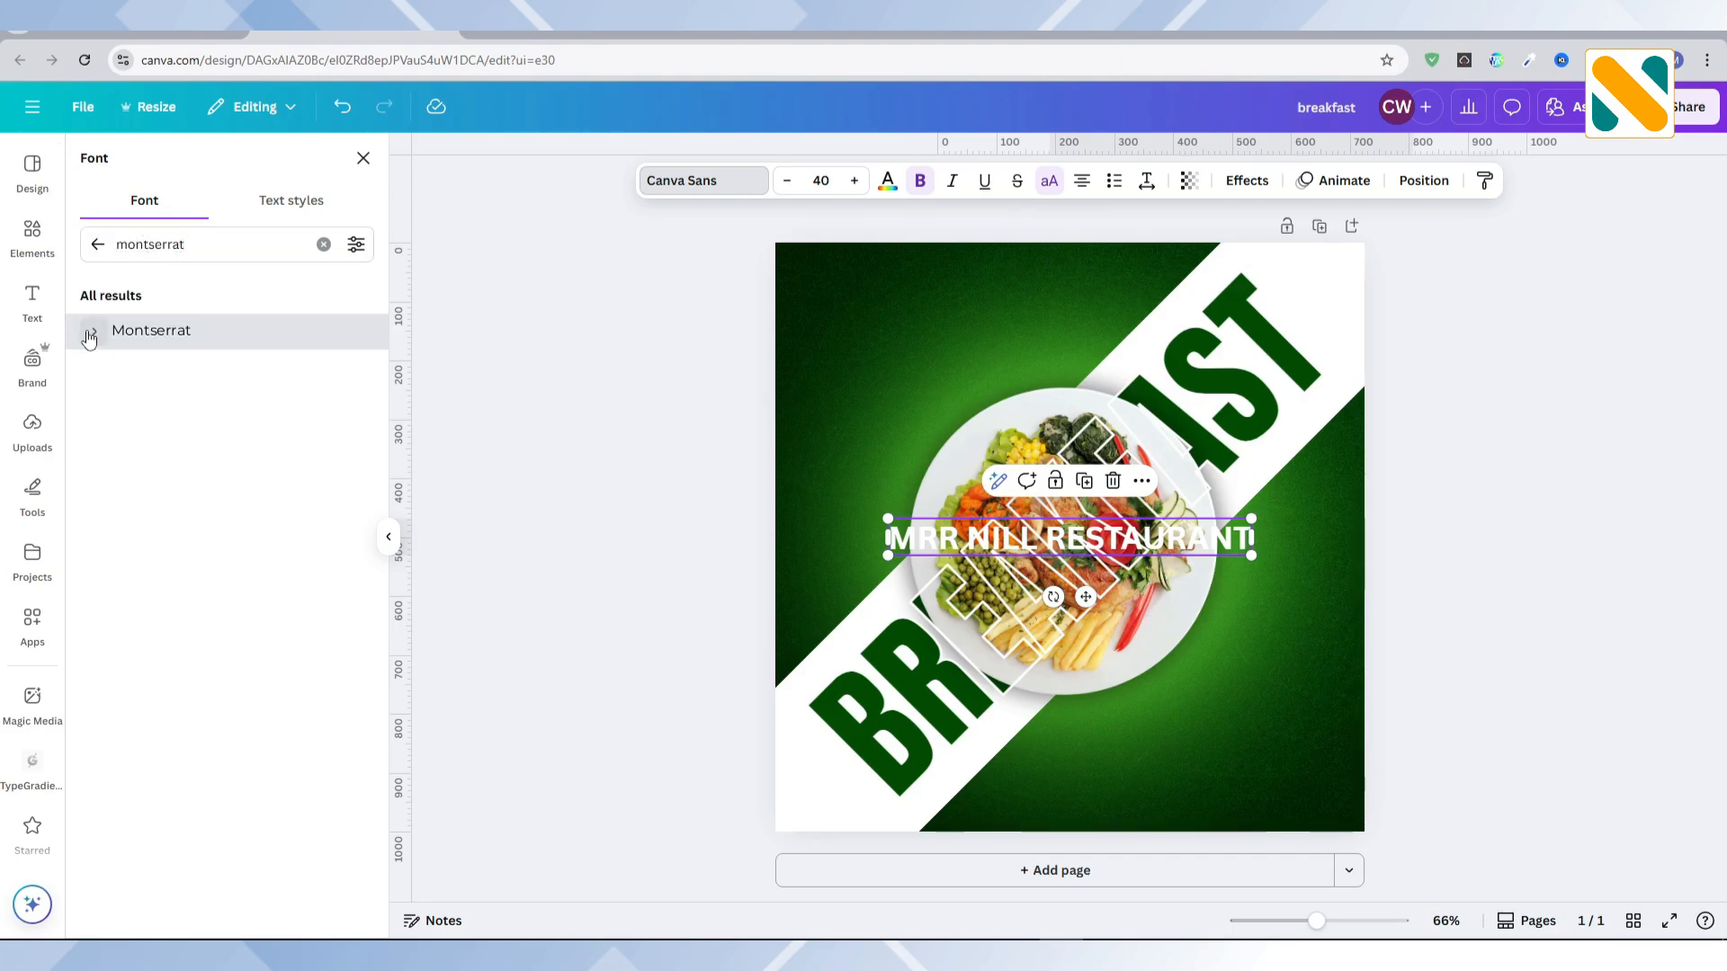
pyautogui.click(91, 332)
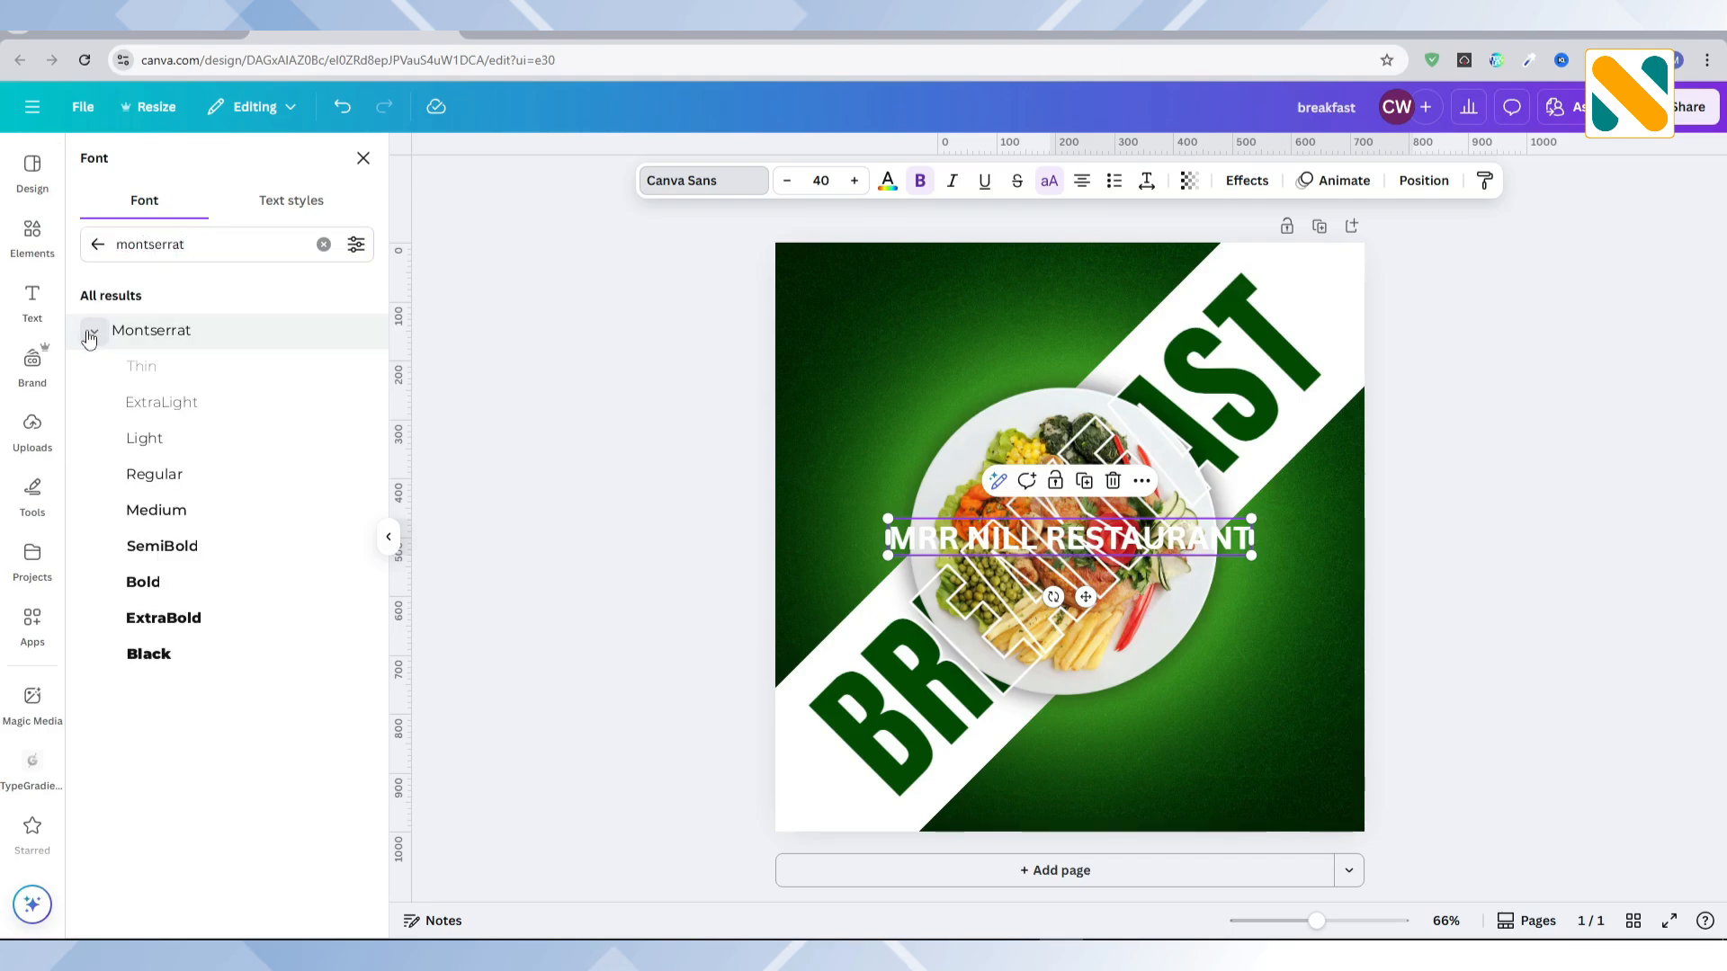
pyautogui.click(174, 513)
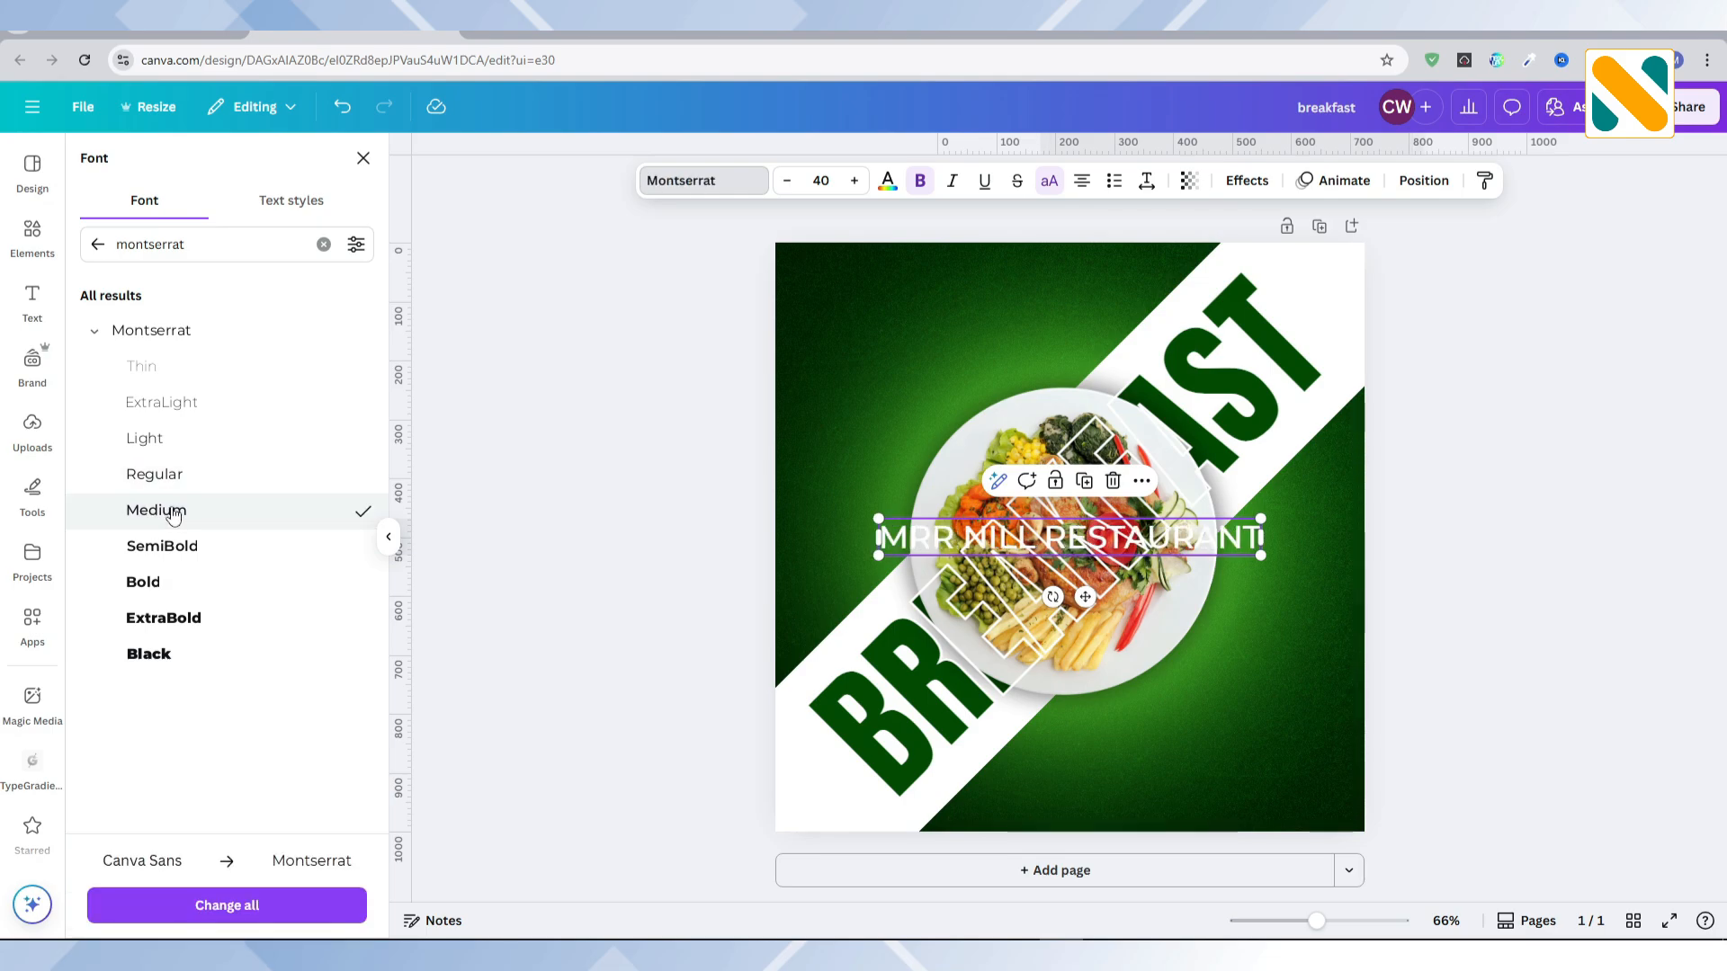
# Step: Rotate the restaurant name to -45°, curve it, reduce it to about size 34.4 and place it around the plate's upper-left edge
pyautogui.moveTo(1052, 597); pyautogui.dragTo(1112, 601)
pyautogui.click(1247, 180)
pyautogui.click(220, 776)
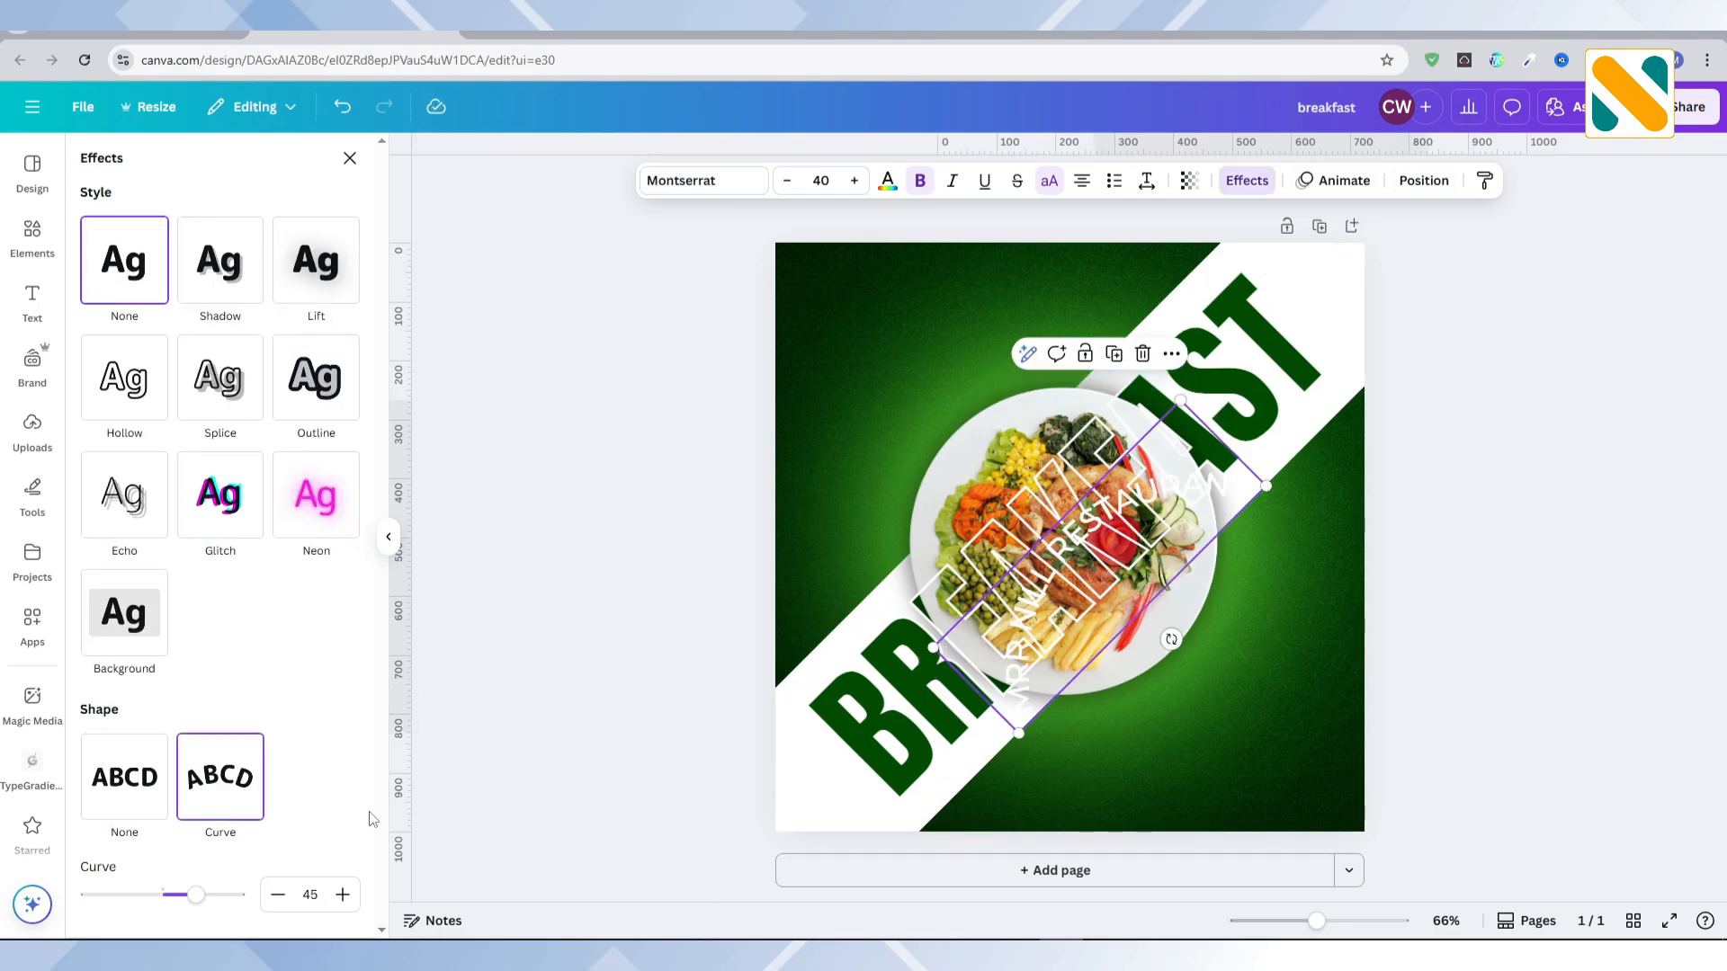
pyautogui.moveTo(952, 454); pyautogui.dragTo(955, 460)
pyautogui.moveTo(884, 595); pyautogui.dragTo(908, 551)
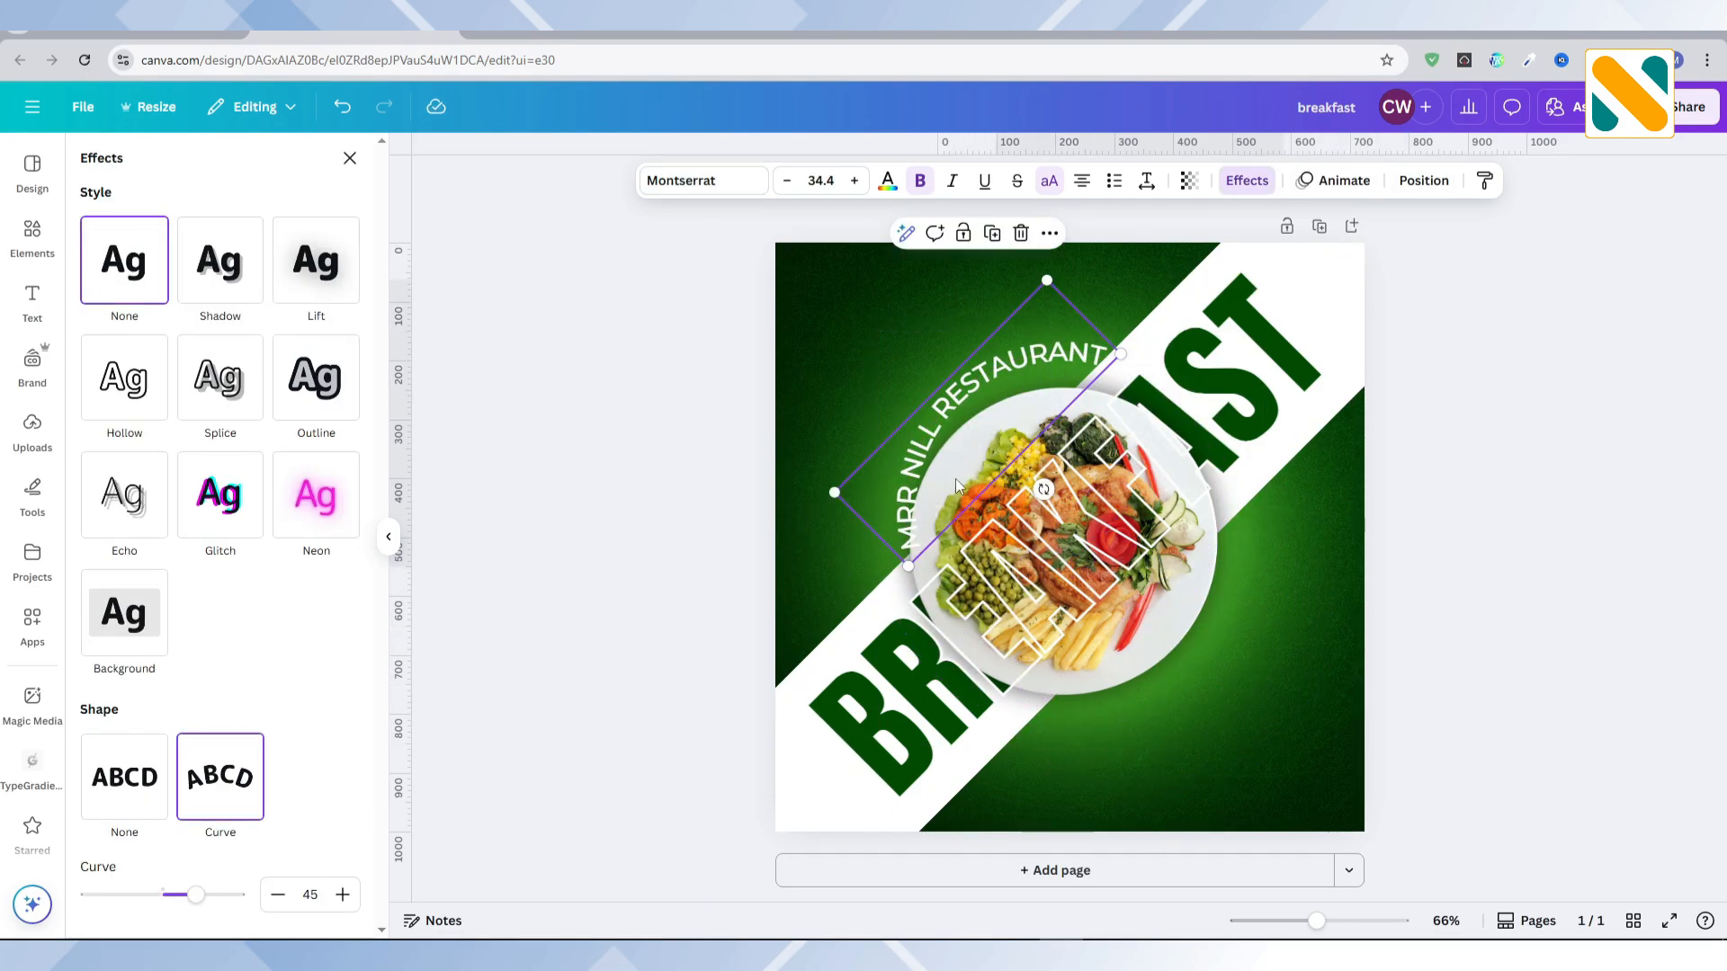
pyautogui.moveTo(960, 479); pyautogui.dragTo(933, 490)
# Step: Reduce the restaurant name's curve to 39 and nudge the text up and left around the plate
pyautogui.moveTo(196, 896); pyautogui.dragTo(191, 898)
pyautogui.press('Up')
pyautogui.press('Up')
pyautogui.press('Up')
pyautogui.press('Up')
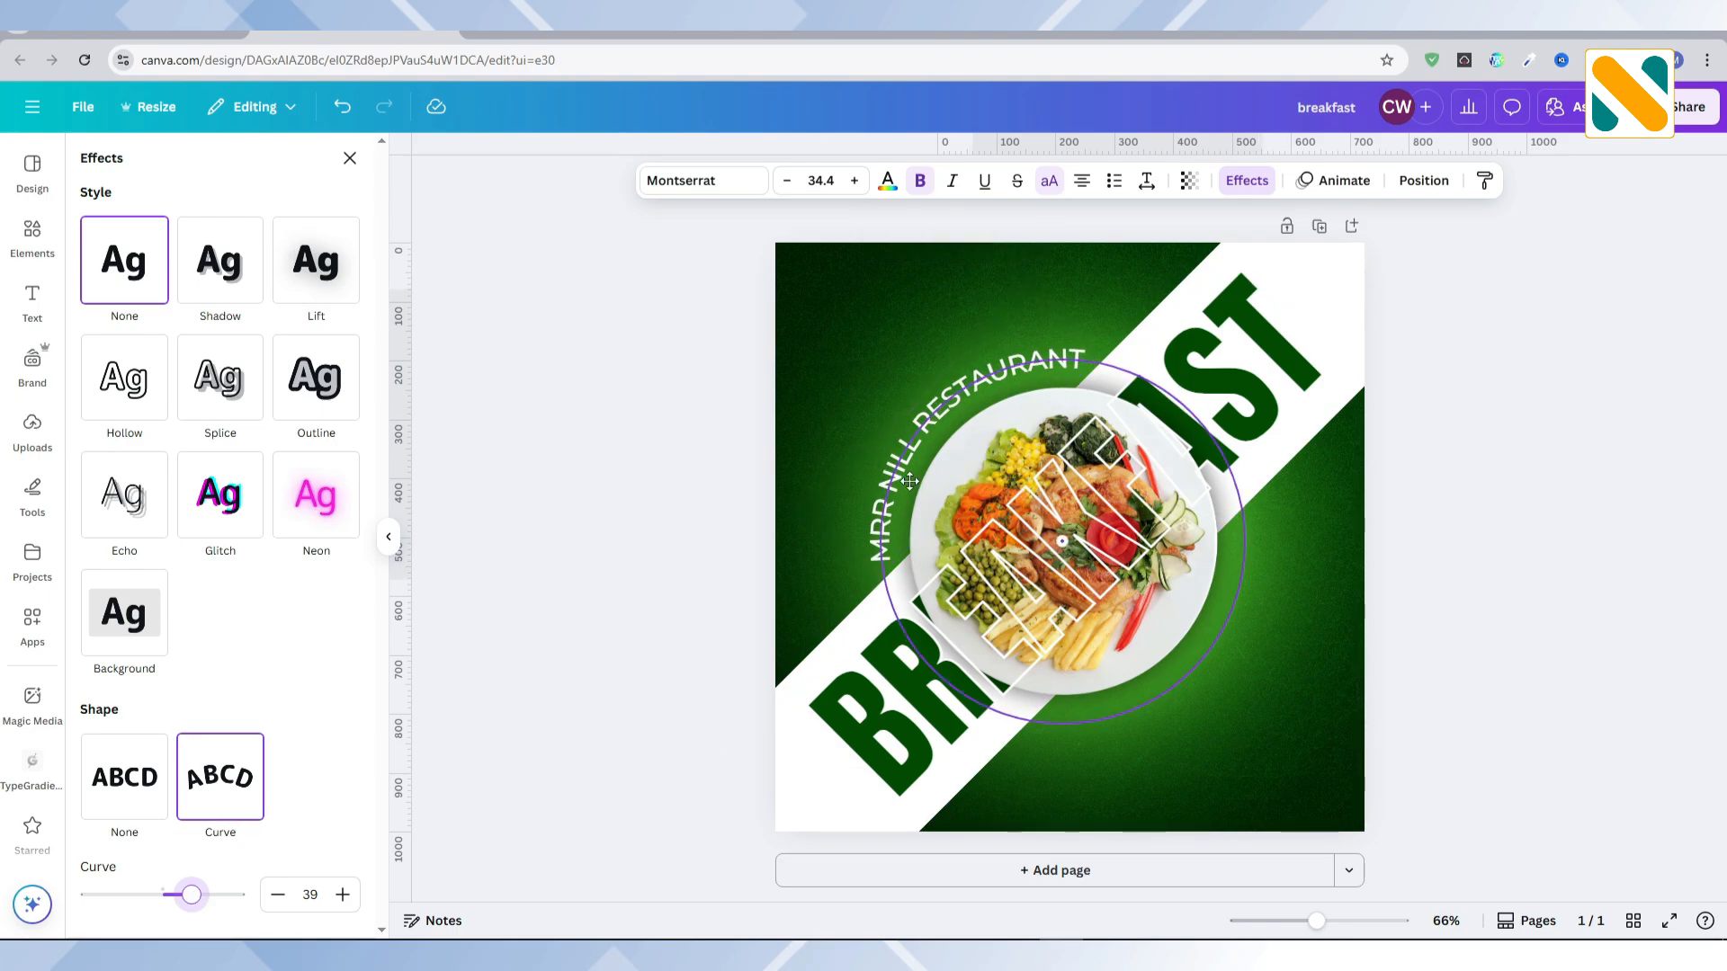
pyautogui.press('Left')
pyautogui.press('Left')
pyautogui.press('Left')
pyautogui.press('Left')
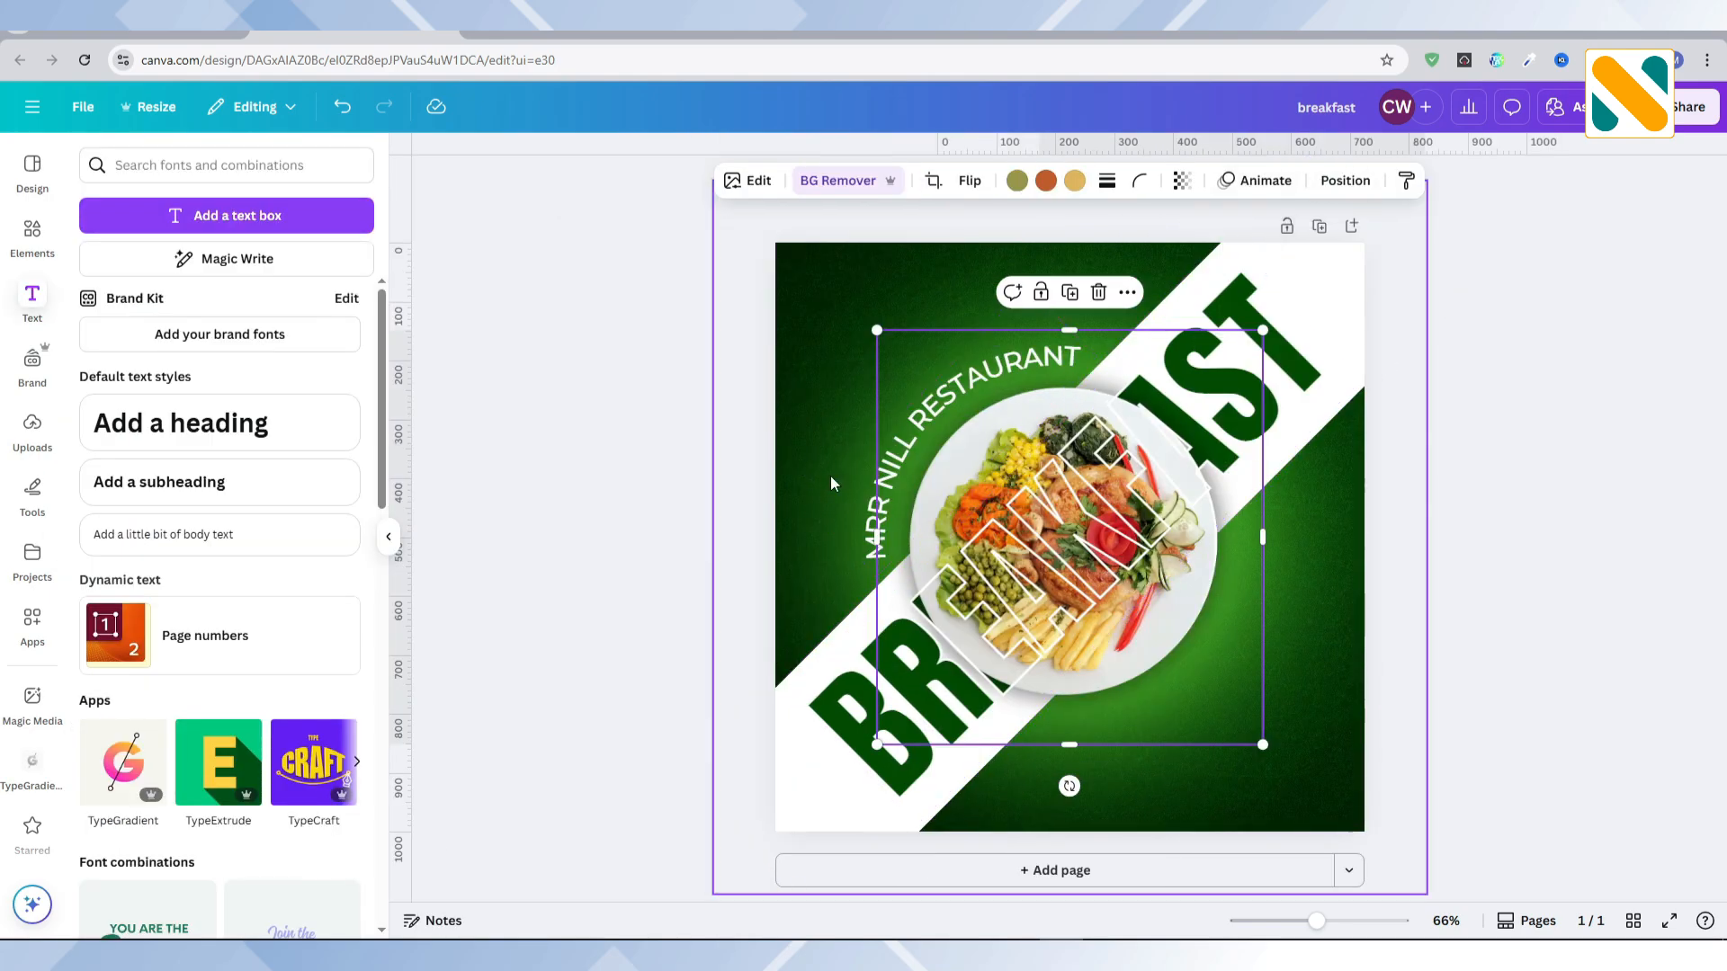
# Step: Set the restaurant name's curve to 41 and reposition it evenly around the plate's upper-left rim
pyautogui.click(1262, 187)
pyautogui.moveTo(192, 898); pyautogui.dragTo(195, 897)
pyautogui.moveTo(930, 438); pyautogui.dragTo(911, 467)
pyautogui.click(278, 895)
pyautogui.click(278, 895)
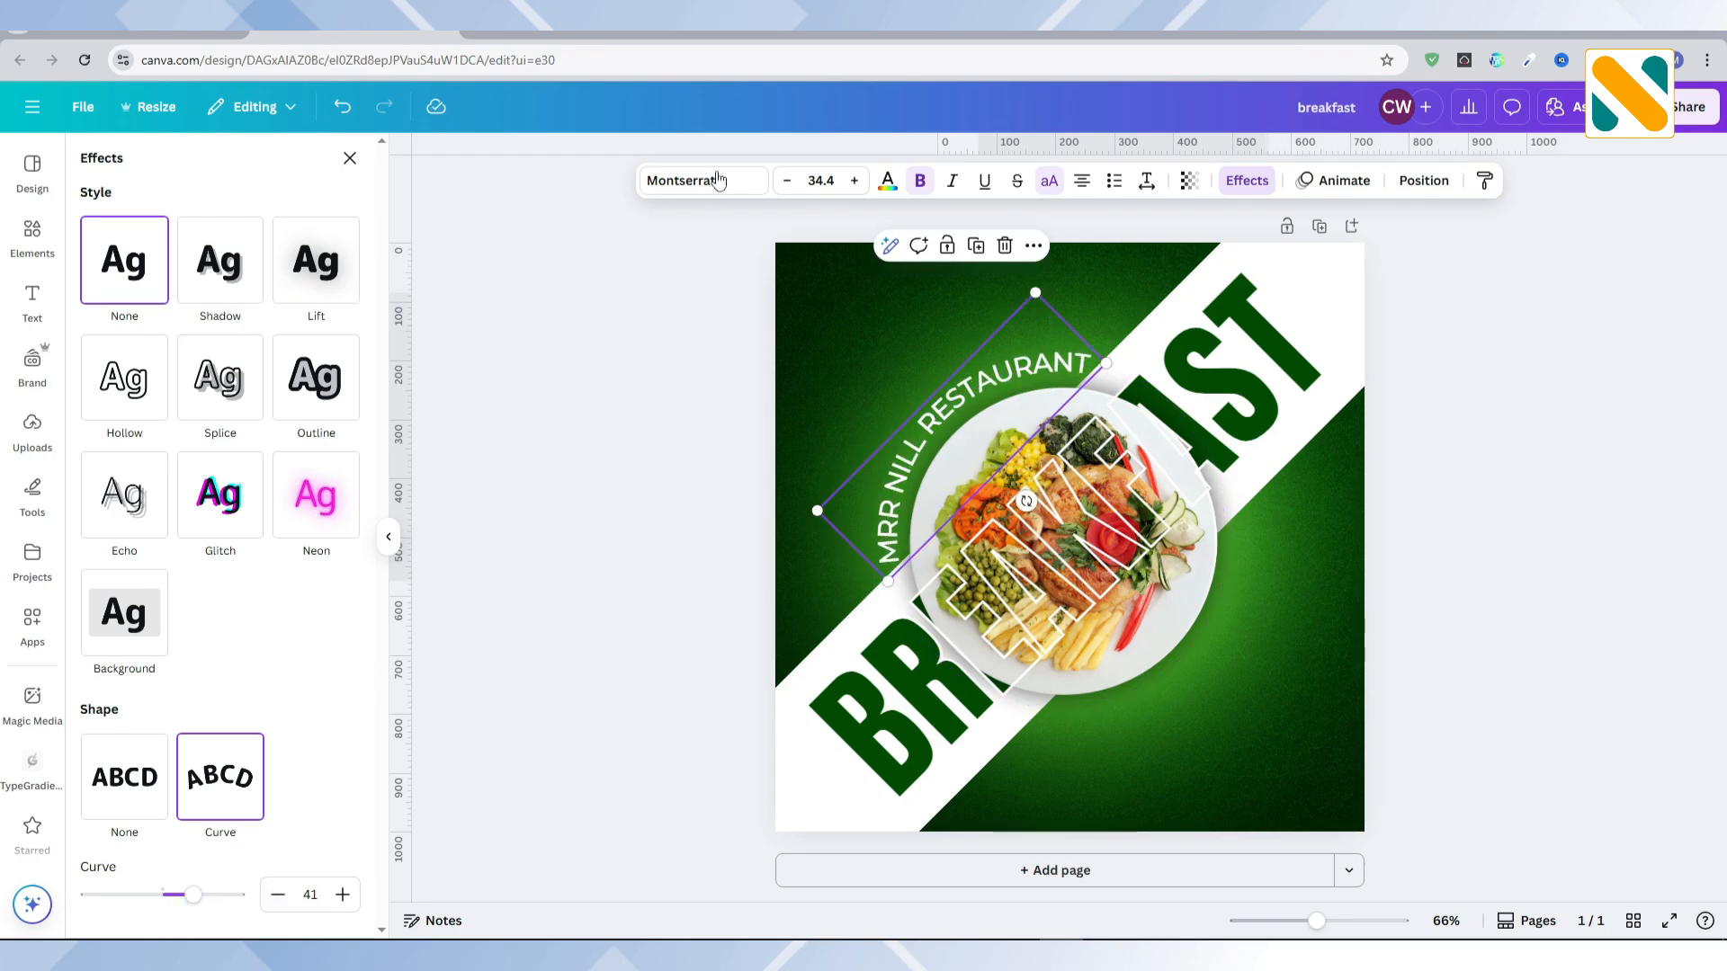
# Step: Change the curved restaurant name to a bolder Montserrat weight
pyautogui.click(701, 180)
pyautogui.click(96, 331)
pyautogui.click(715, 453)
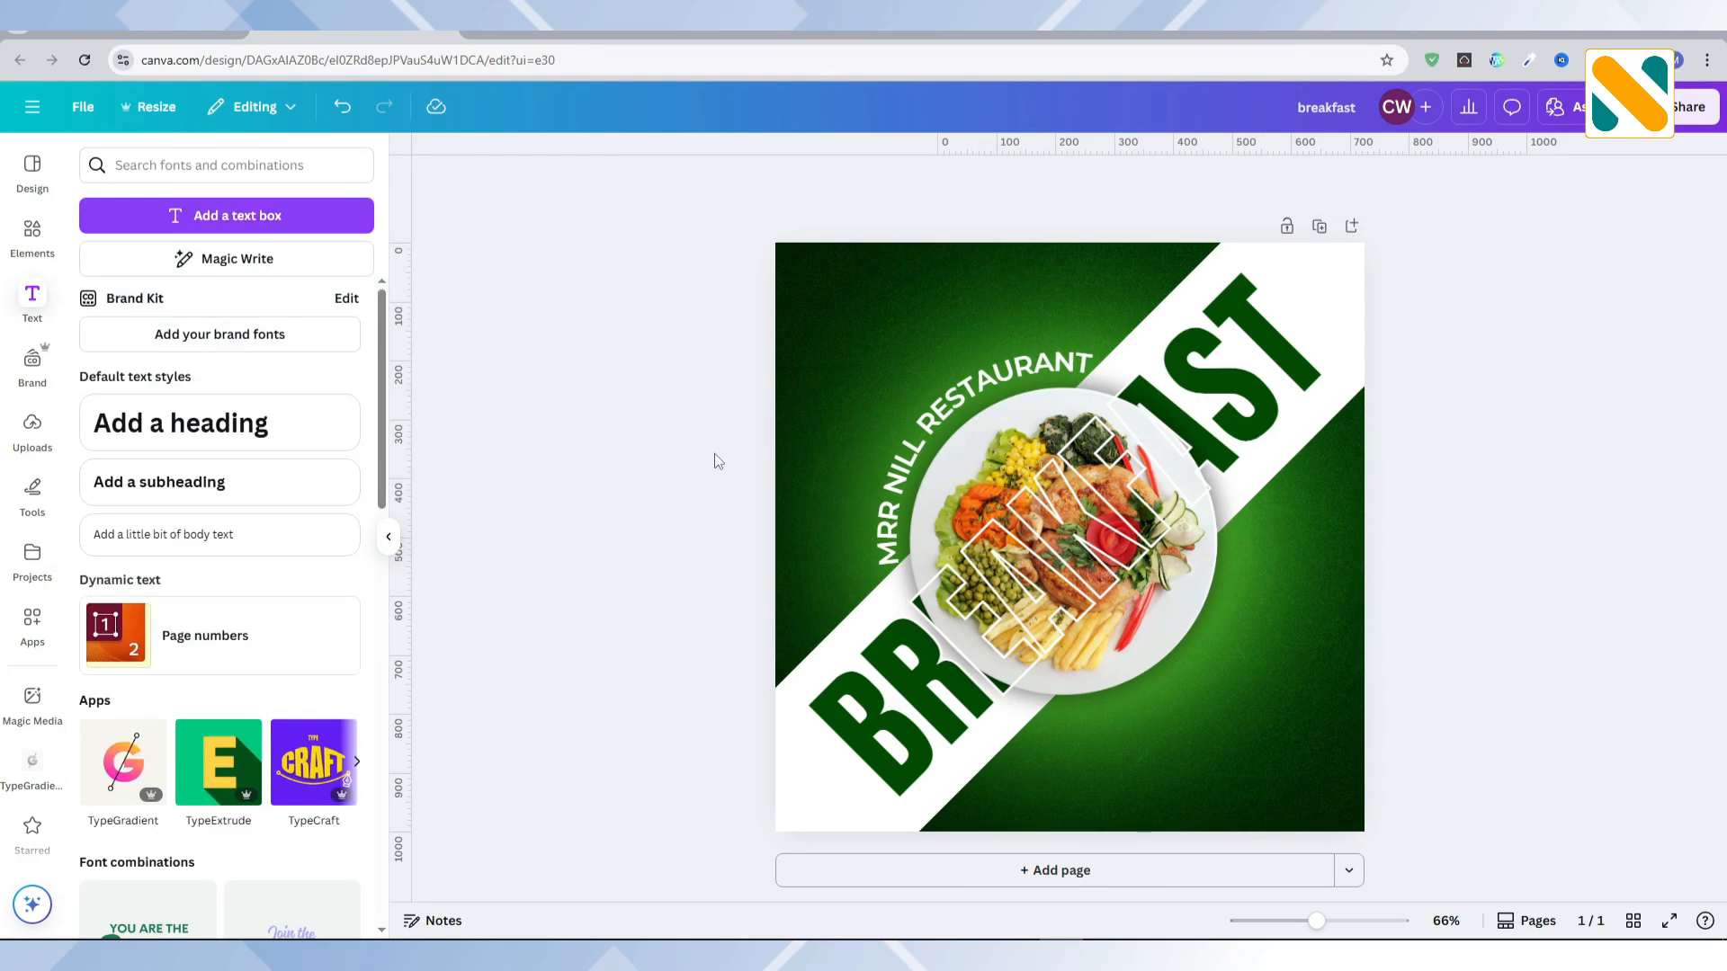
# Step: Reduce the curved restaurant name's font size to 32.4
pyautogui.click(971, 418)
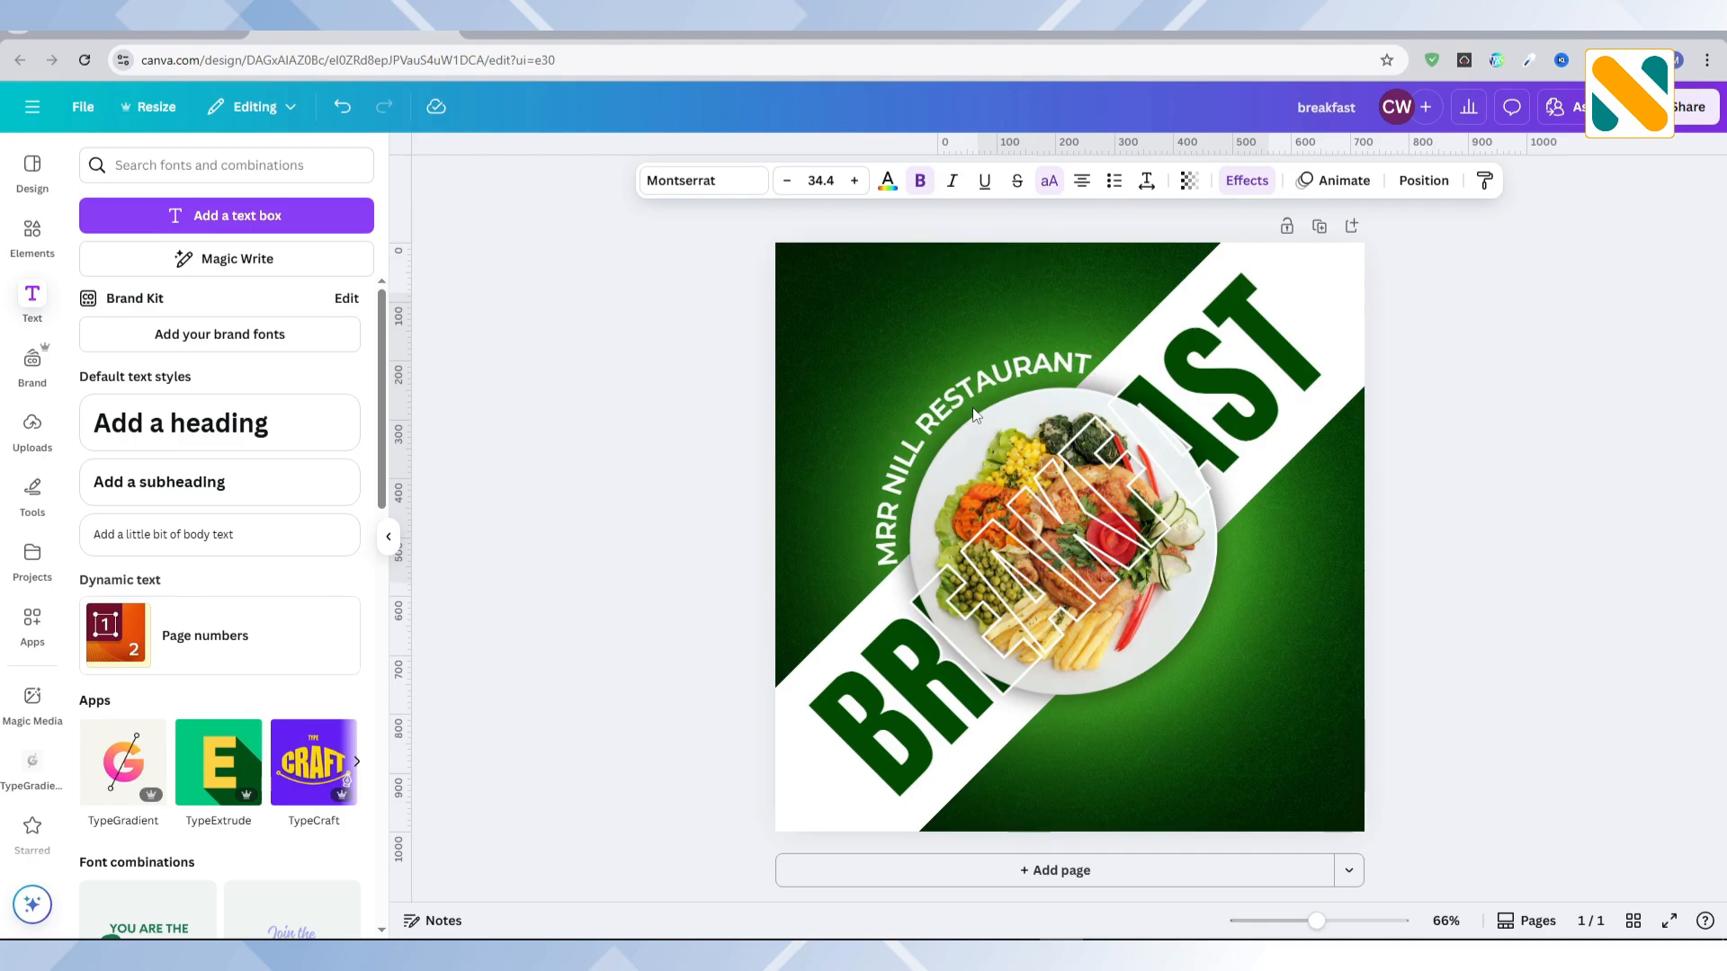
pyautogui.click(787, 180)
pyautogui.click(787, 181)
pyautogui.click(671, 434)
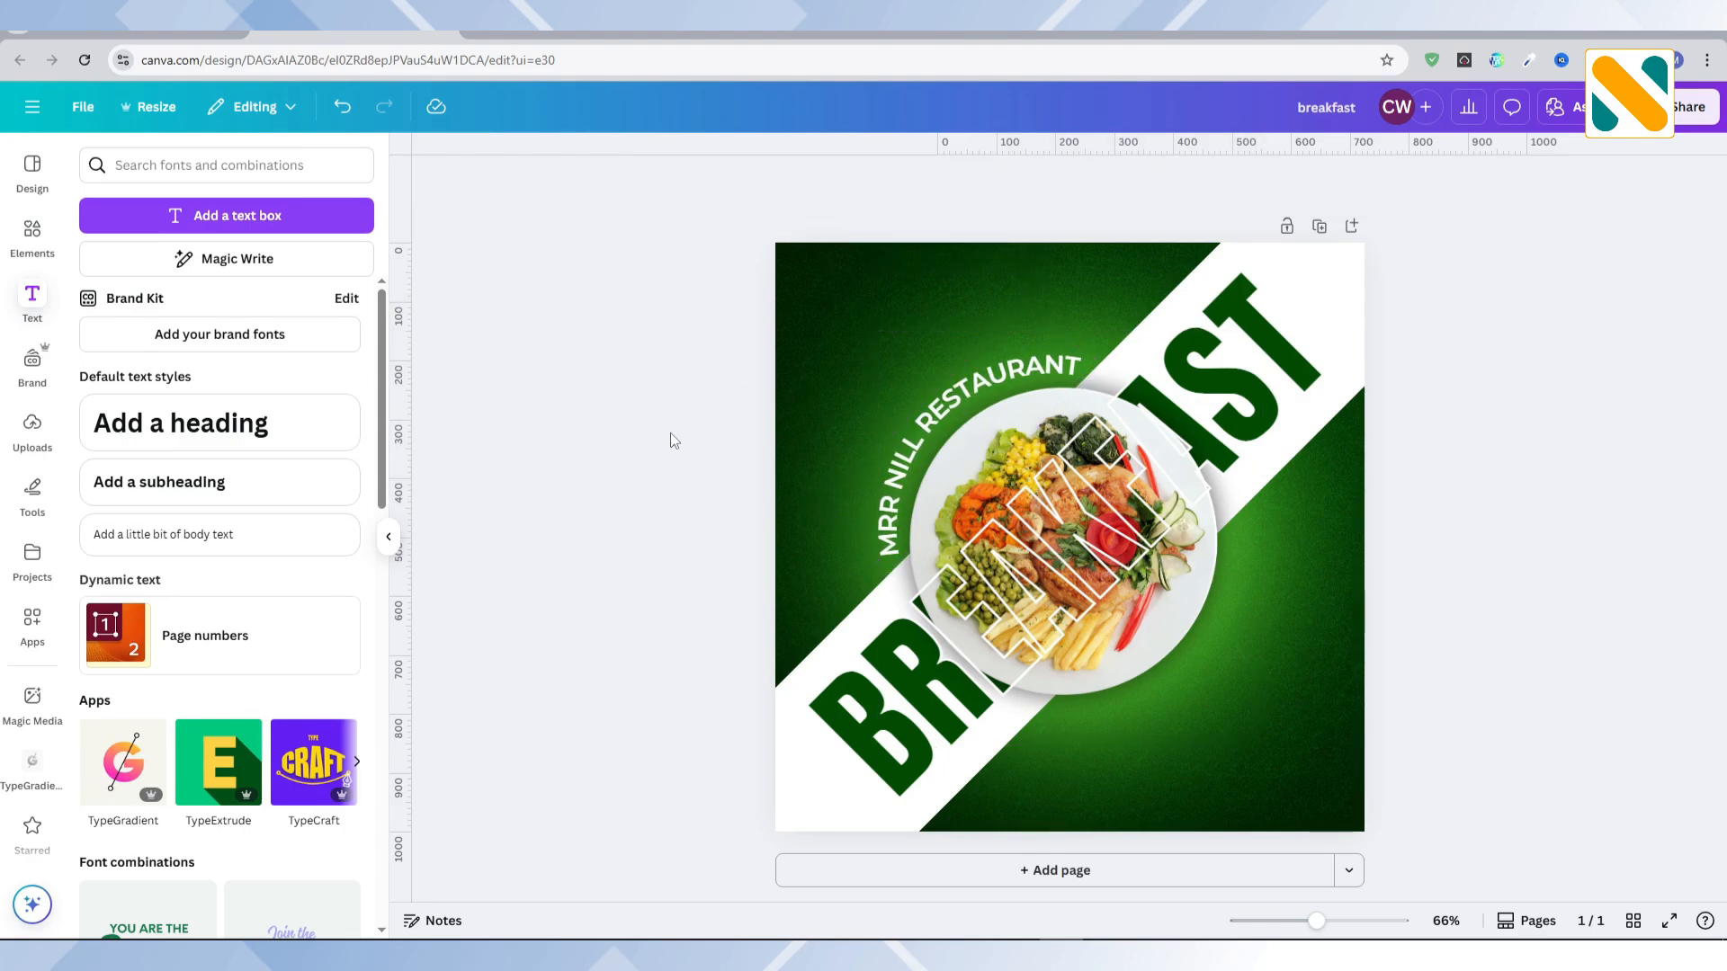
pyautogui.click(951, 437)
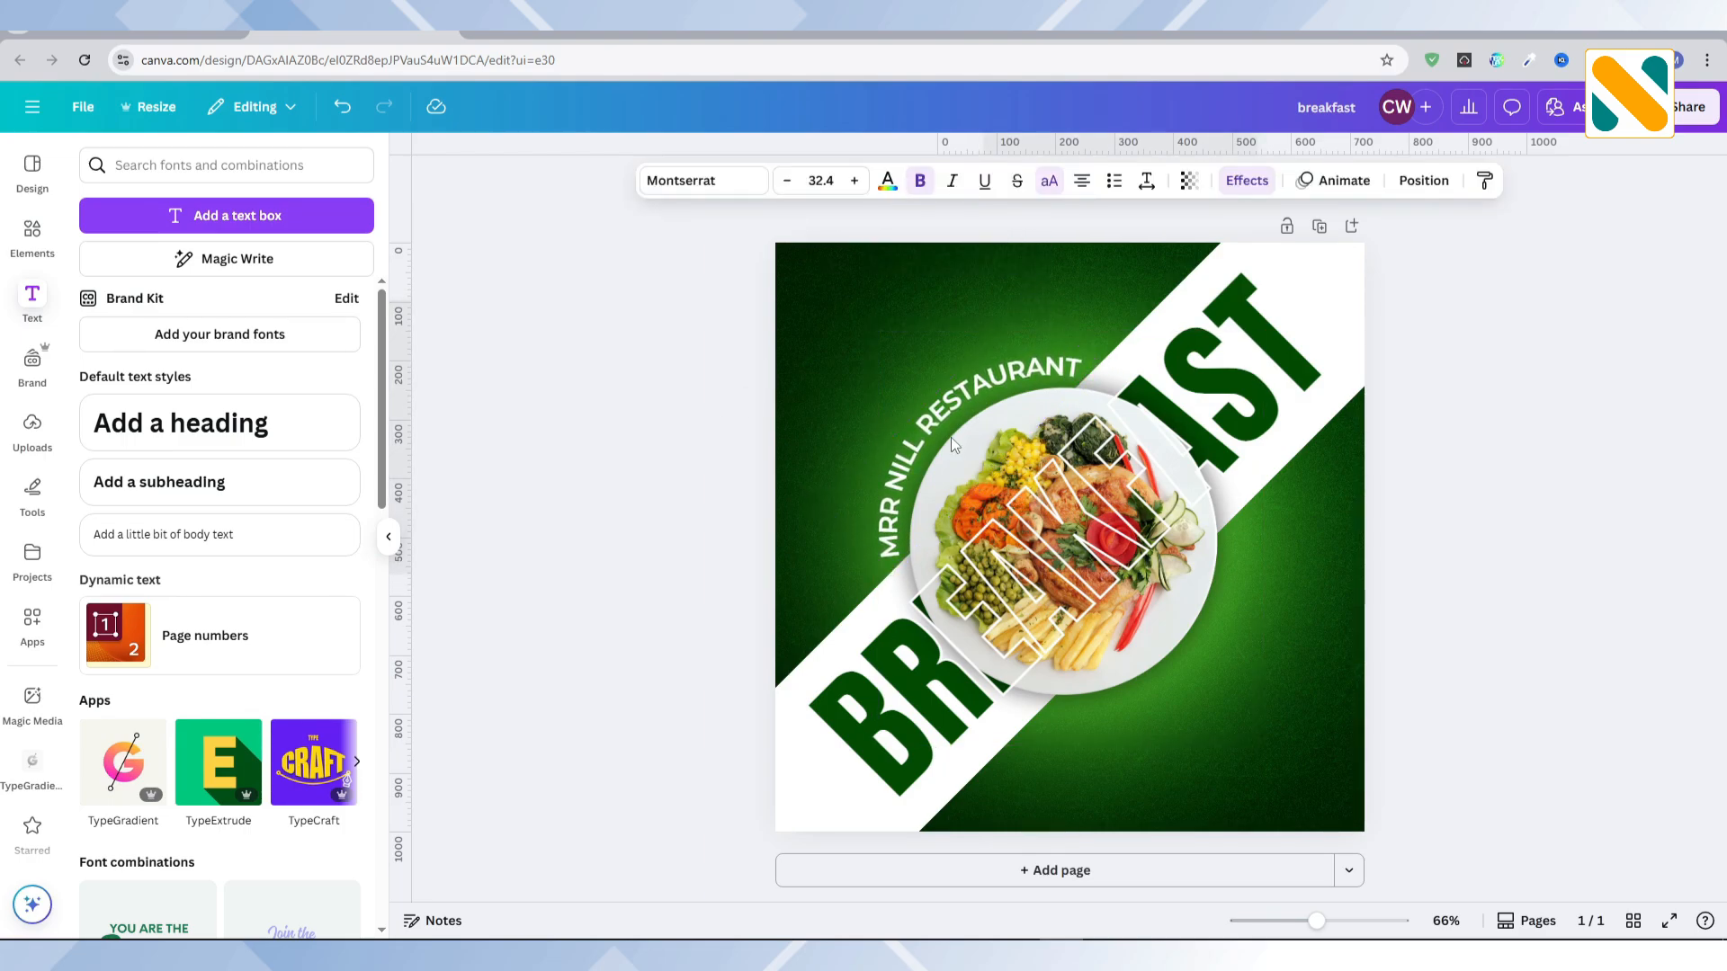
pyautogui.click(678, 495)
# Step: Search the graphics for "brush stroke" and add the dusty-pink horizontal stroke to the post
pyautogui.click(33, 236)
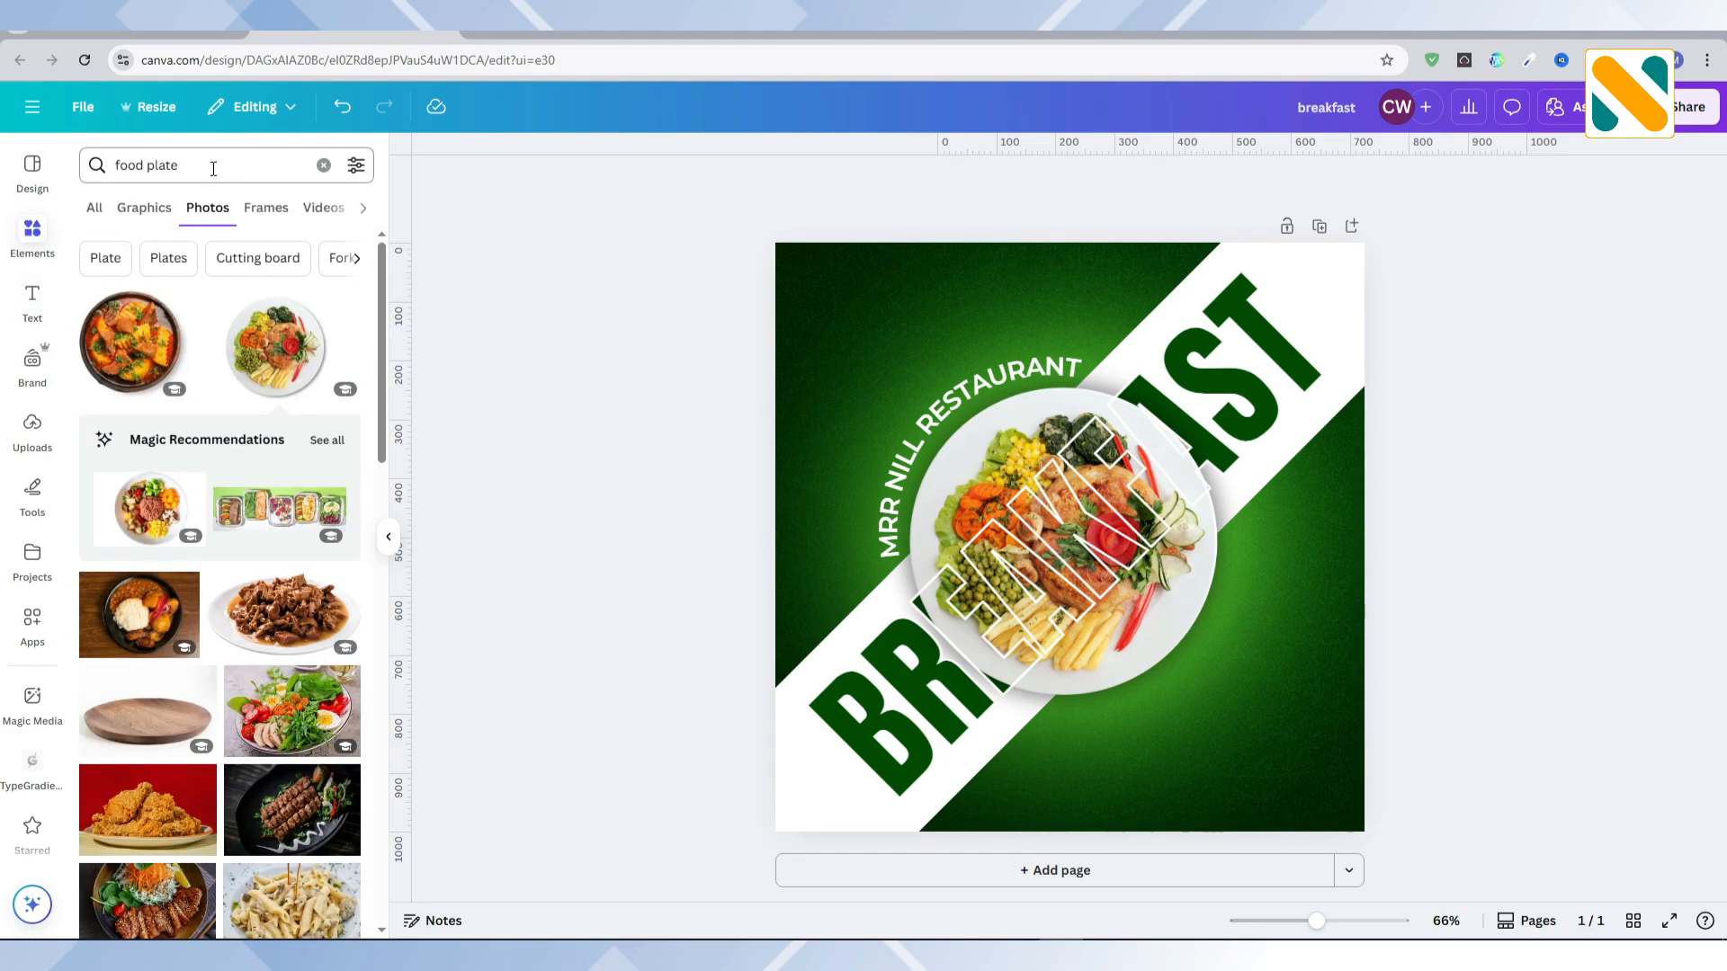
pyautogui.write('br')
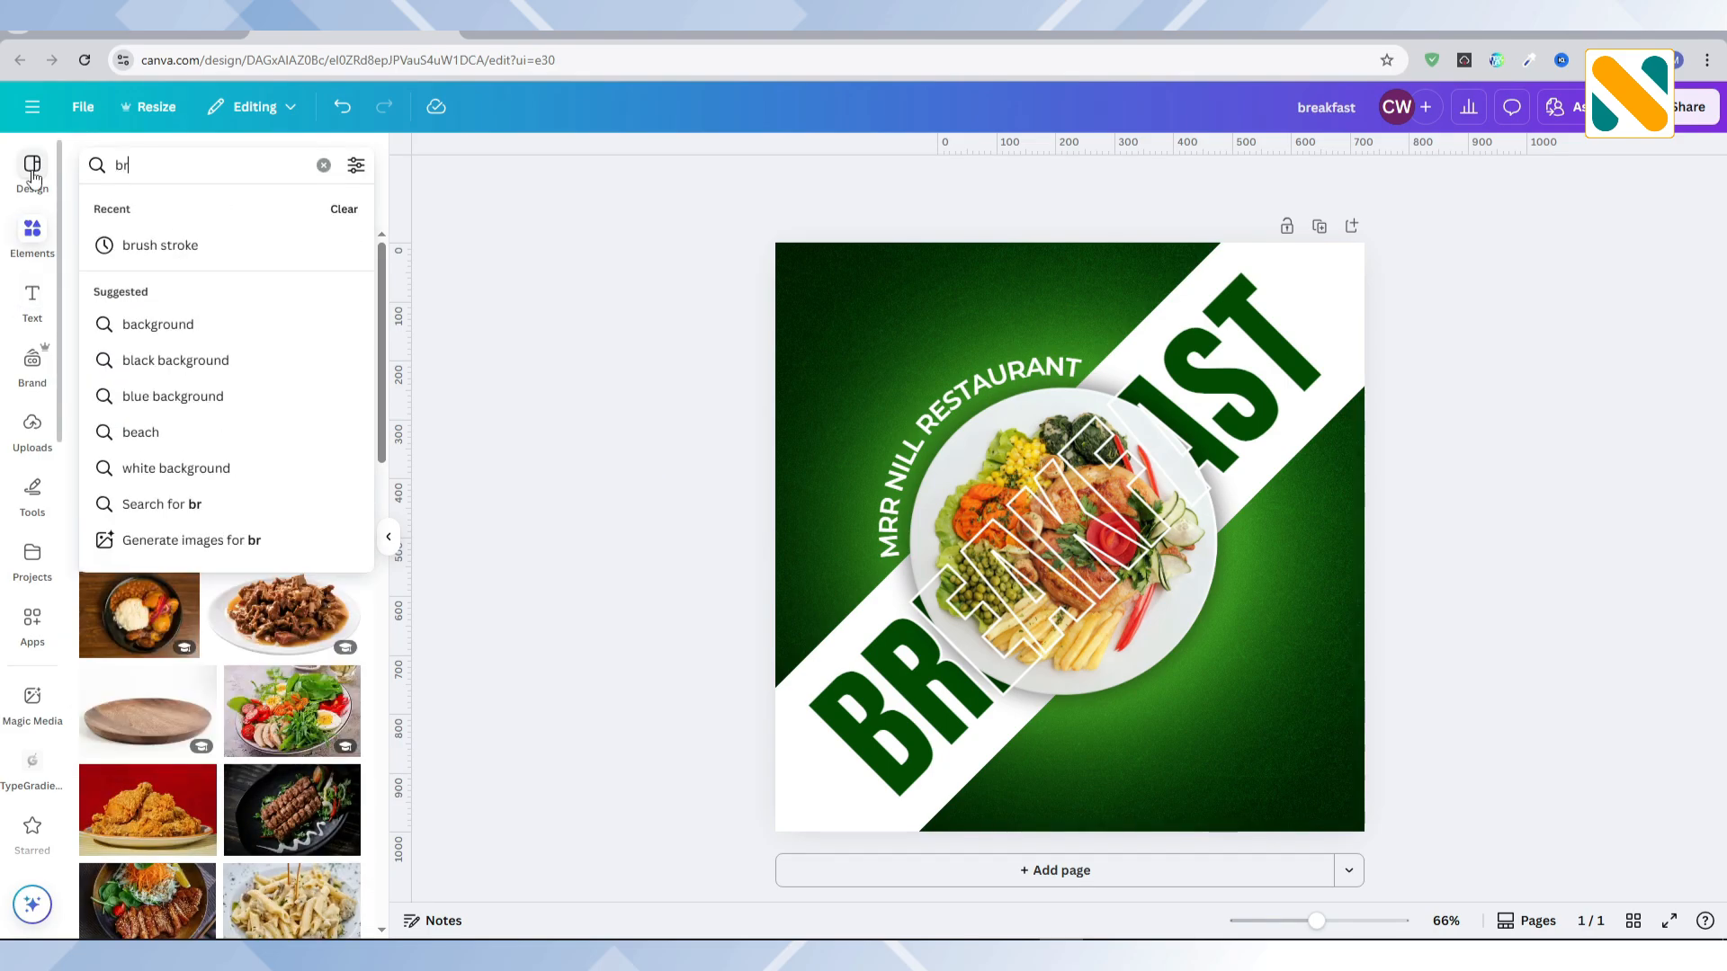
pyautogui.write('ush stroke')
pyautogui.press('Return')
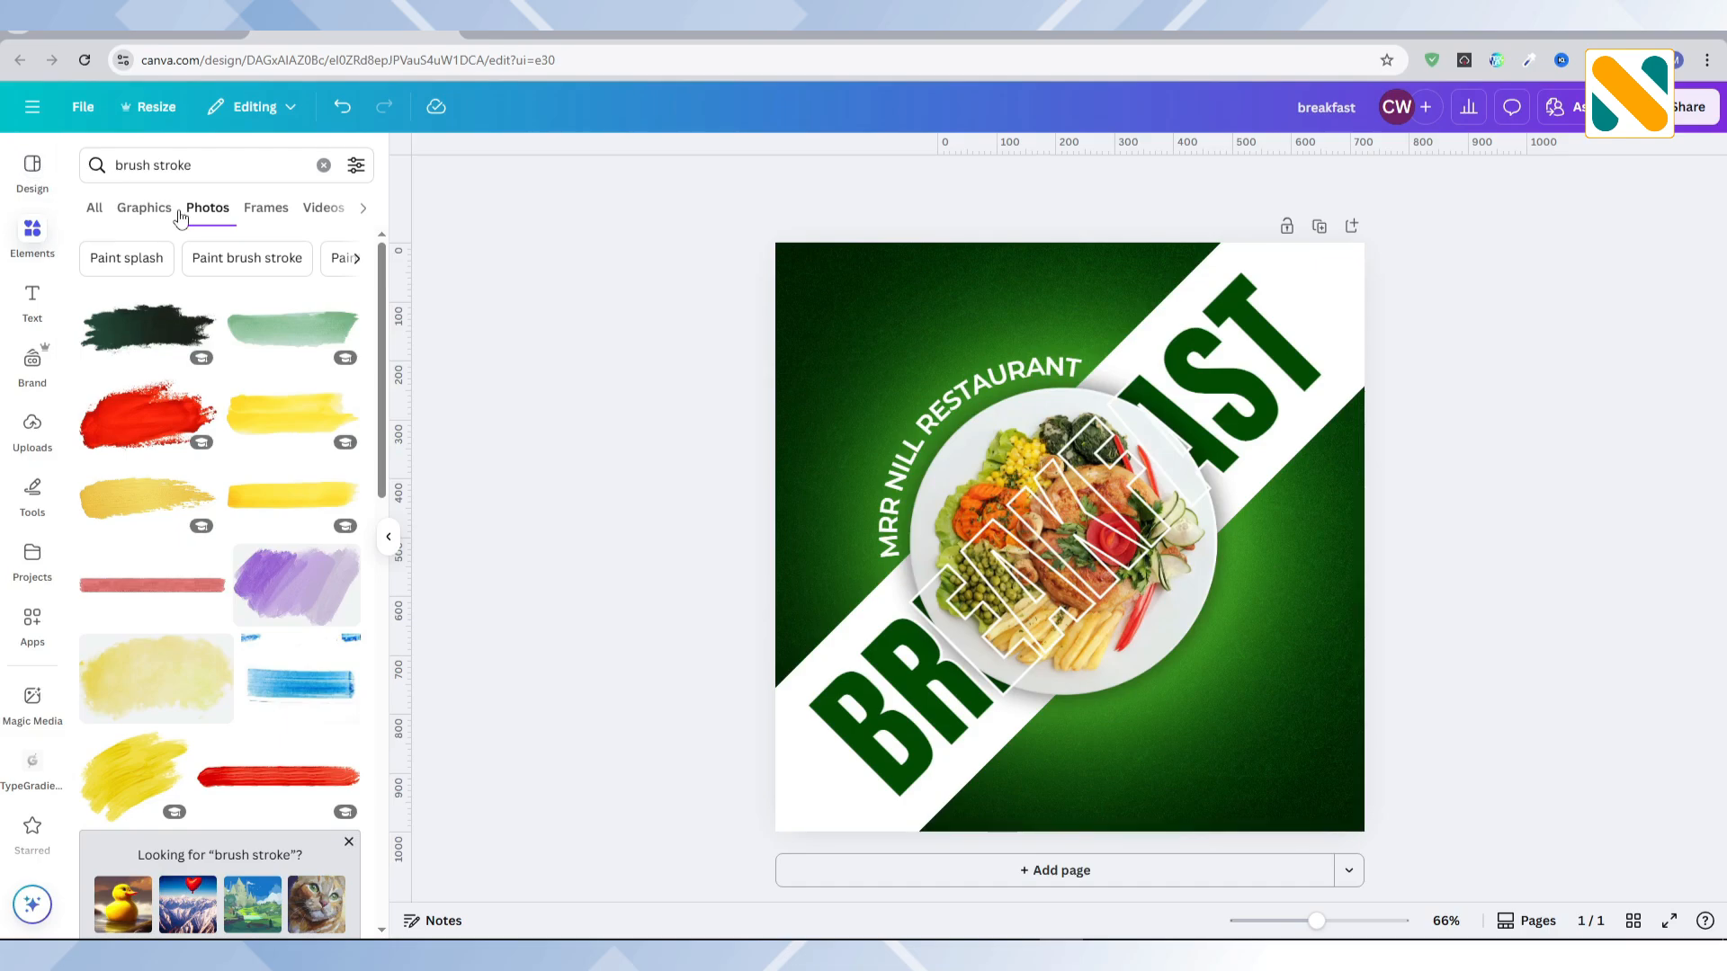
pyautogui.click(144, 208)
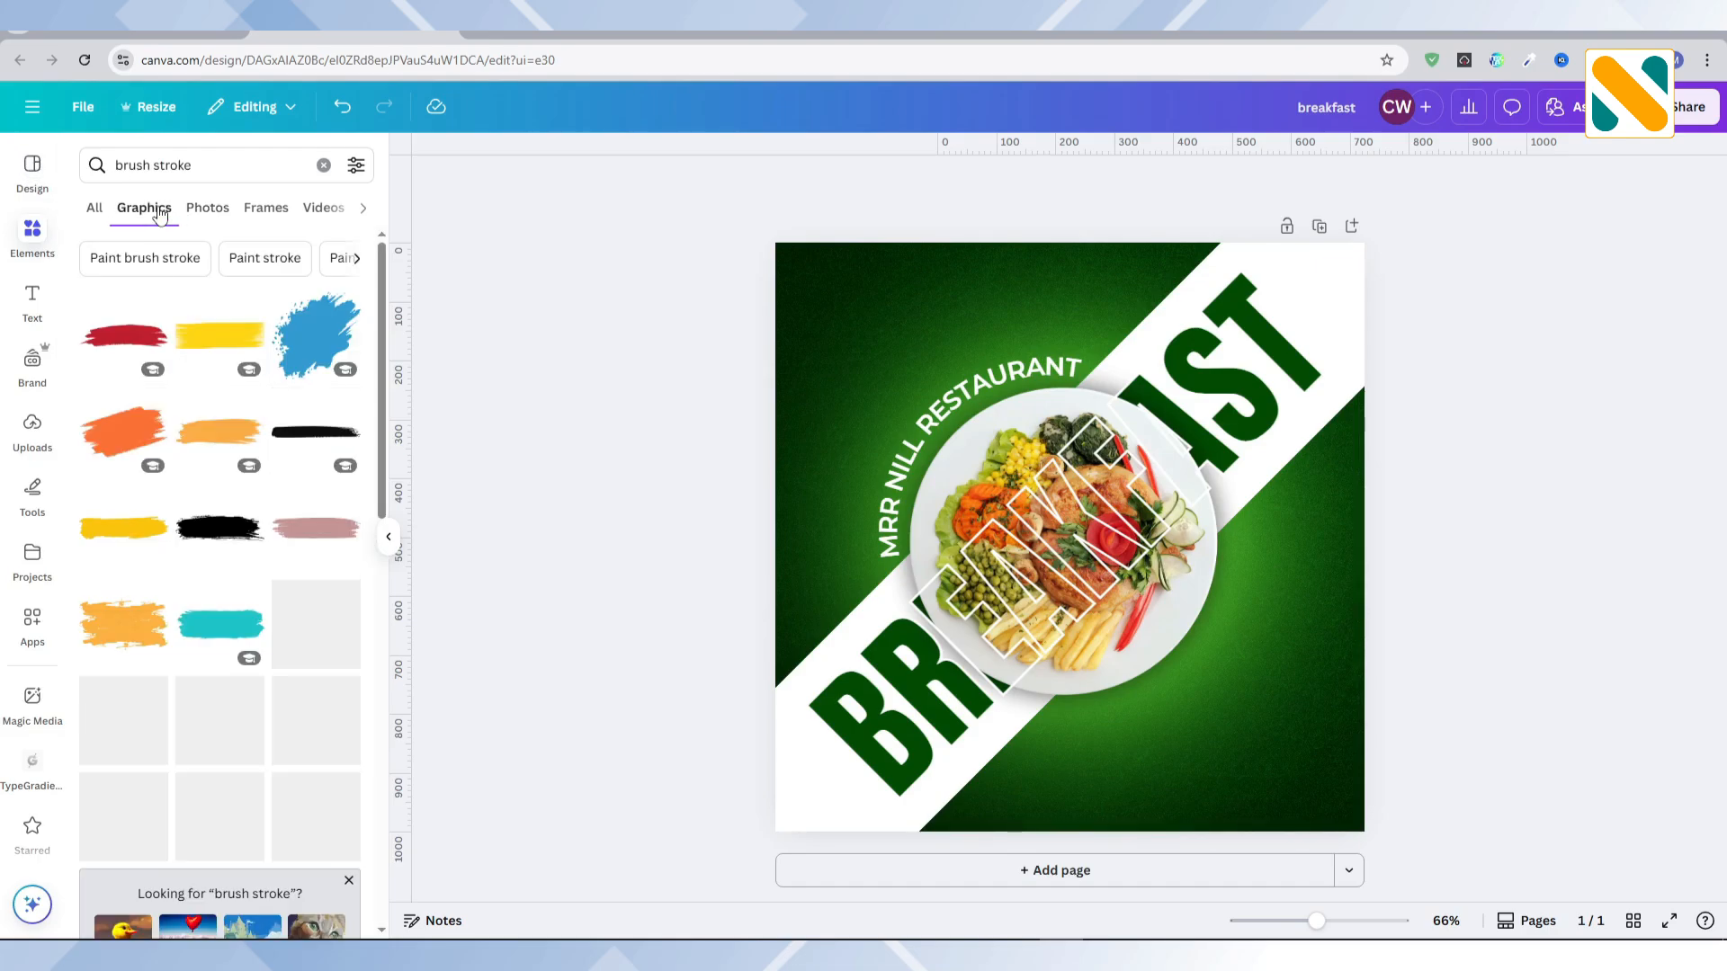
pyautogui.click(323, 543)
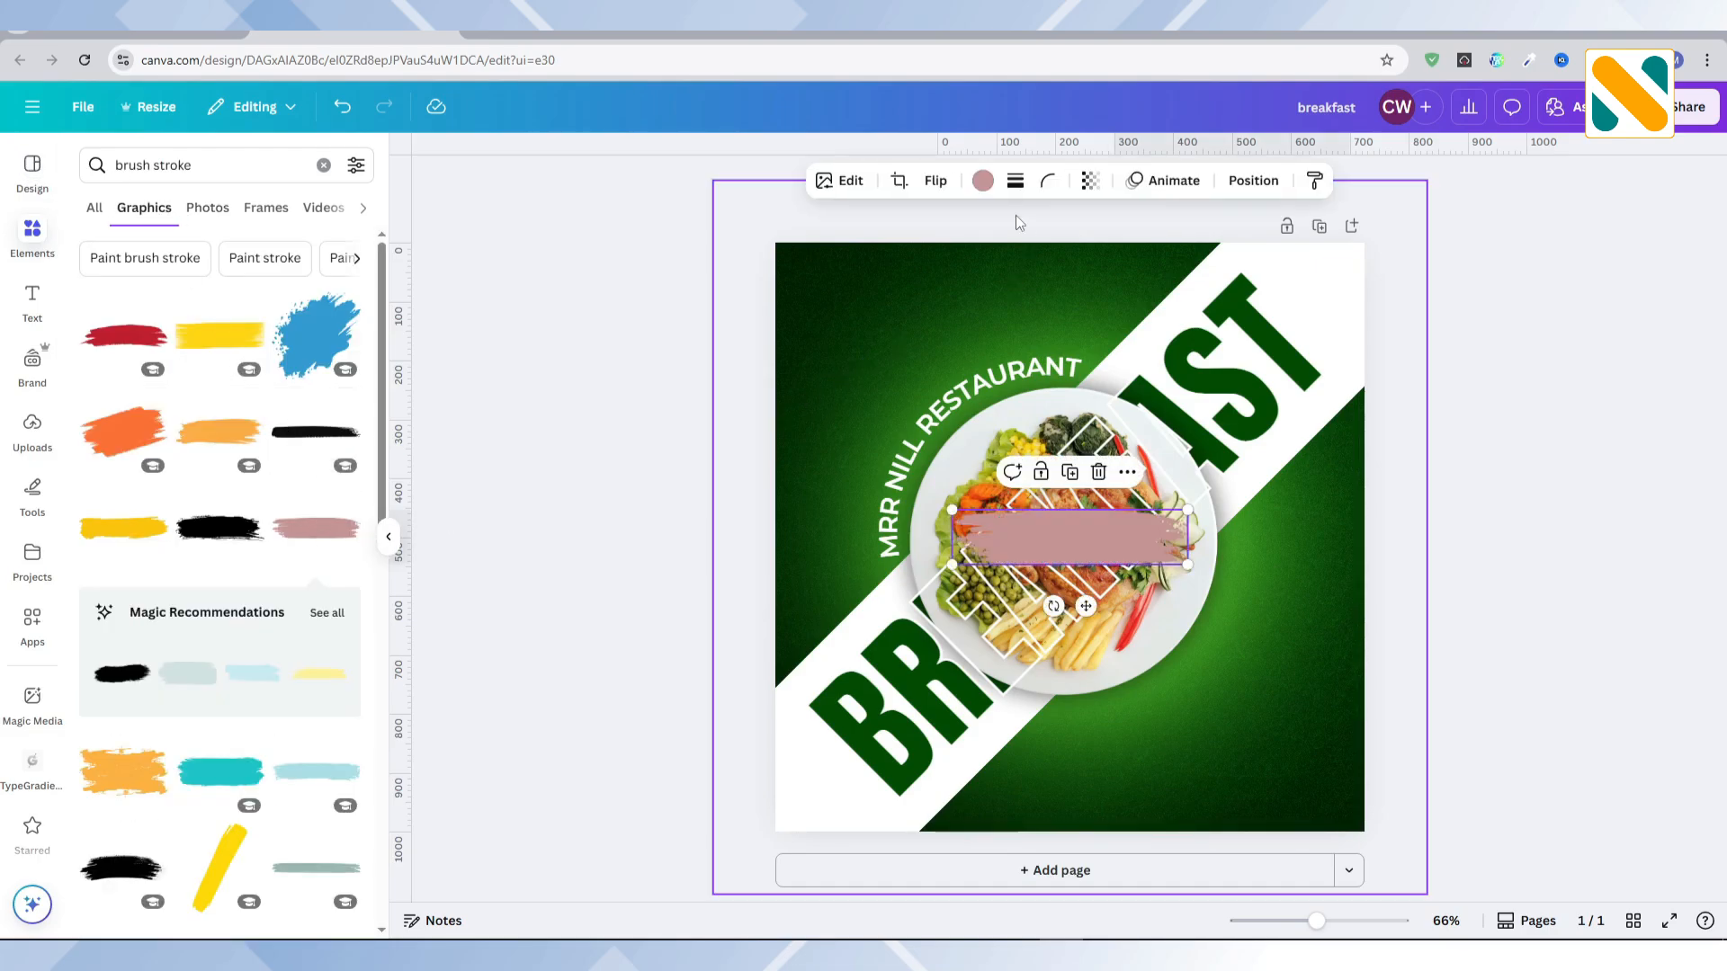
# Step: Colour the brush stroke white, shrink it and centre it near the bottom edge of the post
pyautogui.click(983, 180)
pyautogui.click(356, 628)
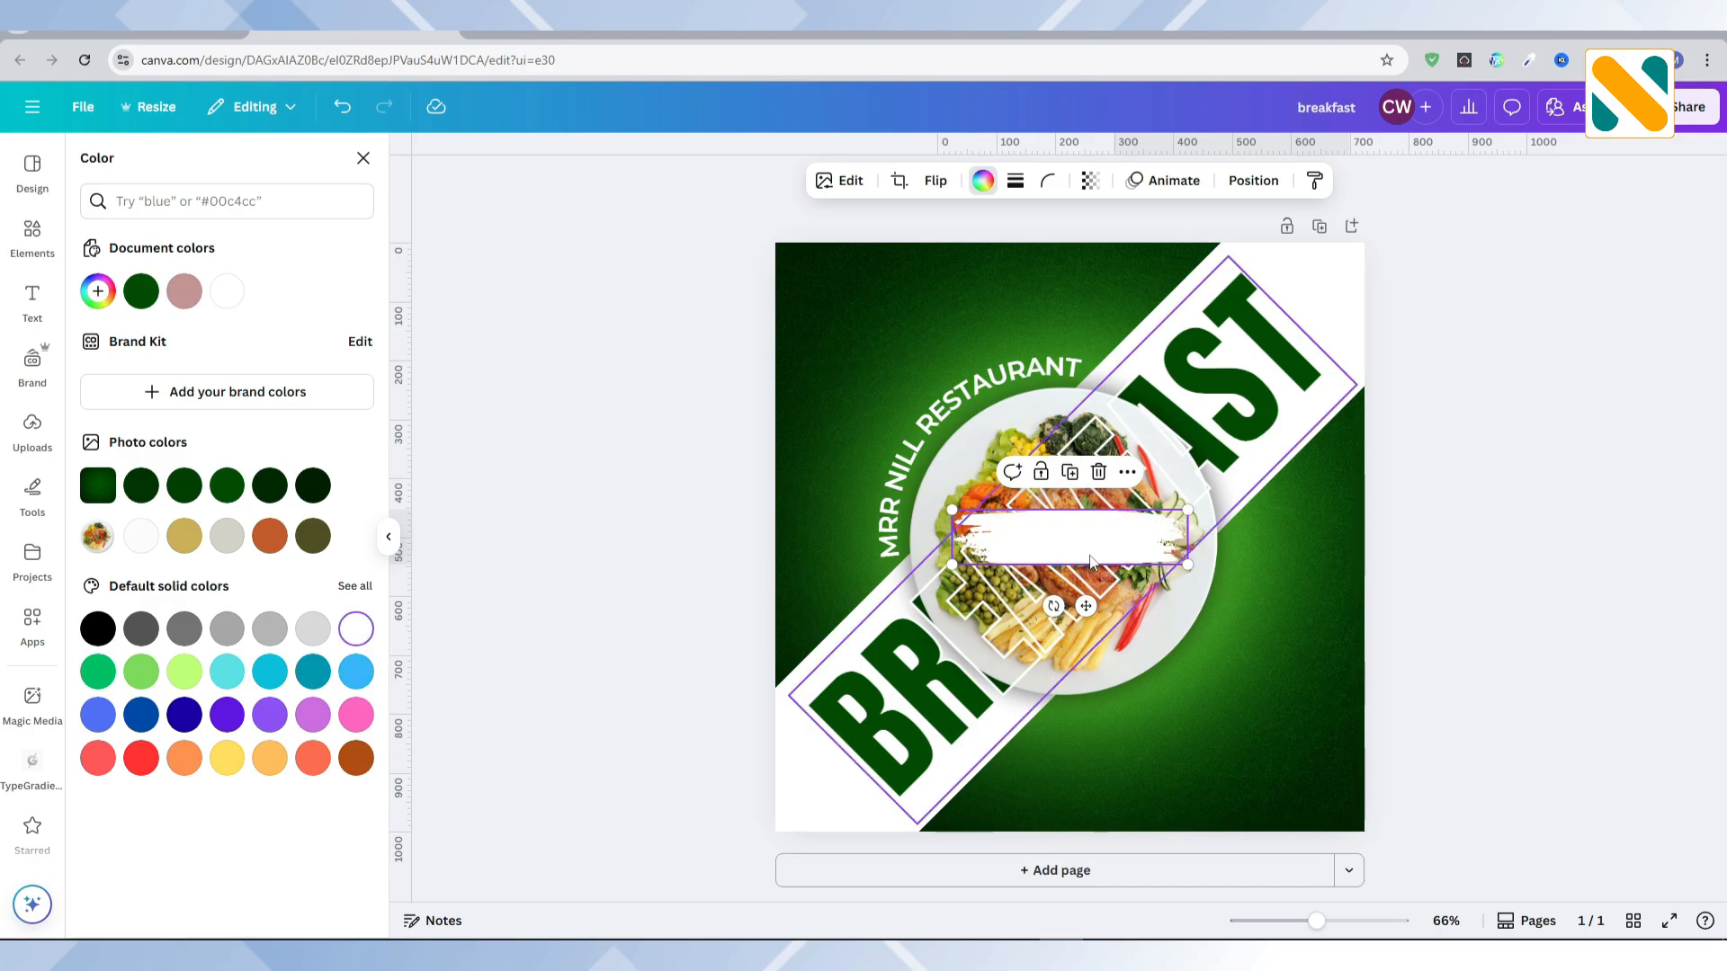
pyautogui.moveTo(1188, 510)
pyautogui.mouseDown()
pyautogui.moveTo(1086, 559)
pyautogui.moveTo(1069, 760)
pyautogui.moveTo(1085, 843)
pyautogui.mouseUp()
# Step: Add a text box reading ORDER NOW
pyautogui.click(32, 299)
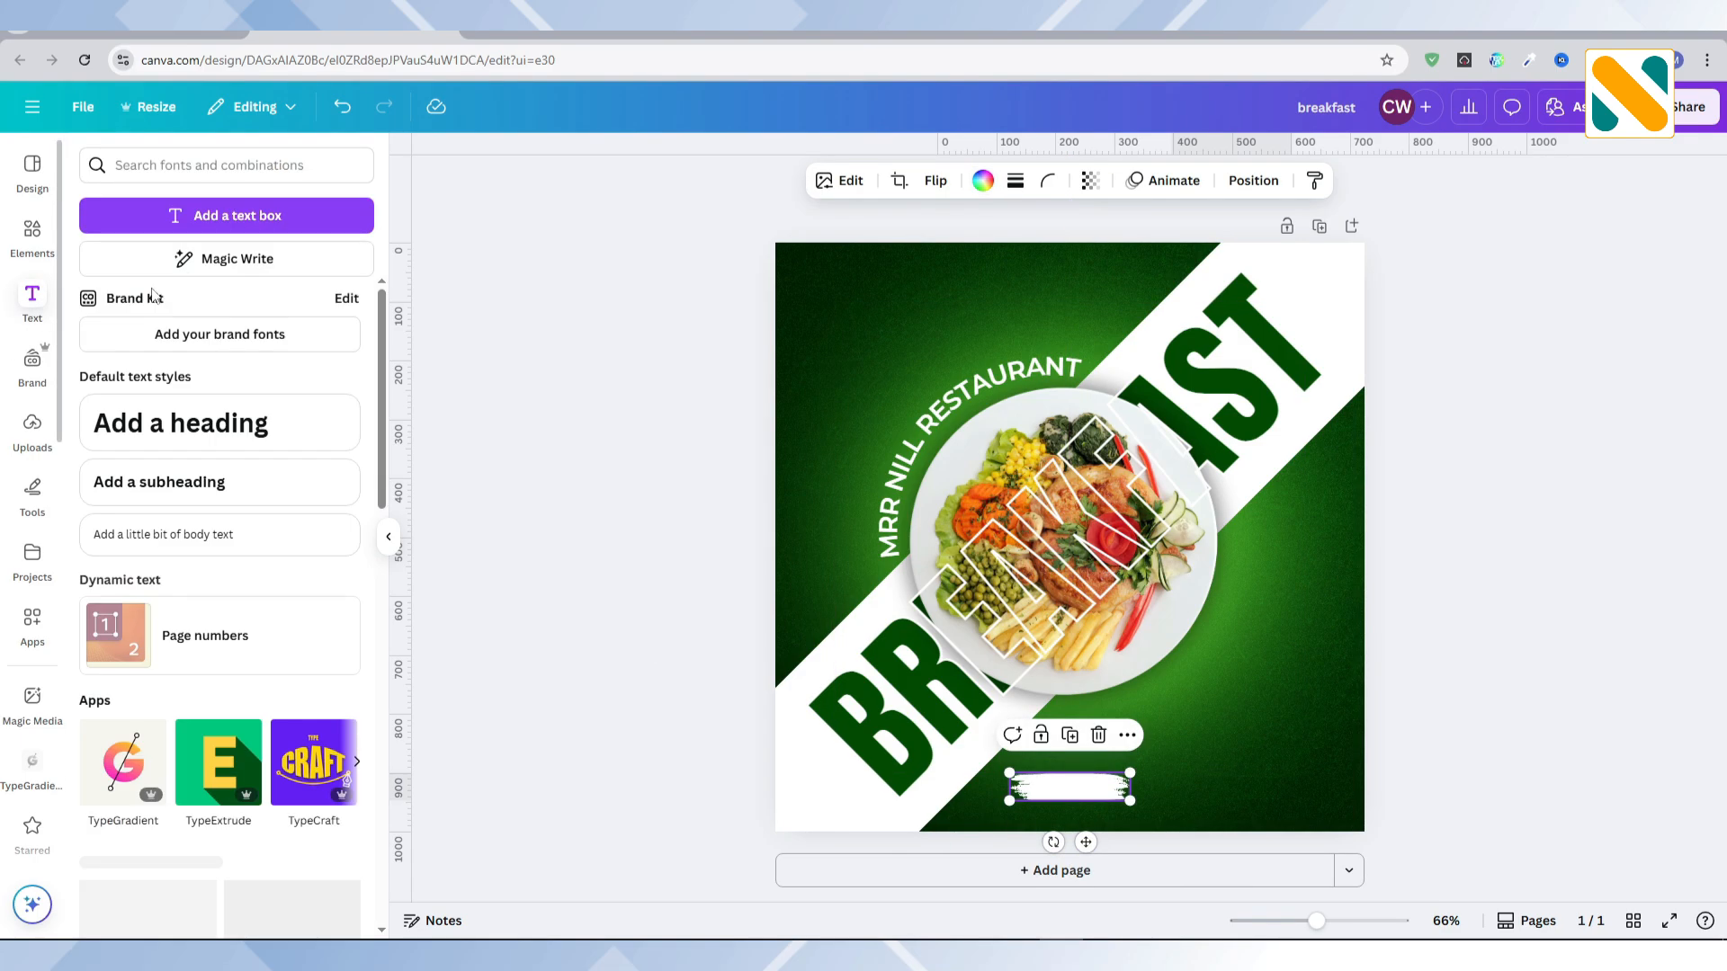
pyautogui.click(241, 222)
pyautogui.write('ORDER NOW')
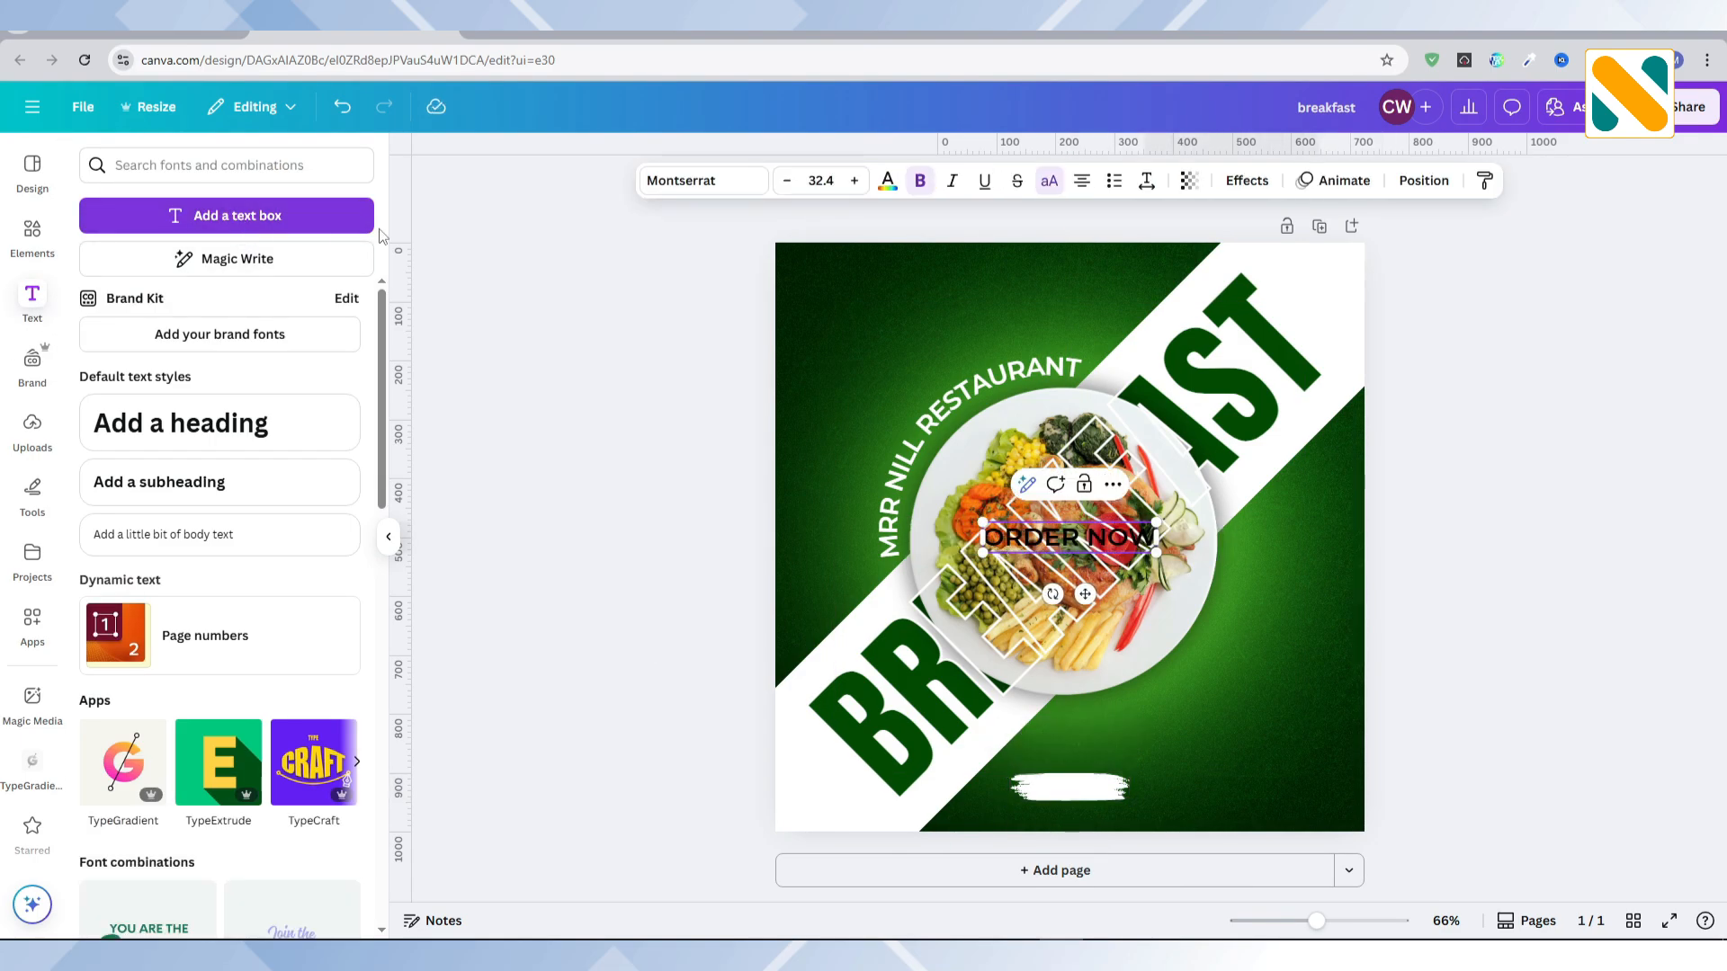
pyautogui.click(581, 401)
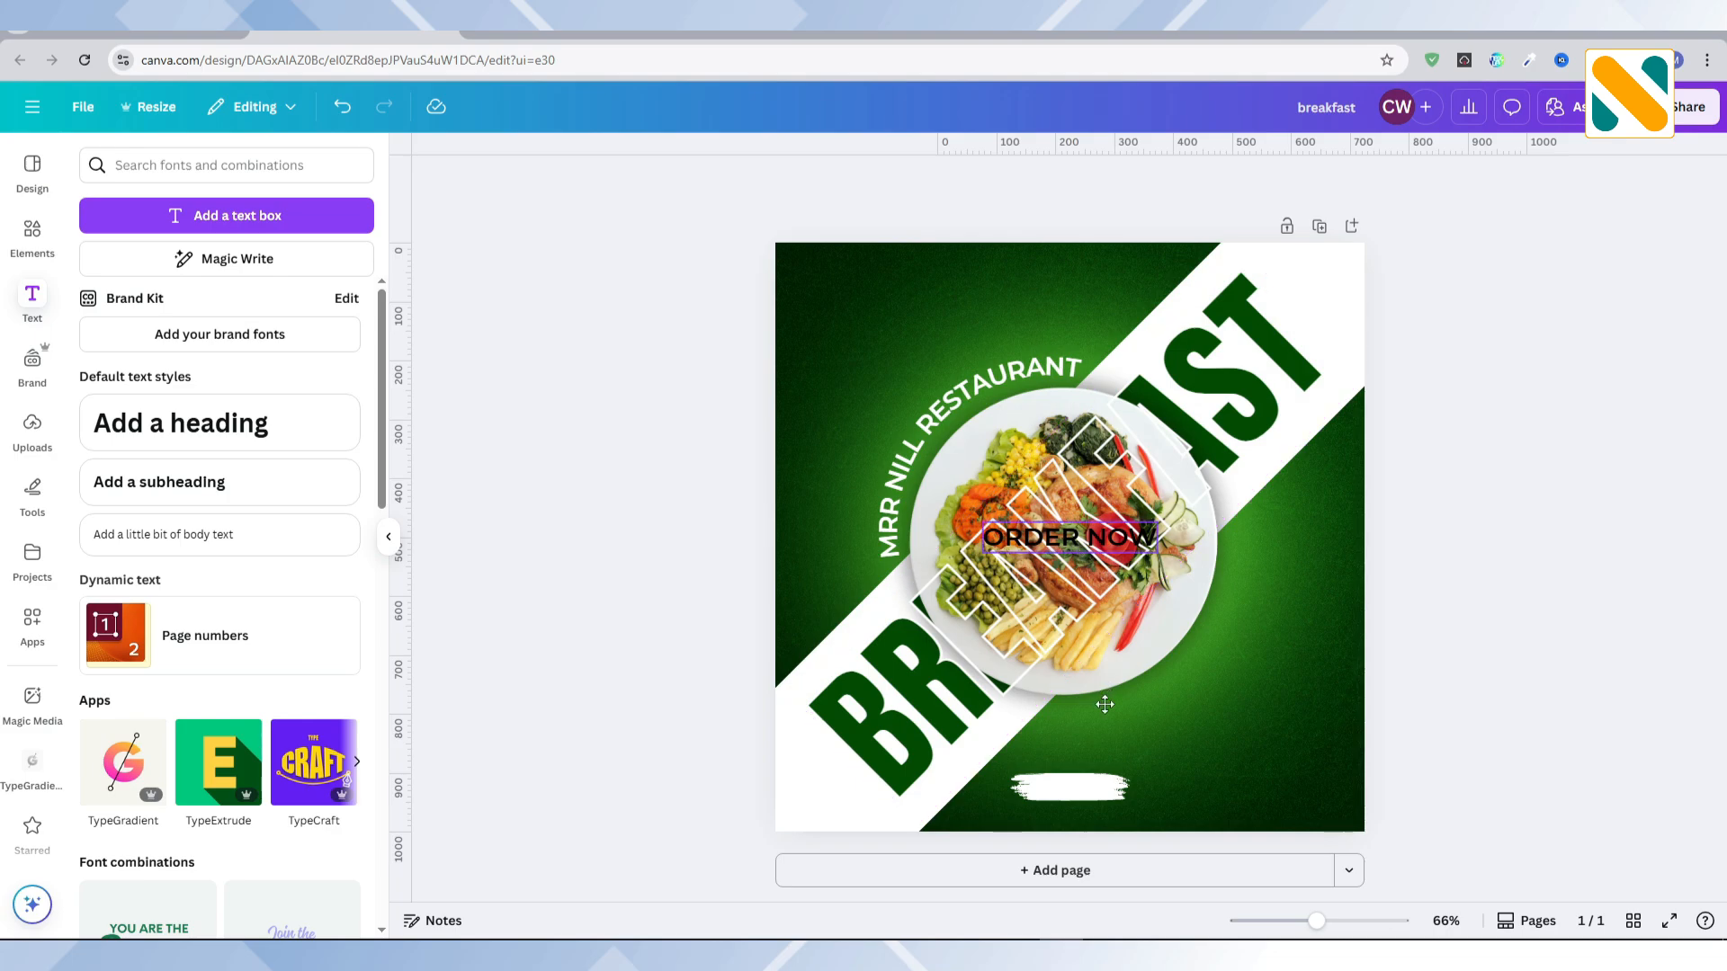
# Step: Shrink ORDER NOW to about size 17.3, centre it on the white brush stroke and colour it dark green
pyautogui.moveTo(1070, 537); pyautogui.dragTo(1062, 792)
pyautogui.moveTo(1176, 792); pyautogui.dragTo(1099, 789)
pyautogui.moveTo(1068, 846); pyautogui.dragTo(1076, 842)
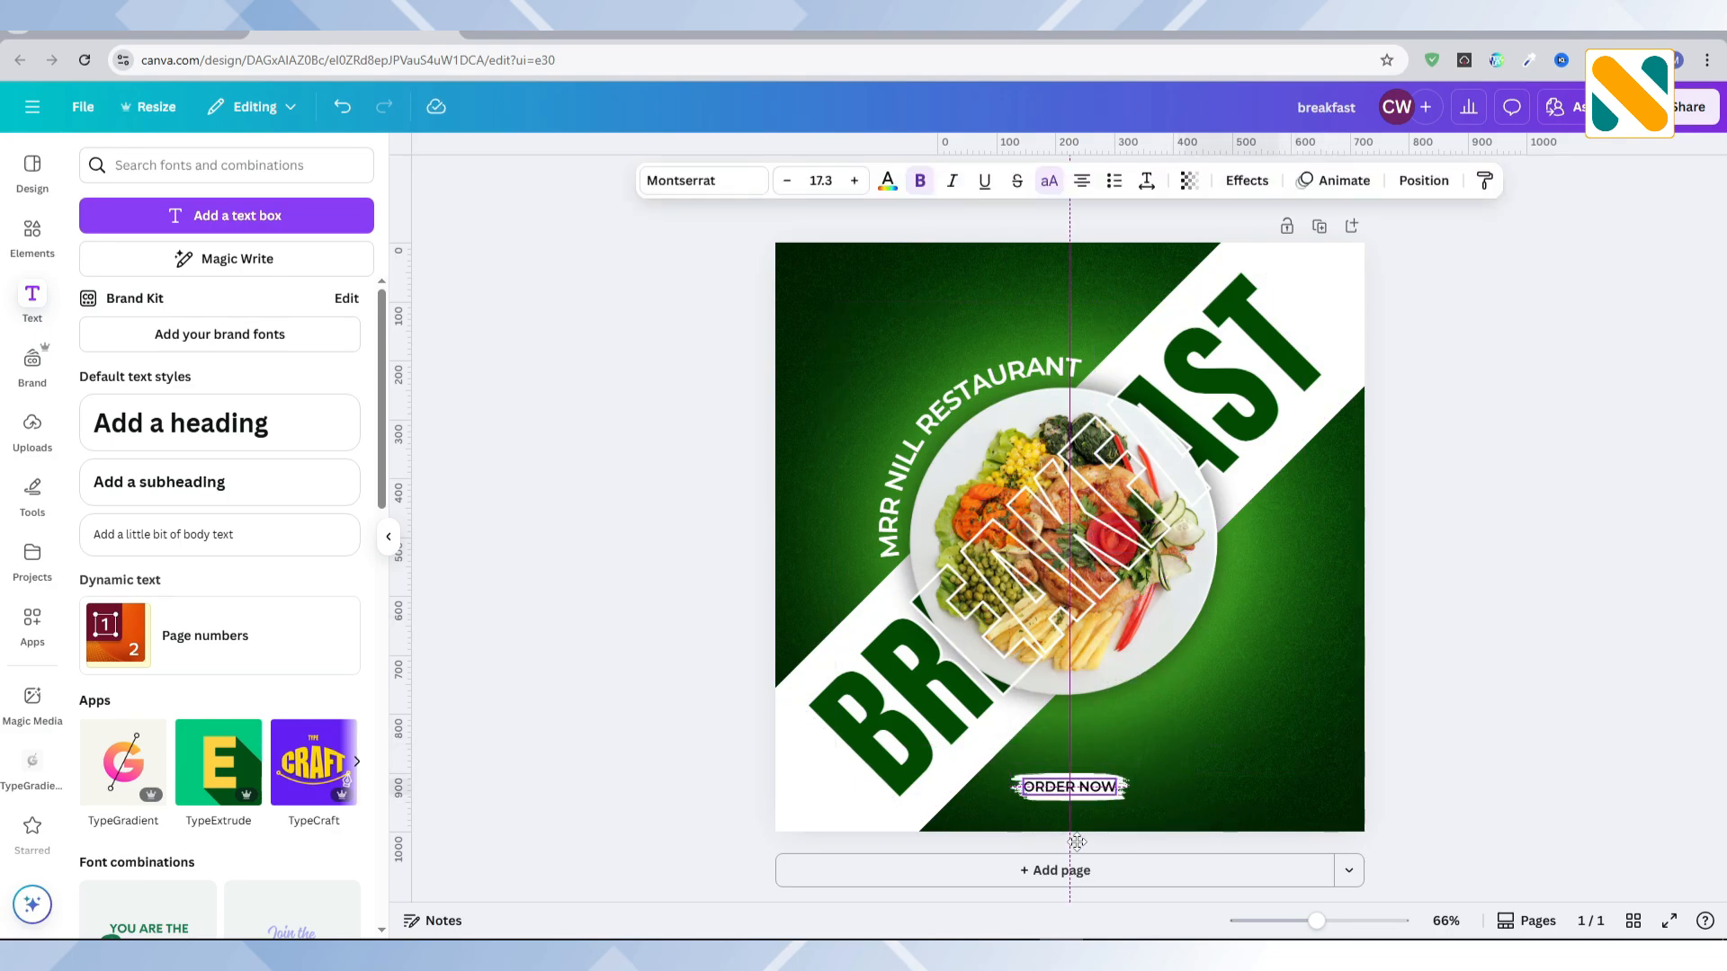
pyautogui.click(887, 180)
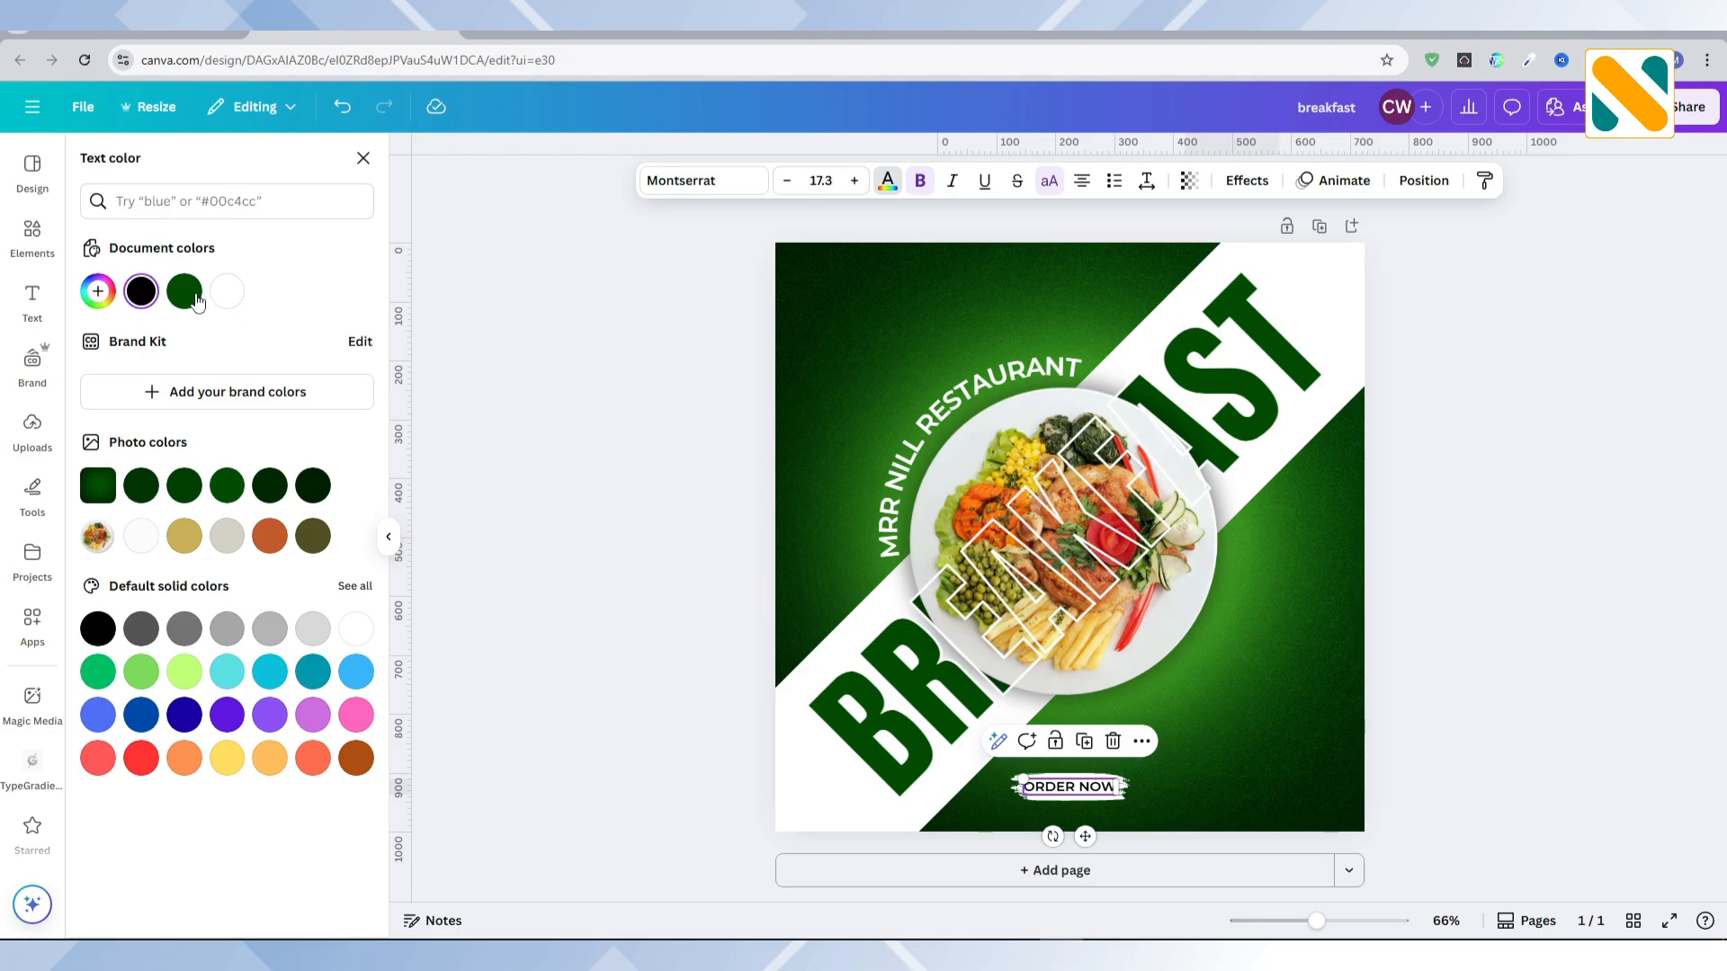
pyautogui.click(196, 297)
# Step: Search the graphics for "call" and add the solid black circular phone icon
pyautogui.click(30, 232)
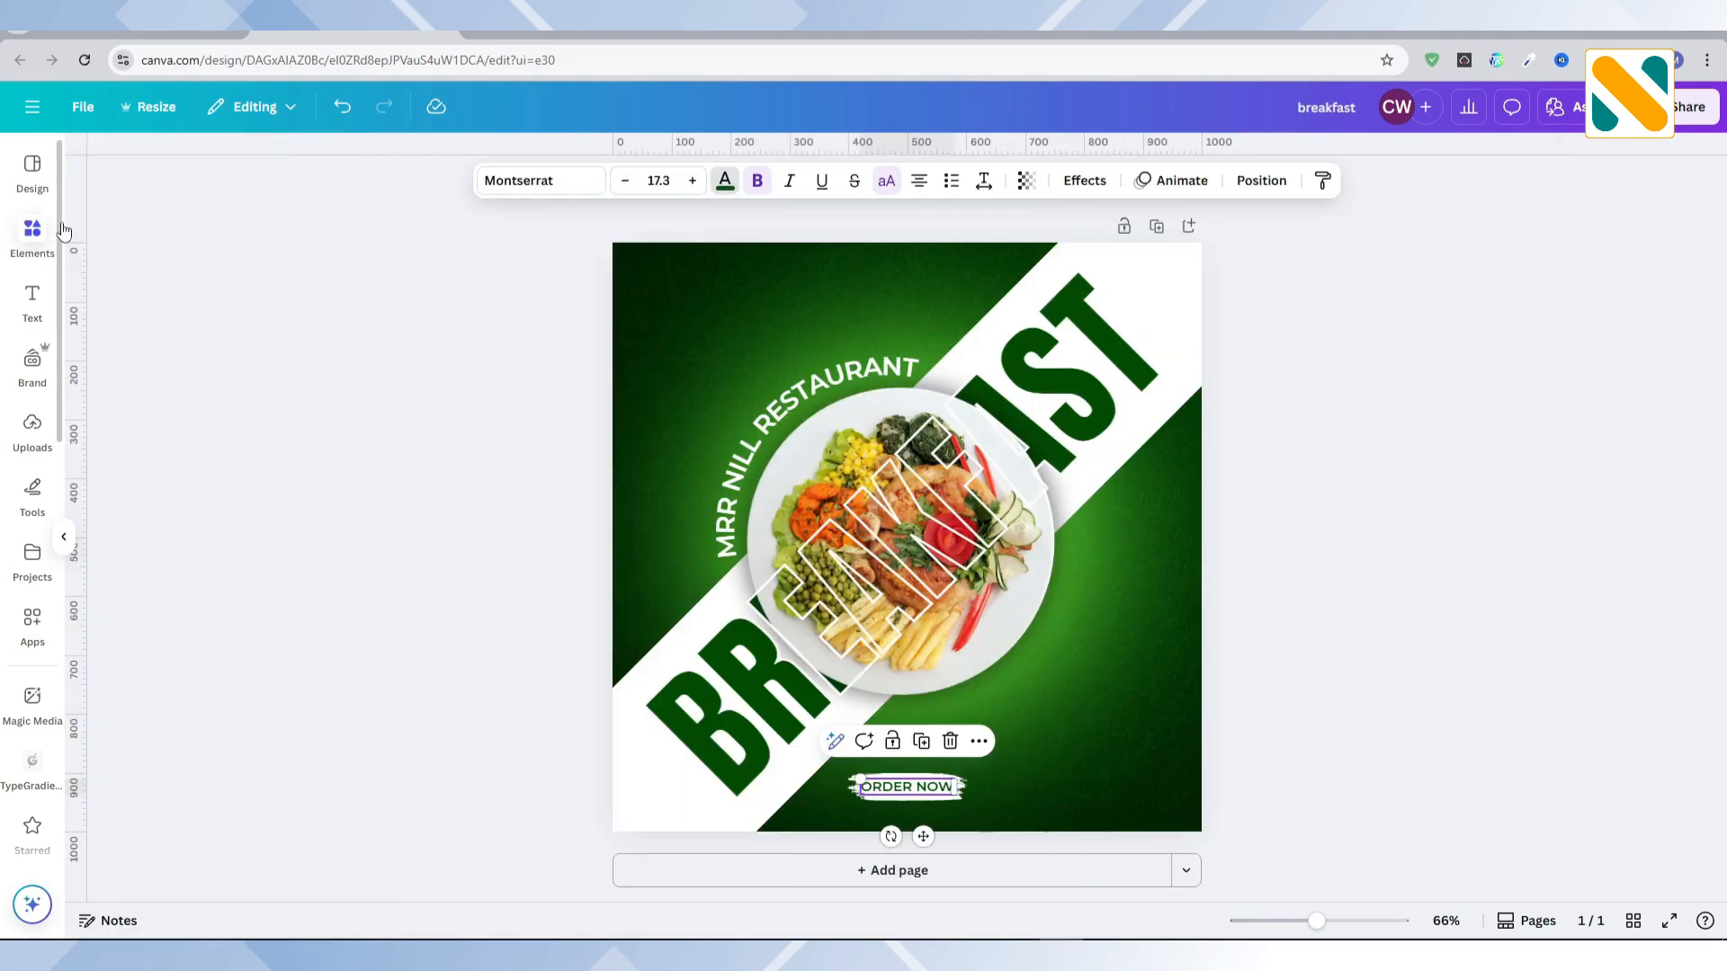
pyautogui.click(191, 165)
pyautogui.write('call')
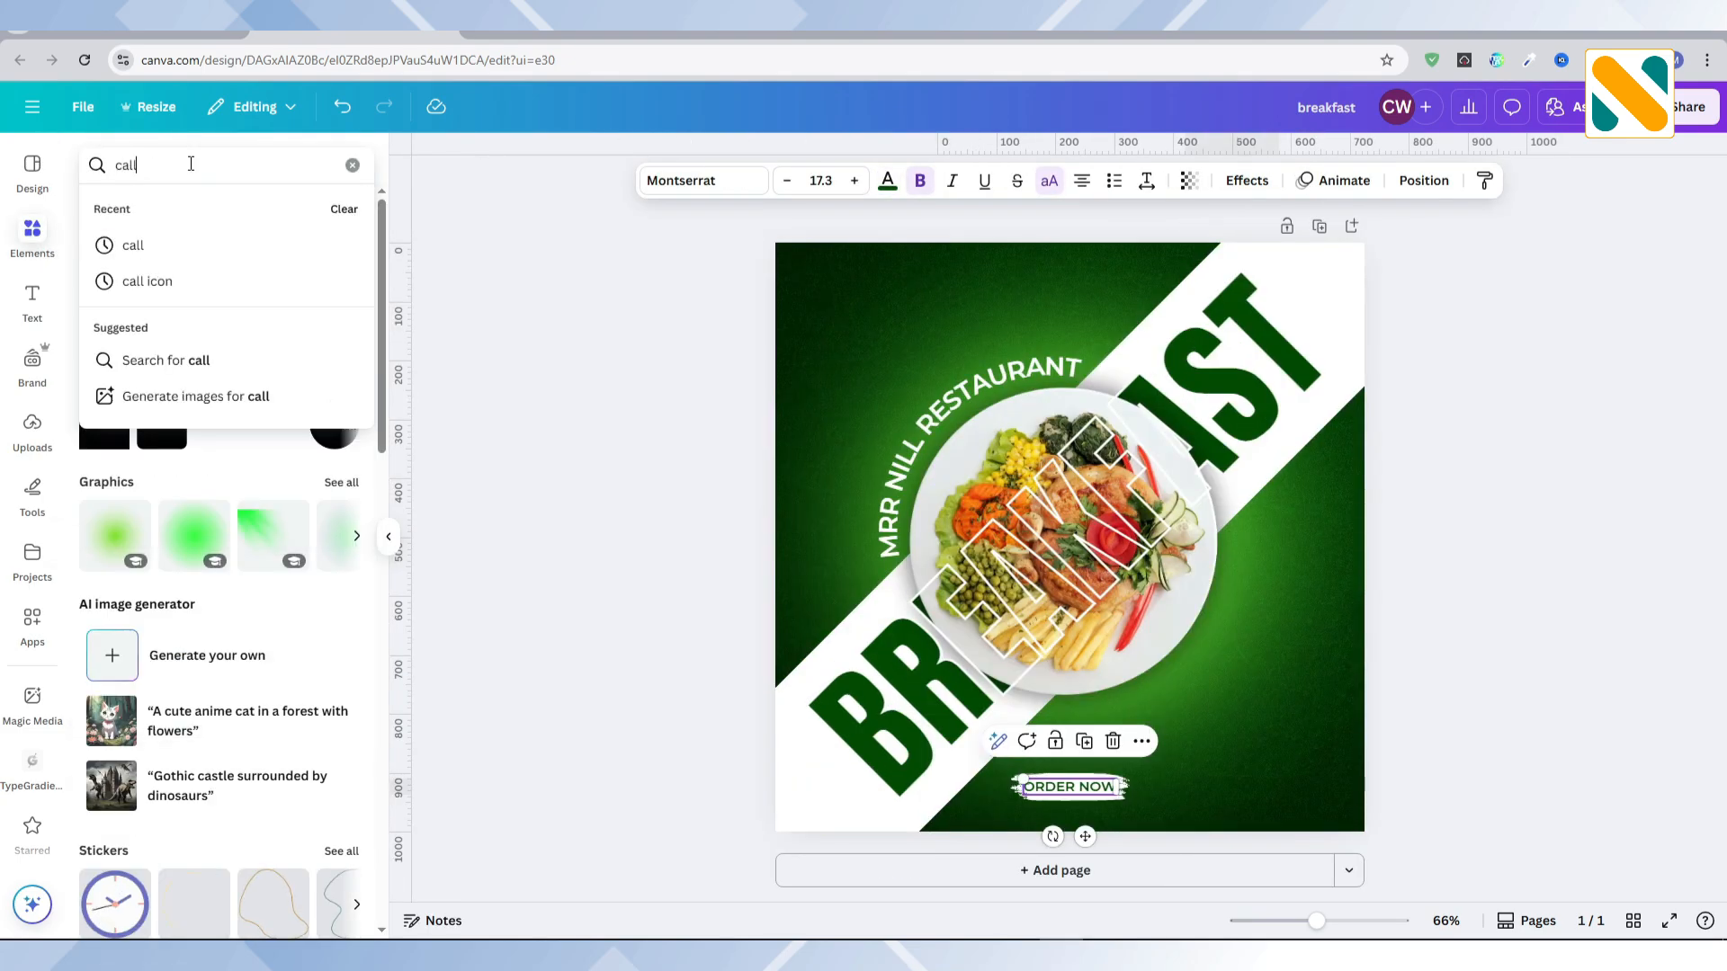
pyautogui.press('Return')
pyautogui.click(162, 211)
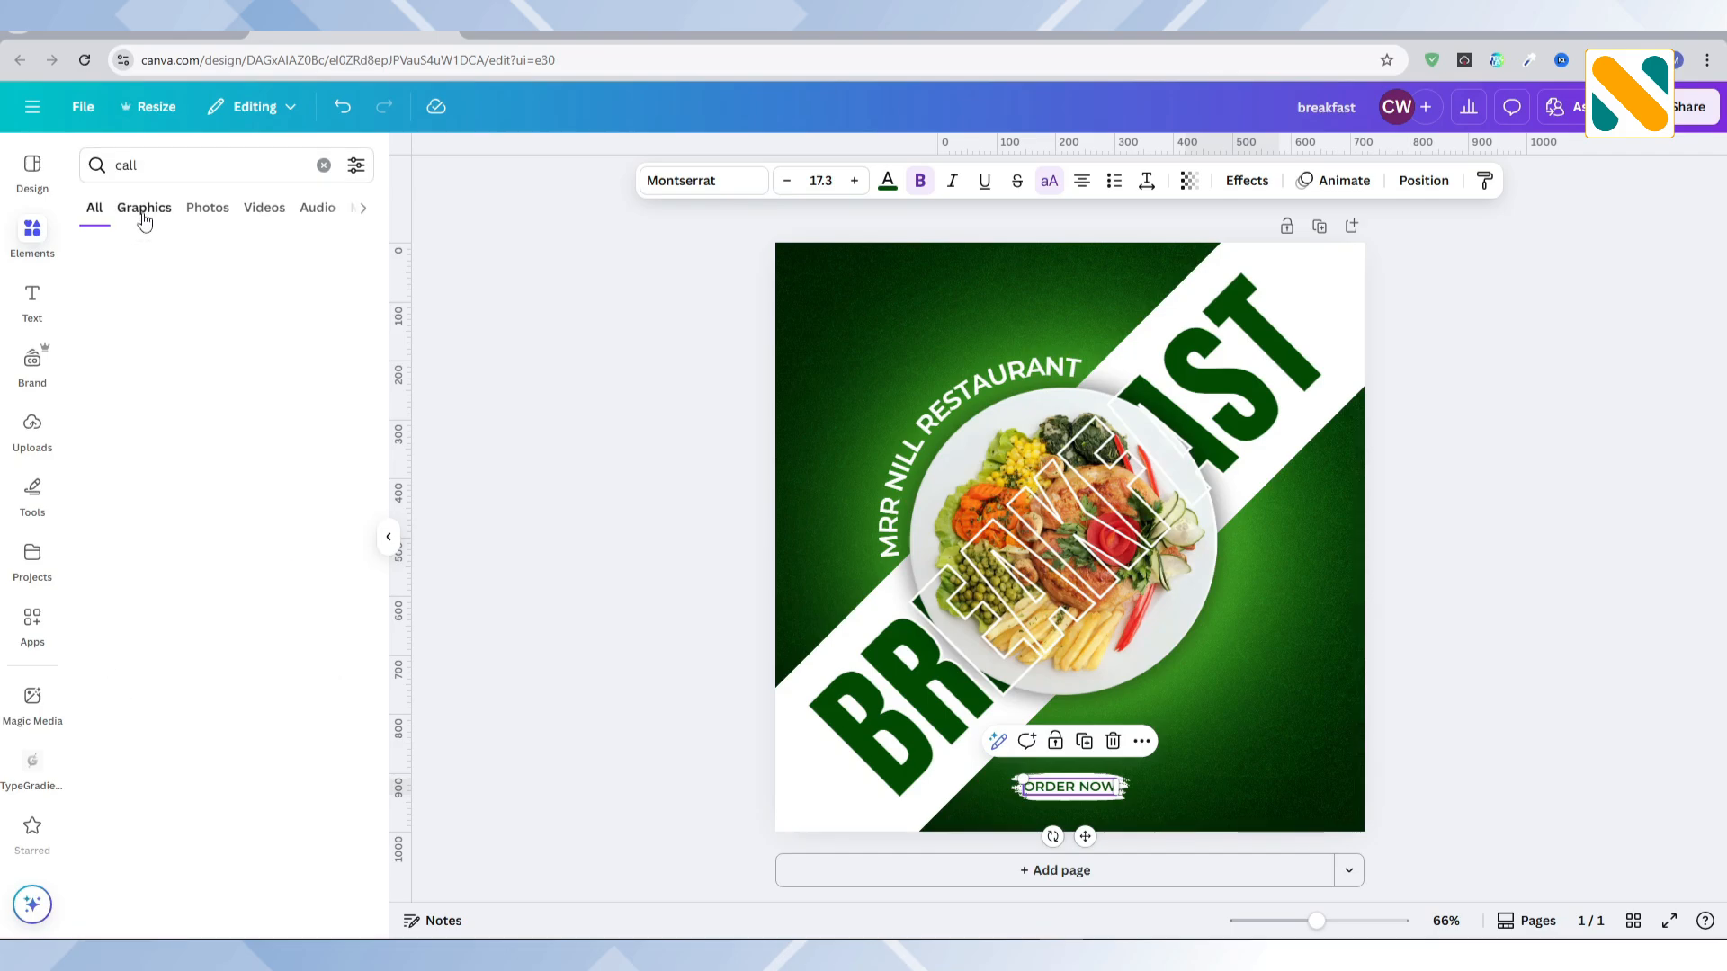
pyautogui.click(143, 336)
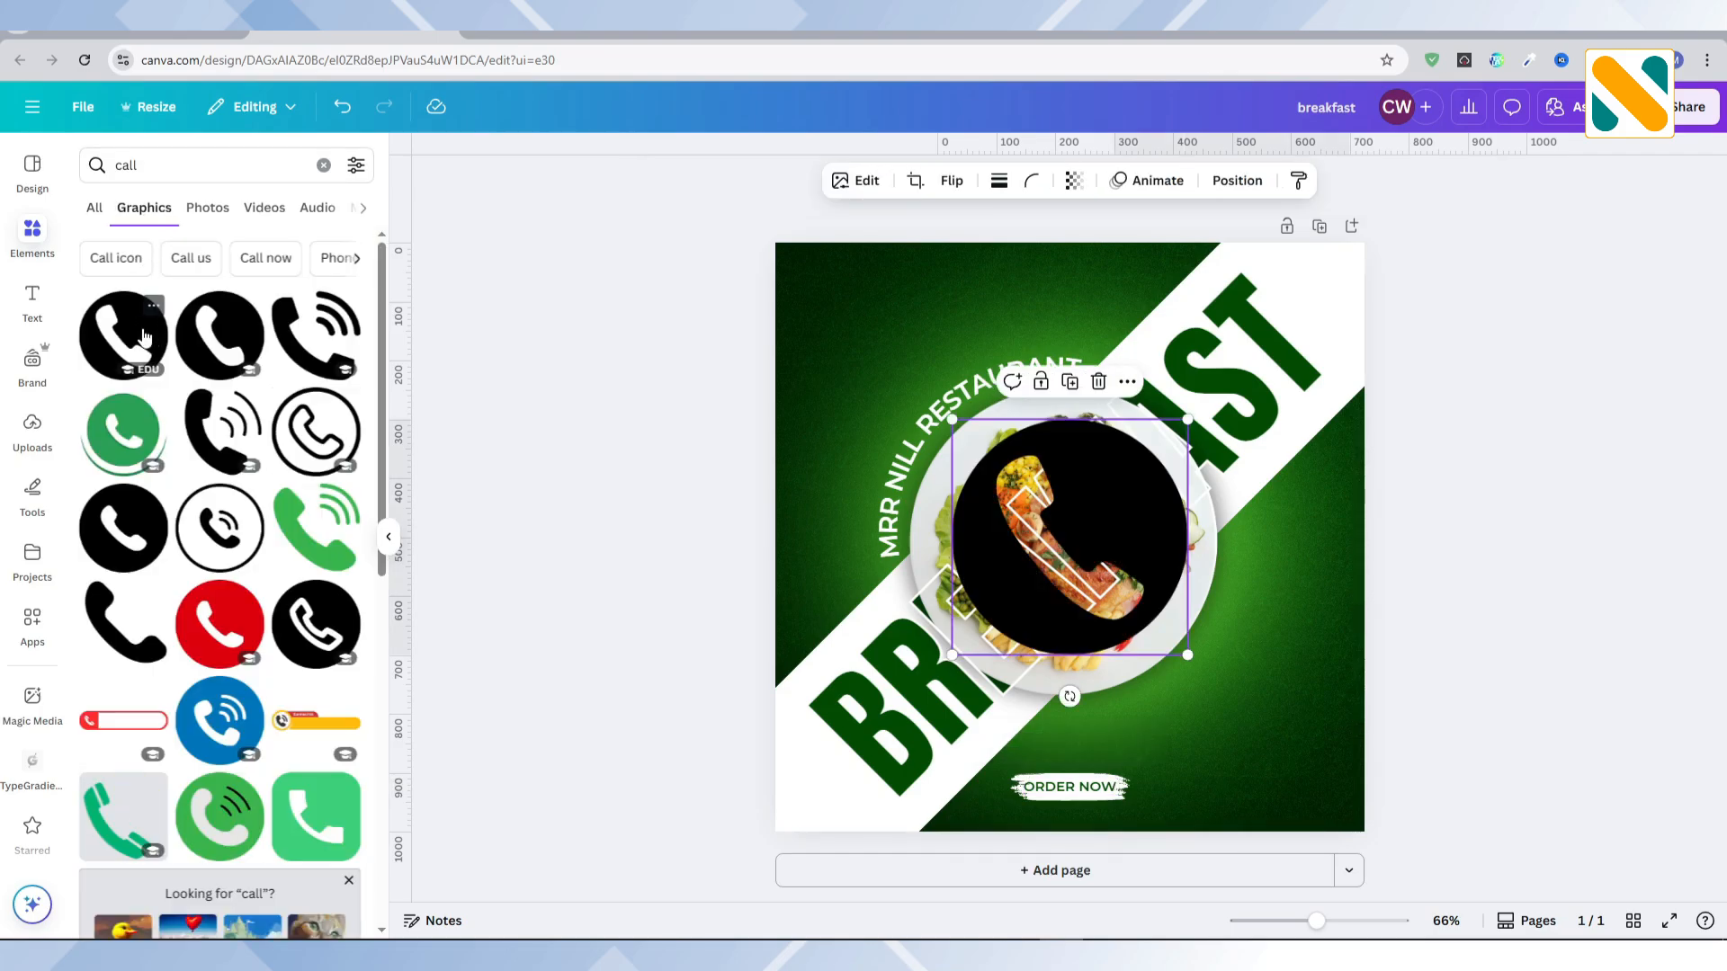
# Step: Colour the phone icon white, shrink it and place it in the post's lower-right corner, level with ORDER NOW
pyautogui.click(983, 182)
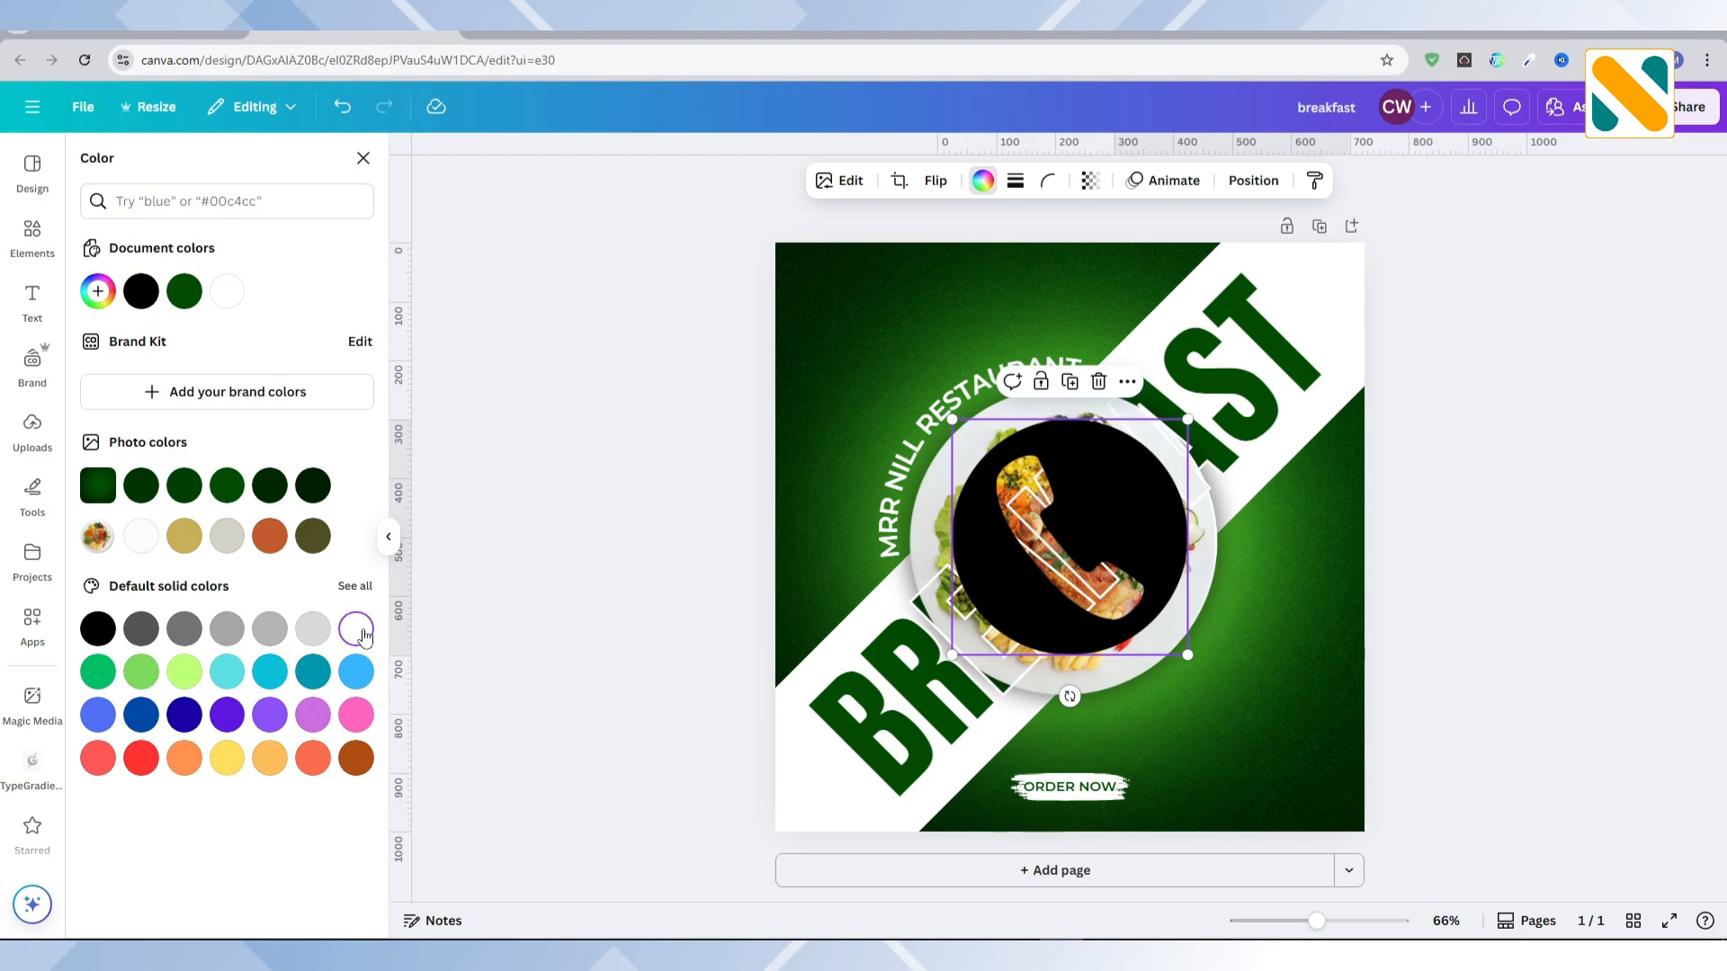
pyautogui.click(360, 633)
pyautogui.moveTo(955, 421); pyautogui.dragTo(1155, 616)
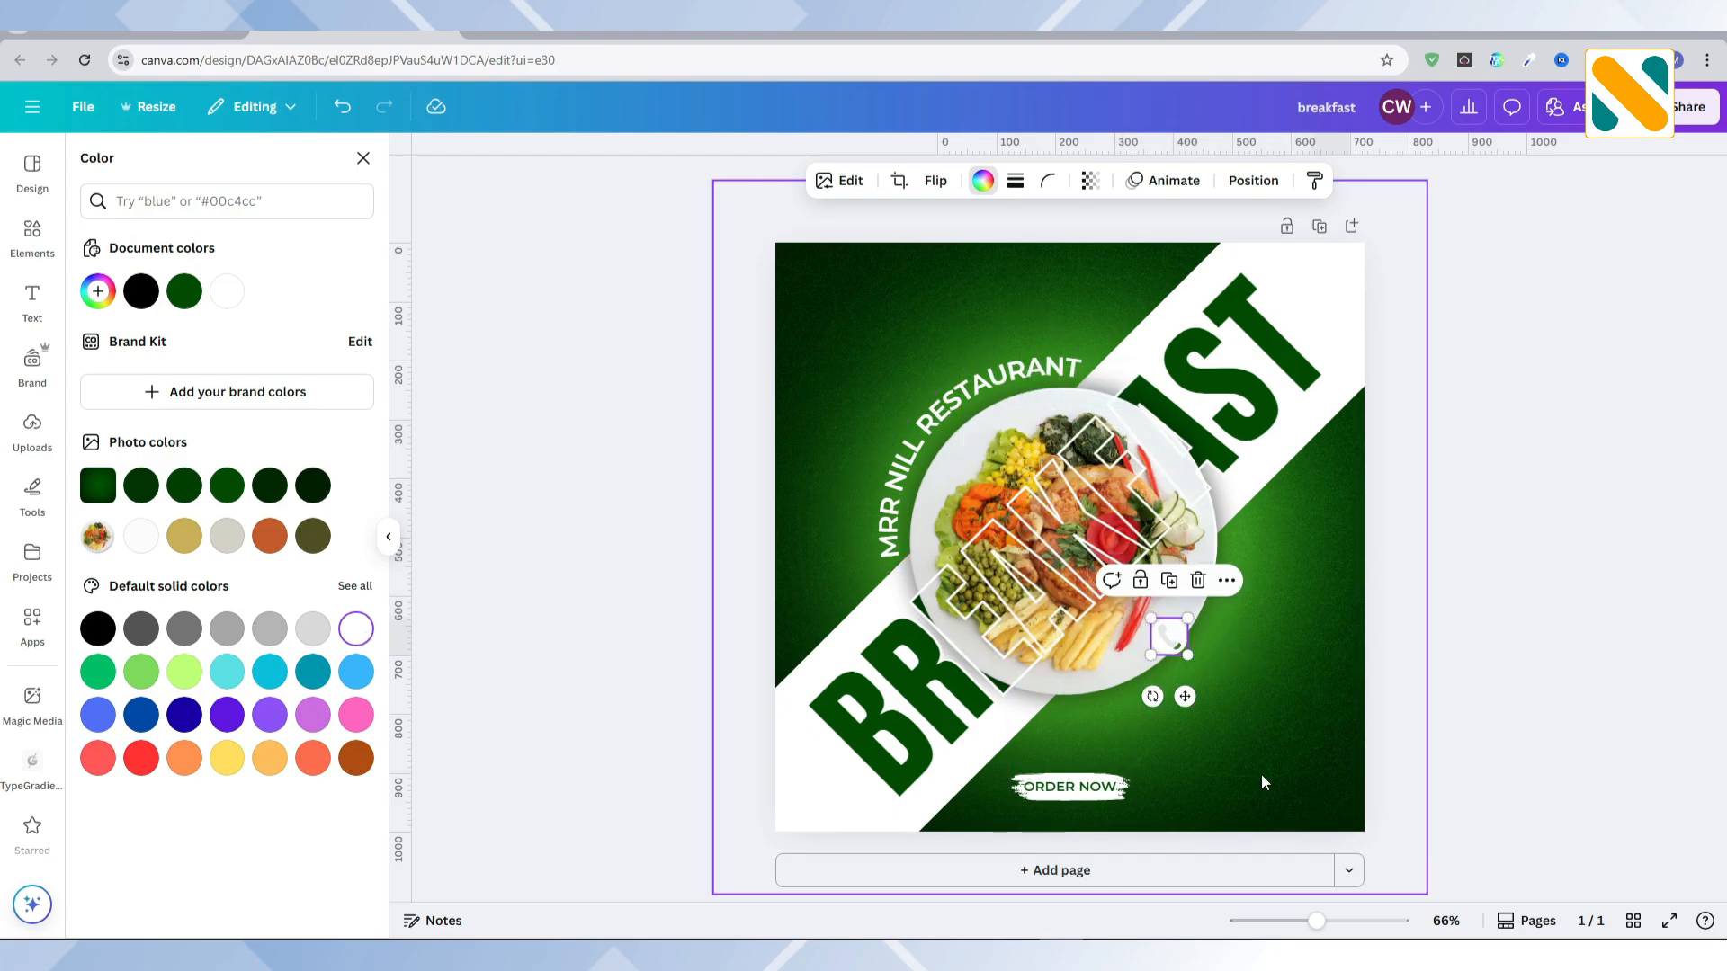
pyautogui.moveTo(1179, 698); pyautogui.dragTo(1322, 842)
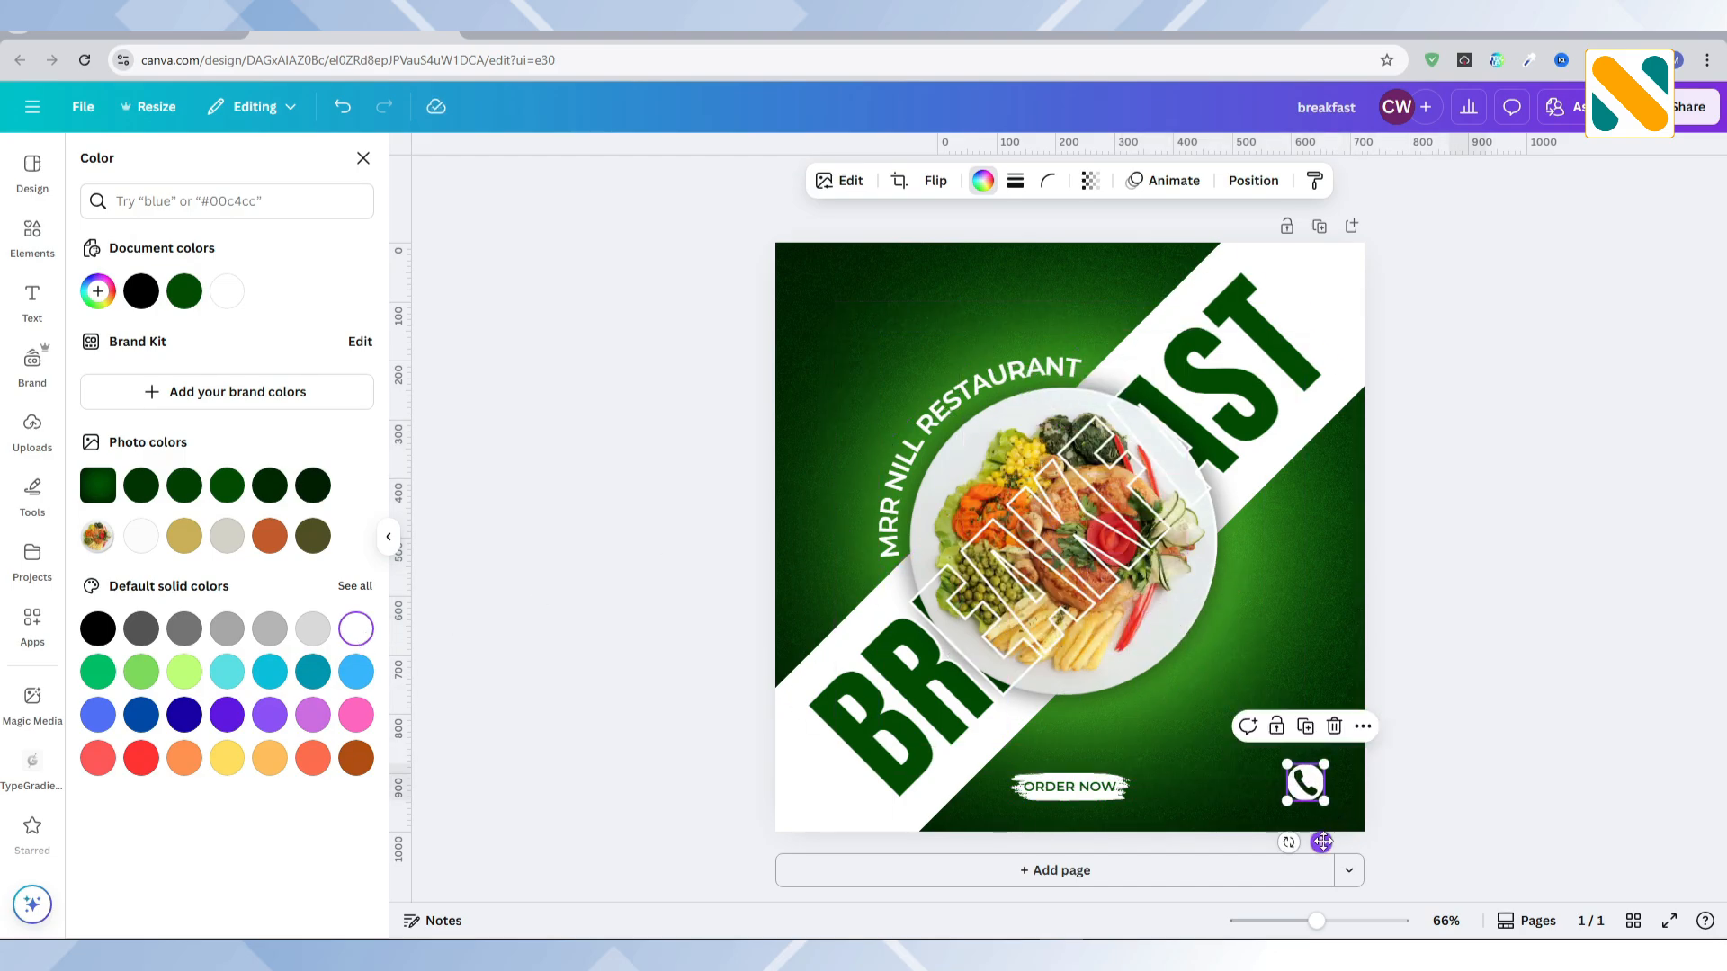
pyautogui.moveTo(1288, 766); pyautogui.dragTo(1290, 769)
# Step: Add a text box containing the restaurant's contact phone number
pyautogui.click(33, 301)
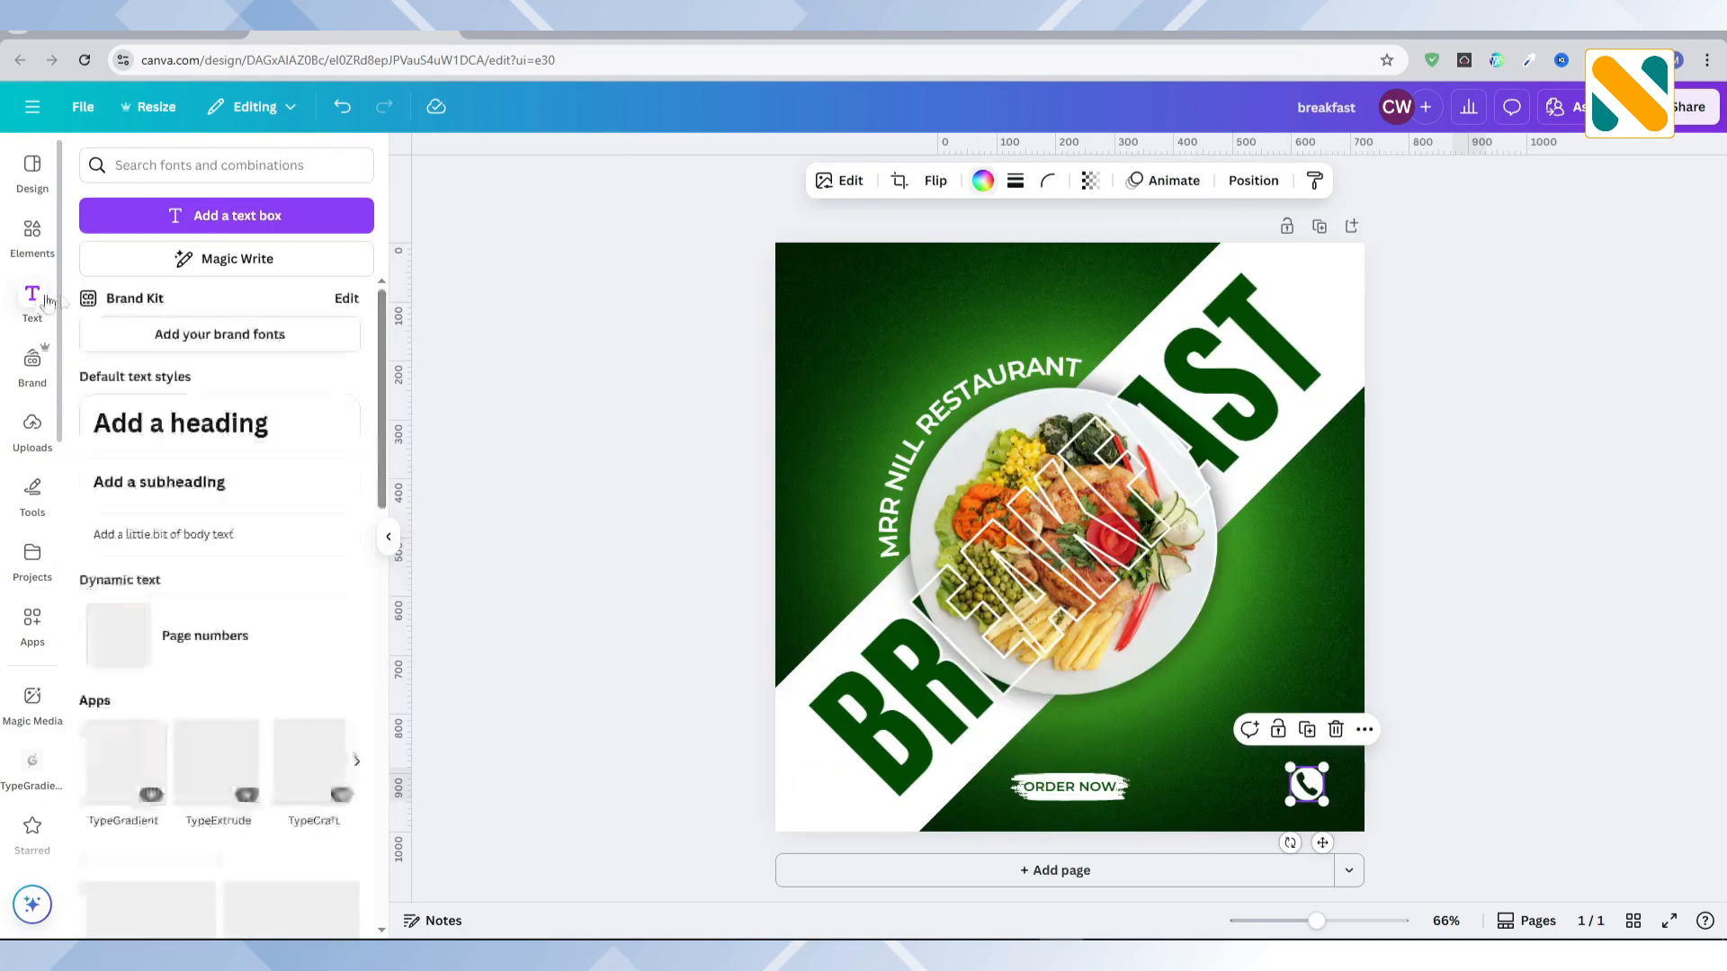
pyautogui.click(224, 216)
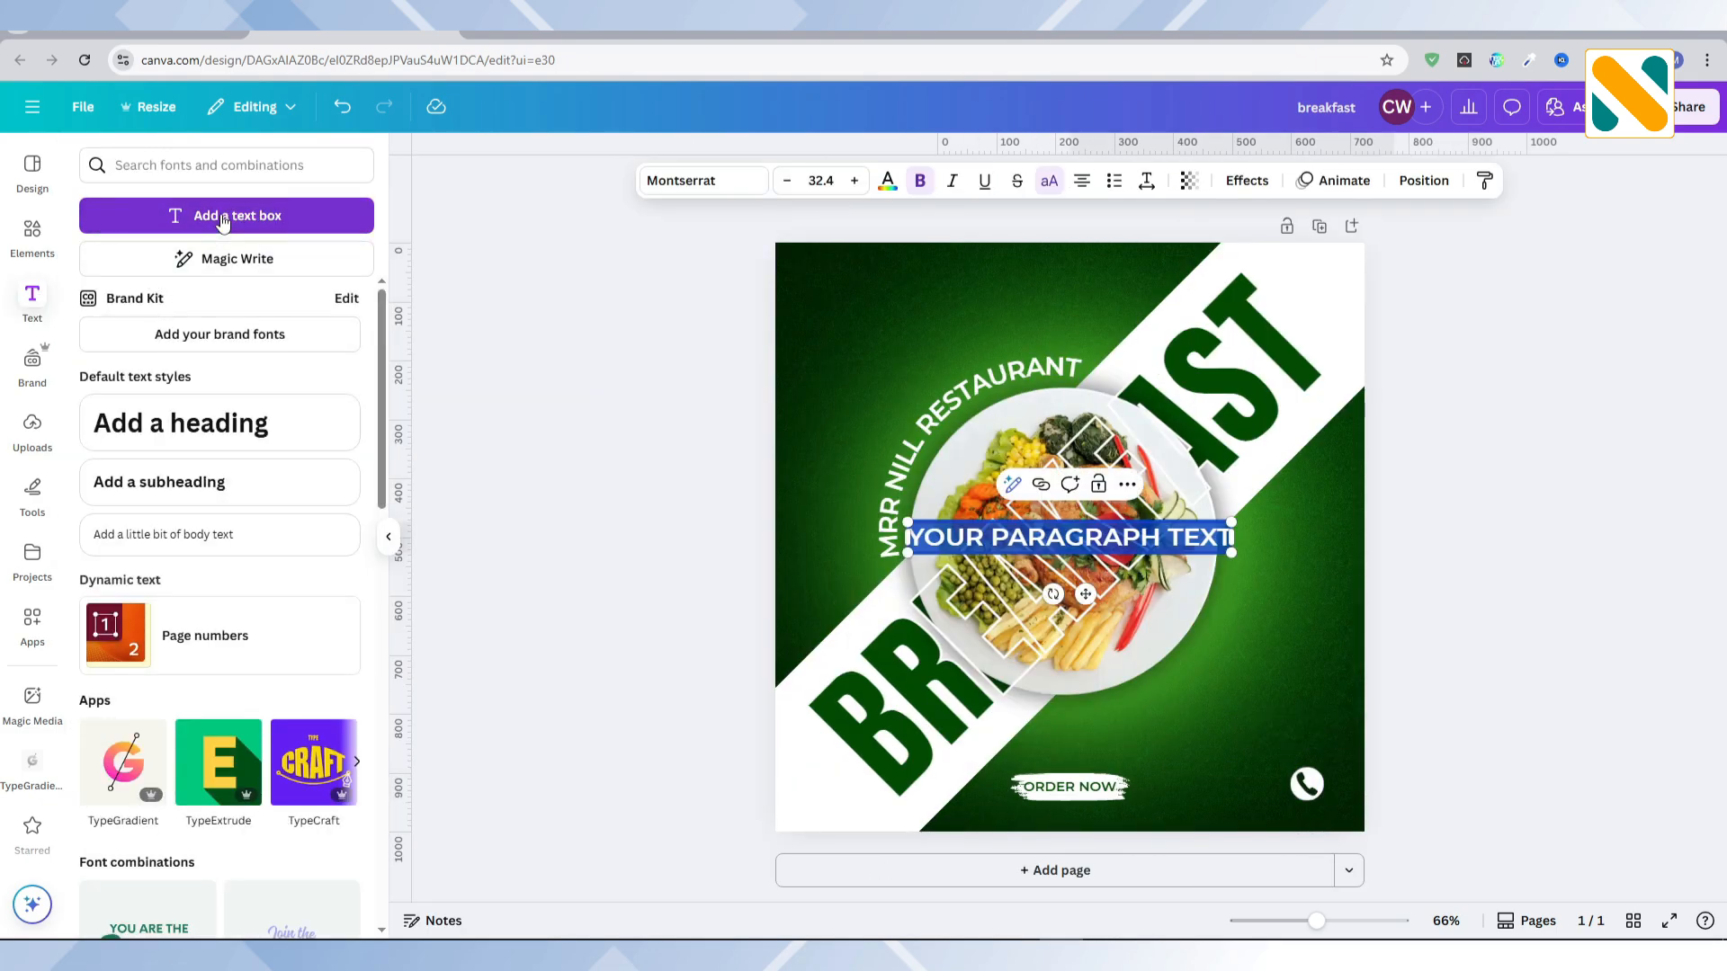
pyautogui.press('BackSpace')
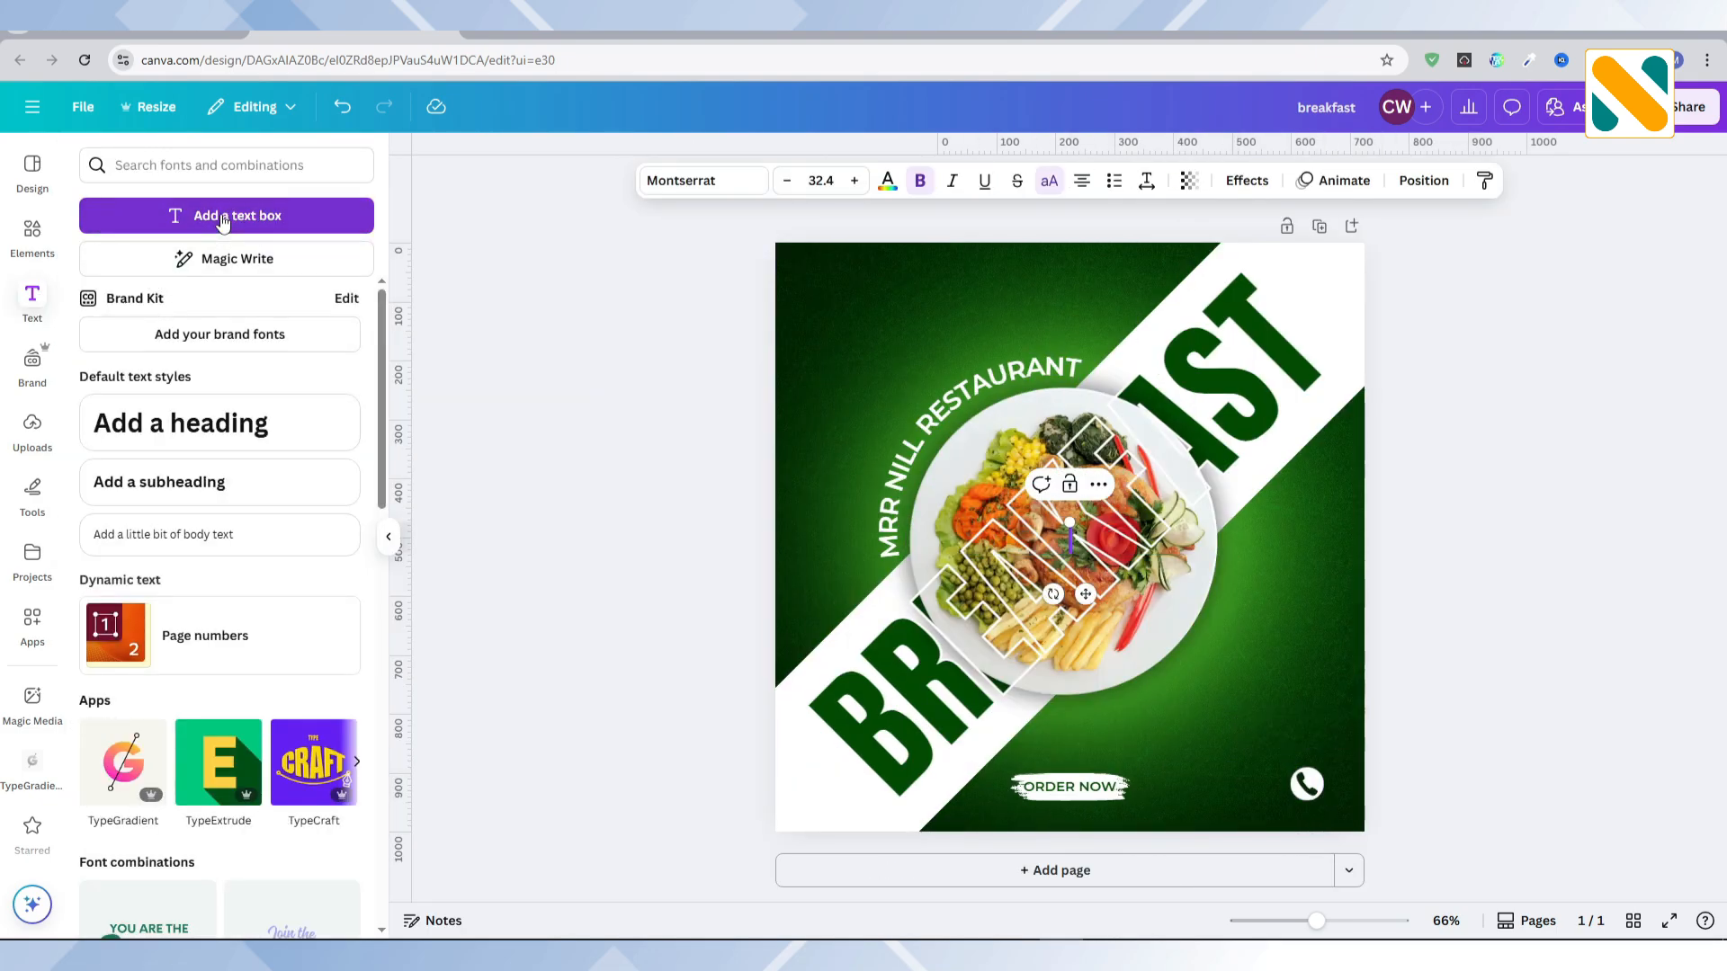
pyautogui.write('0123456789')
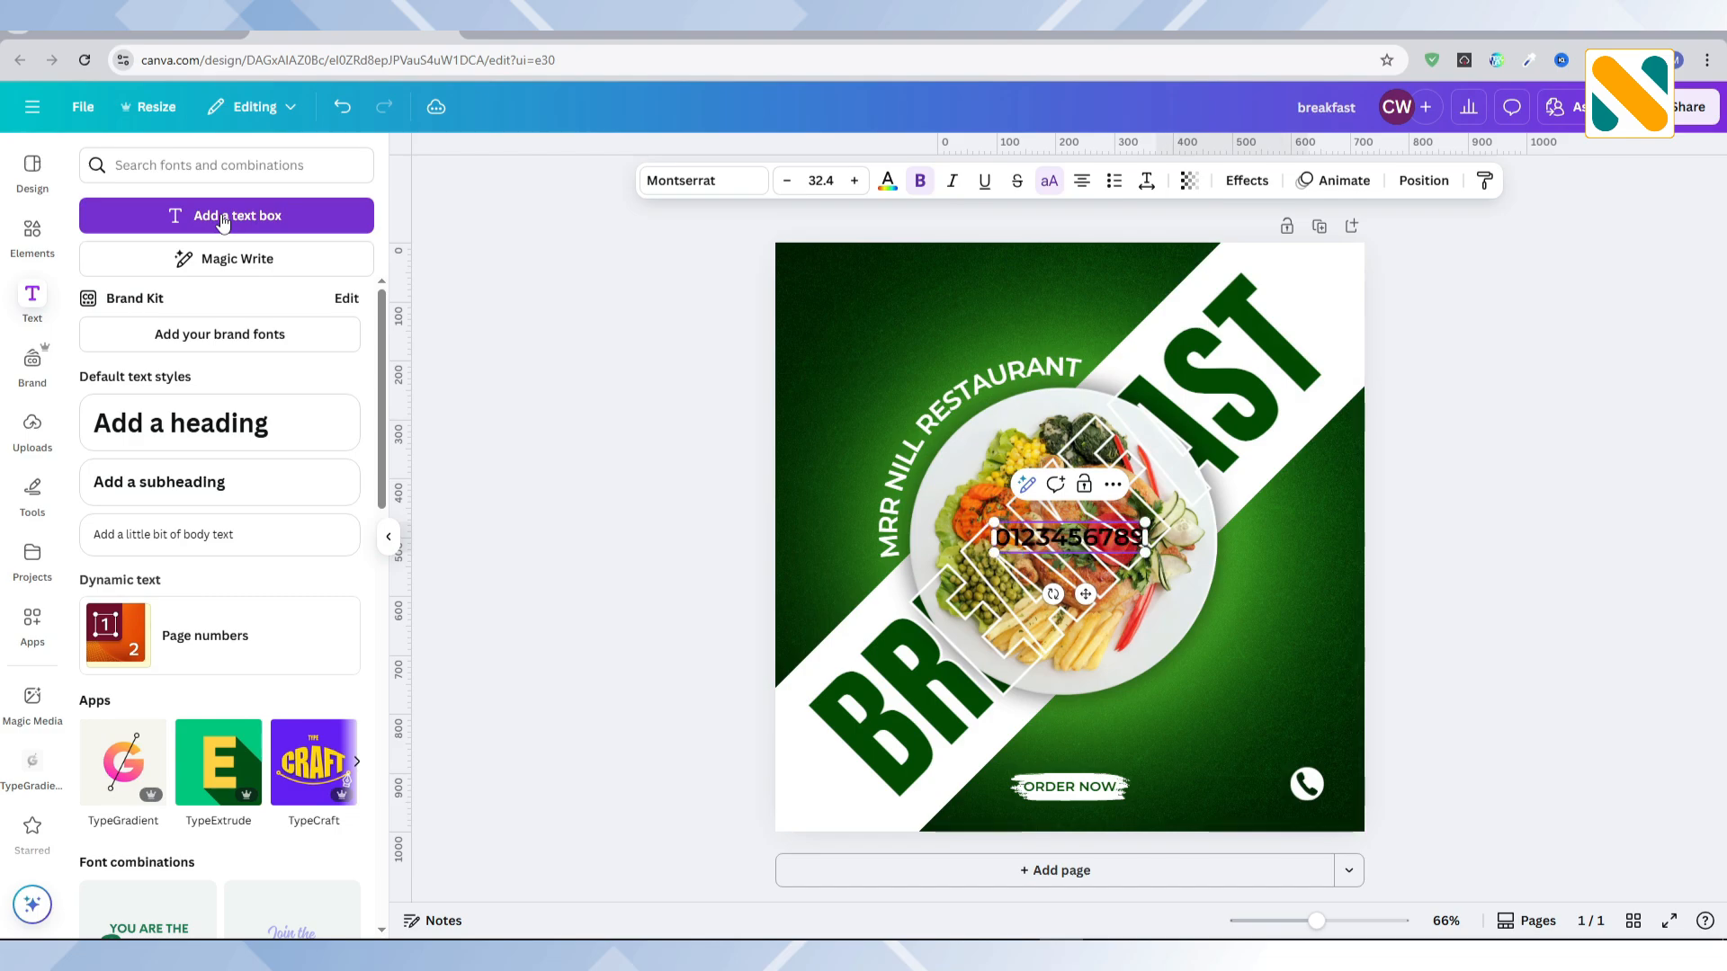
pyautogui.click(617, 502)
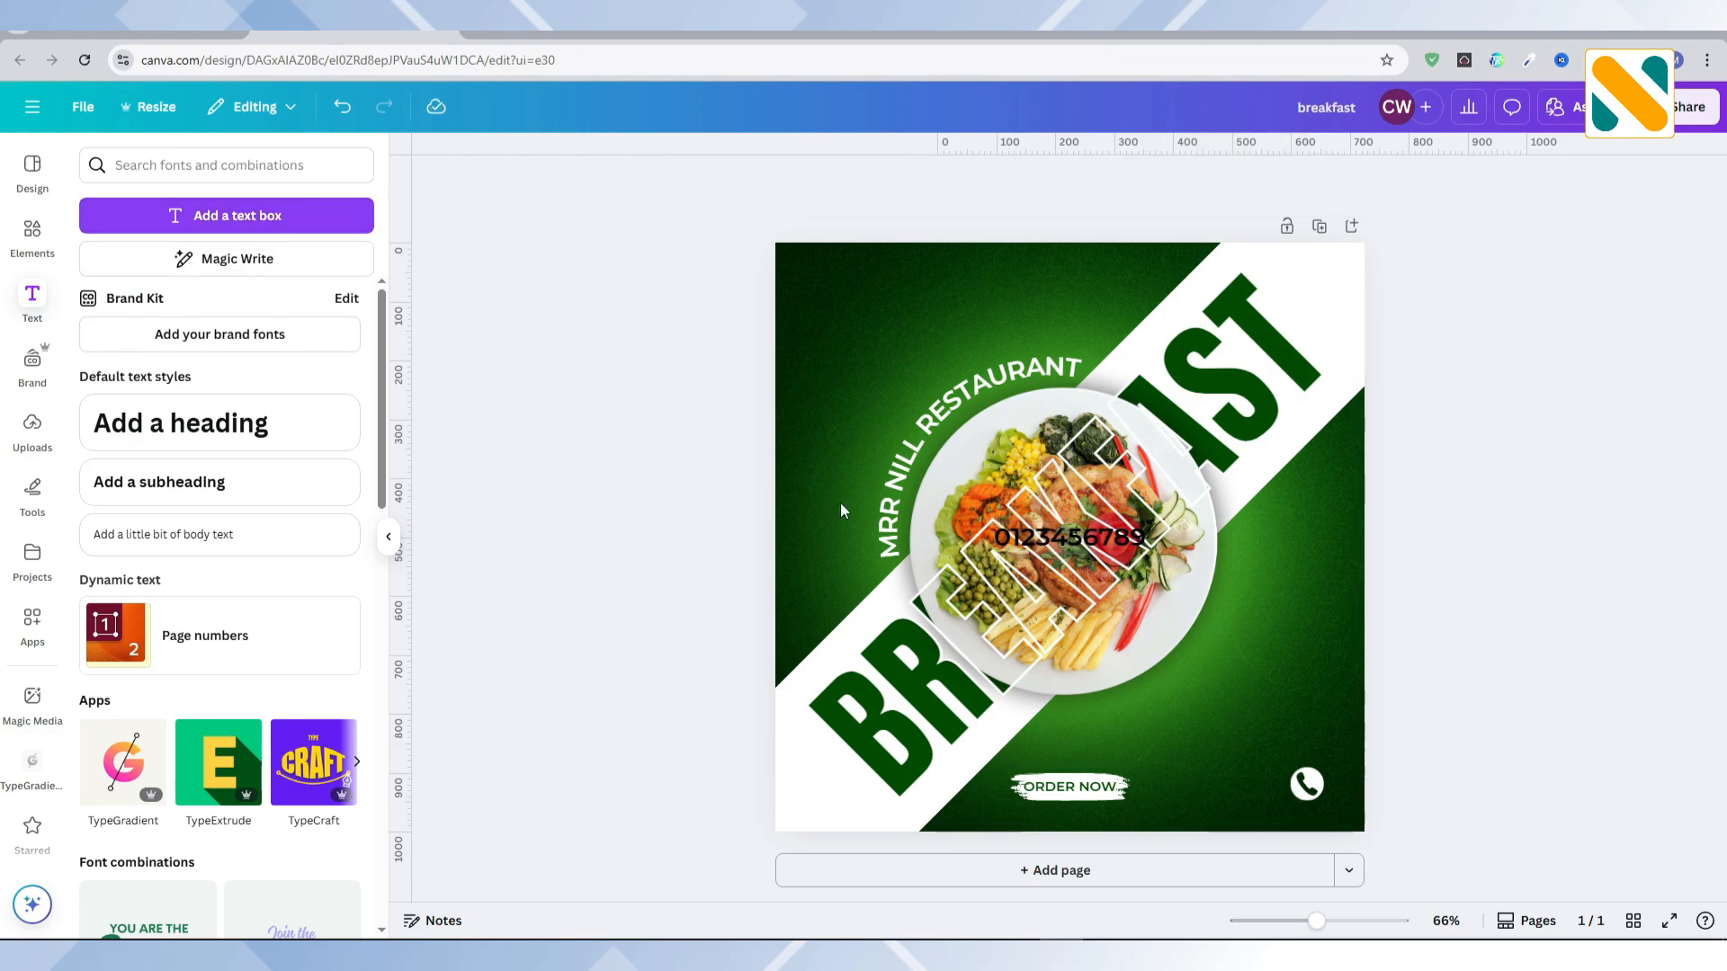
# Step: Colour the phone number white, shrink it to about size 14.3 and place it left of the phone icon
pyautogui.click(1091, 540)
pyautogui.click(887, 180)
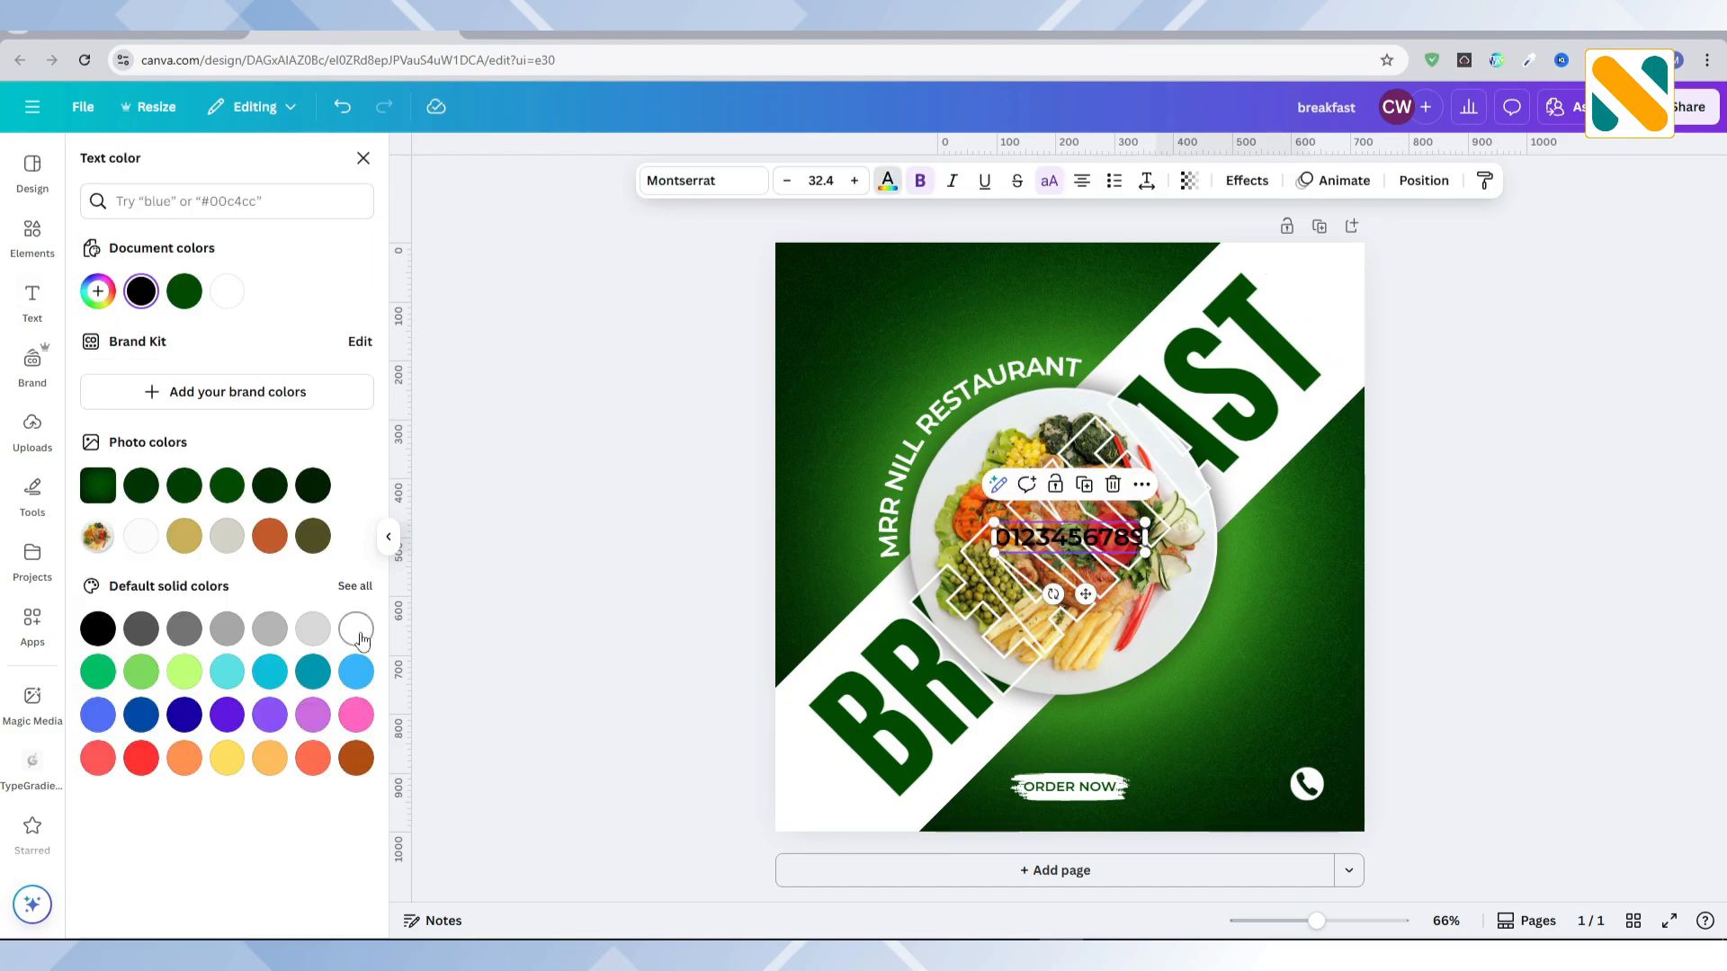
pyautogui.click(356, 629)
pyautogui.moveTo(1085, 593); pyautogui.dragTo(1217, 846)
pyautogui.moveTo(1130, 803); pyautogui.dragTo(1260, 773)
pyautogui.click(1264, 734)
pyautogui.doubleClick(1248, 732)
pyautogui.write('www')
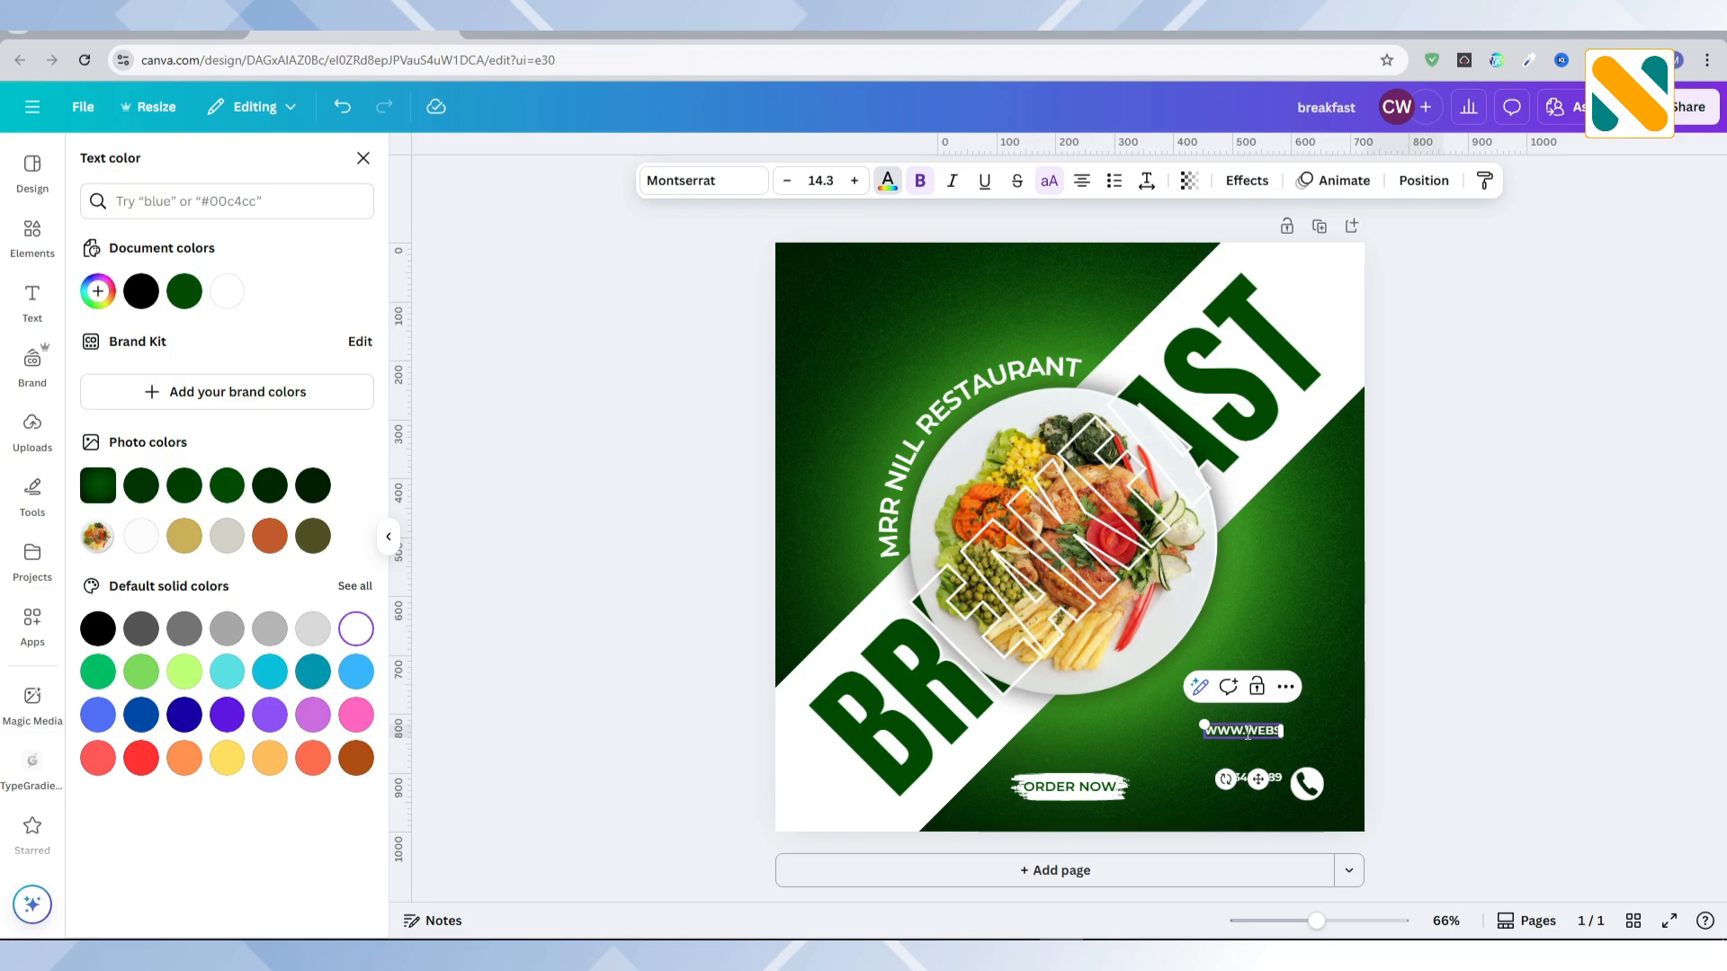
pyautogui.write('.website.com')
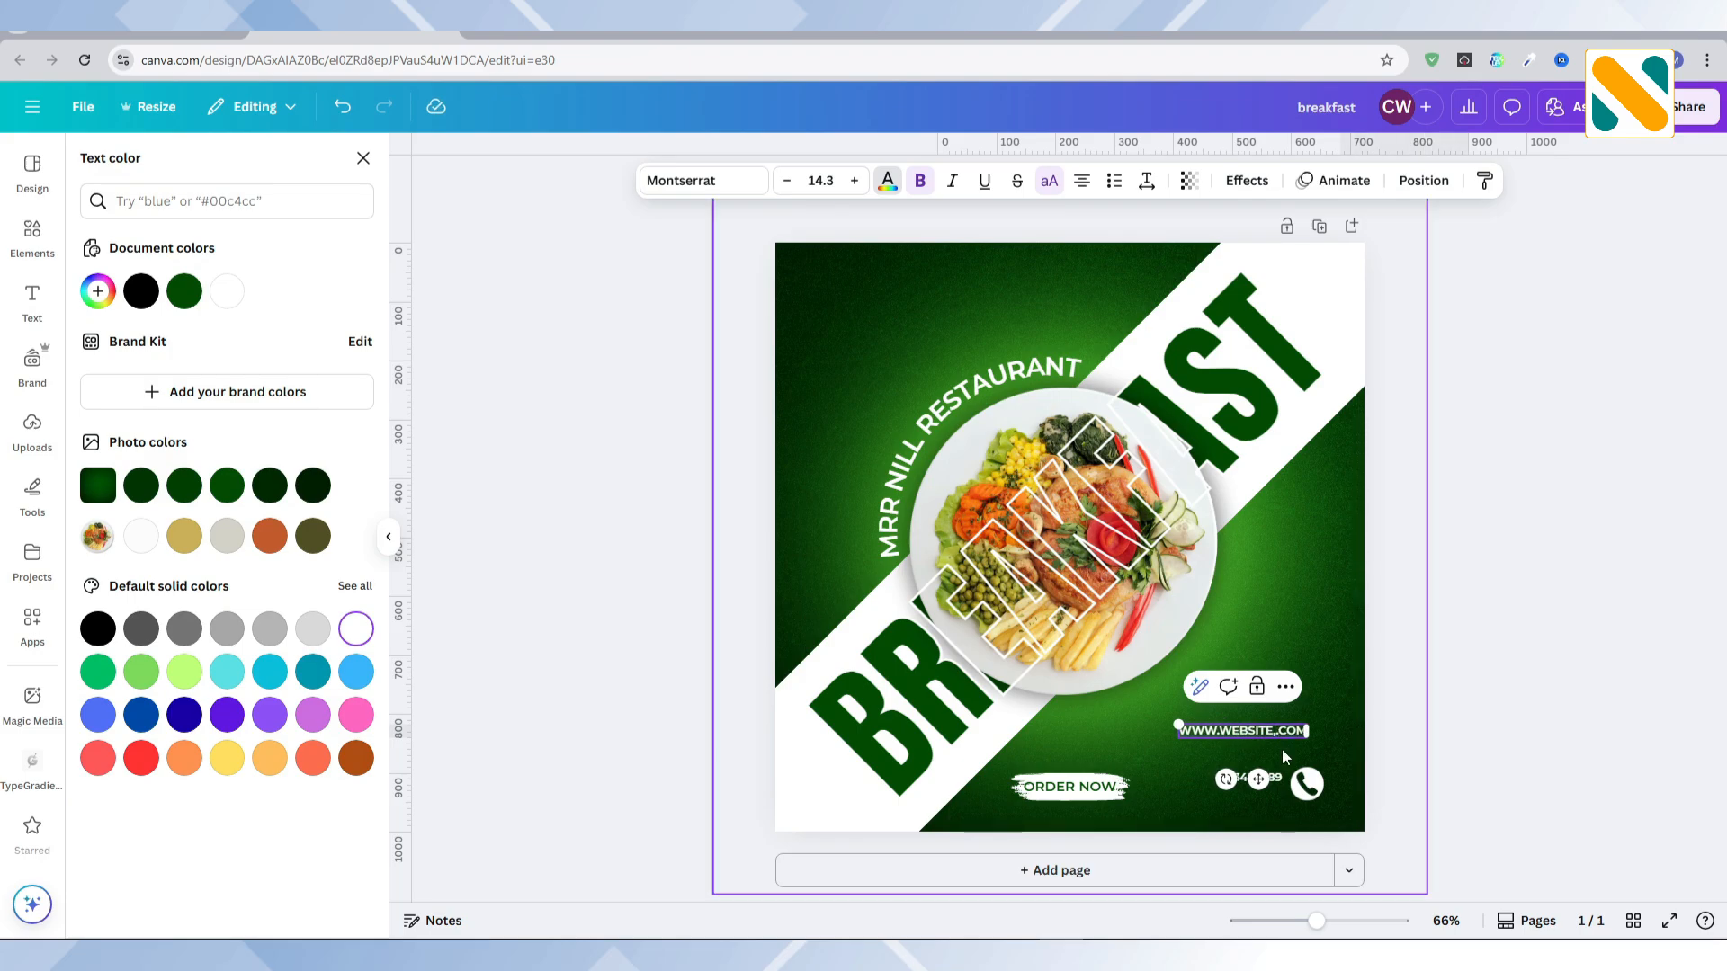
pyautogui.press('Escape')
pyautogui.click(1049, 182)
pyautogui.moveTo(1259, 780); pyautogui.dragTo(1214, 798)
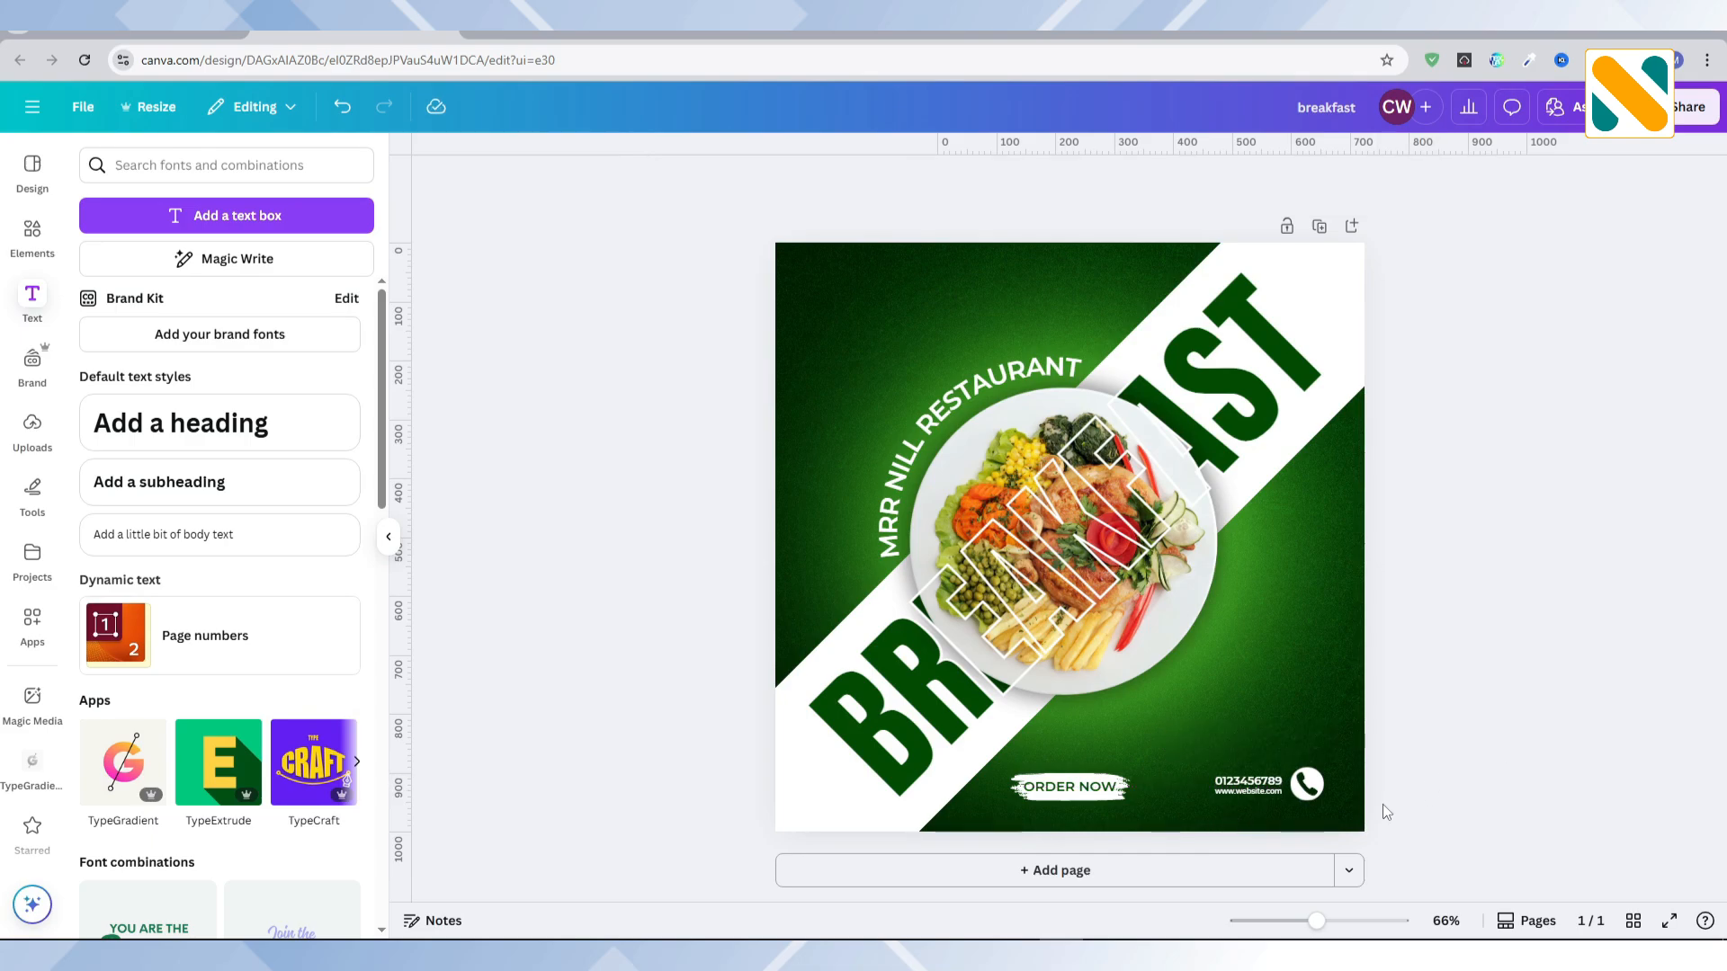
# Step: Enlarge the phone number and website lines slightly and align them with the phone icon in the lower-right corner
pyautogui.moveTo(1454, 762); pyautogui.dragTo(1232, 798)
pyautogui.moveTo(1213, 775); pyautogui.dragTo(1306, 787)
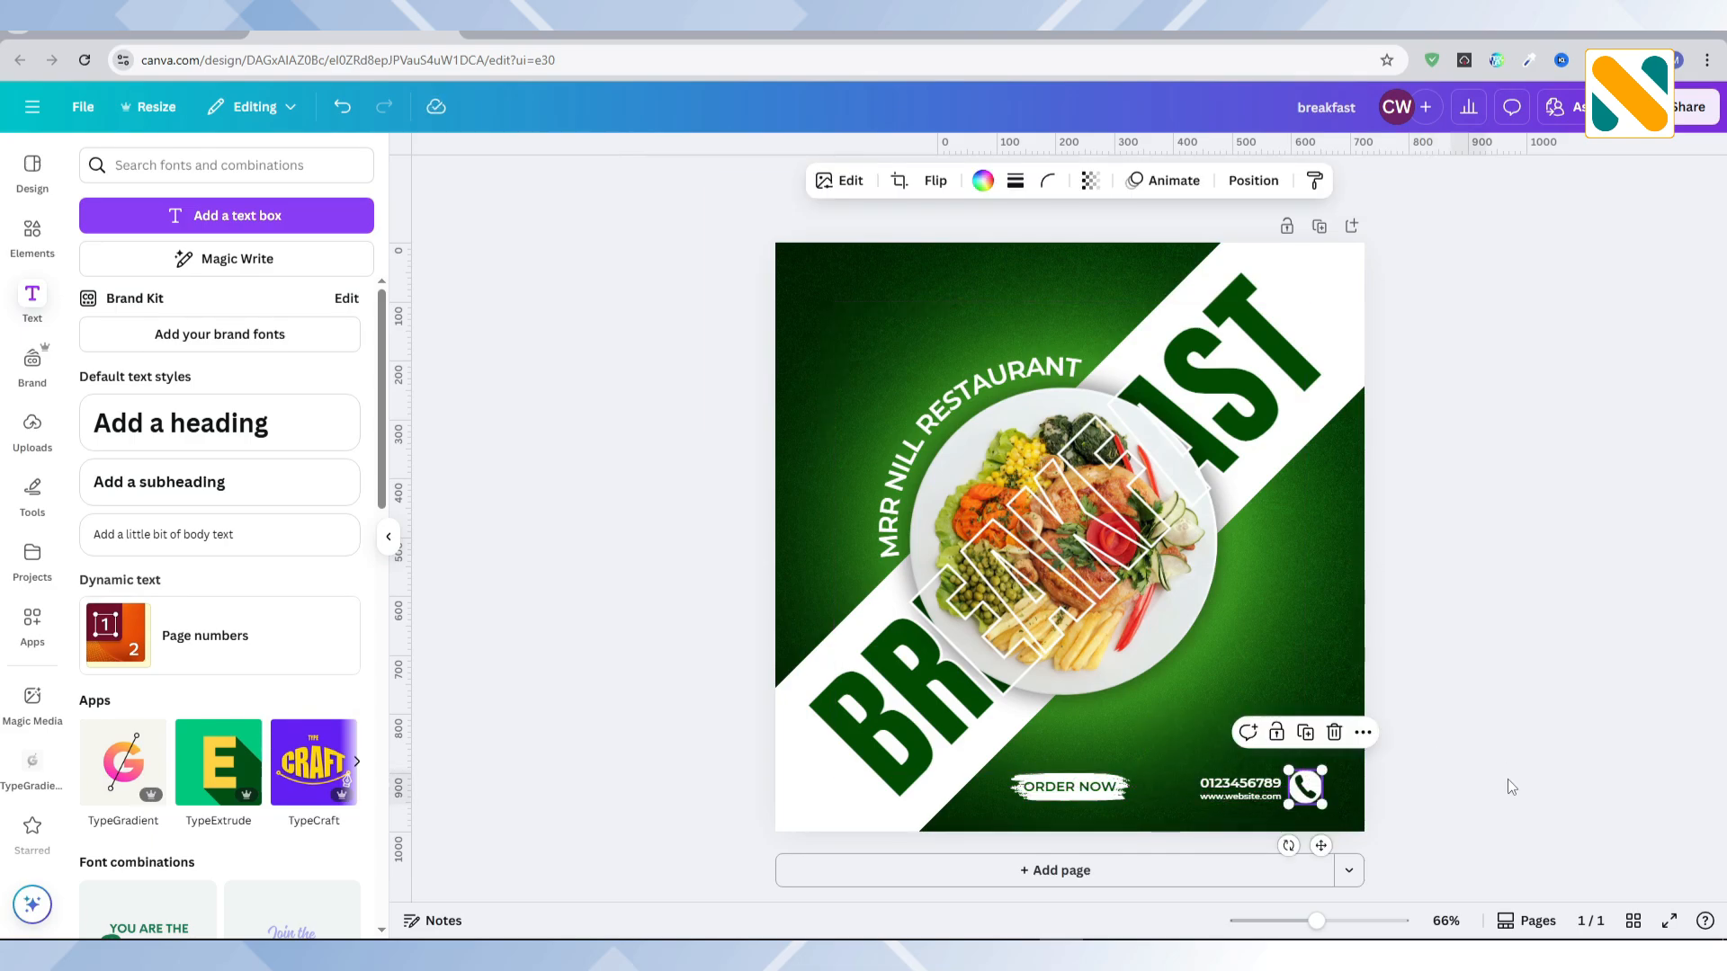
pyautogui.click(1510, 780)
pyautogui.click(1510, 779)
pyautogui.moveTo(1390, 833); pyautogui.dragTo(1191, 768)
pyautogui.click(1449, 716)
# Step: Search the graphics for "price sticker" and add the red starburst badge with the white zigzag outline
pyautogui.click(32, 236)
pyautogui.click(187, 167)
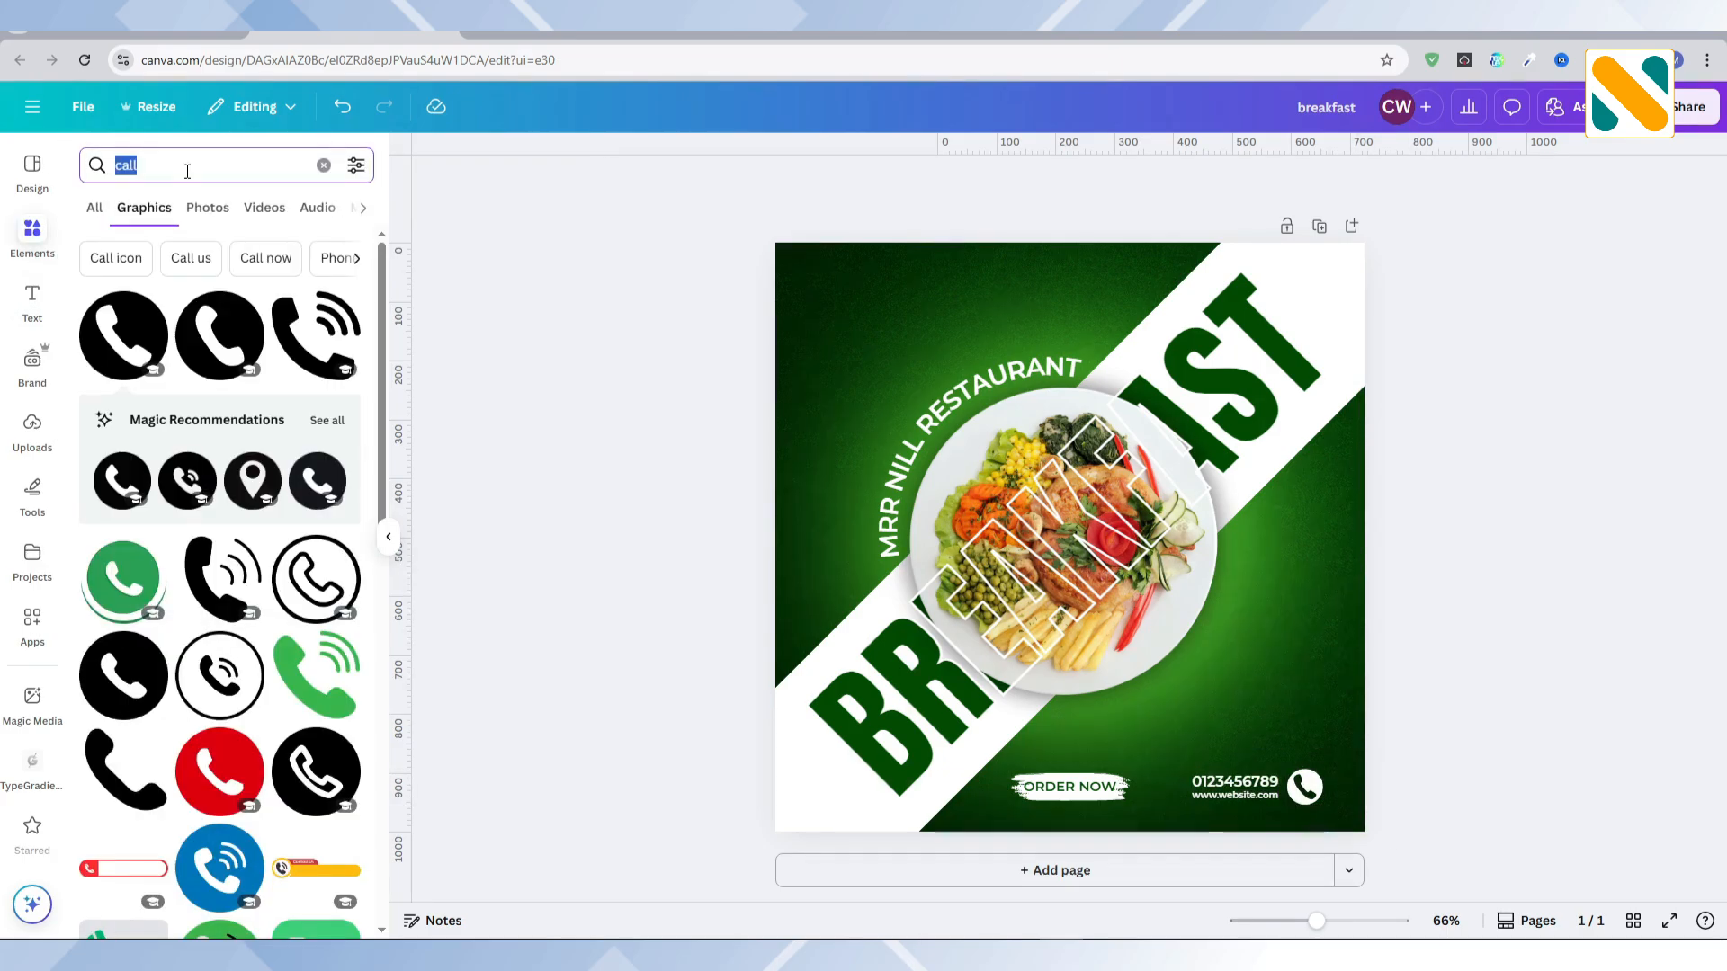
pyautogui.write('price s')
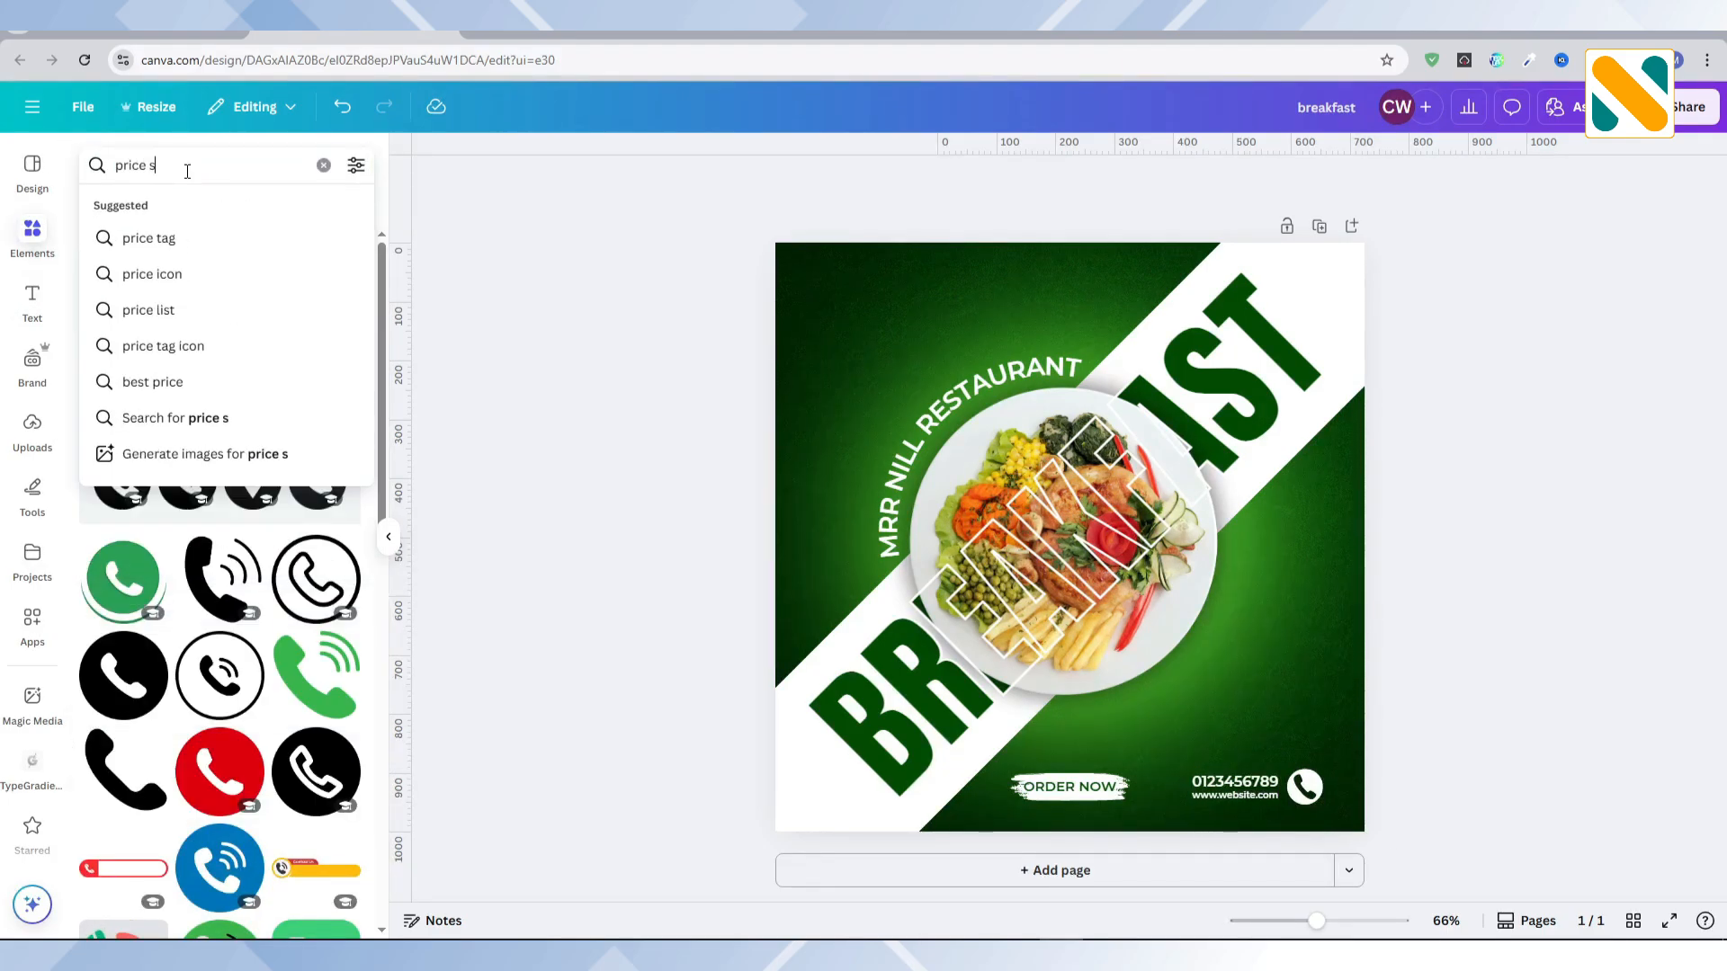
pyautogui.write('ticker')
pyautogui.press('Return')
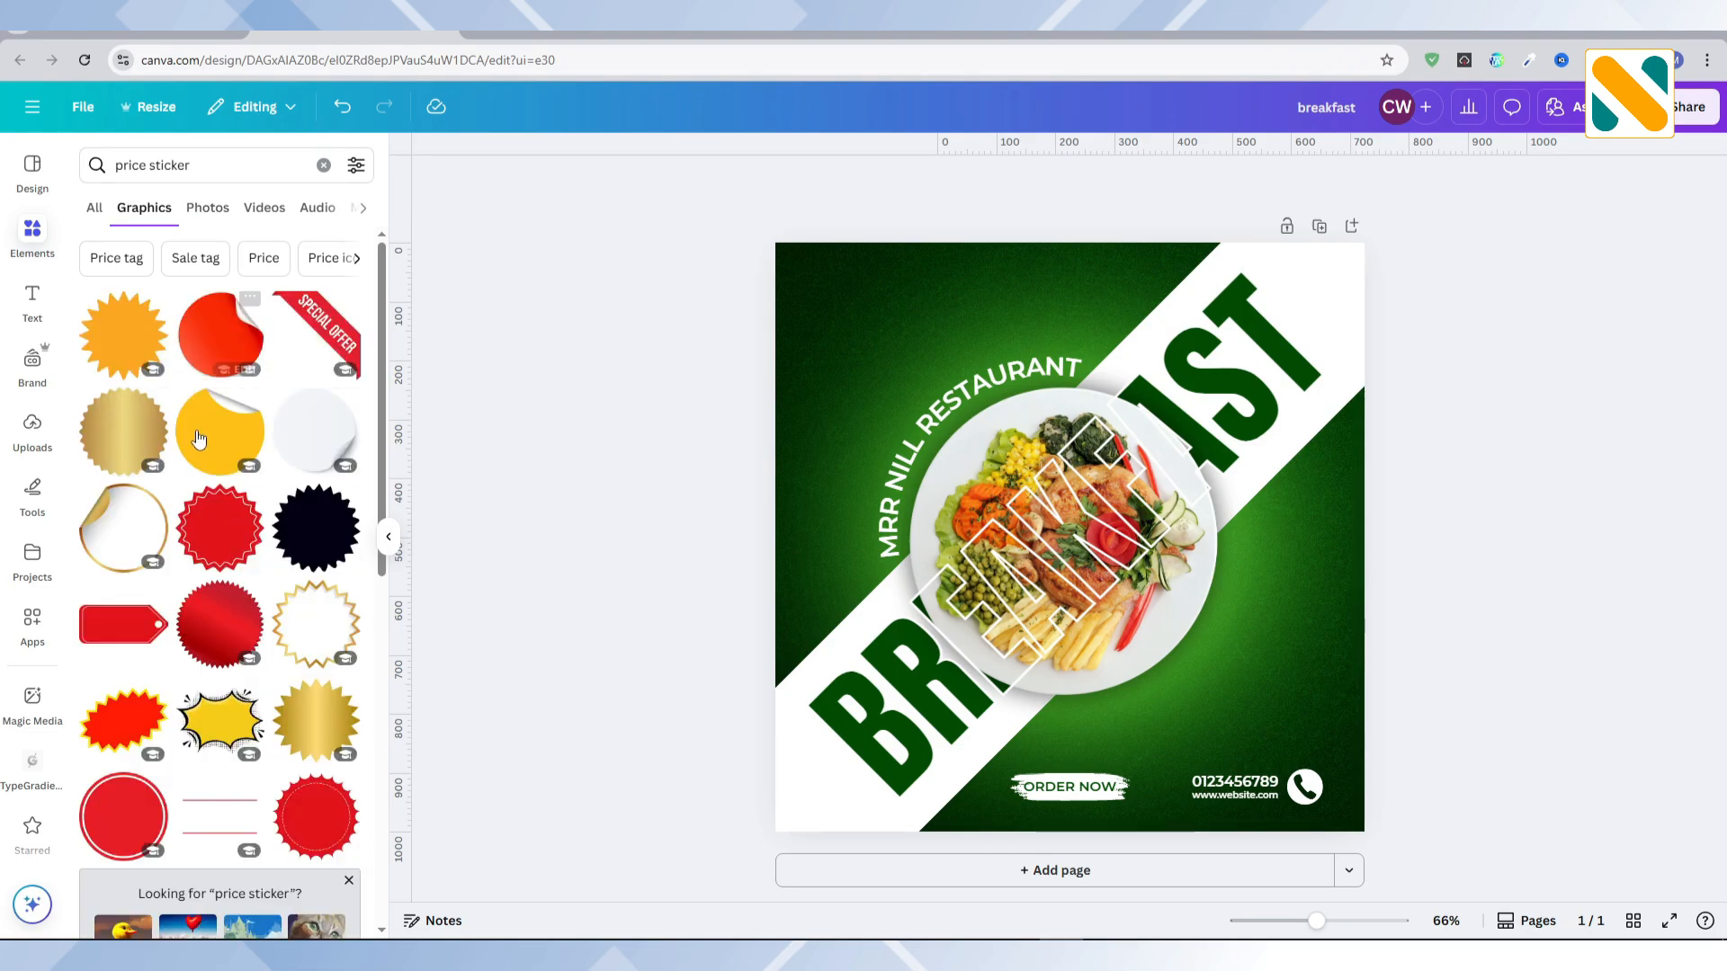
pyautogui.click(207, 518)
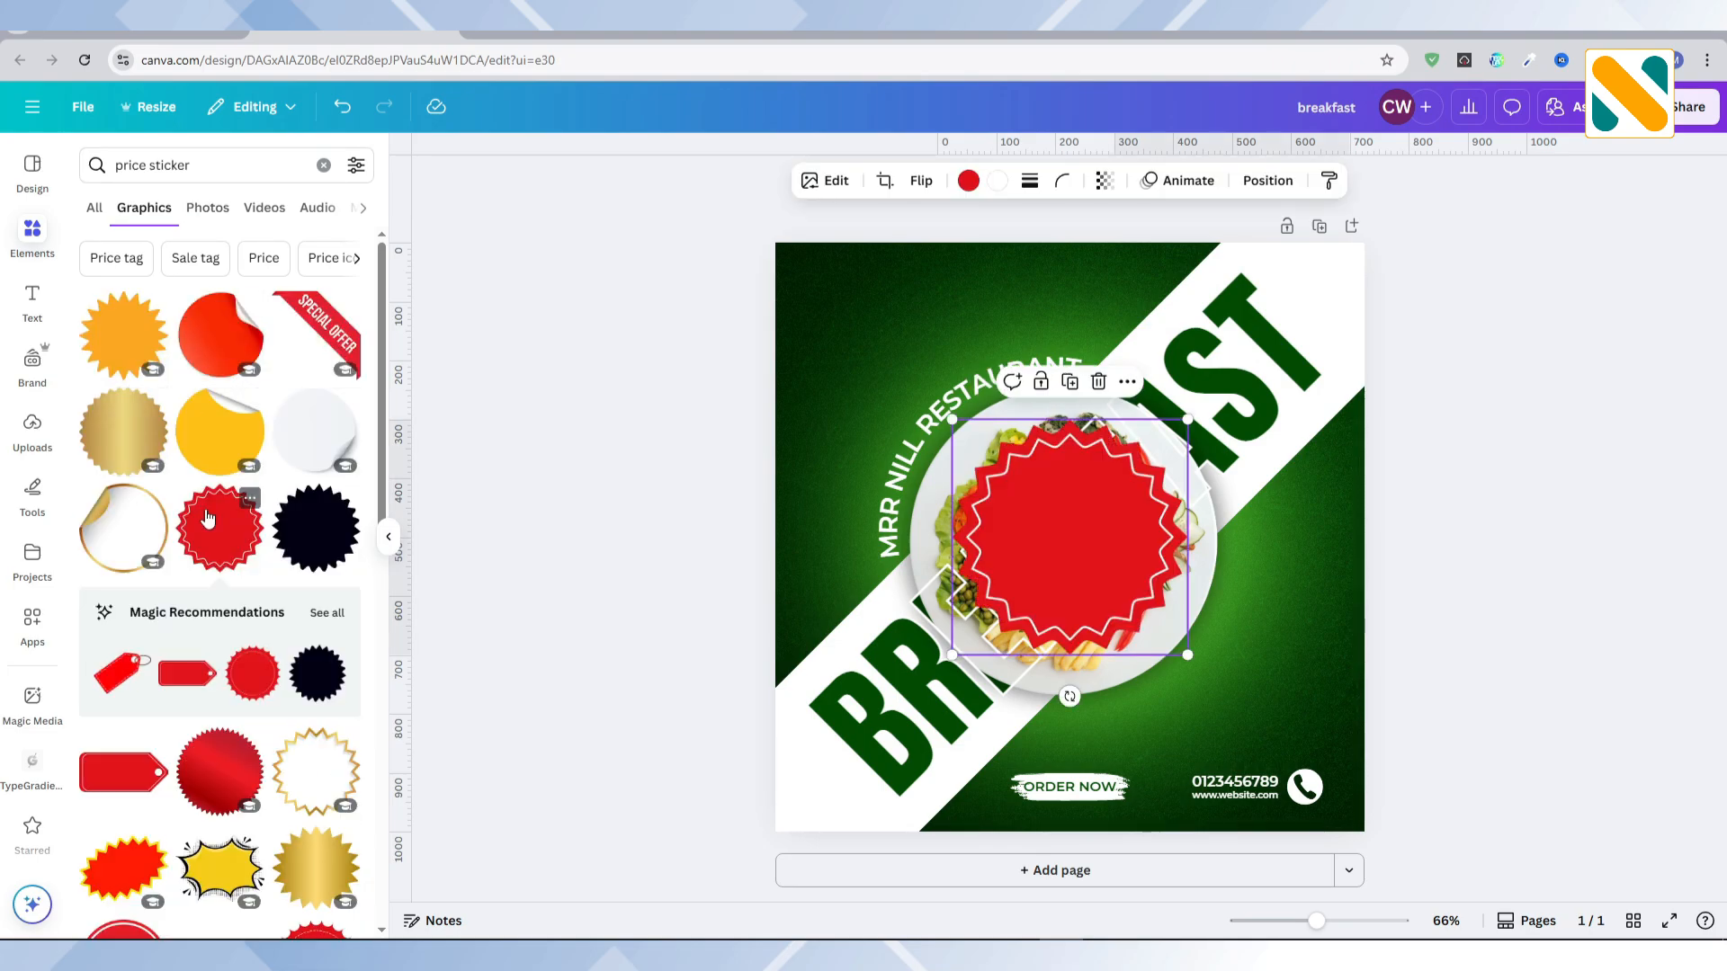
# Step: Recolour the starburst badge white with a dark green zigzag outline, and shrink it into place at the plate's lower-right edge
pyautogui.click(999, 182)
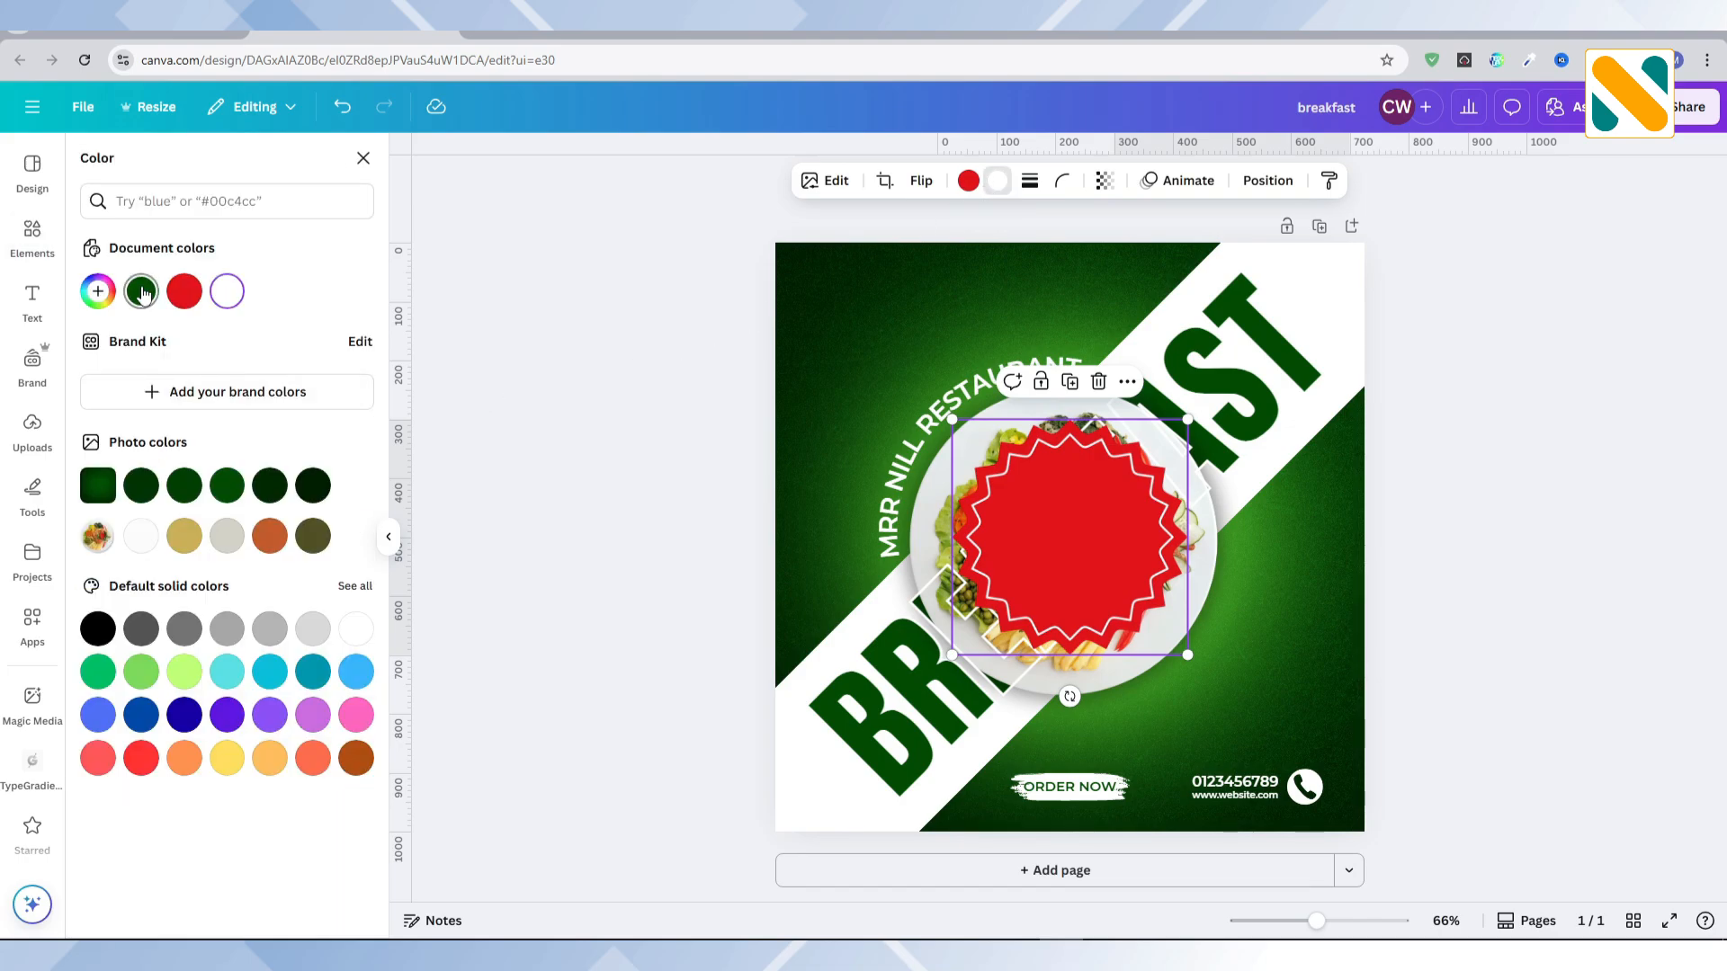
pyautogui.click(141, 292)
pyautogui.click(967, 182)
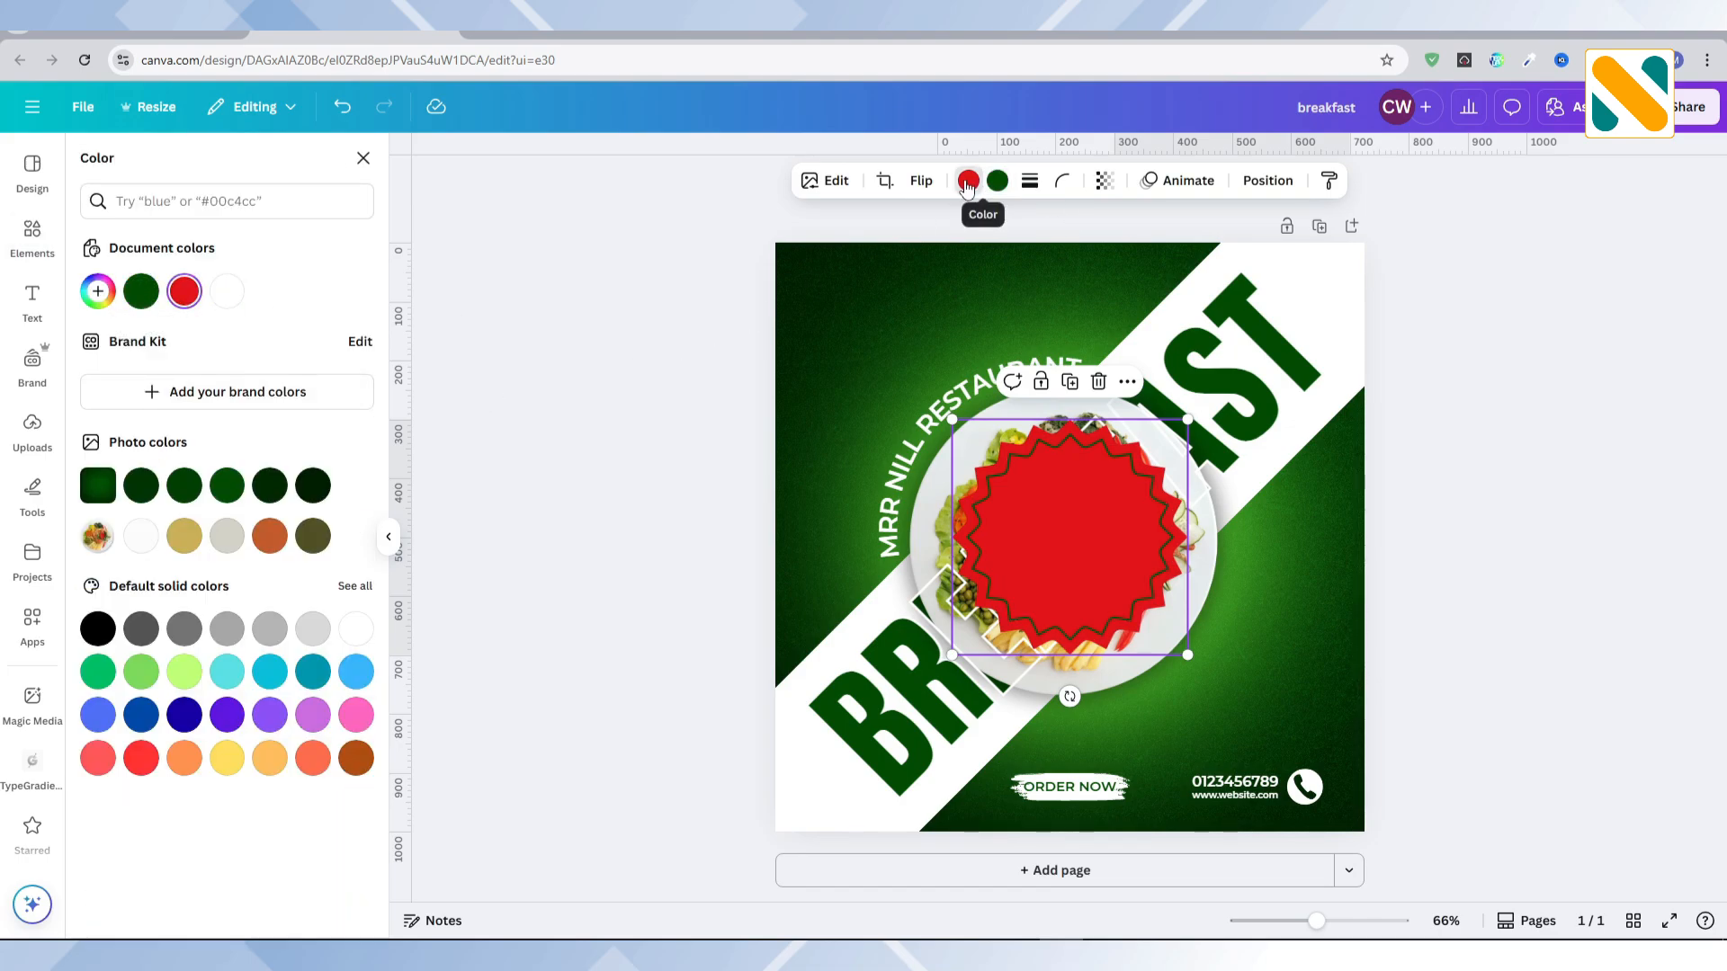
pyautogui.click(356, 631)
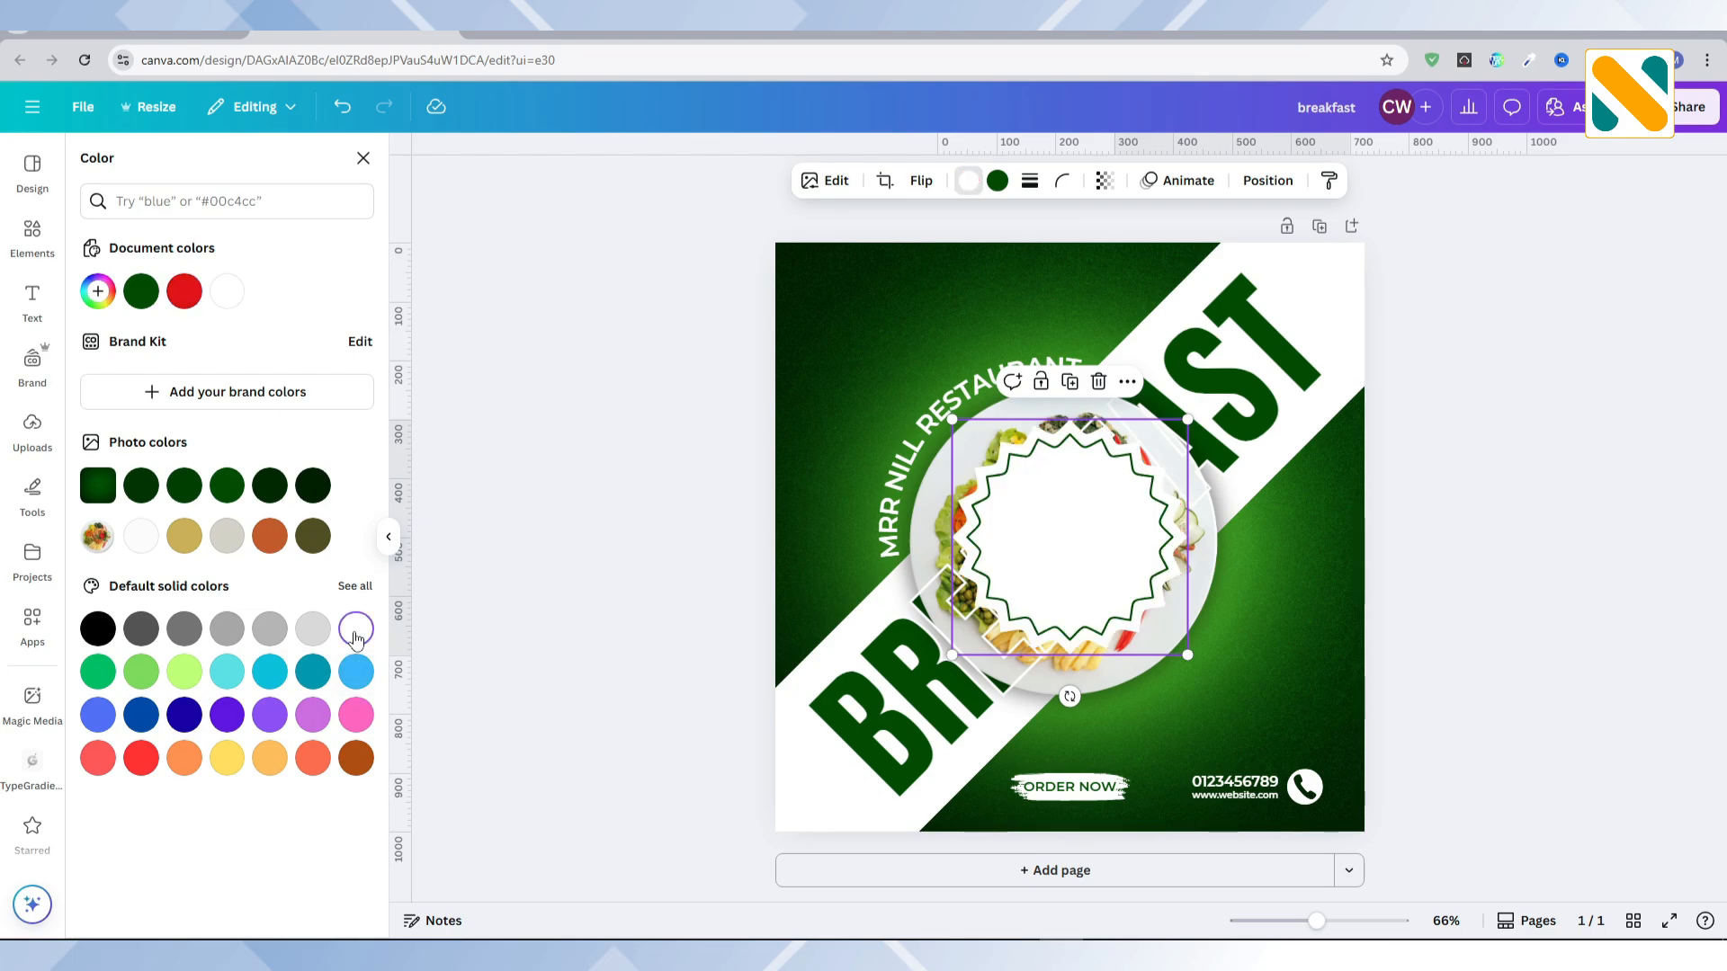
pyautogui.moveTo(954, 418); pyautogui.dragTo(1096, 563)
pyautogui.moveTo(1210, 641)
pyautogui.mouseDown()
pyautogui.moveTo(1251, 626)
pyautogui.moveTo(1239, 642)
pyautogui.mouseUp()
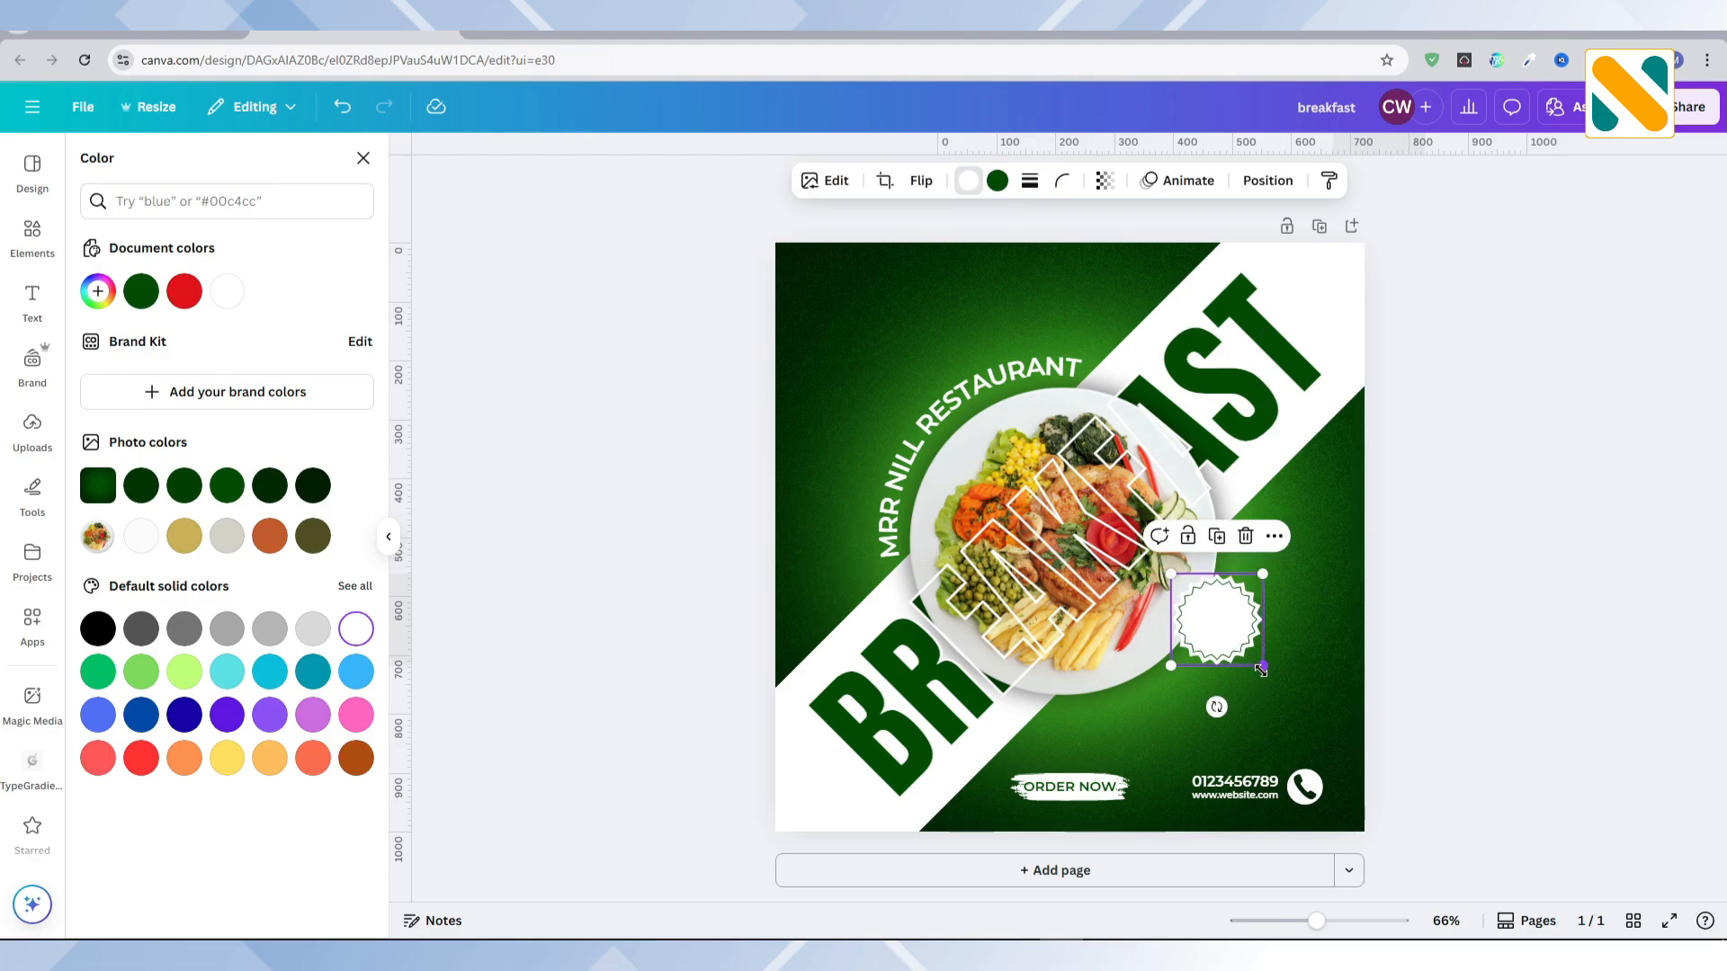
pyautogui.moveTo(1261, 670); pyautogui.dragTo(1263, 671)
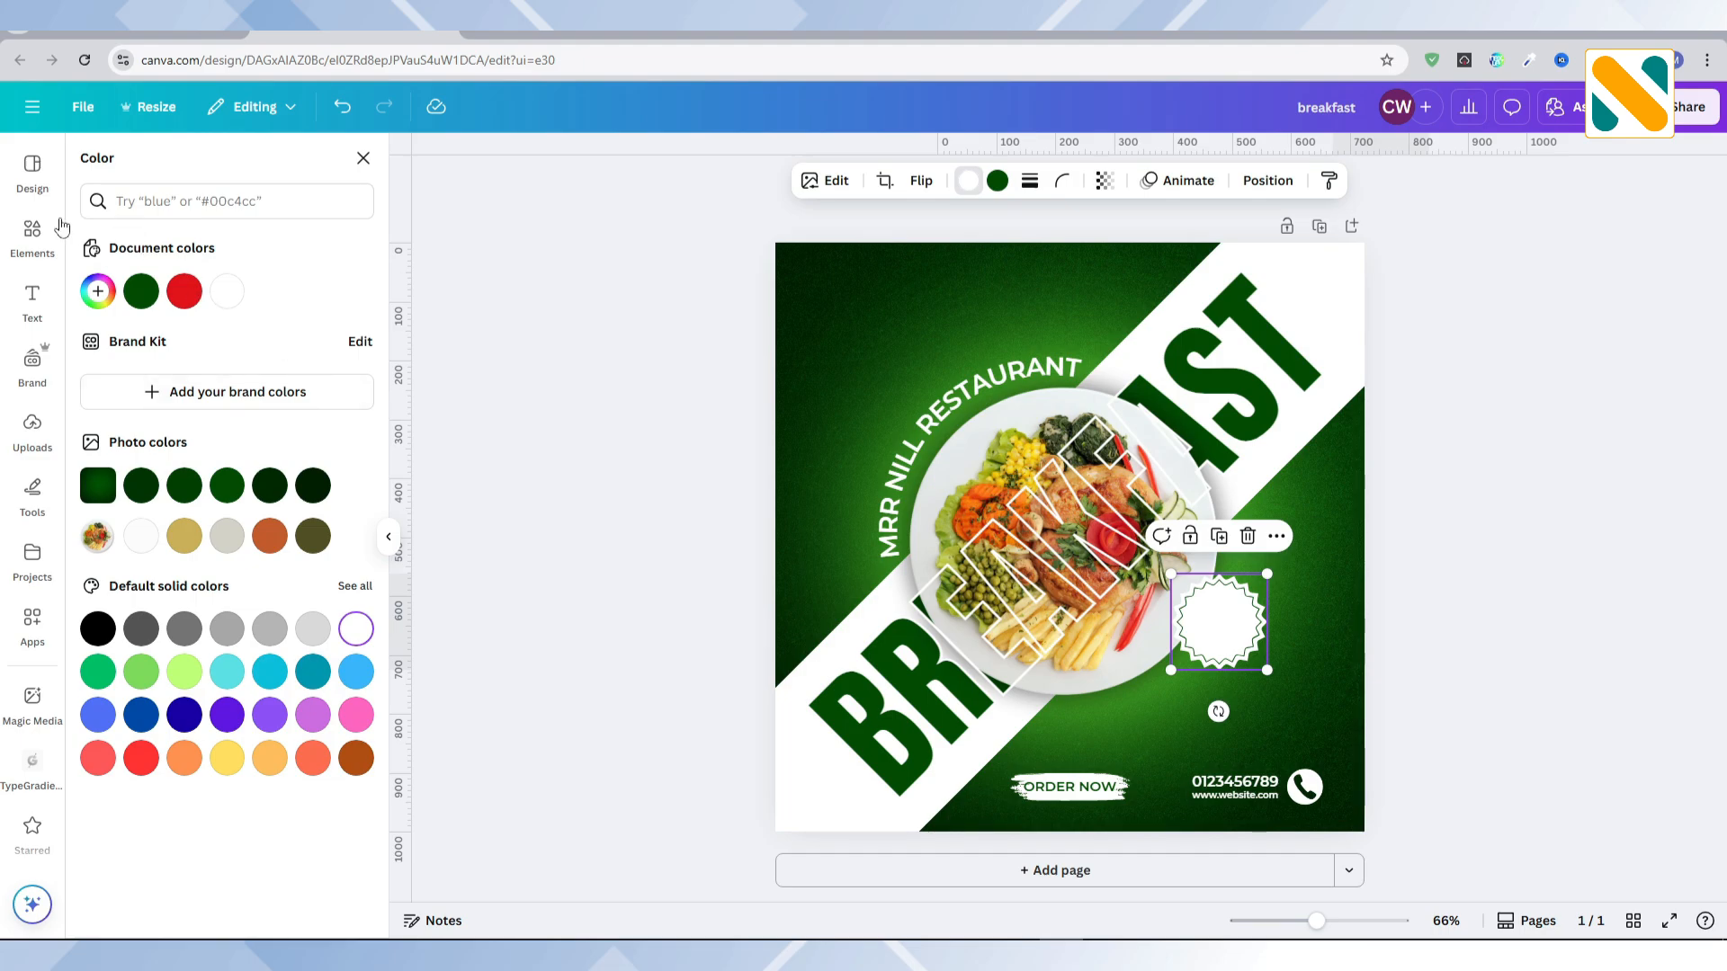
# Step: Search the graphics for "shadow" and add the round, soft-edged black shadow with the dark centre
pyautogui.click(32, 236)
pyautogui.click(213, 169)
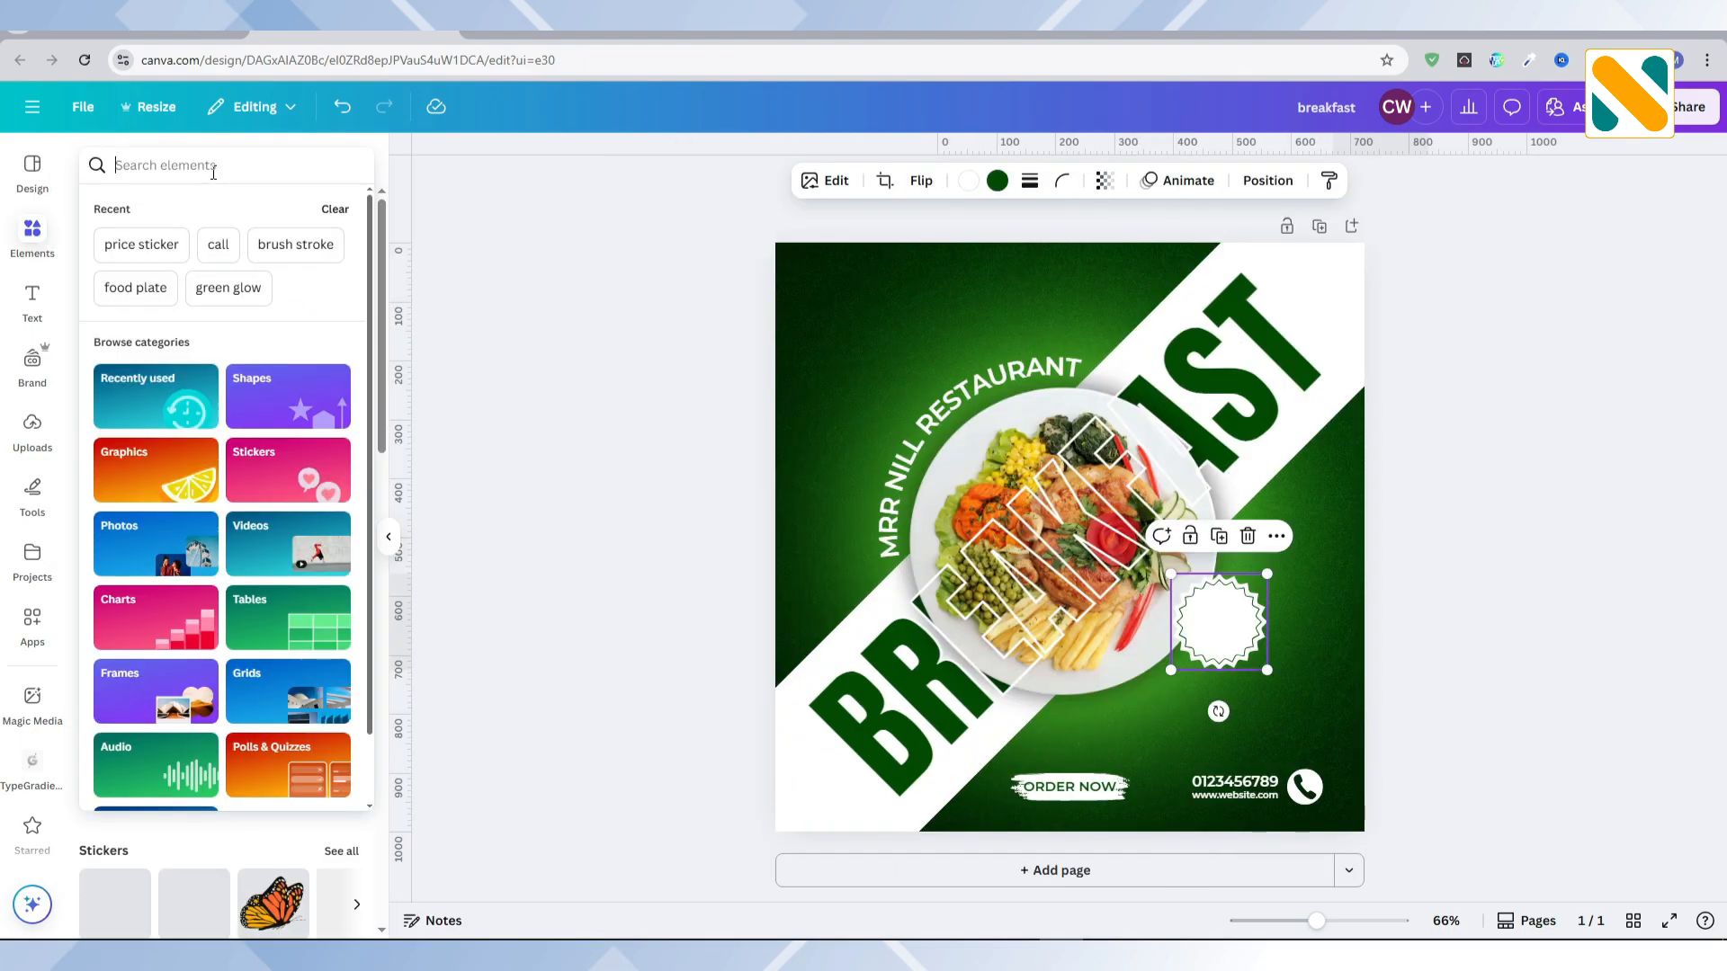
pyautogui.write('shadow')
pyautogui.press('Return')
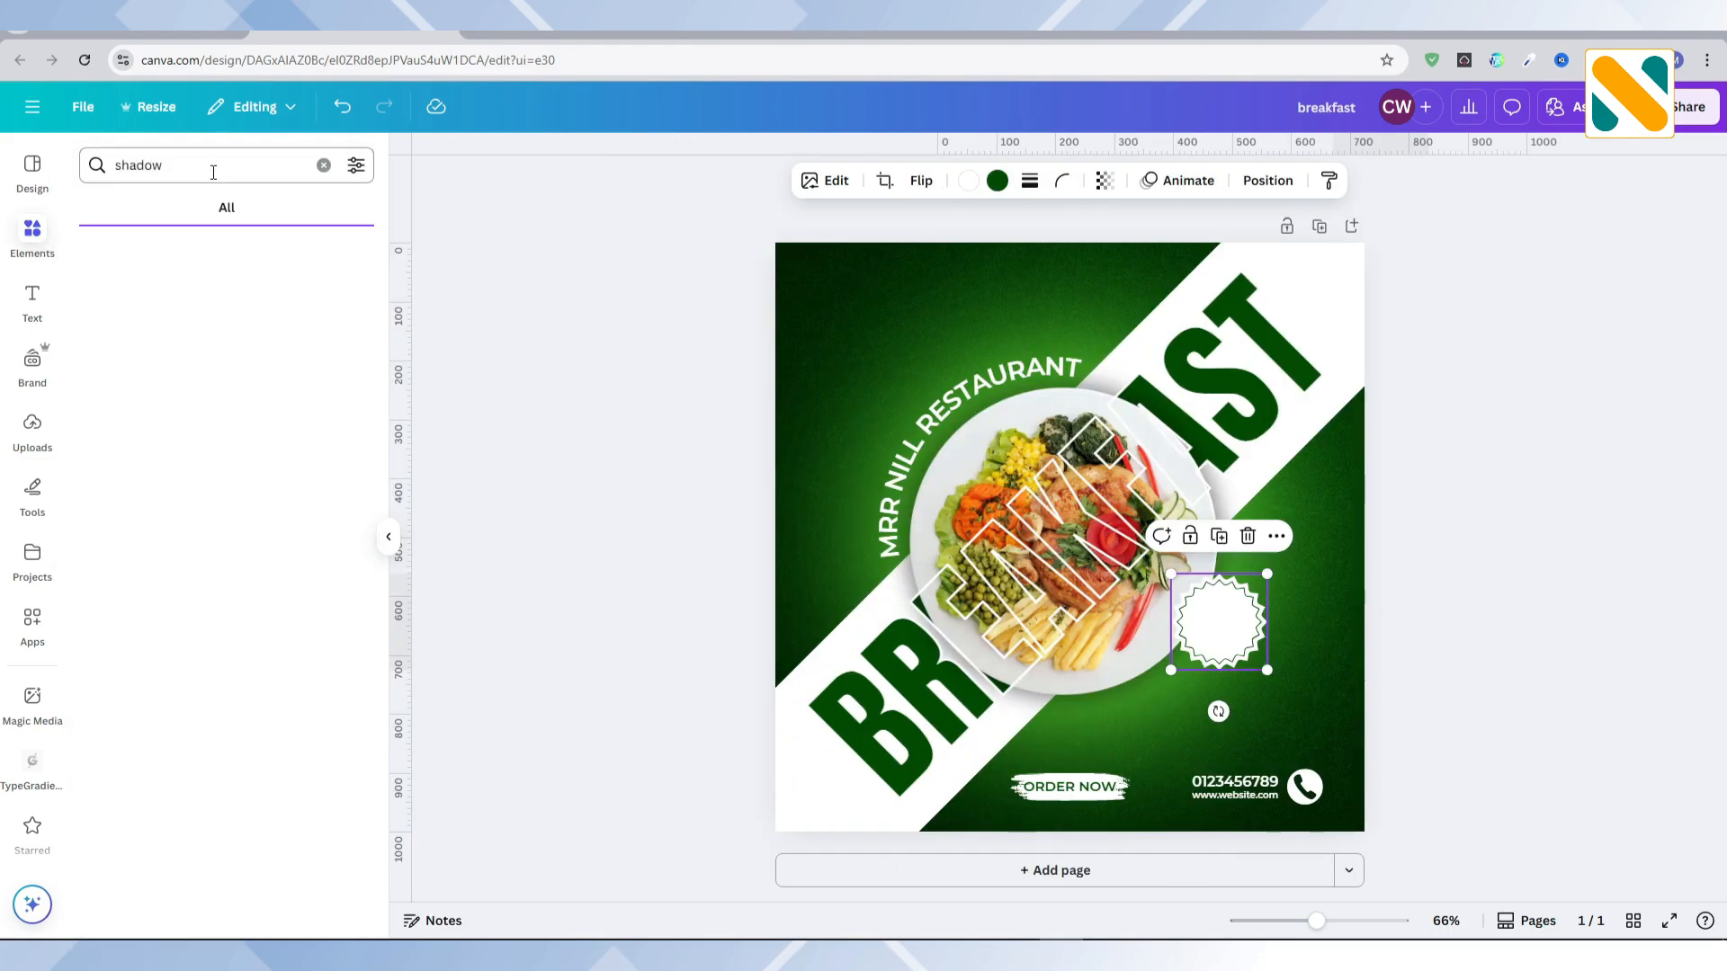
pyautogui.click(142, 216)
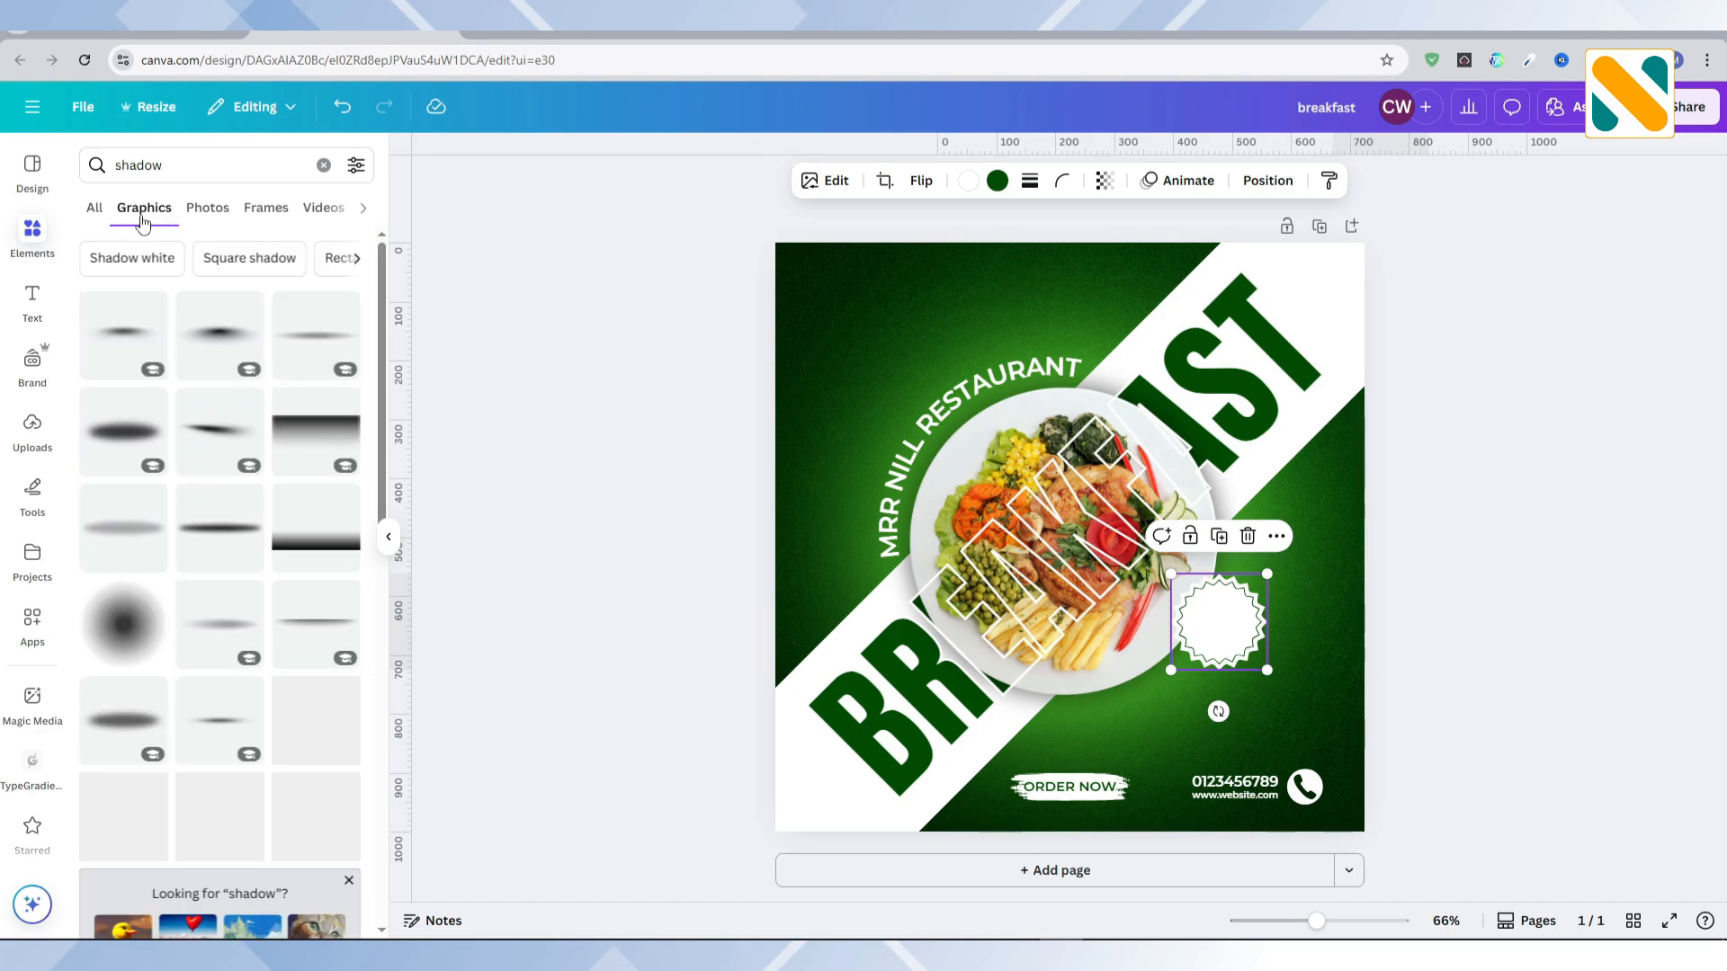
pyautogui.scroll(-1, 164, 365)
pyautogui.scroll(-2, 165, 365)
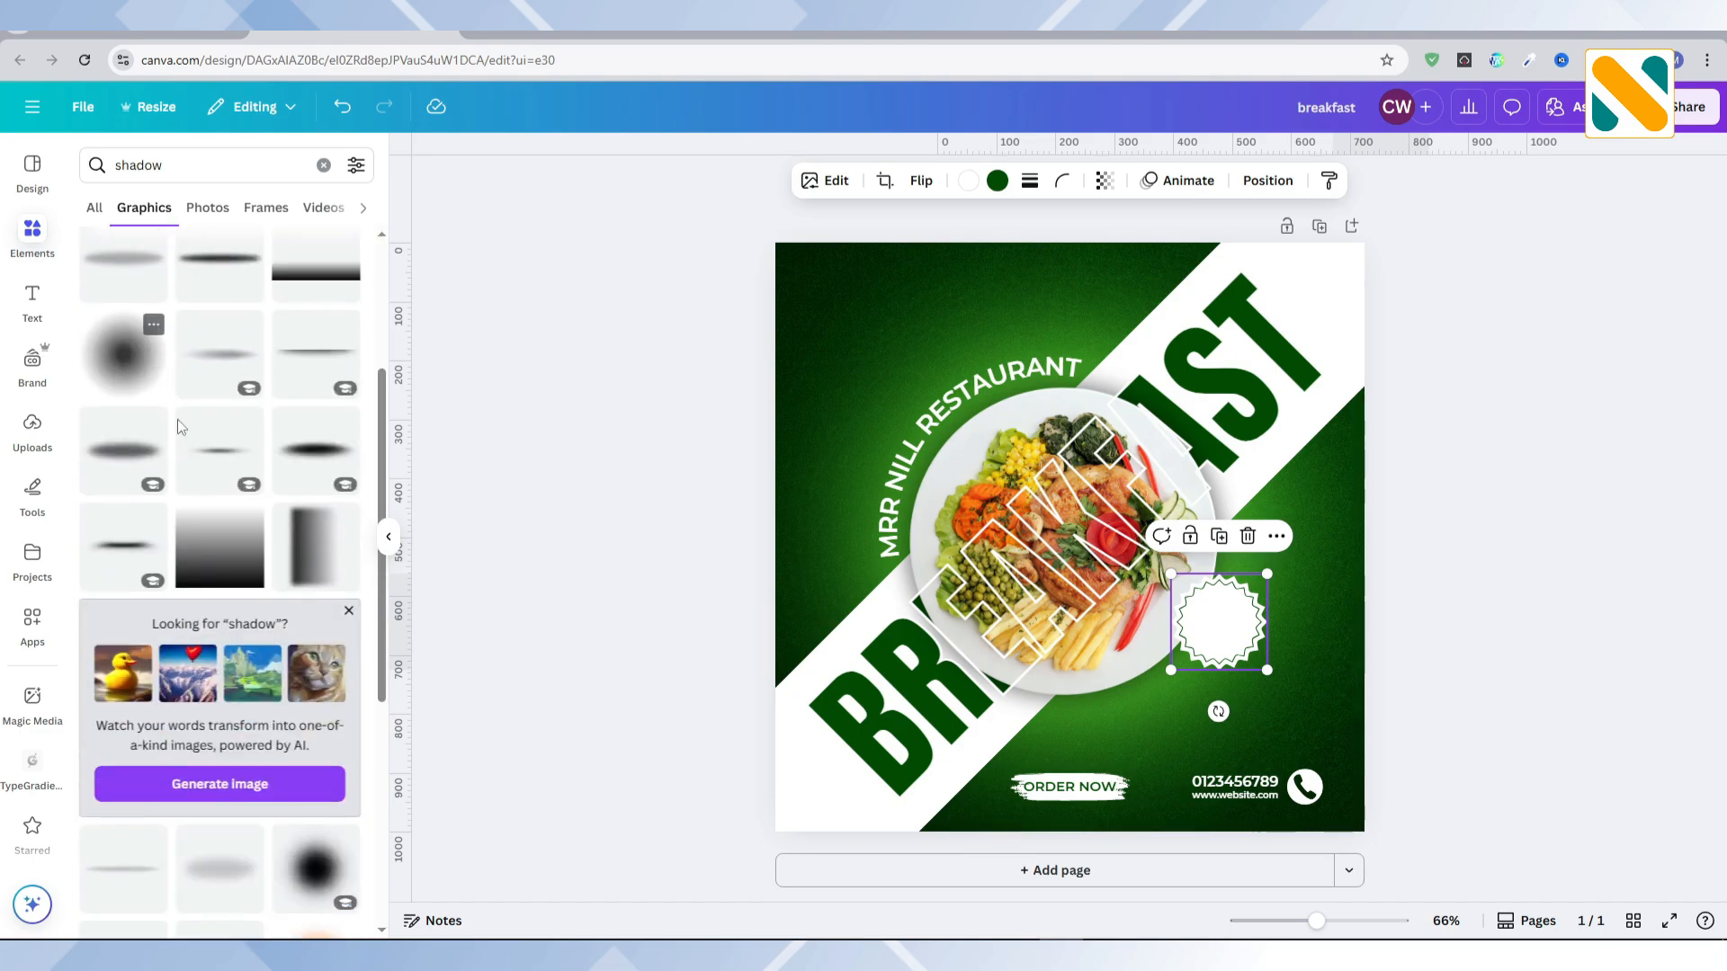
pyautogui.click(315, 865)
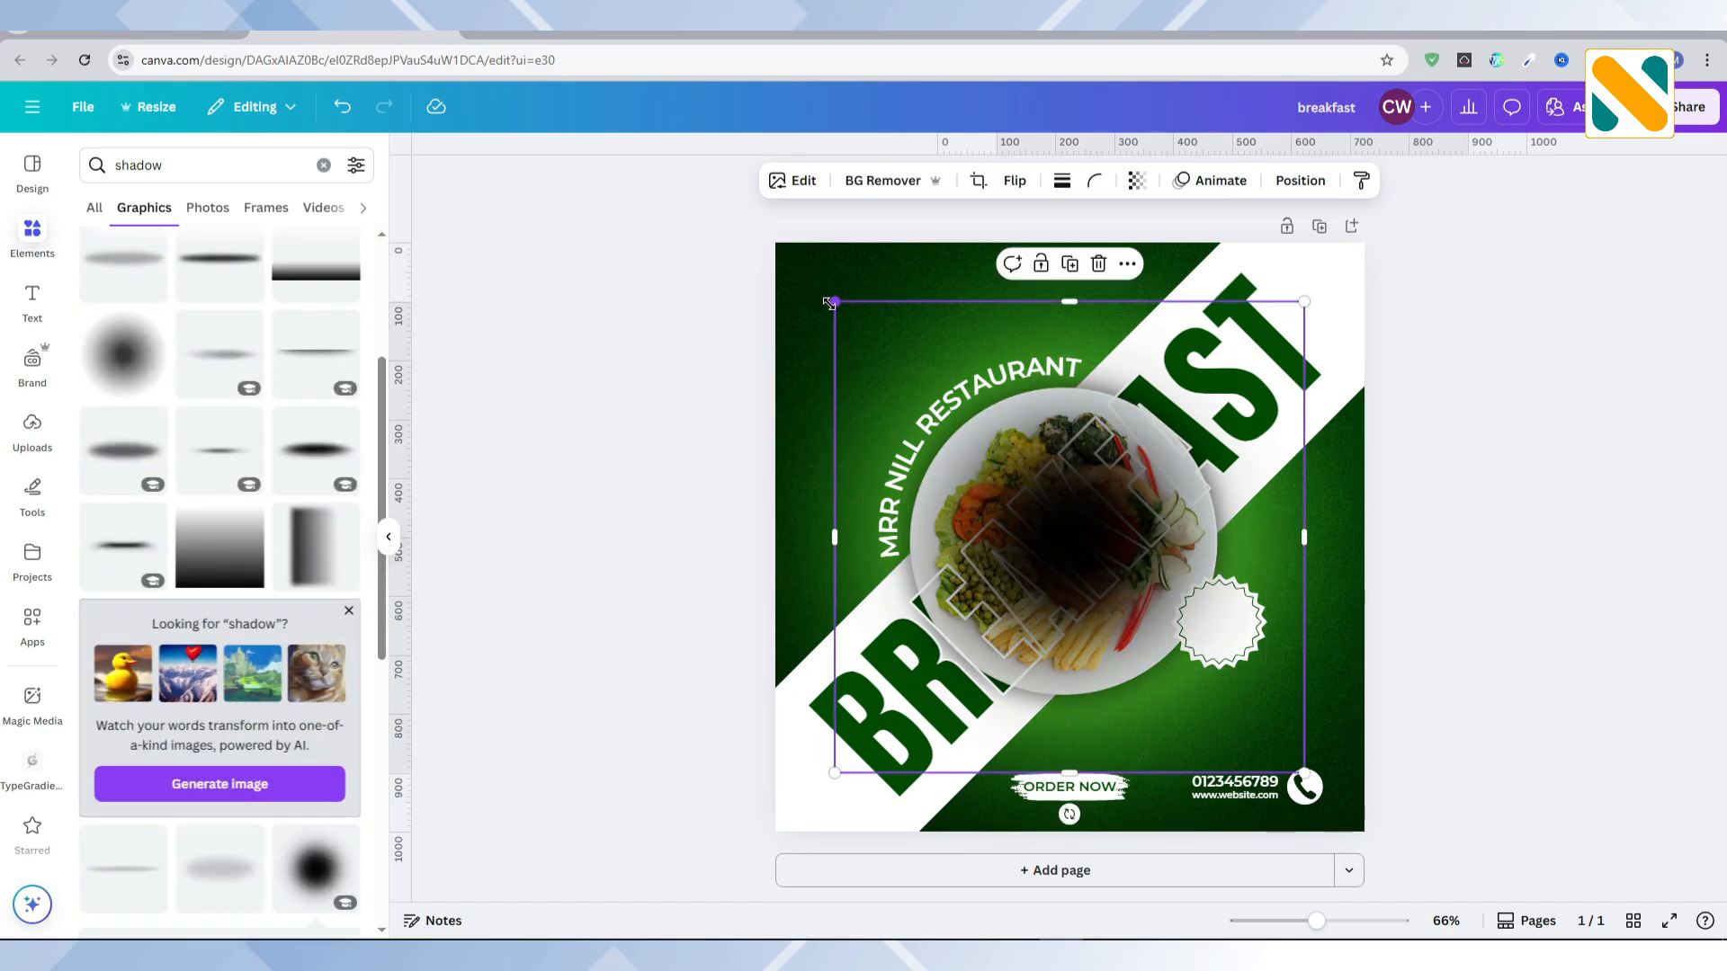
# Step: Shrink the round shadow, centre it on the price badge and send it backward behind the badge
pyautogui.moveTo(829, 303); pyautogui.dragTo(1137, 602)
pyautogui.moveTo(1233, 709); pyautogui.dragTo(1233, 653)
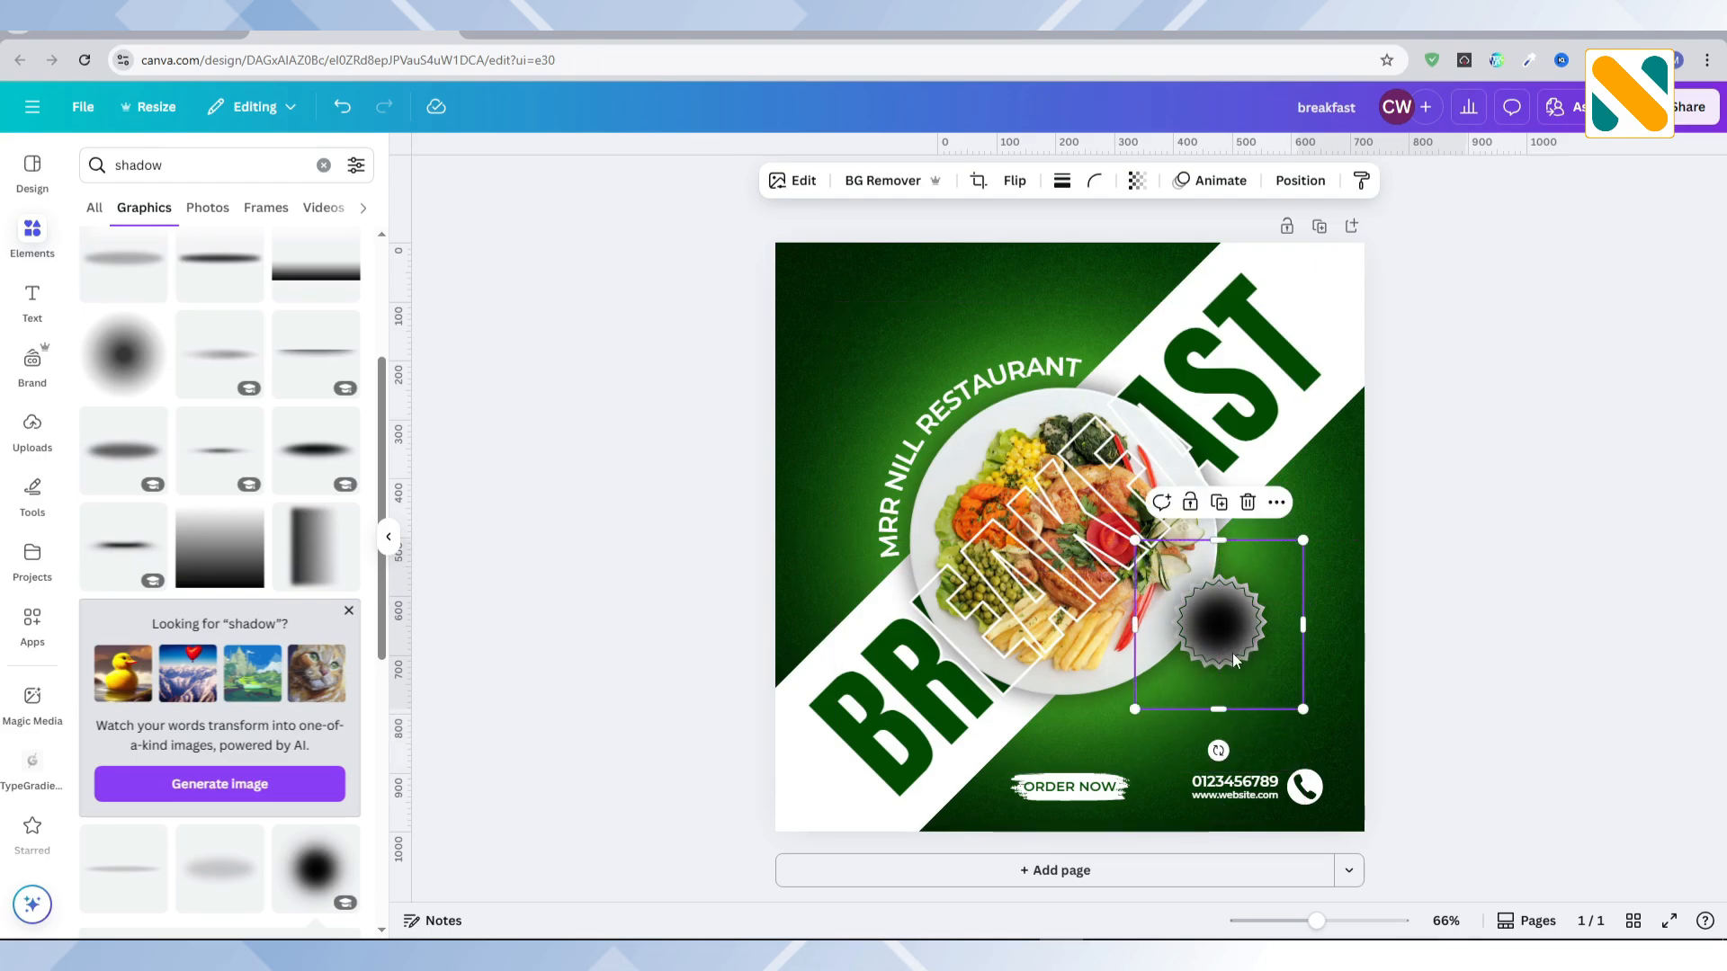
pyautogui.click(1276, 502)
pyautogui.moveTo(1455, 743)
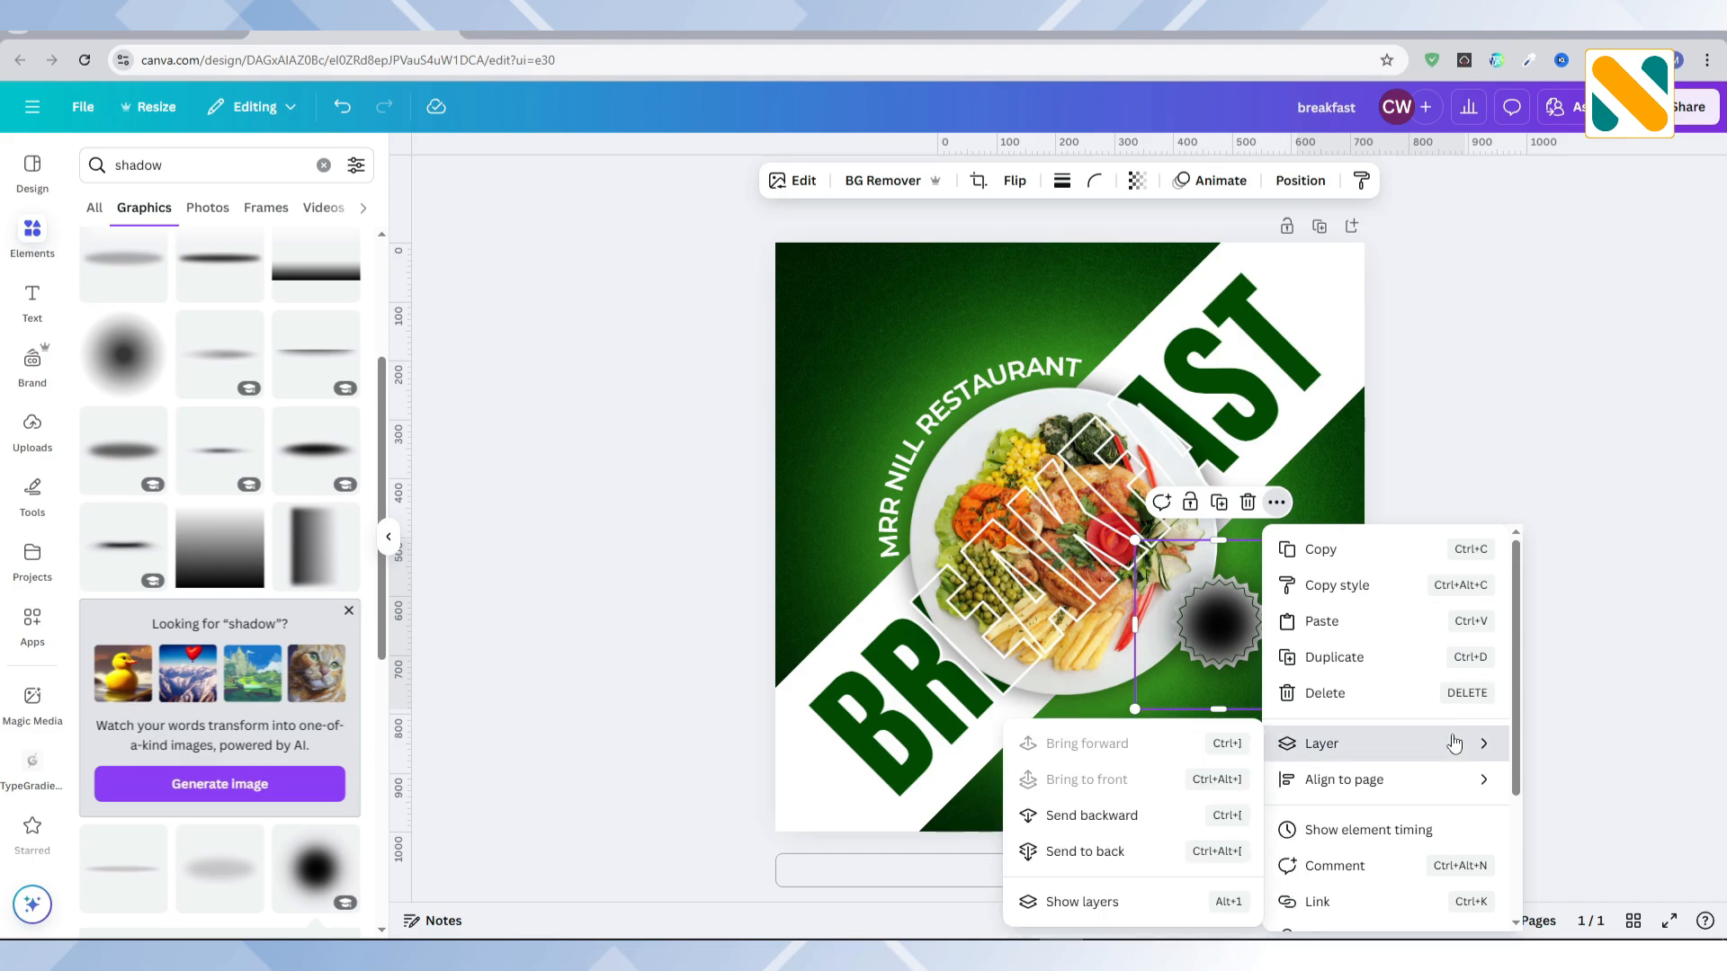
pyautogui.click(1139, 813)
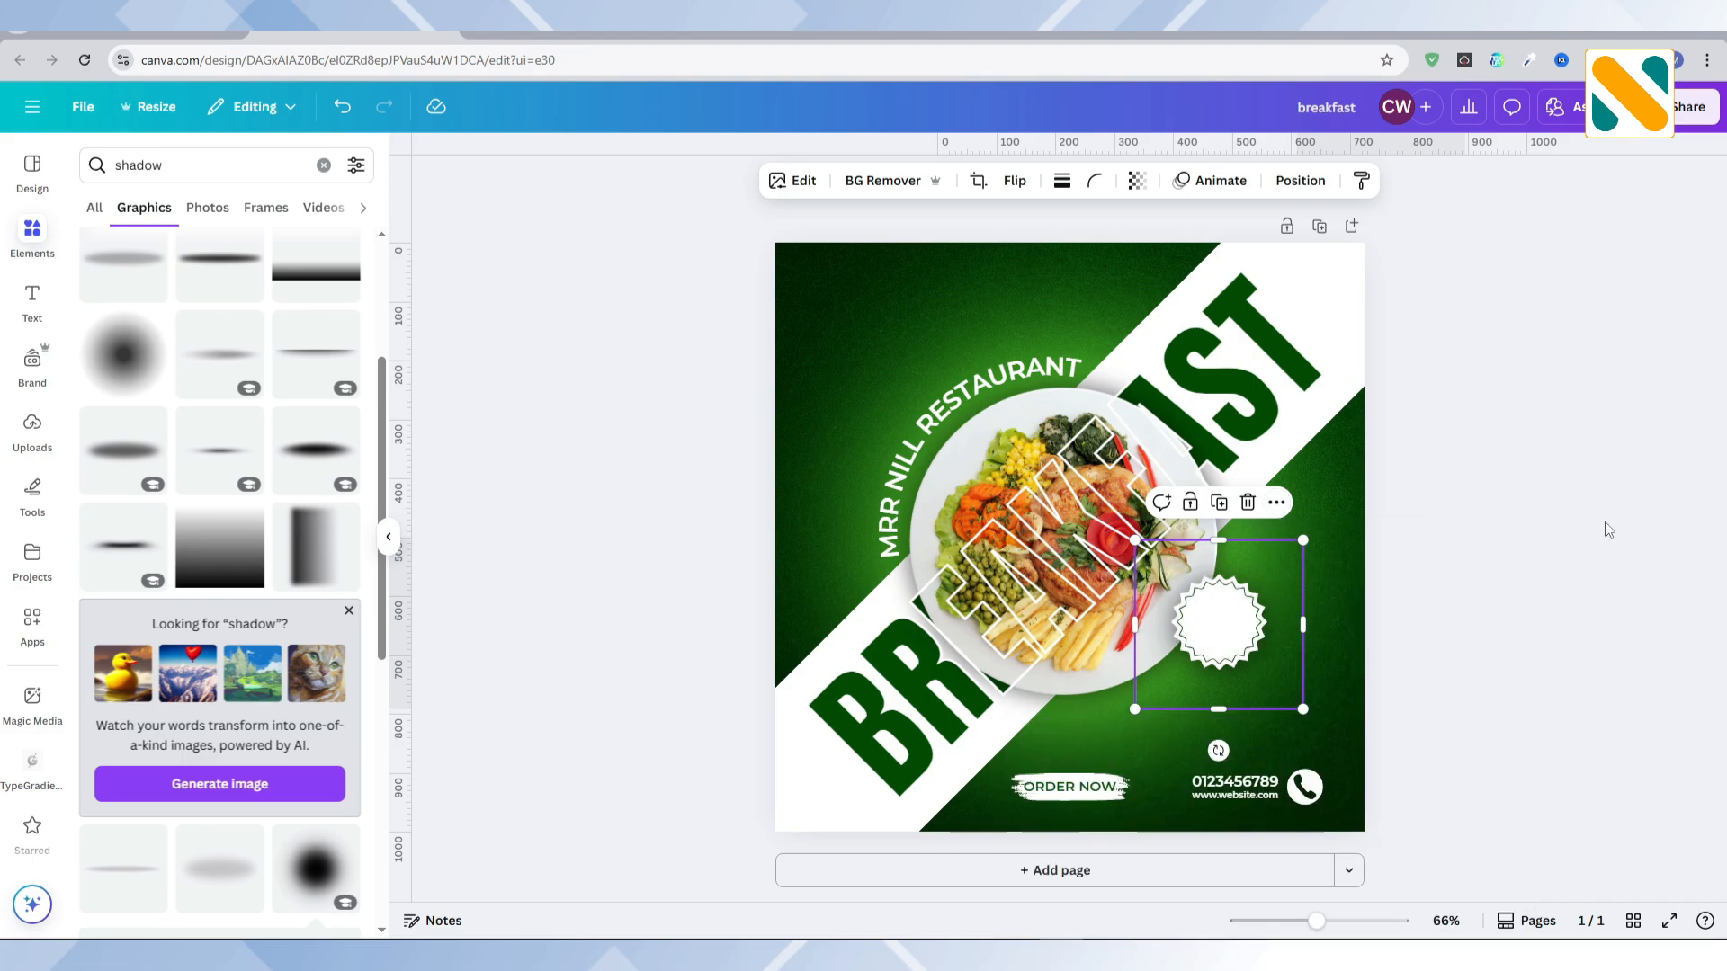
# Step: Add the price text $7 at about size 35.6 in dark green and centre it in the upper half of the badge
pyautogui.click(33, 302)
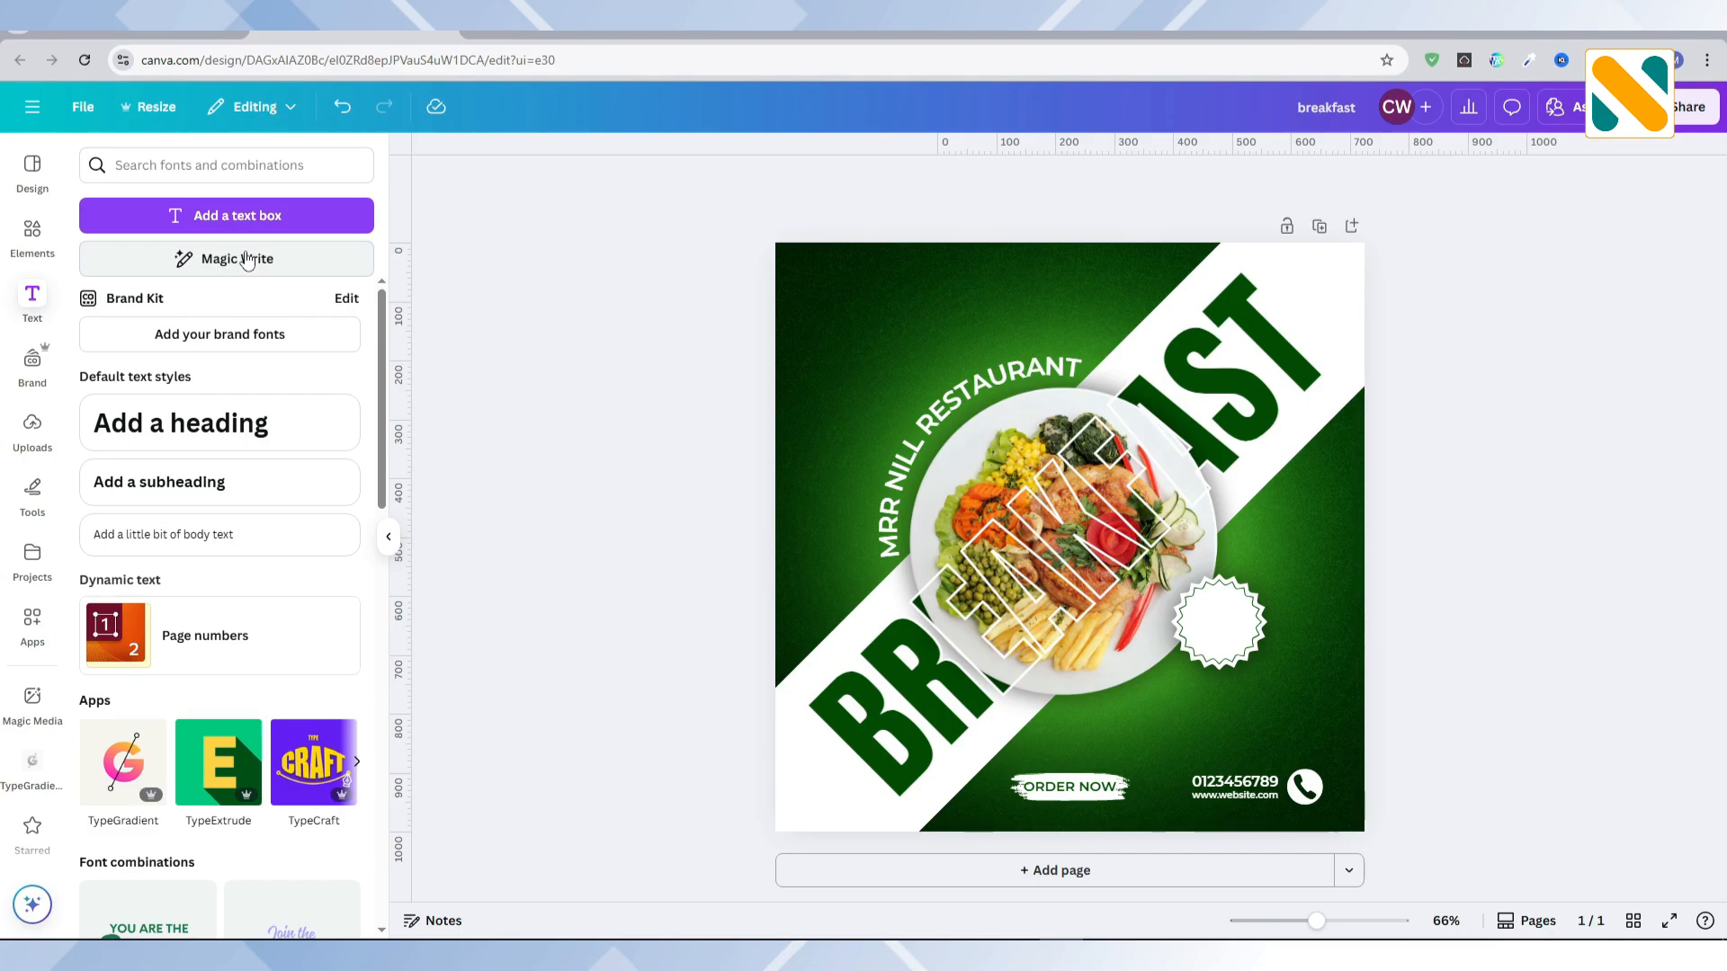
pyautogui.click(241, 229)
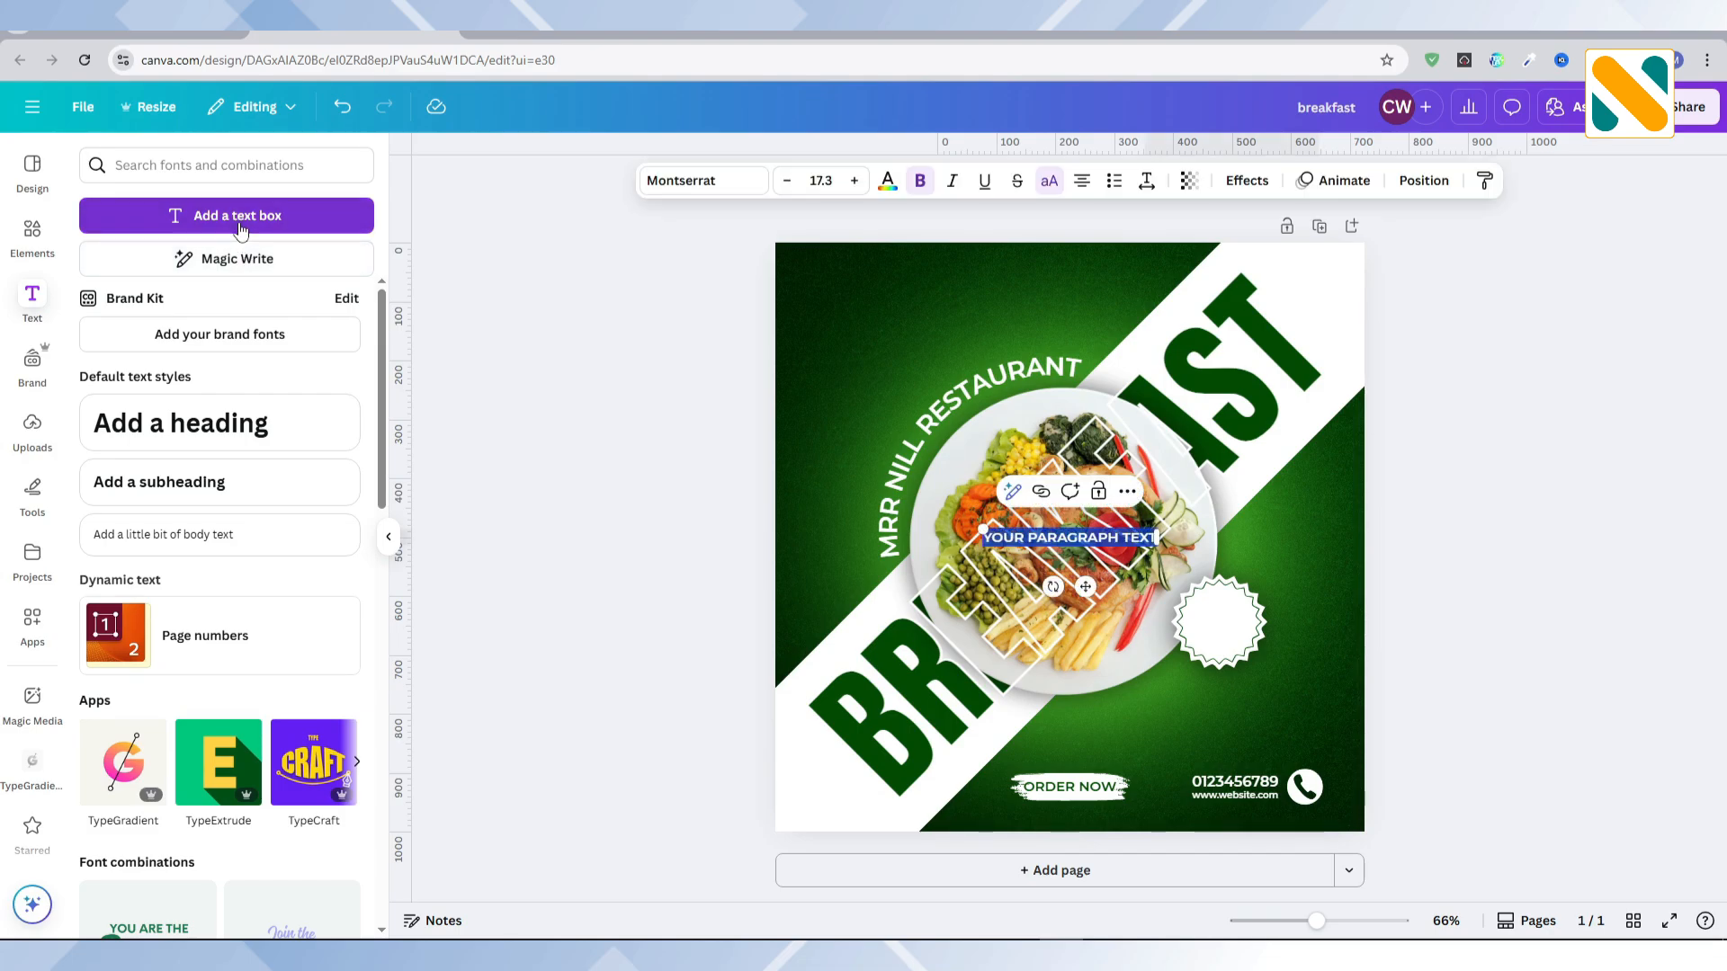
pyautogui.write('$1')
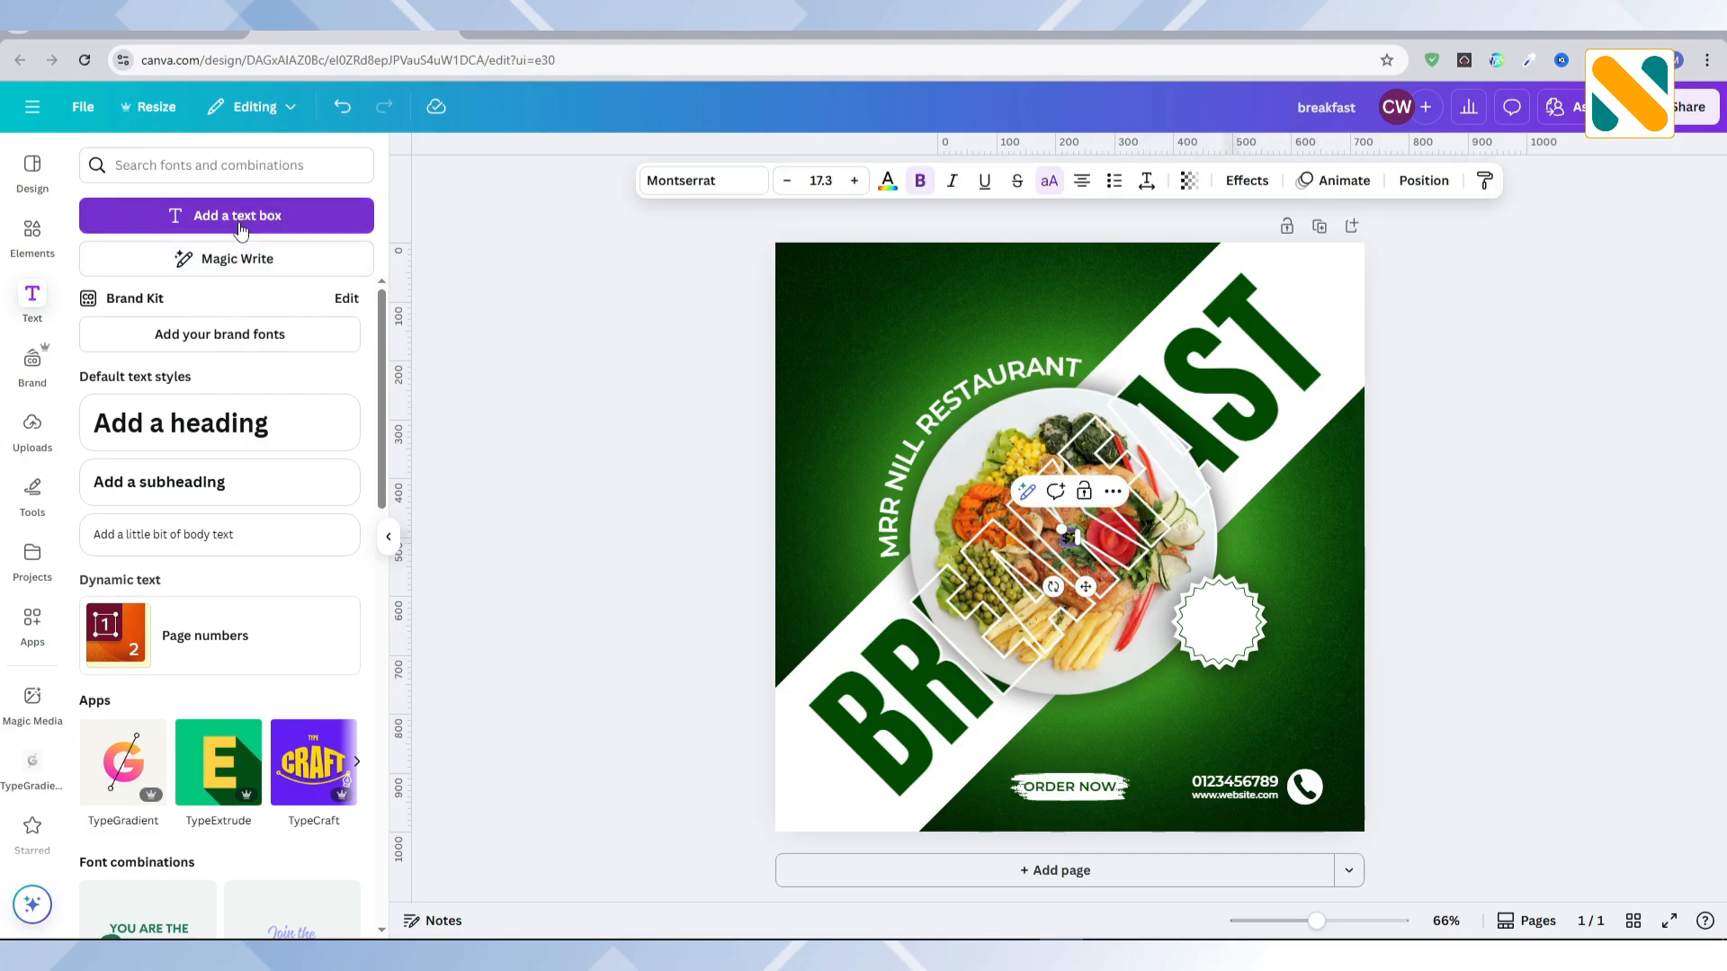
pyautogui.click(650, 483)
pyautogui.click(1066, 538)
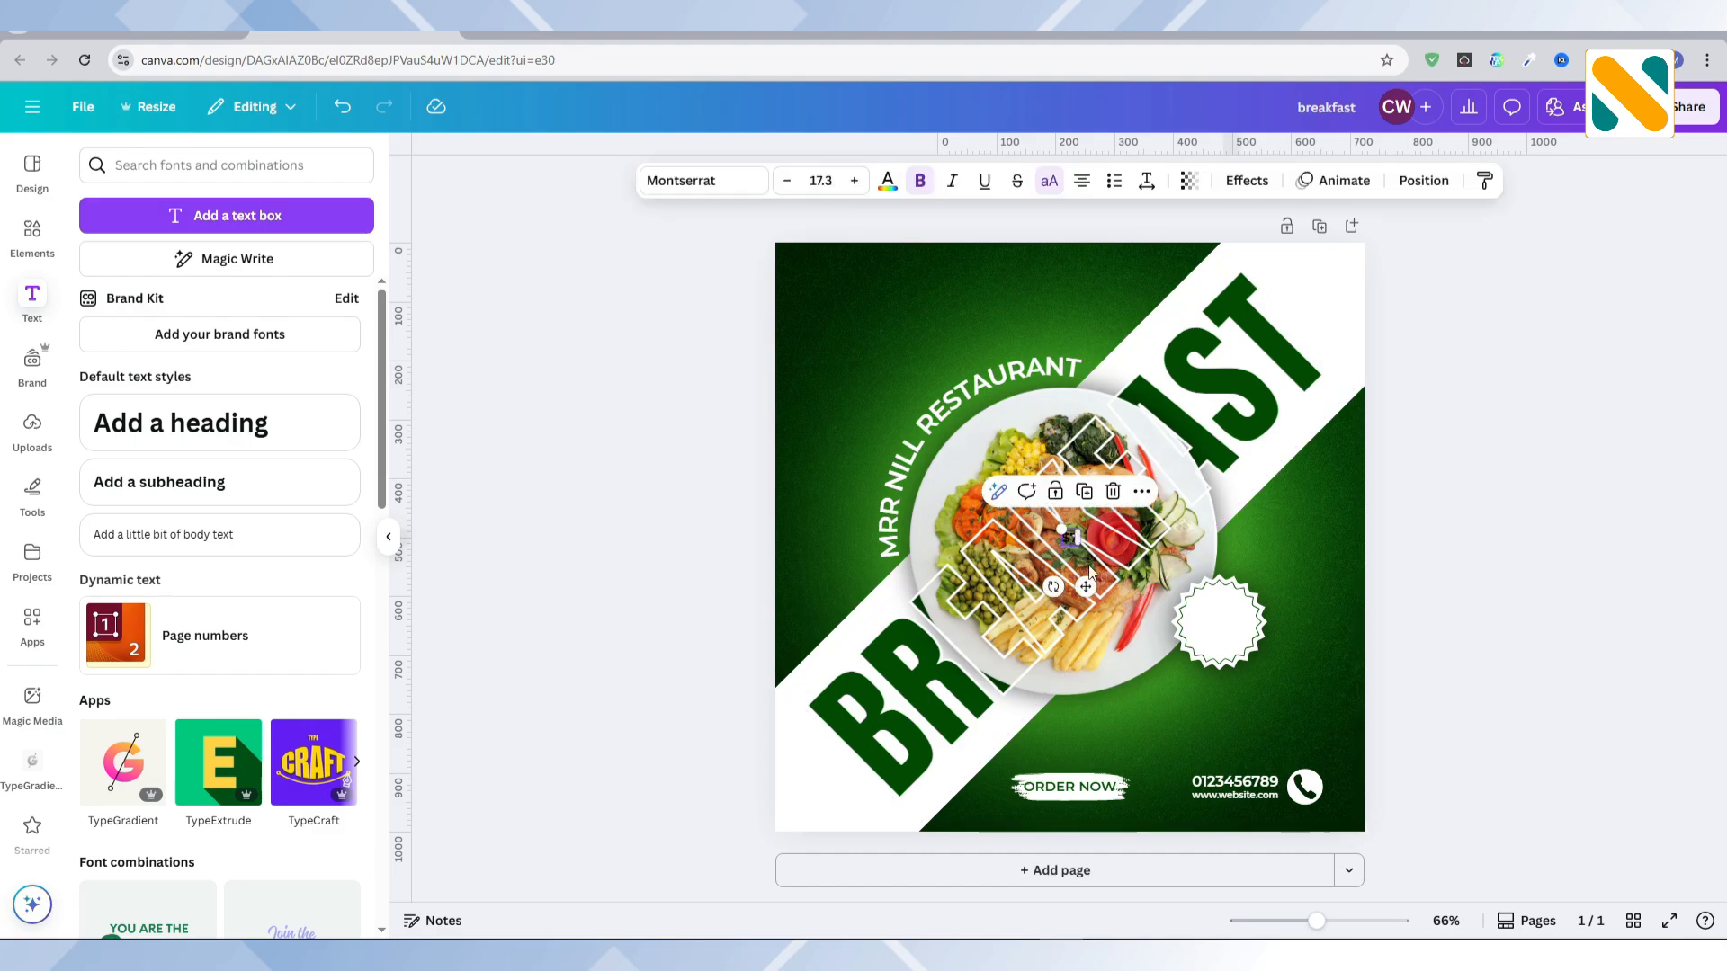
pyautogui.moveTo(1099, 555); pyautogui.dragTo(1243, 661)
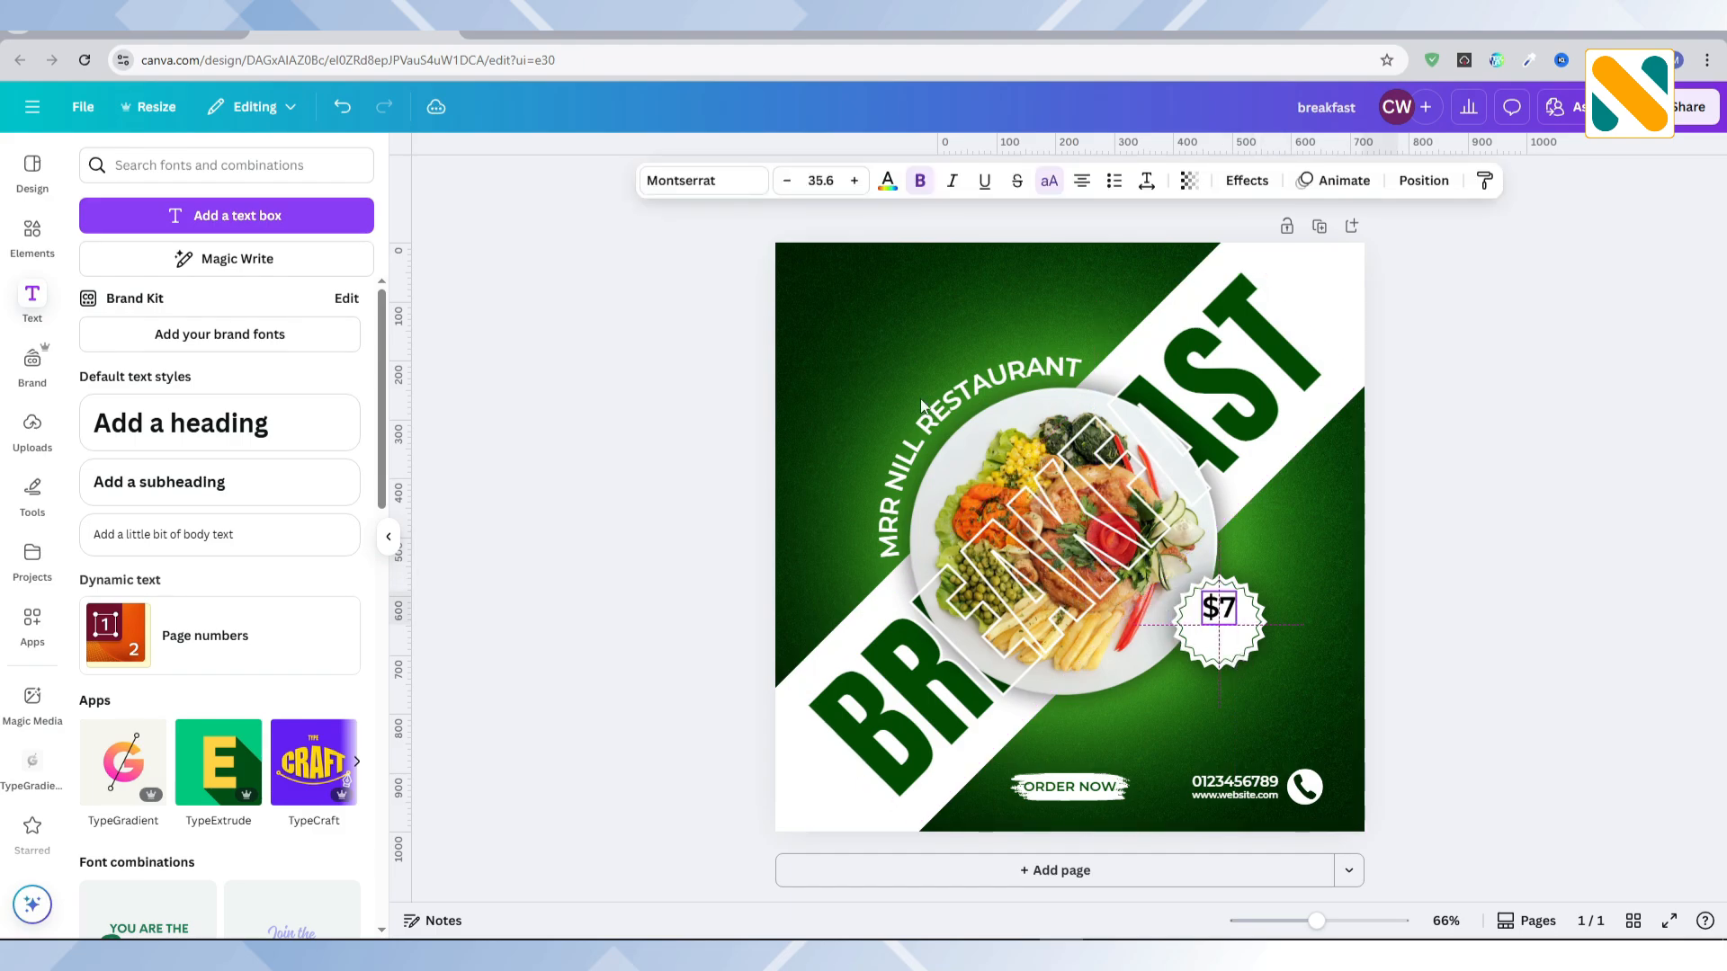
pyautogui.click(887, 180)
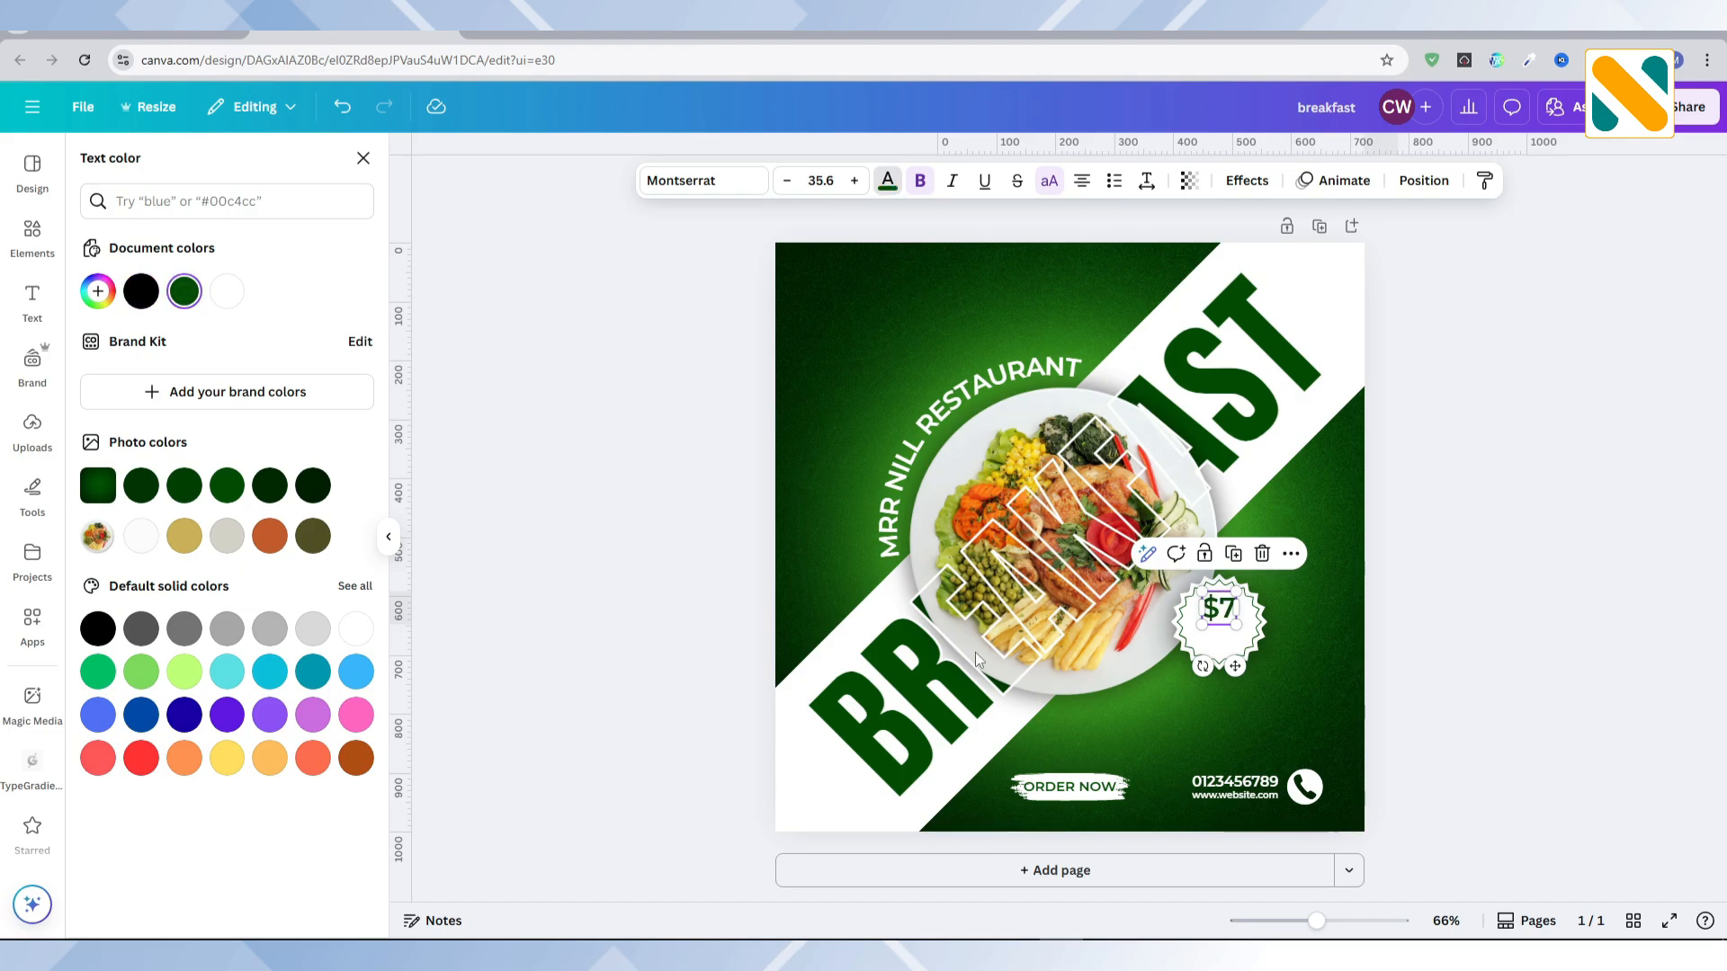
pyautogui.moveTo(1234, 668); pyautogui.dragTo(1233, 676)
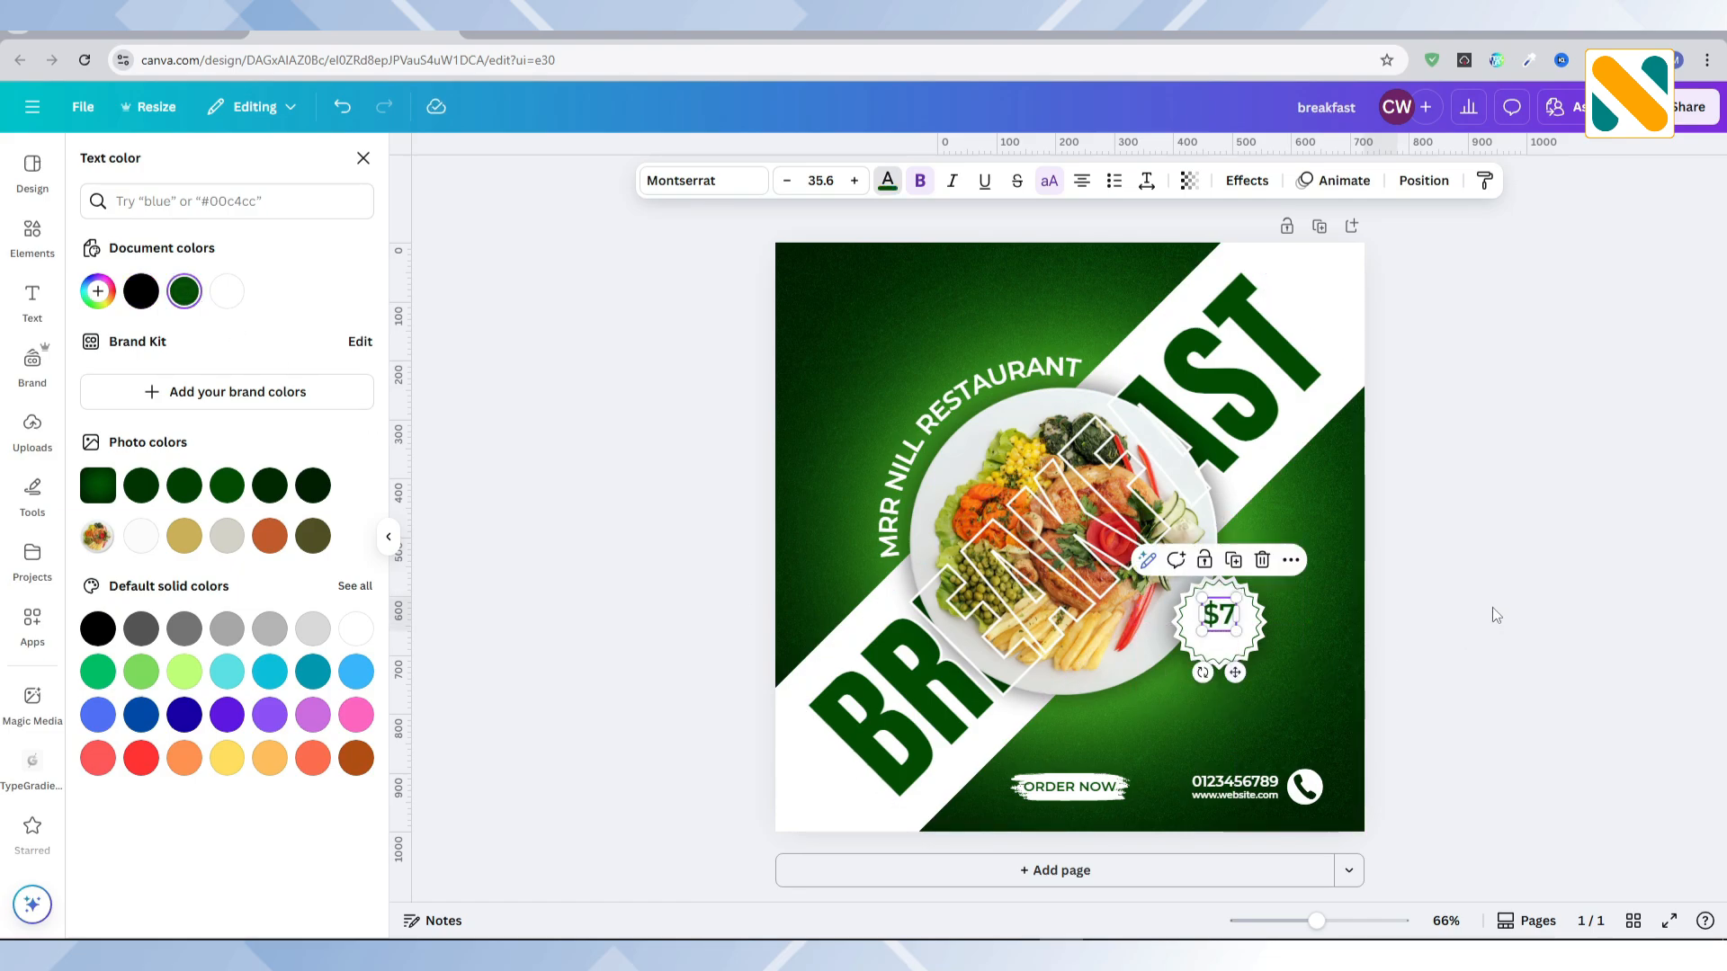
# Step: Duplicate the price text, change the copy to ONLY and shrink it to about size 20.7, centred beneath $7
pyautogui.click(1235, 565)
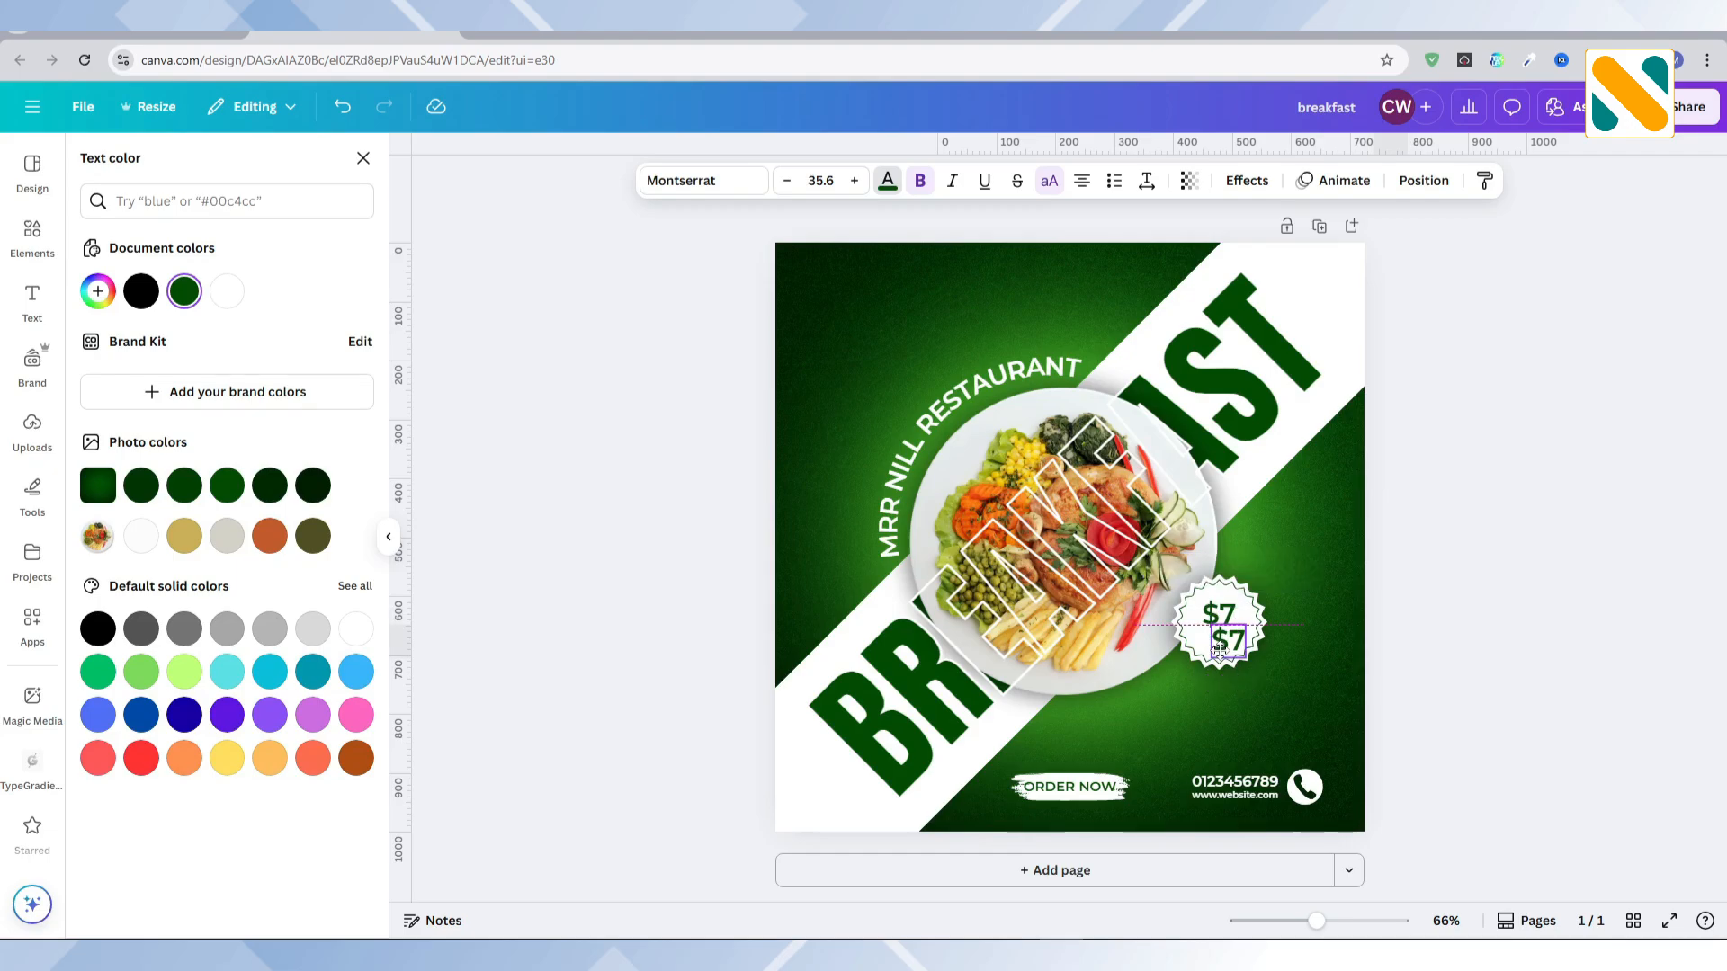
pyautogui.doubleClick(1242, 642)
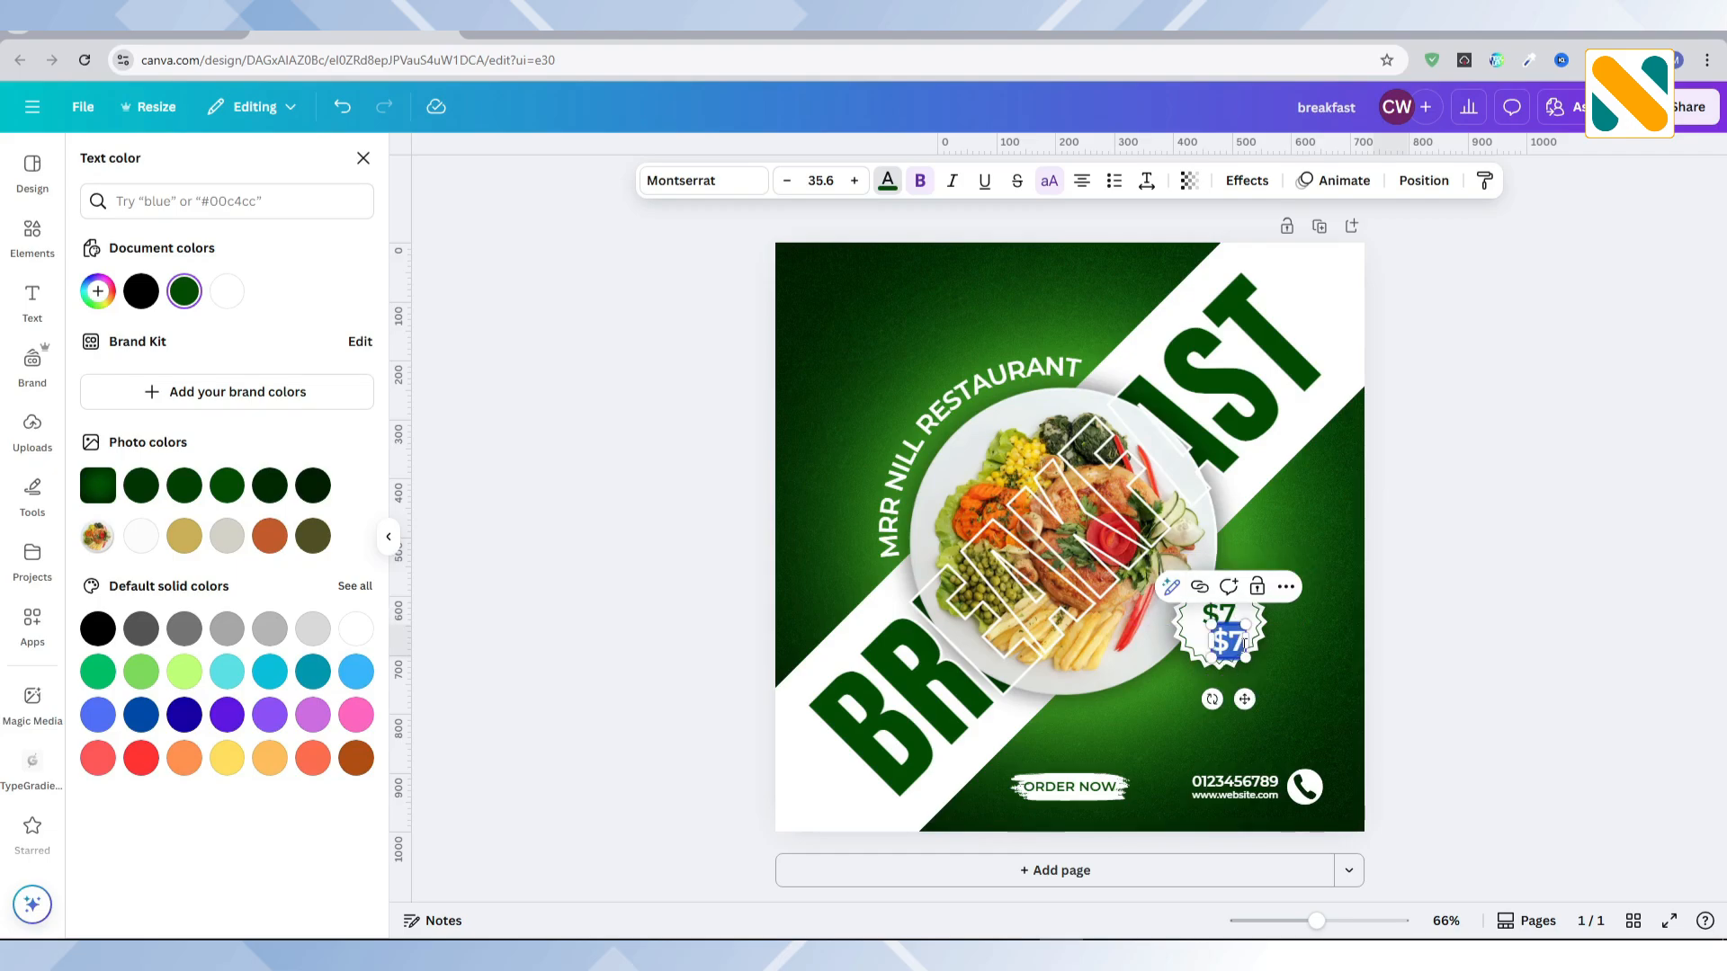
pyautogui.write('ONLY!')
pyautogui.press('Escape')
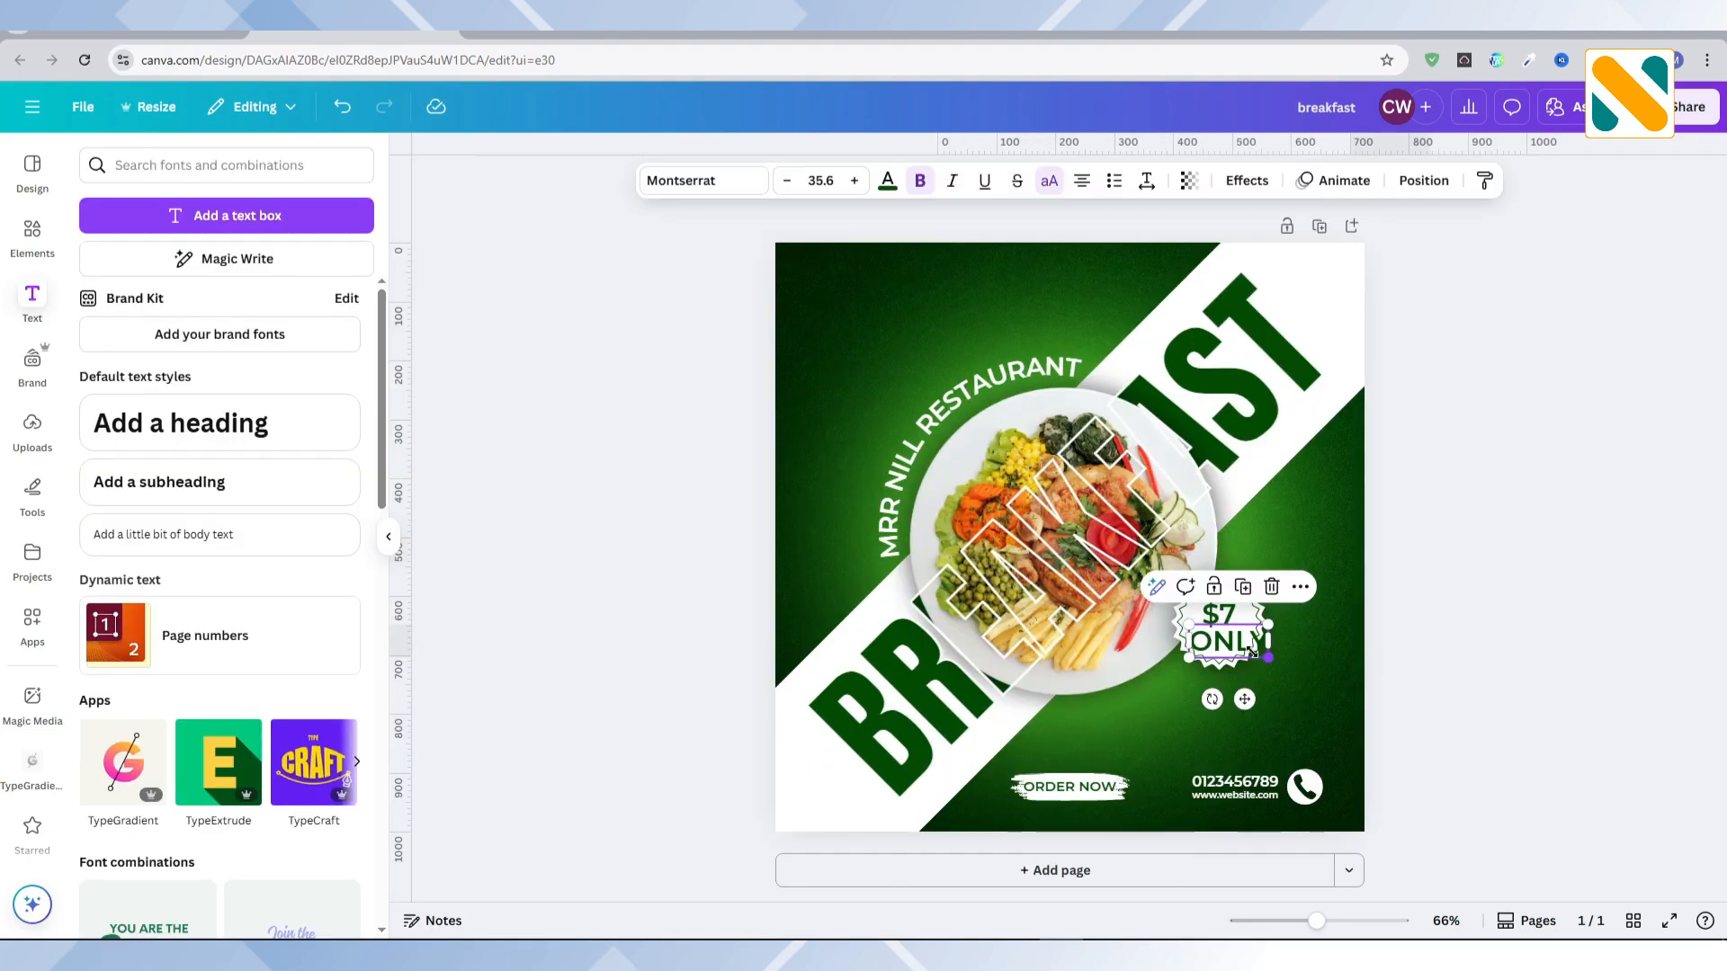
pyautogui.moveTo(1253, 649); pyautogui.dragTo(1227, 640)
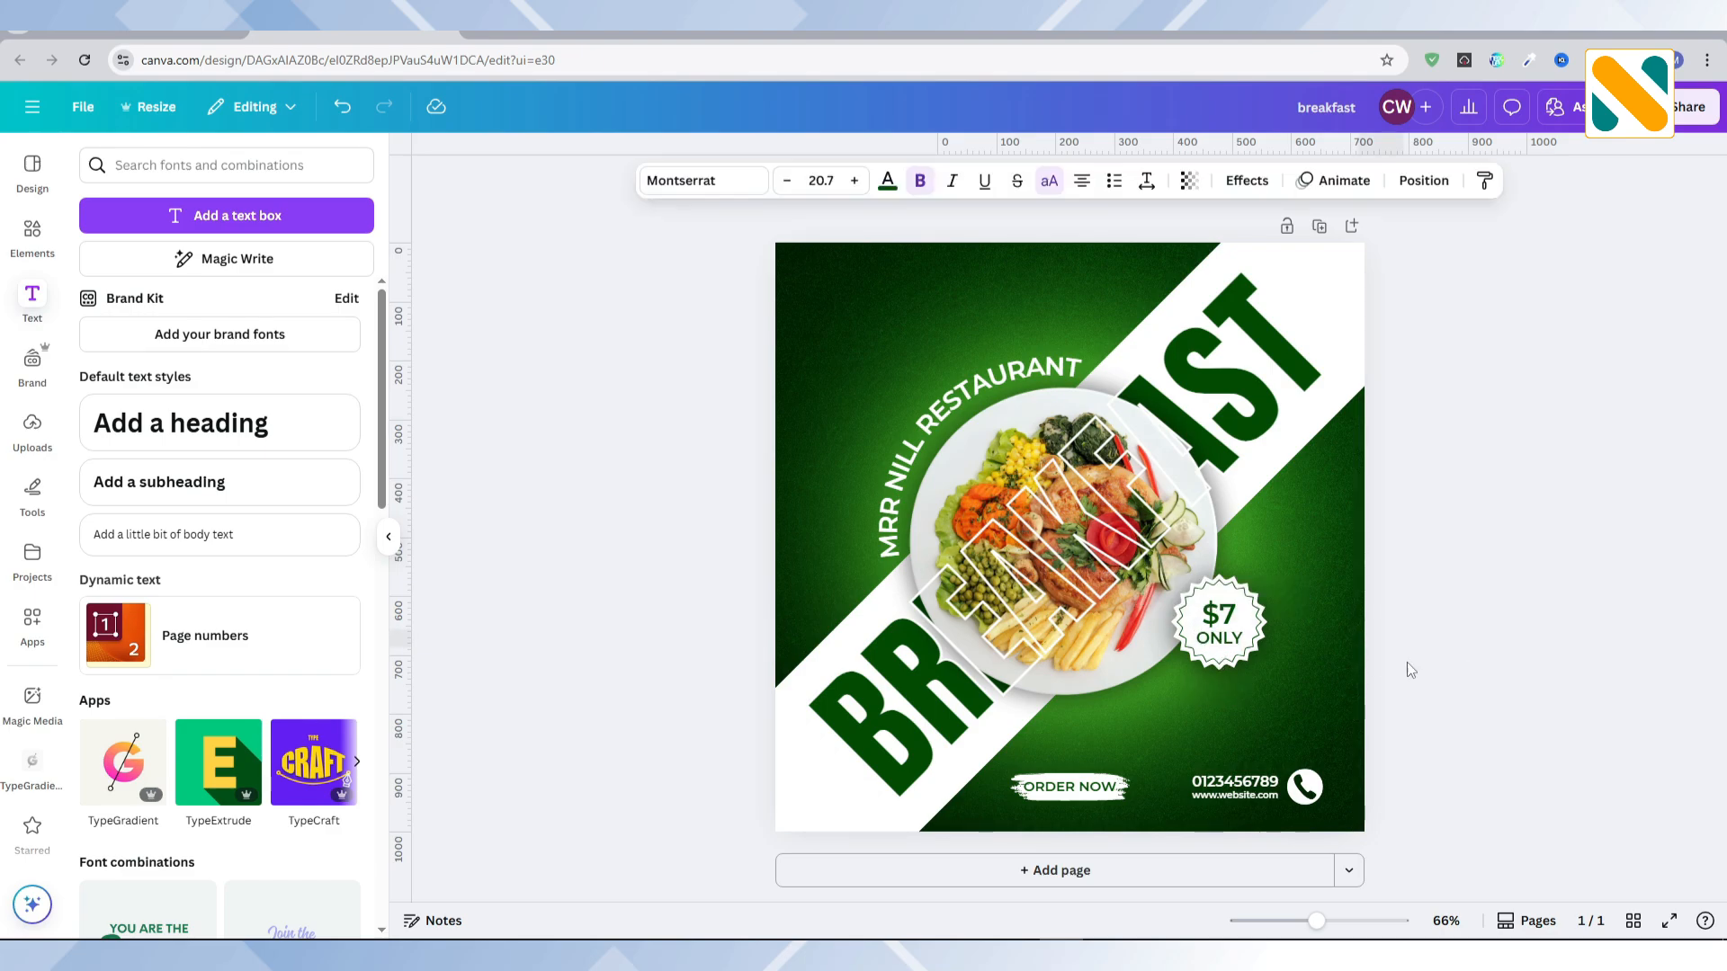
pyautogui.click(1467, 646)
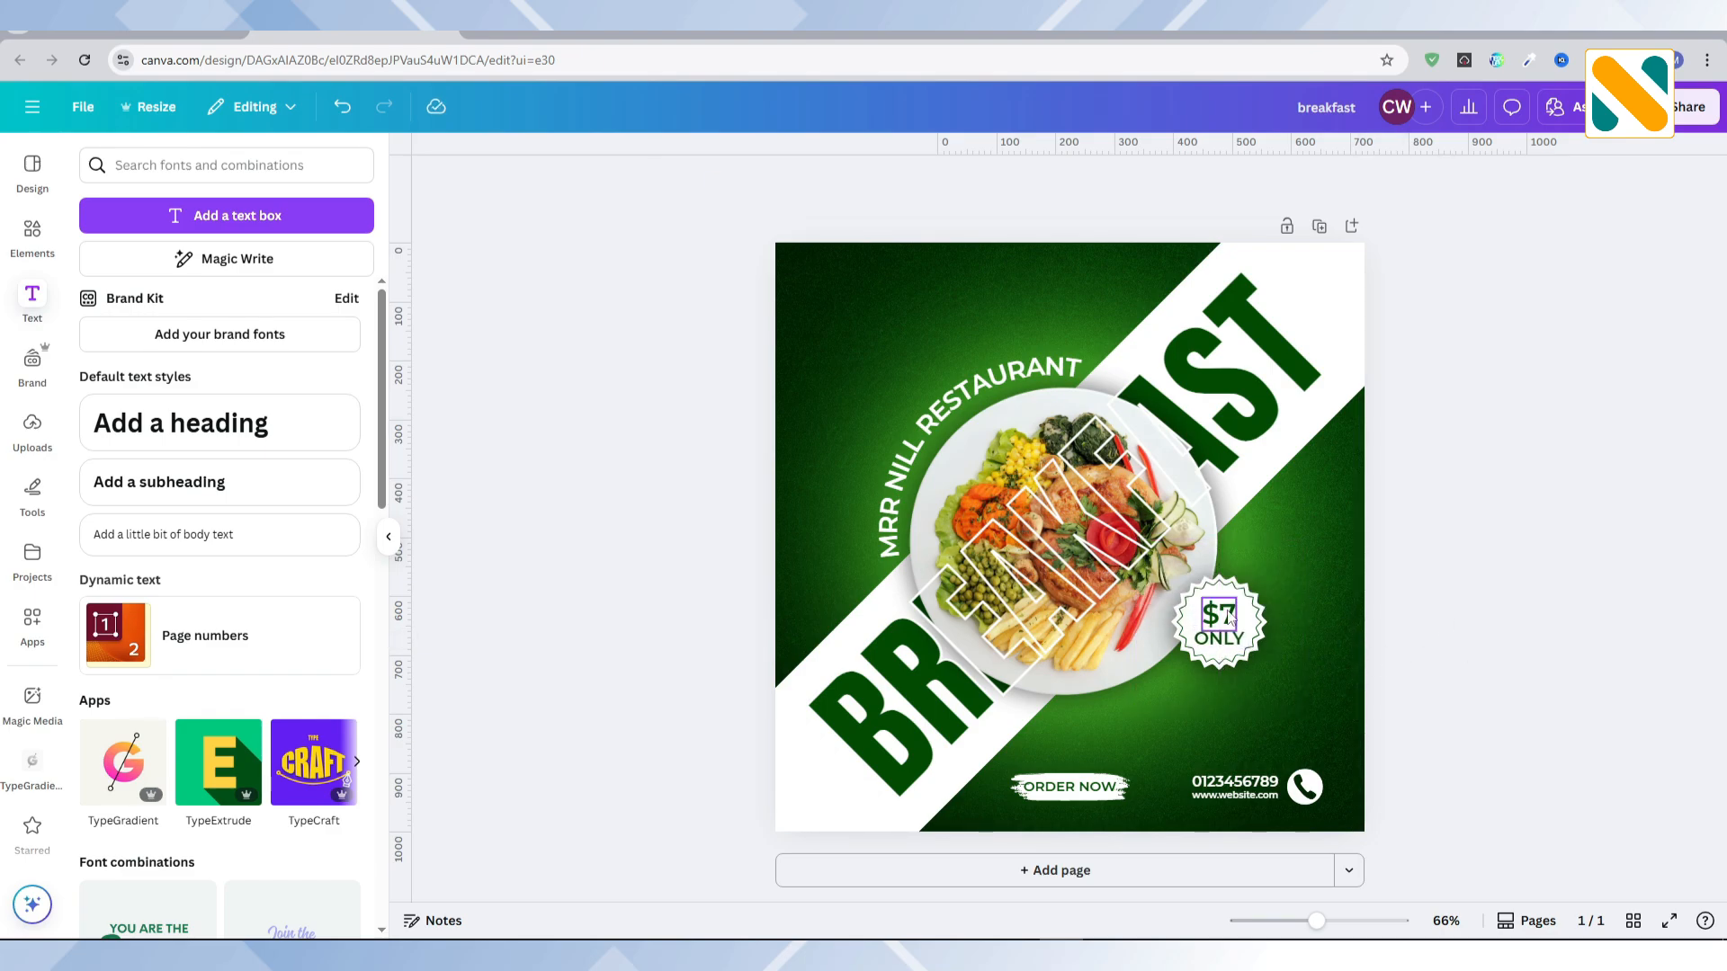
# Step: Move the $7 text up slightly on the badge and open the Montserrat weight variants for it
pyautogui.click(1229, 616)
pyautogui.click(703, 180)
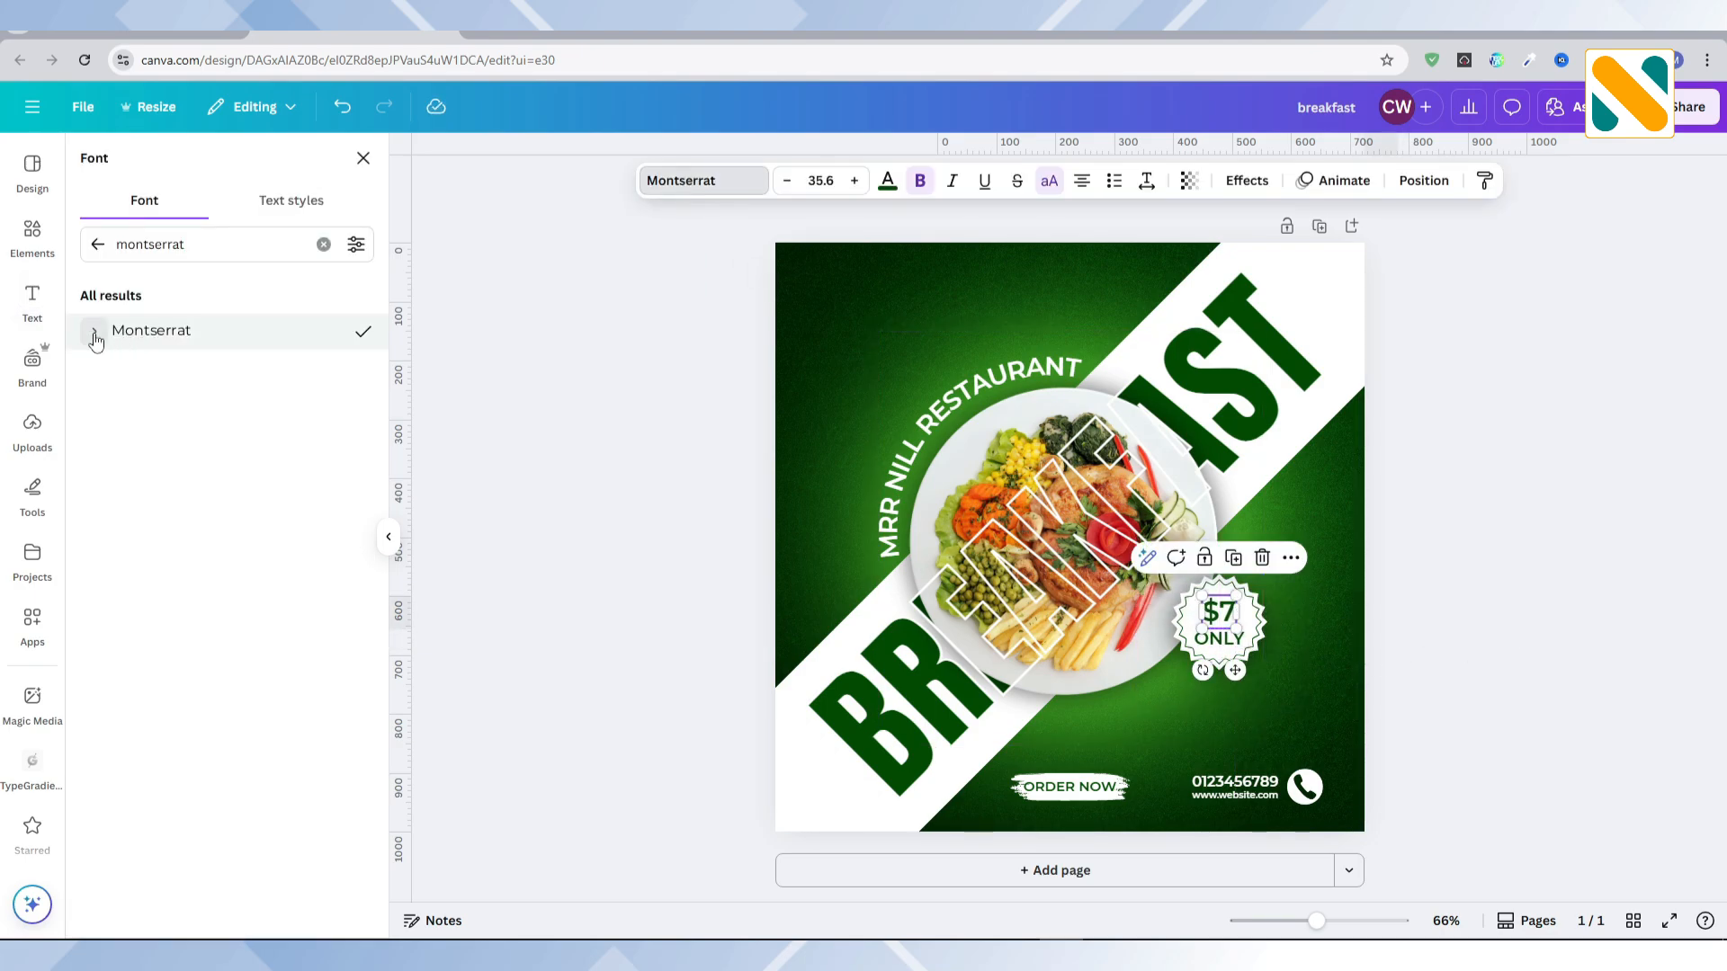
pyautogui.click(95, 335)
pyautogui.click(1438, 589)
# Step: Search the graphics for "food logo" and add the green HEALTHY FOOD logo with leaves
pyautogui.click(33, 235)
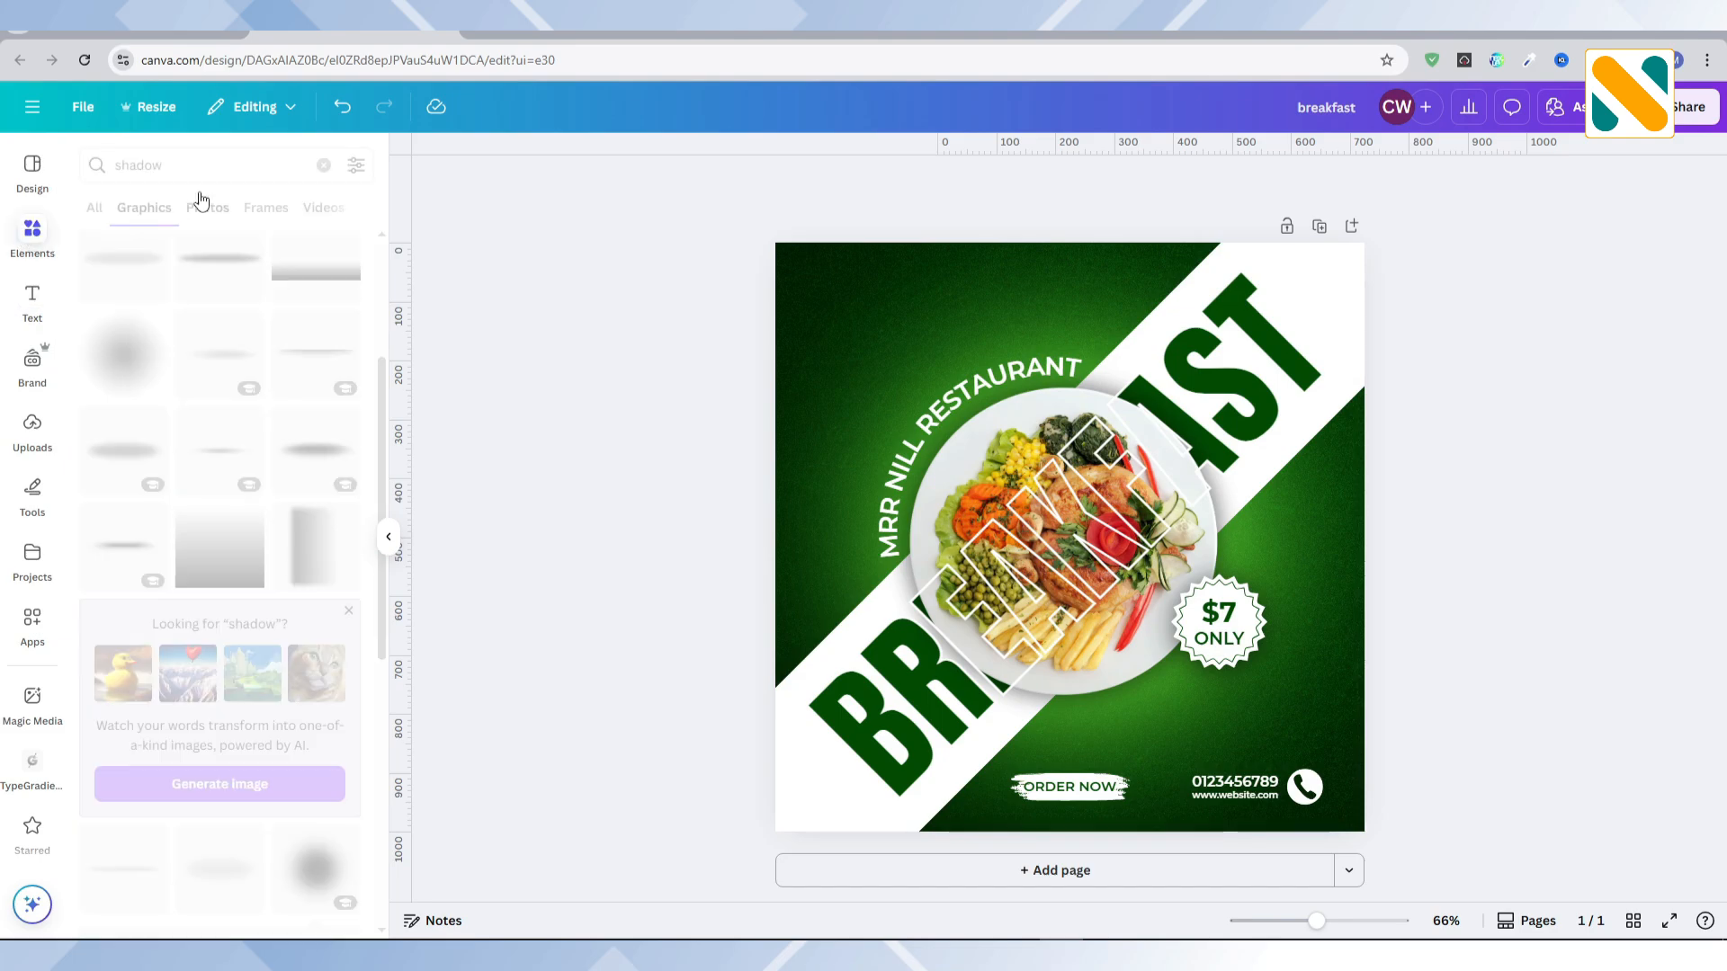
pyautogui.click(209, 167)
pyautogui.write('food logo')
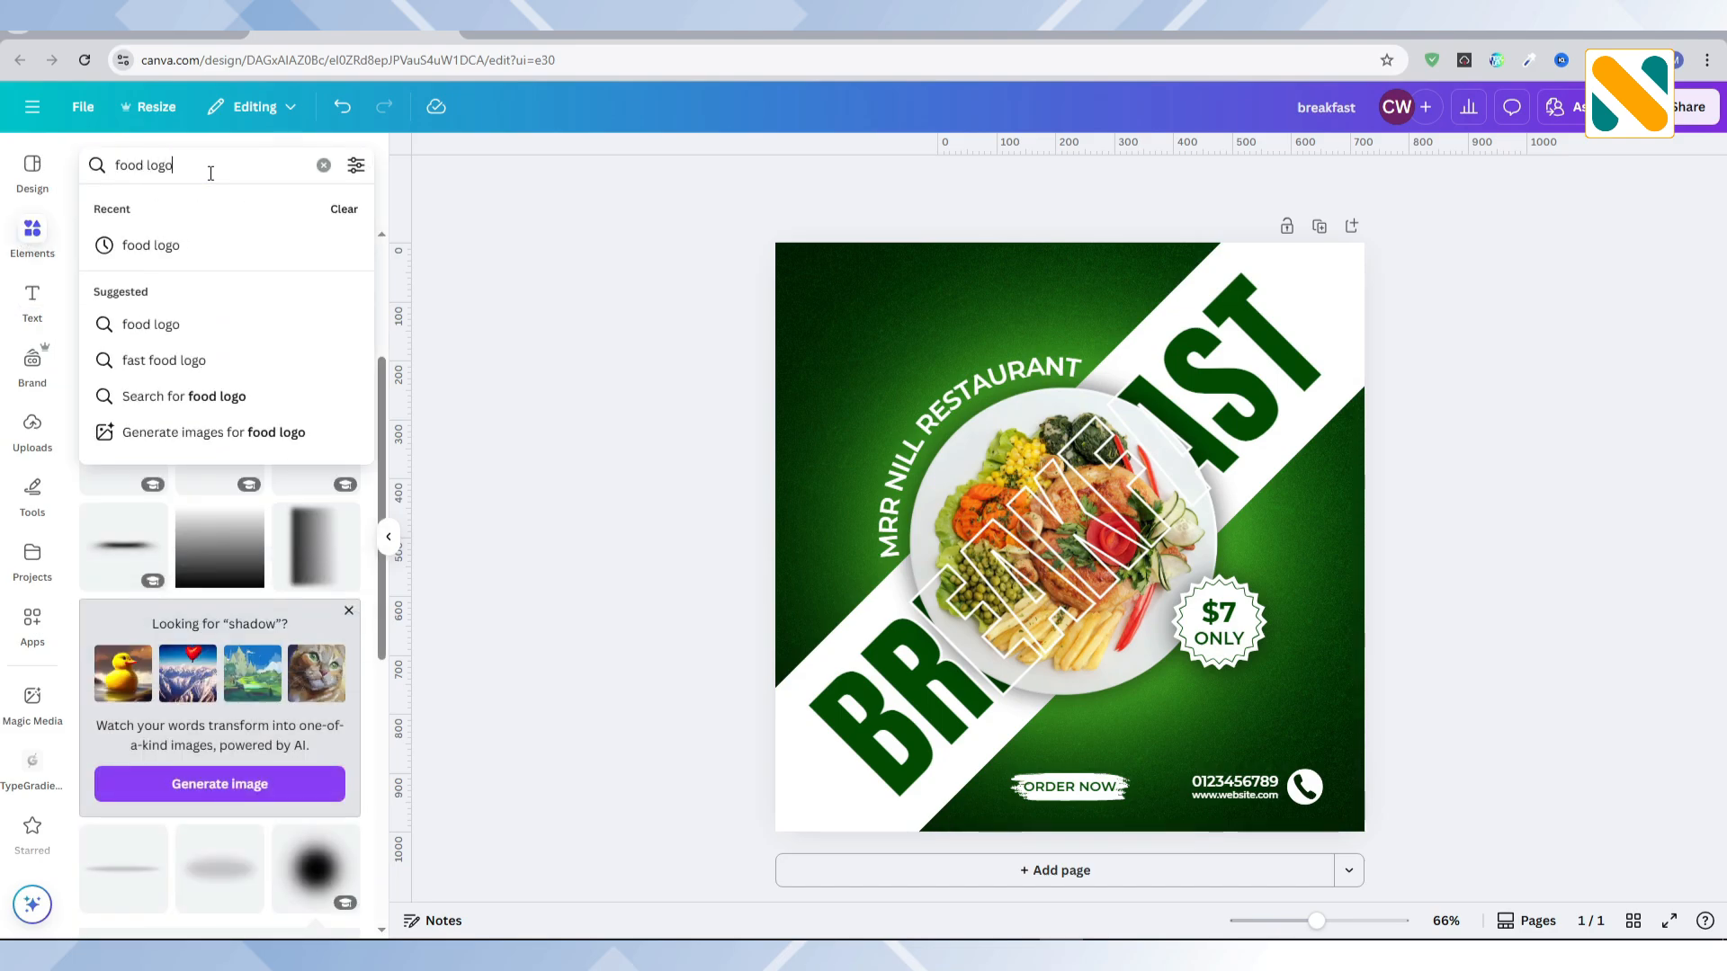
pyautogui.press('Return')
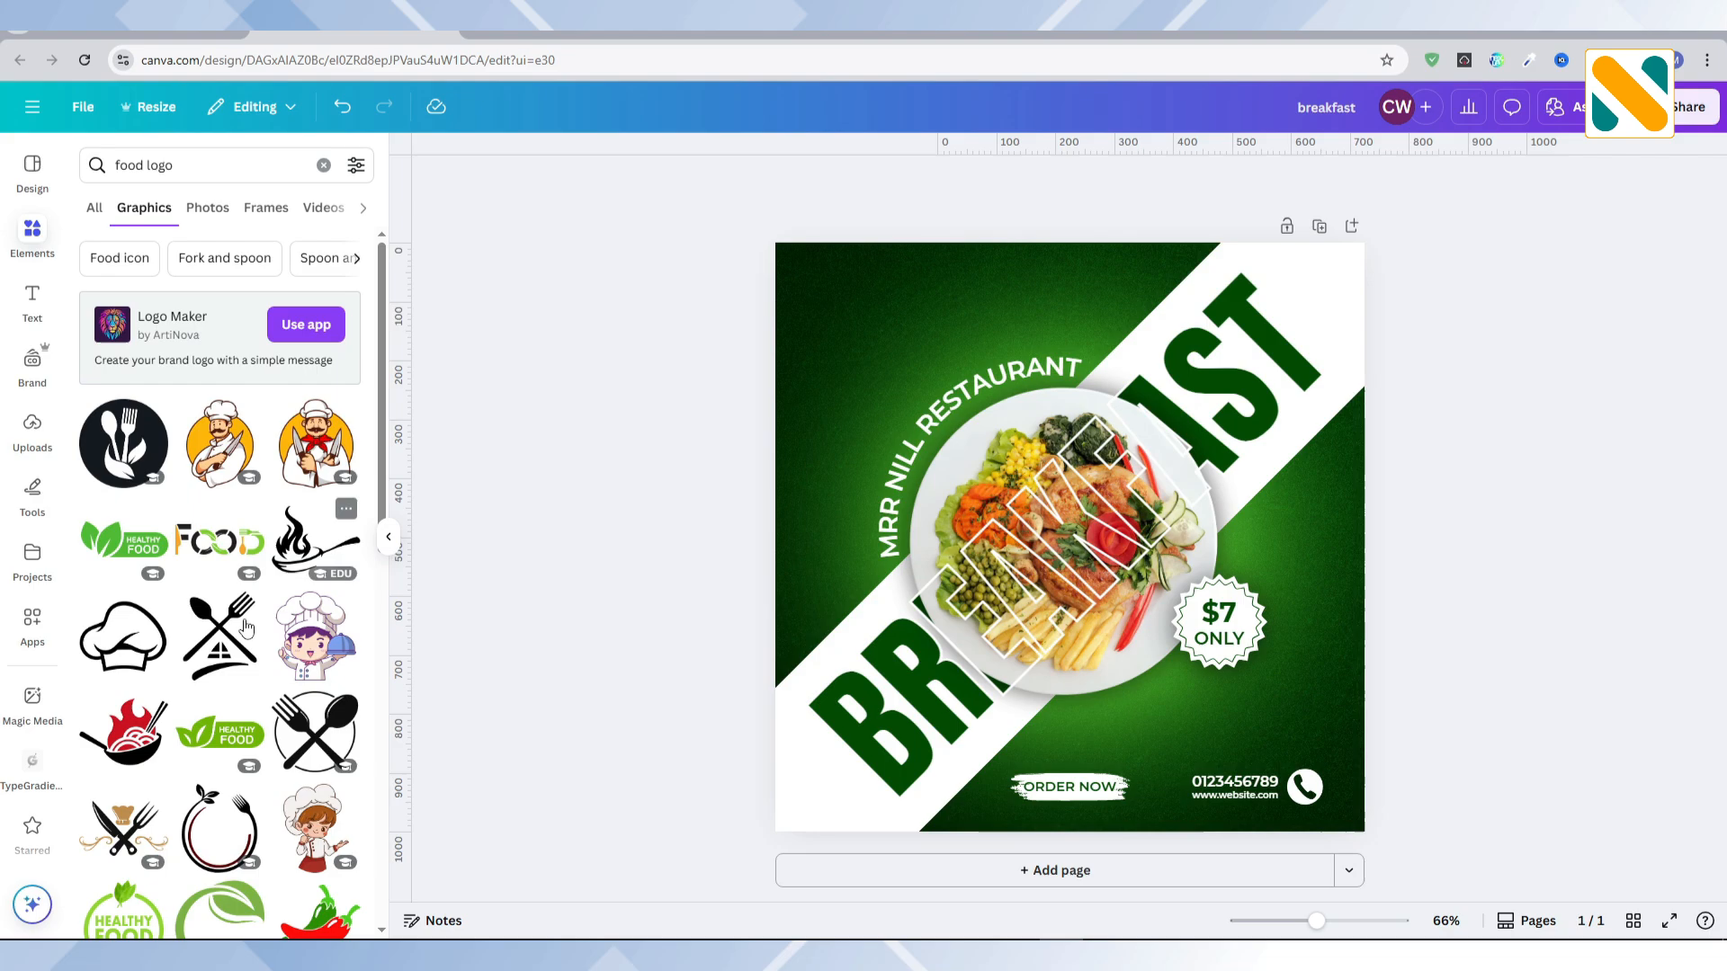
pyautogui.click(226, 733)
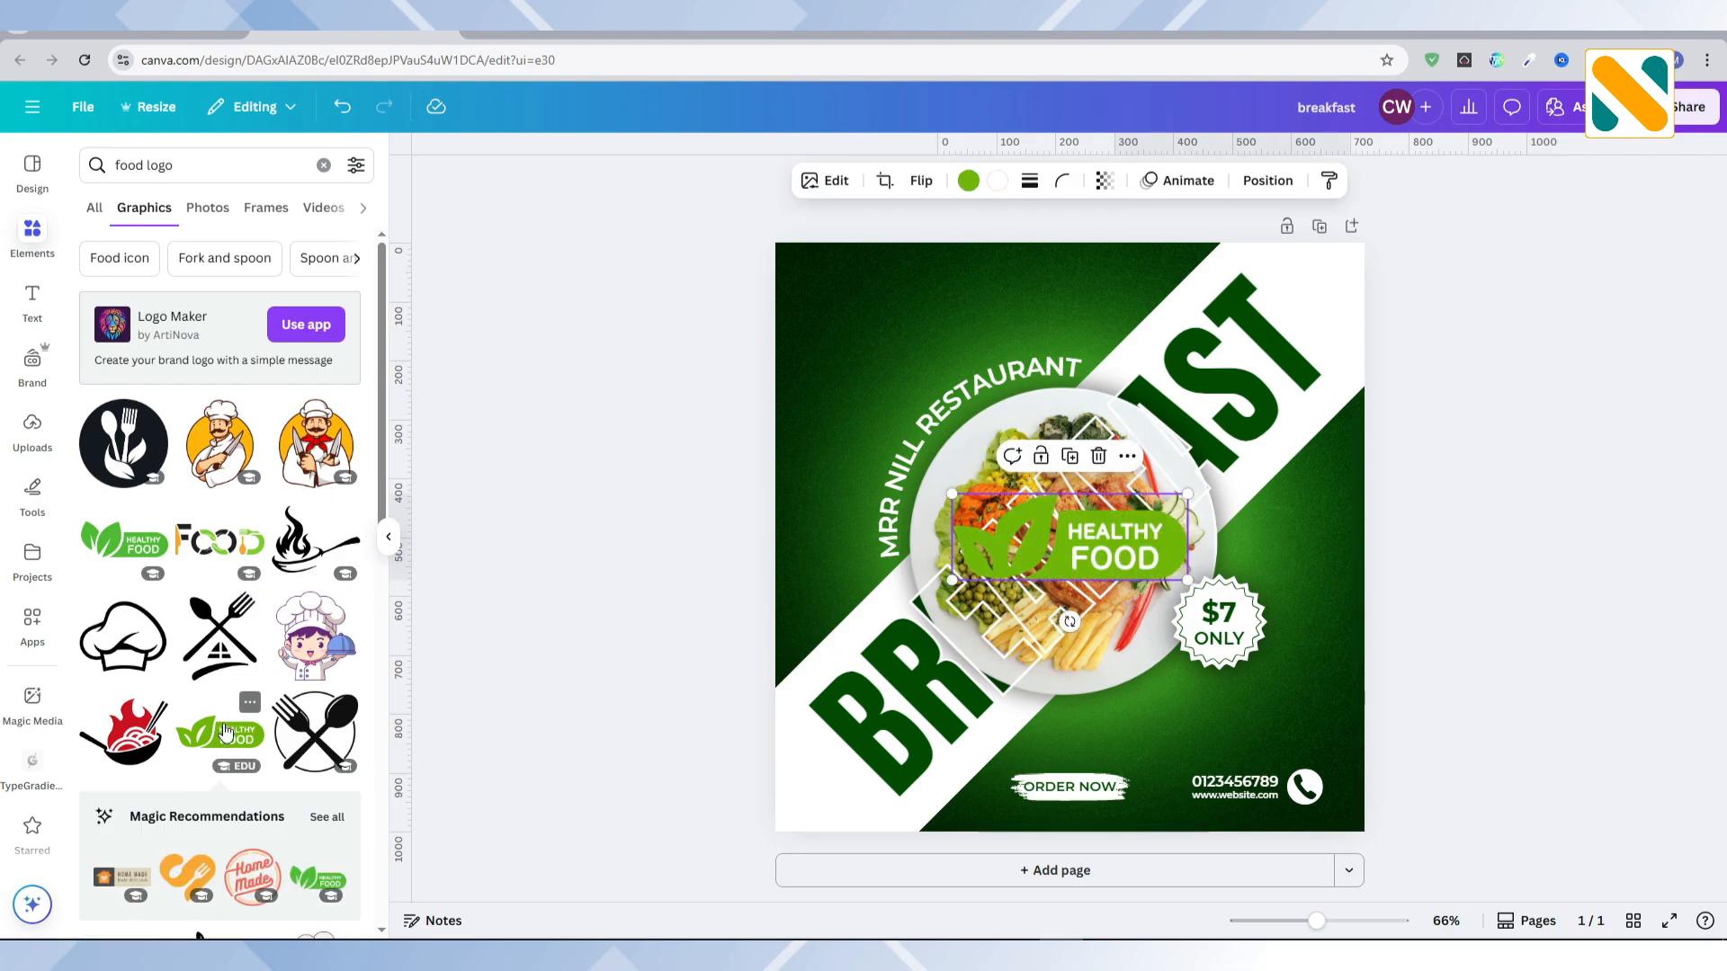
# Step: Recolour the HEALTHY FOOD logo white with dark green lettering, and shrink it into the post's upper-left corner
pyautogui.click(995, 181)
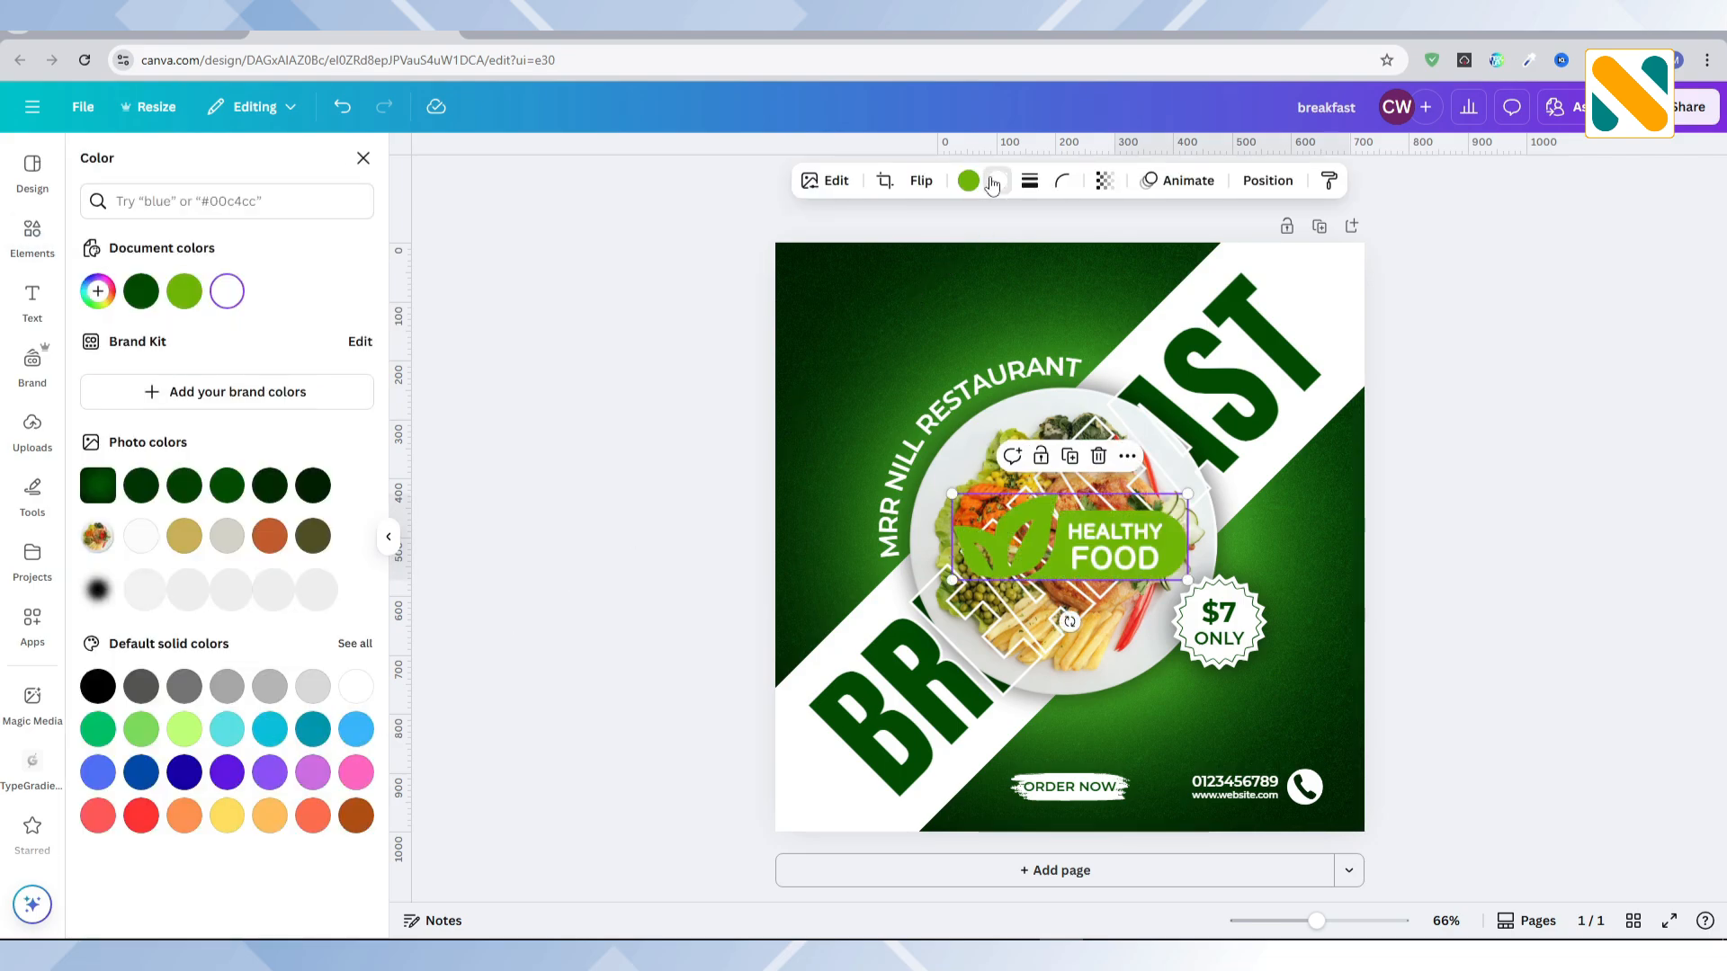
pyautogui.click(140, 293)
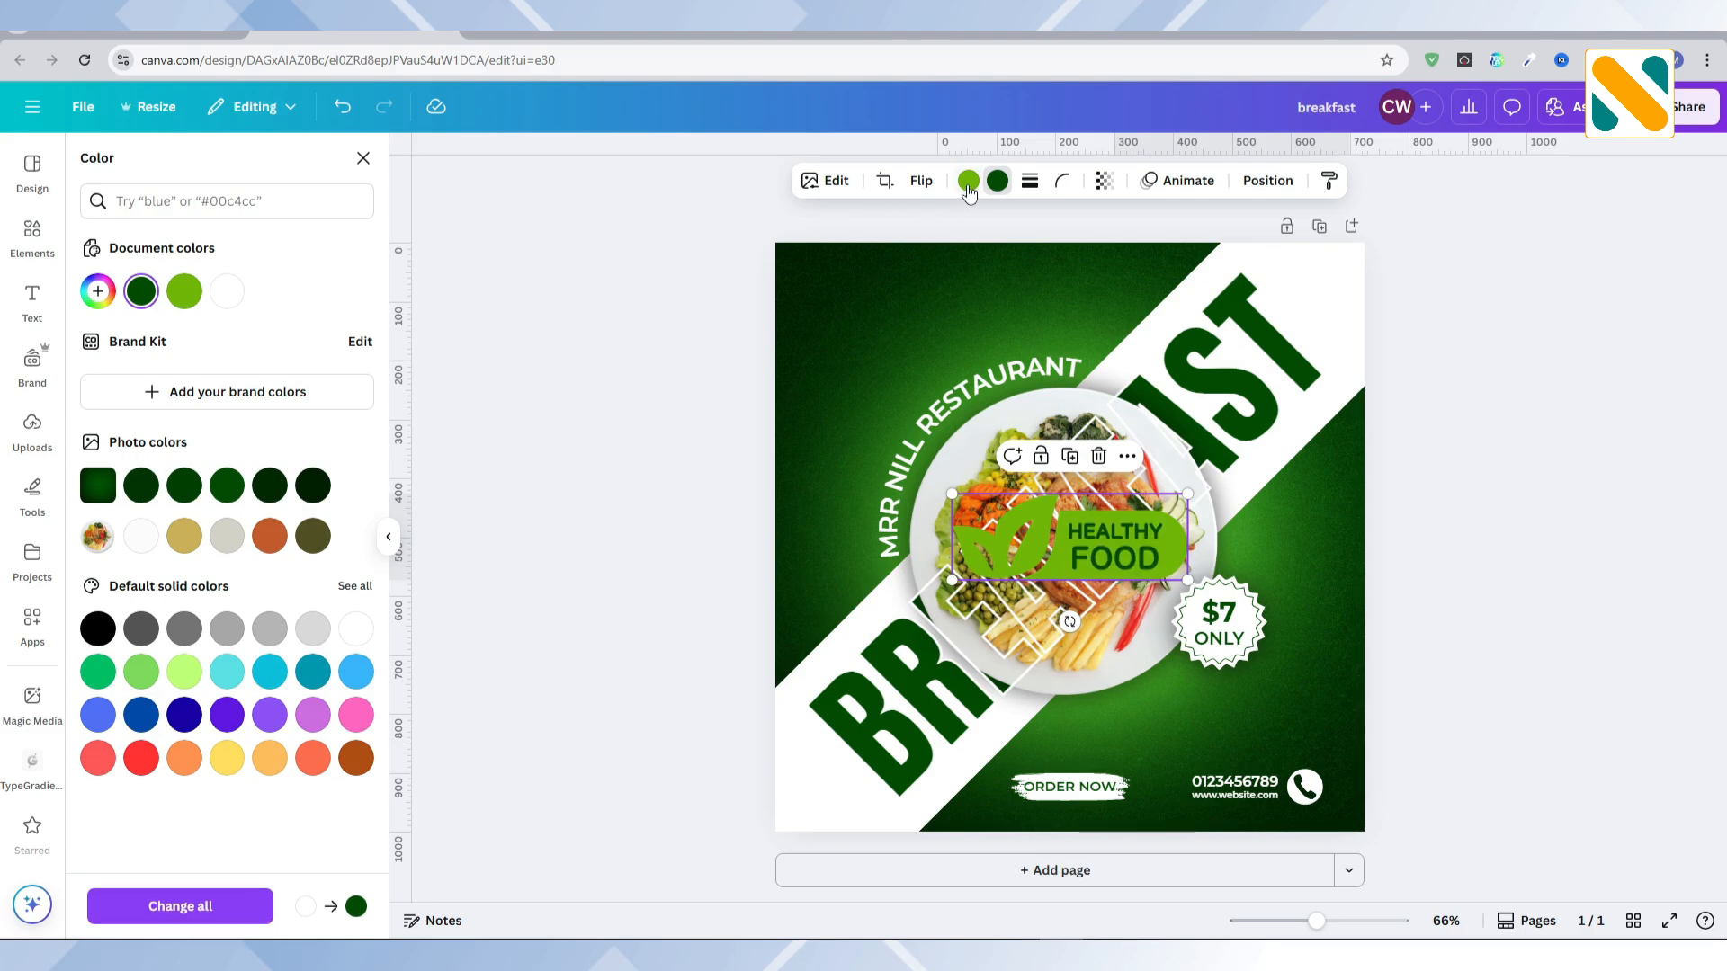
pyautogui.click(356, 629)
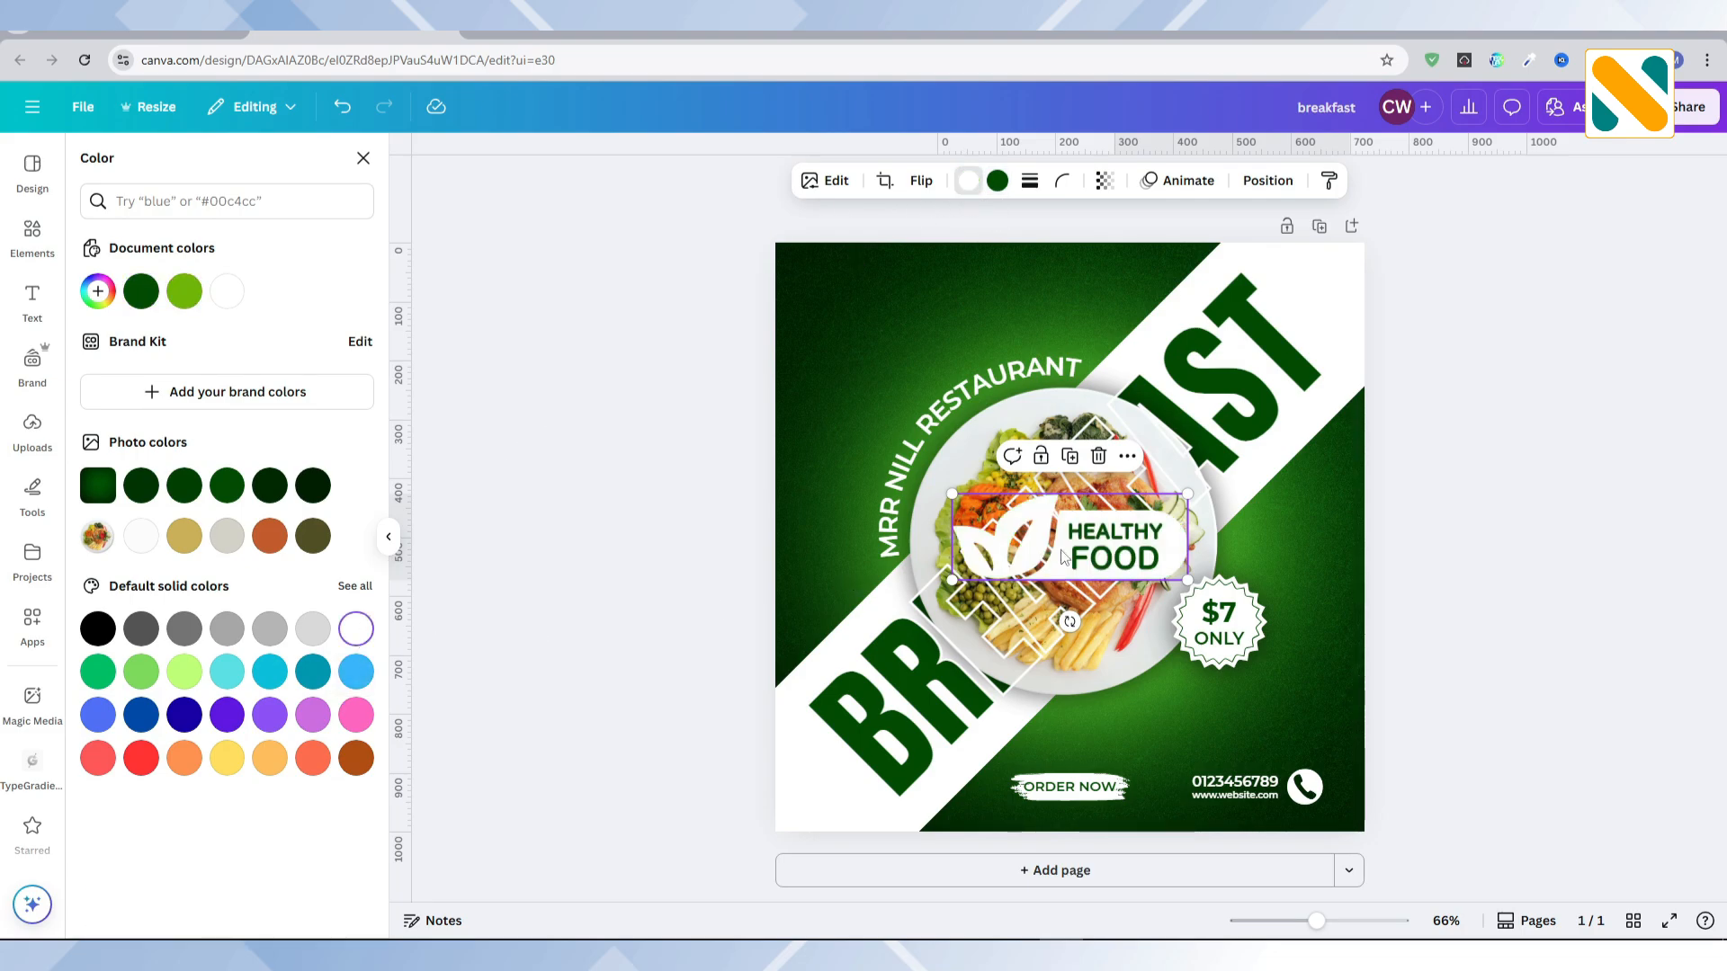
pyautogui.moveTo(1062, 550); pyautogui.dragTo(921, 332)
pyautogui.moveTo(1045, 360)
pyautogui.mouseDown()
pyautogui.moveTo(842, 287)
pyautogui.moveTo(910, 316)
pyautogui.mouseUp()
pyautogui.click(617, 358)
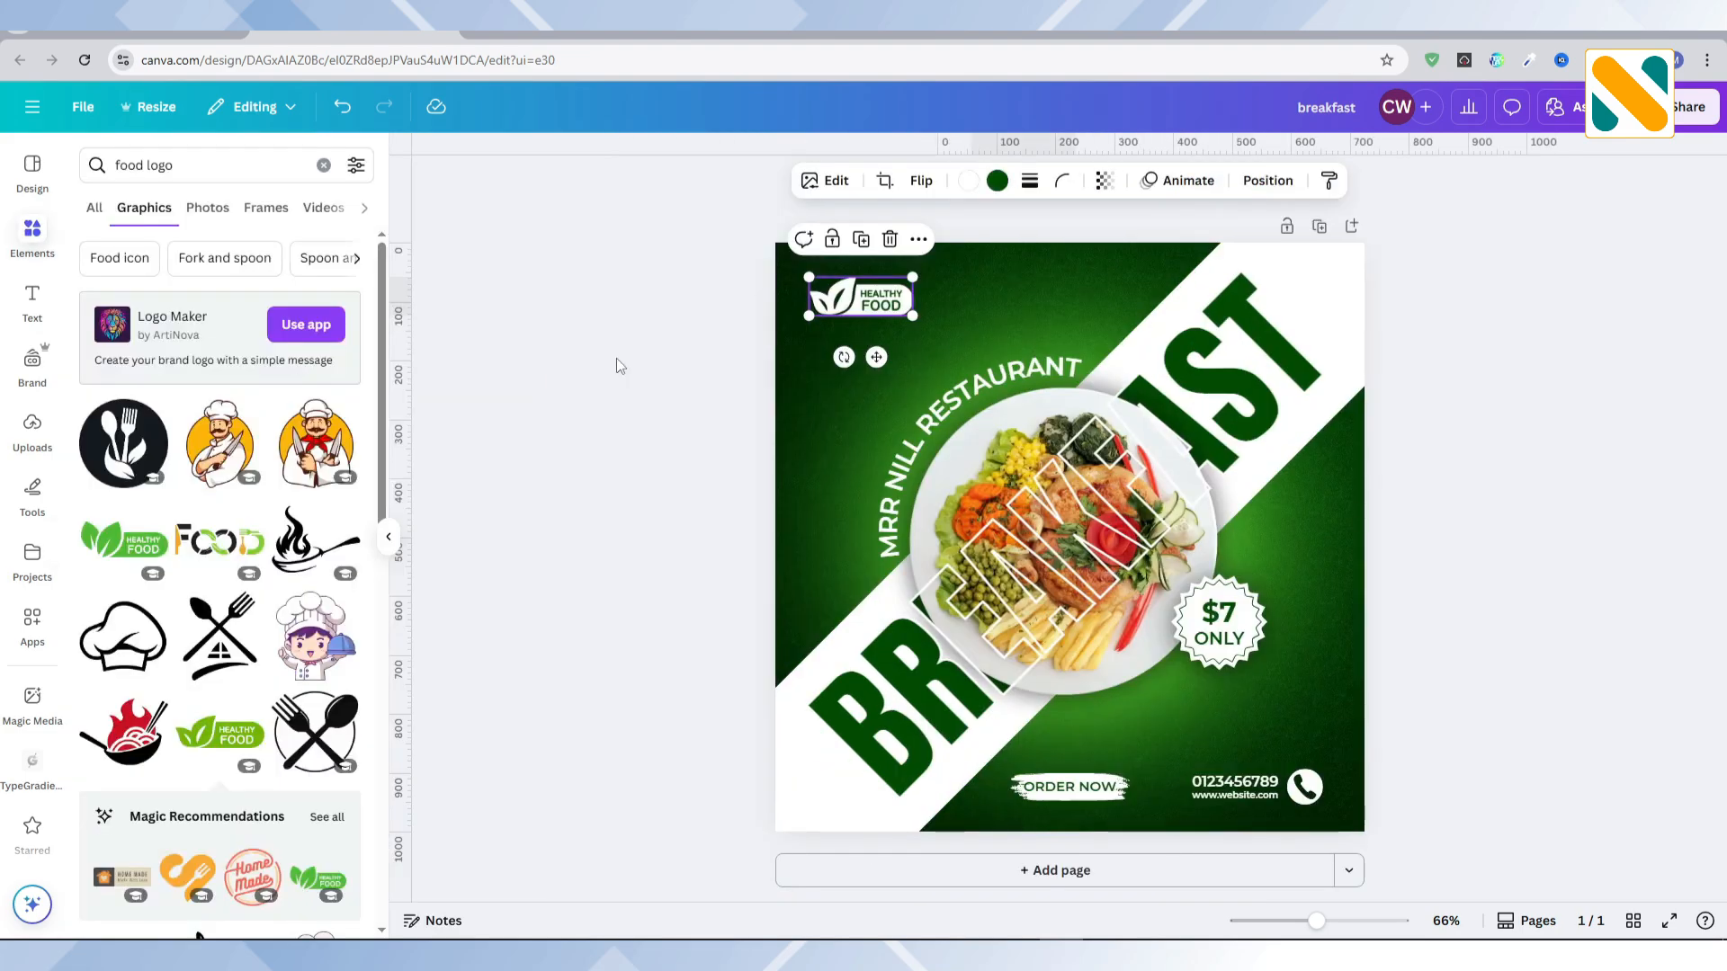
# Step: Search the graphics for "leaves" and add the graphic of scattered green leaves
pyautogui.click(191, 166)
pyautogui.write('leaves')
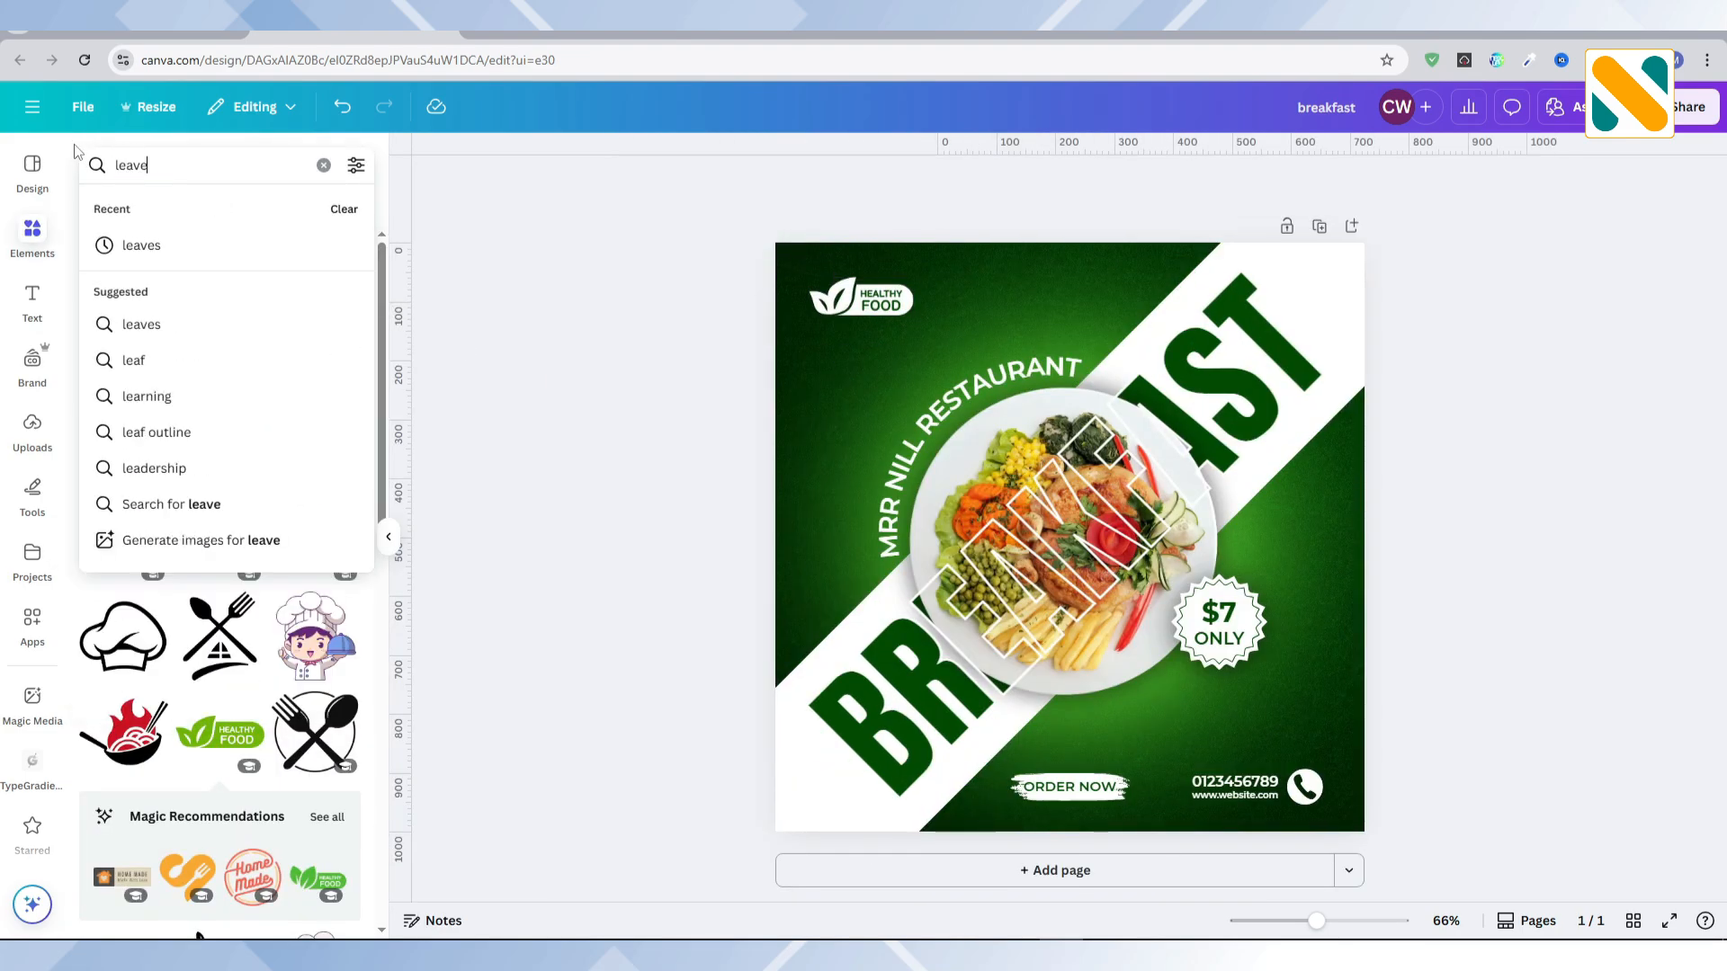
pyautogui.press('Return')
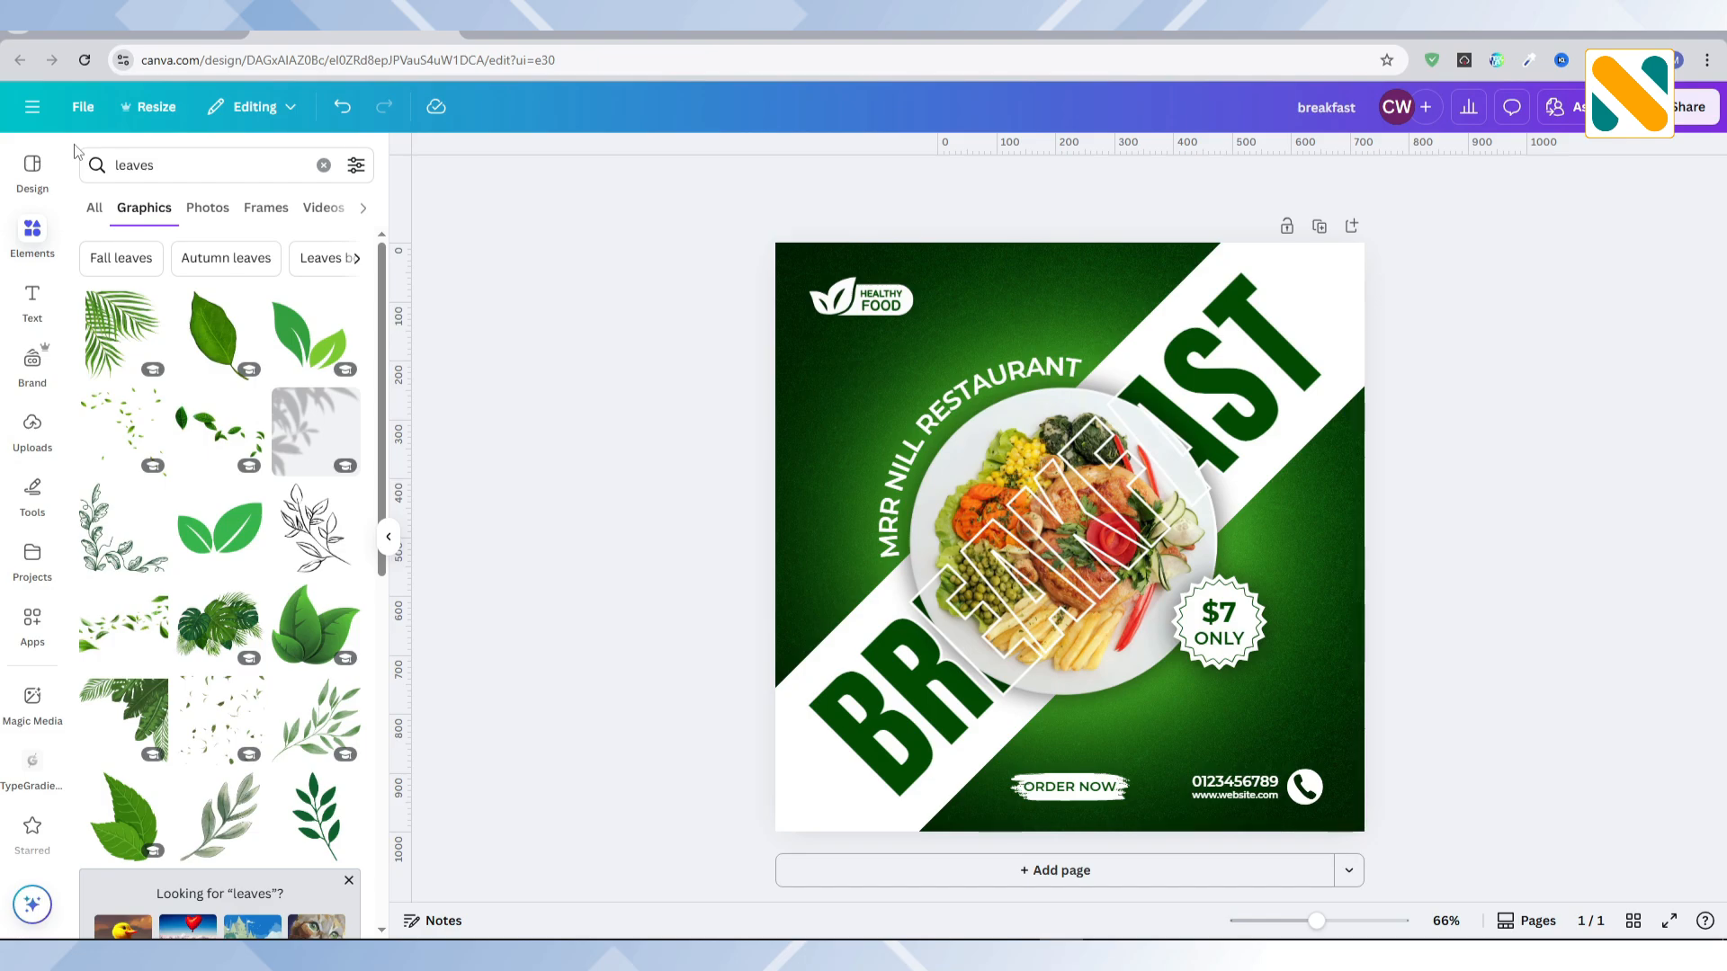
pyautogui.scroll(-4, 212, 459)
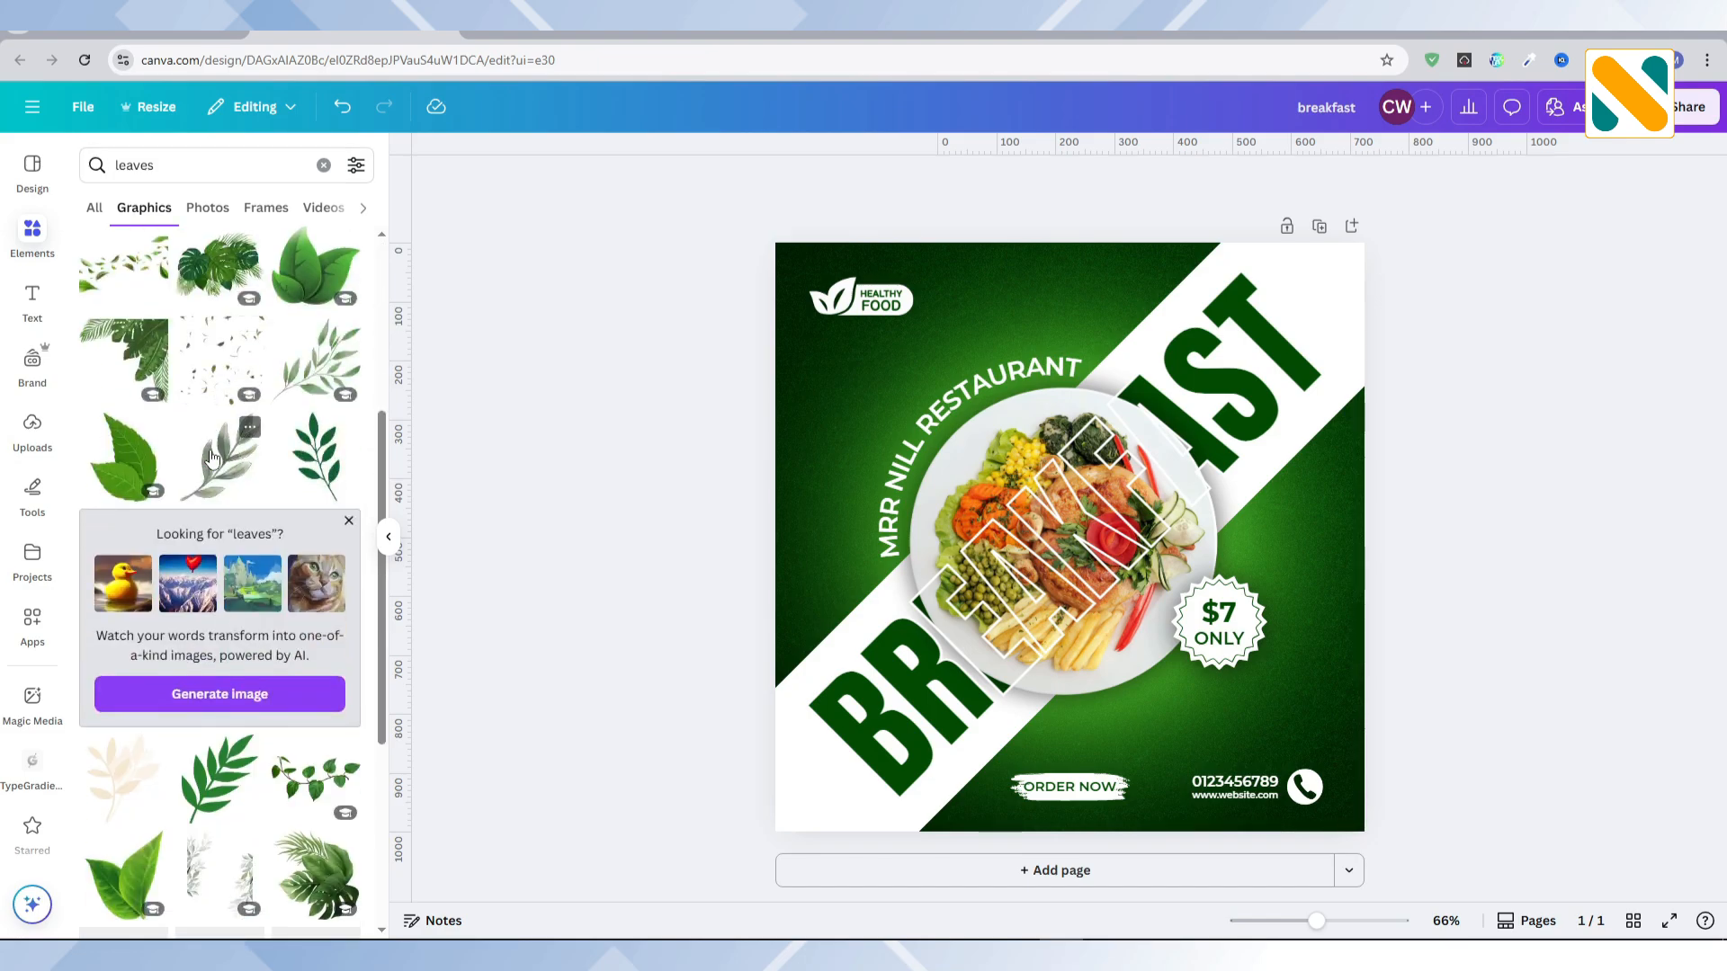
pyautogui.scroll(-4, 212, 459)
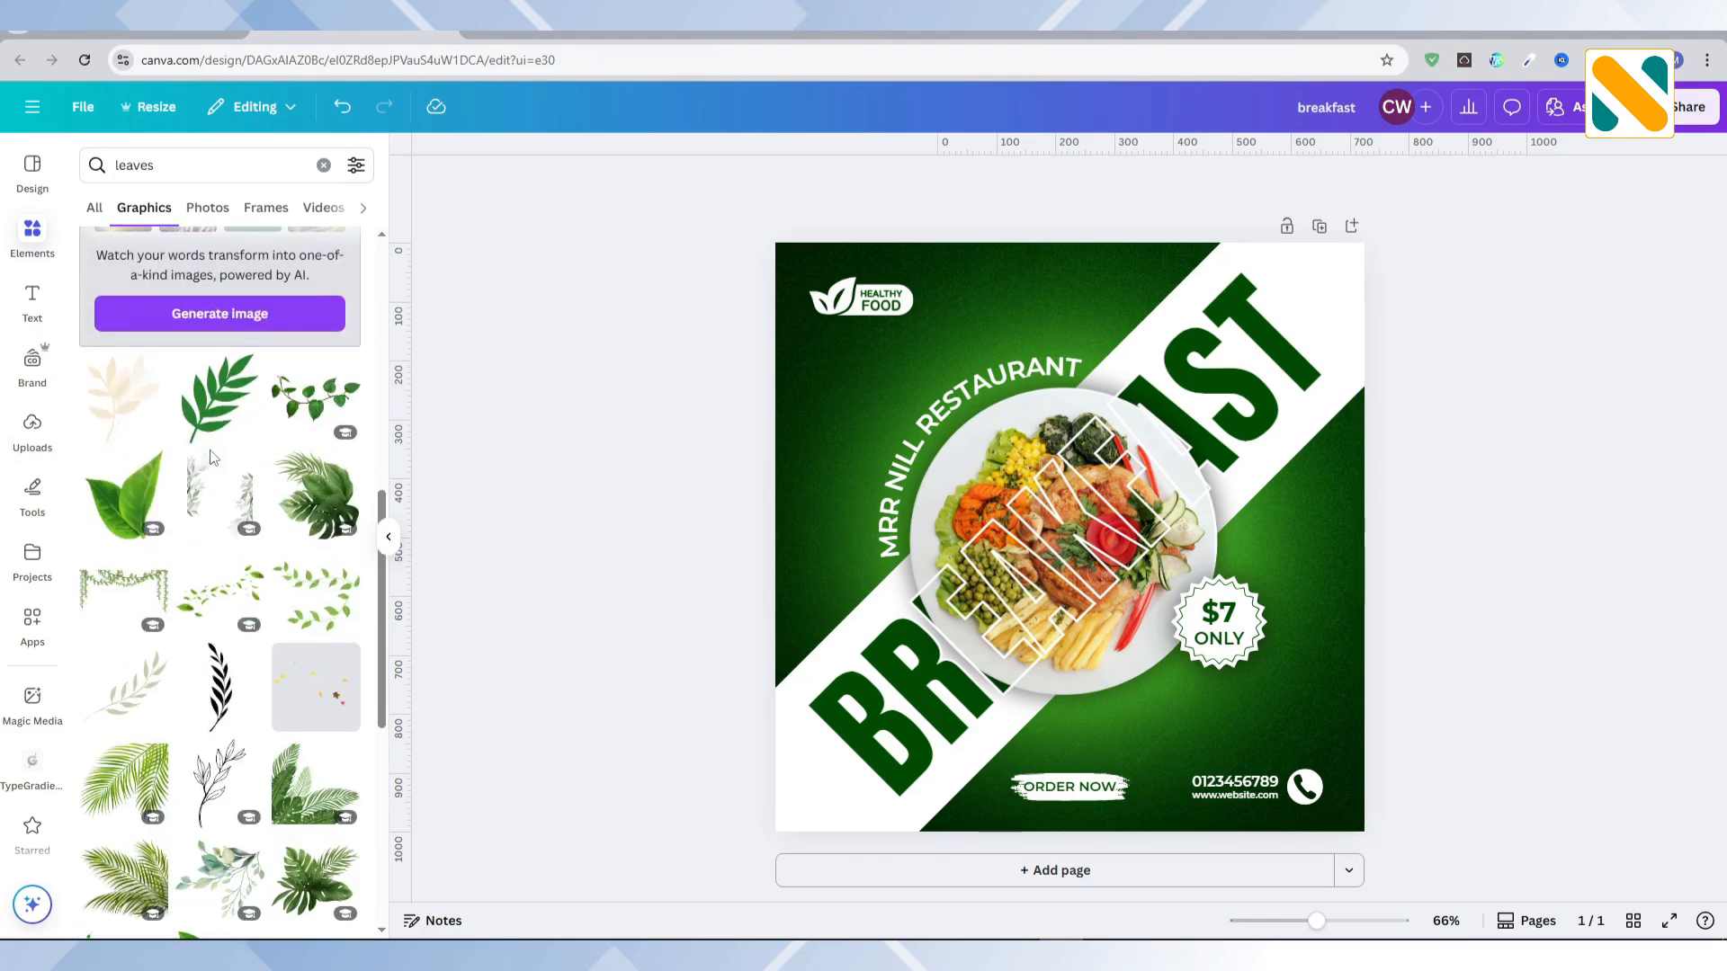
pyautogui.click(221, 596)
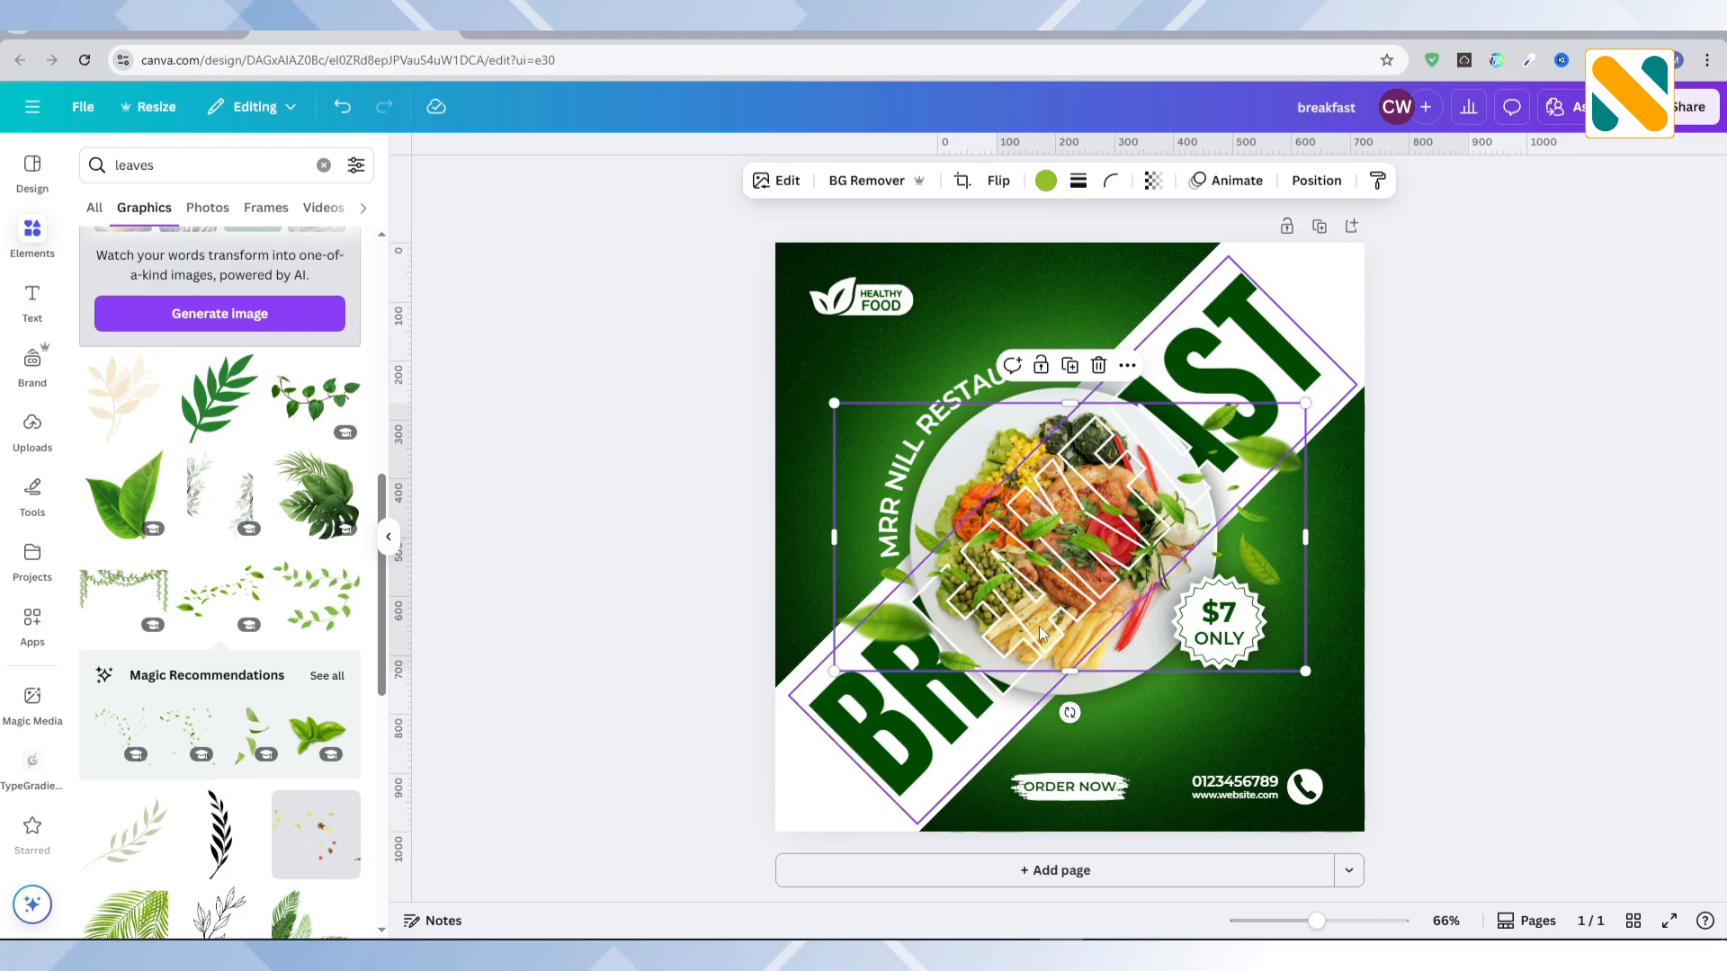
# Step: Rotate the scattered leaves to about -44° and place them along the lower-left part of the white diagonal band
pyautogui.moveTo(1051, 600); pyautogui.dragTo(1007, 654)
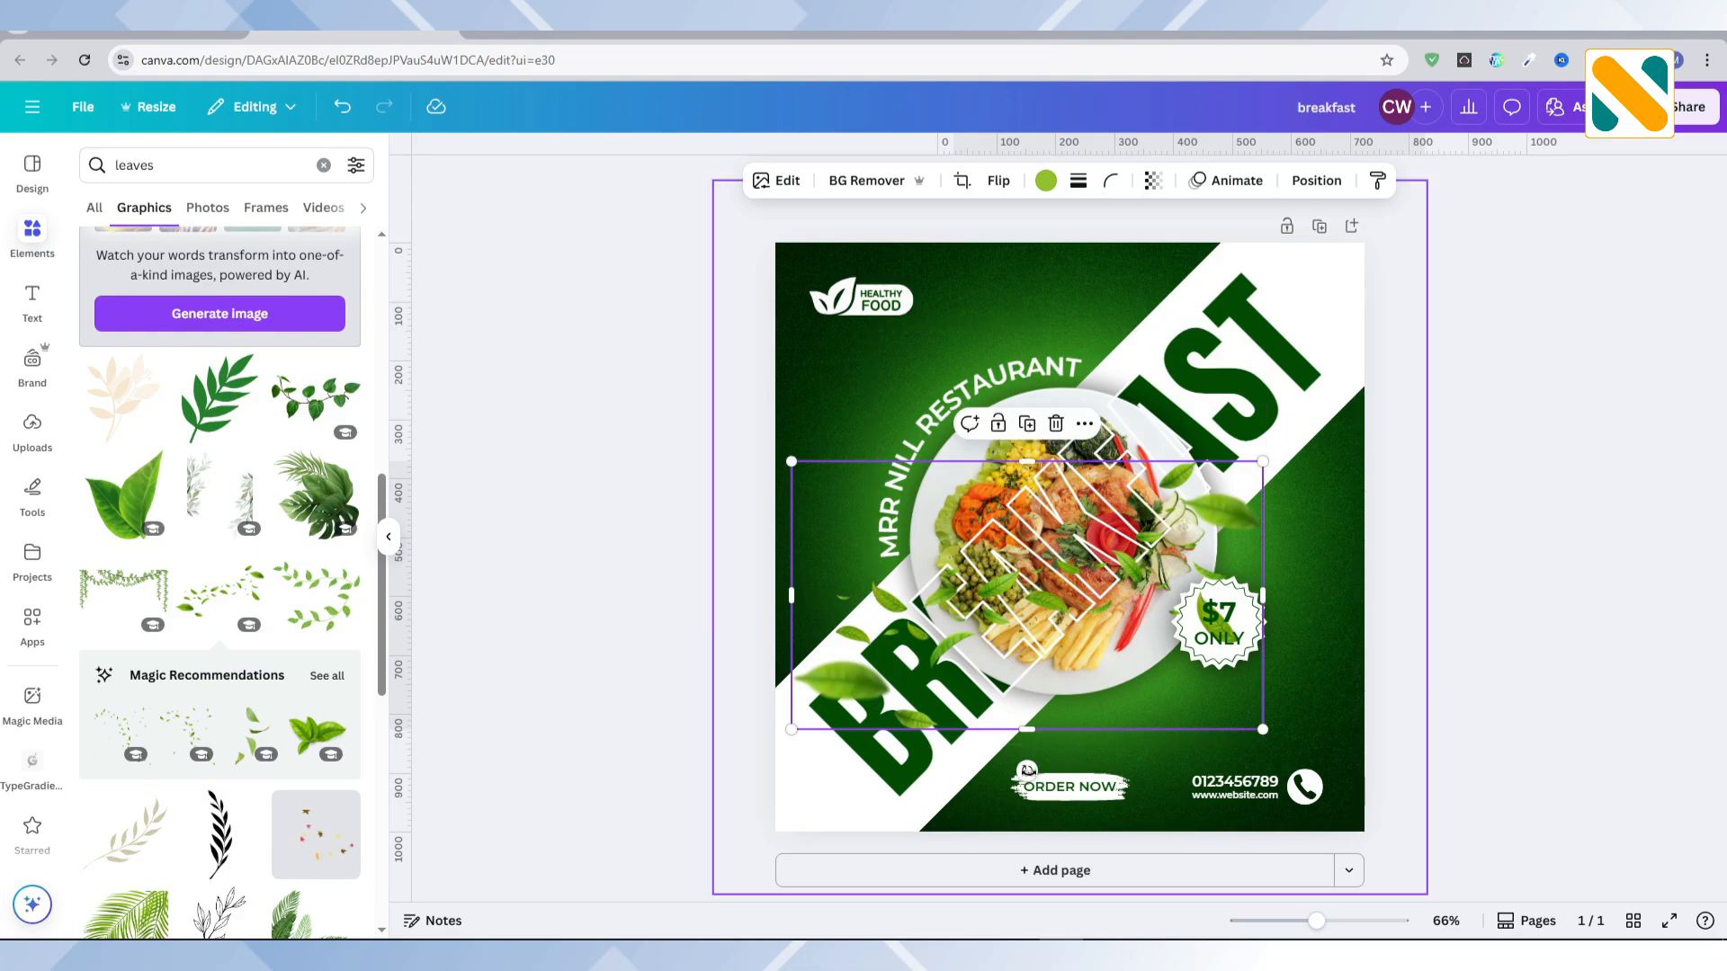
pyautogui.moveTo(1026, 770); pyautogui.dragTo(1134, 718)
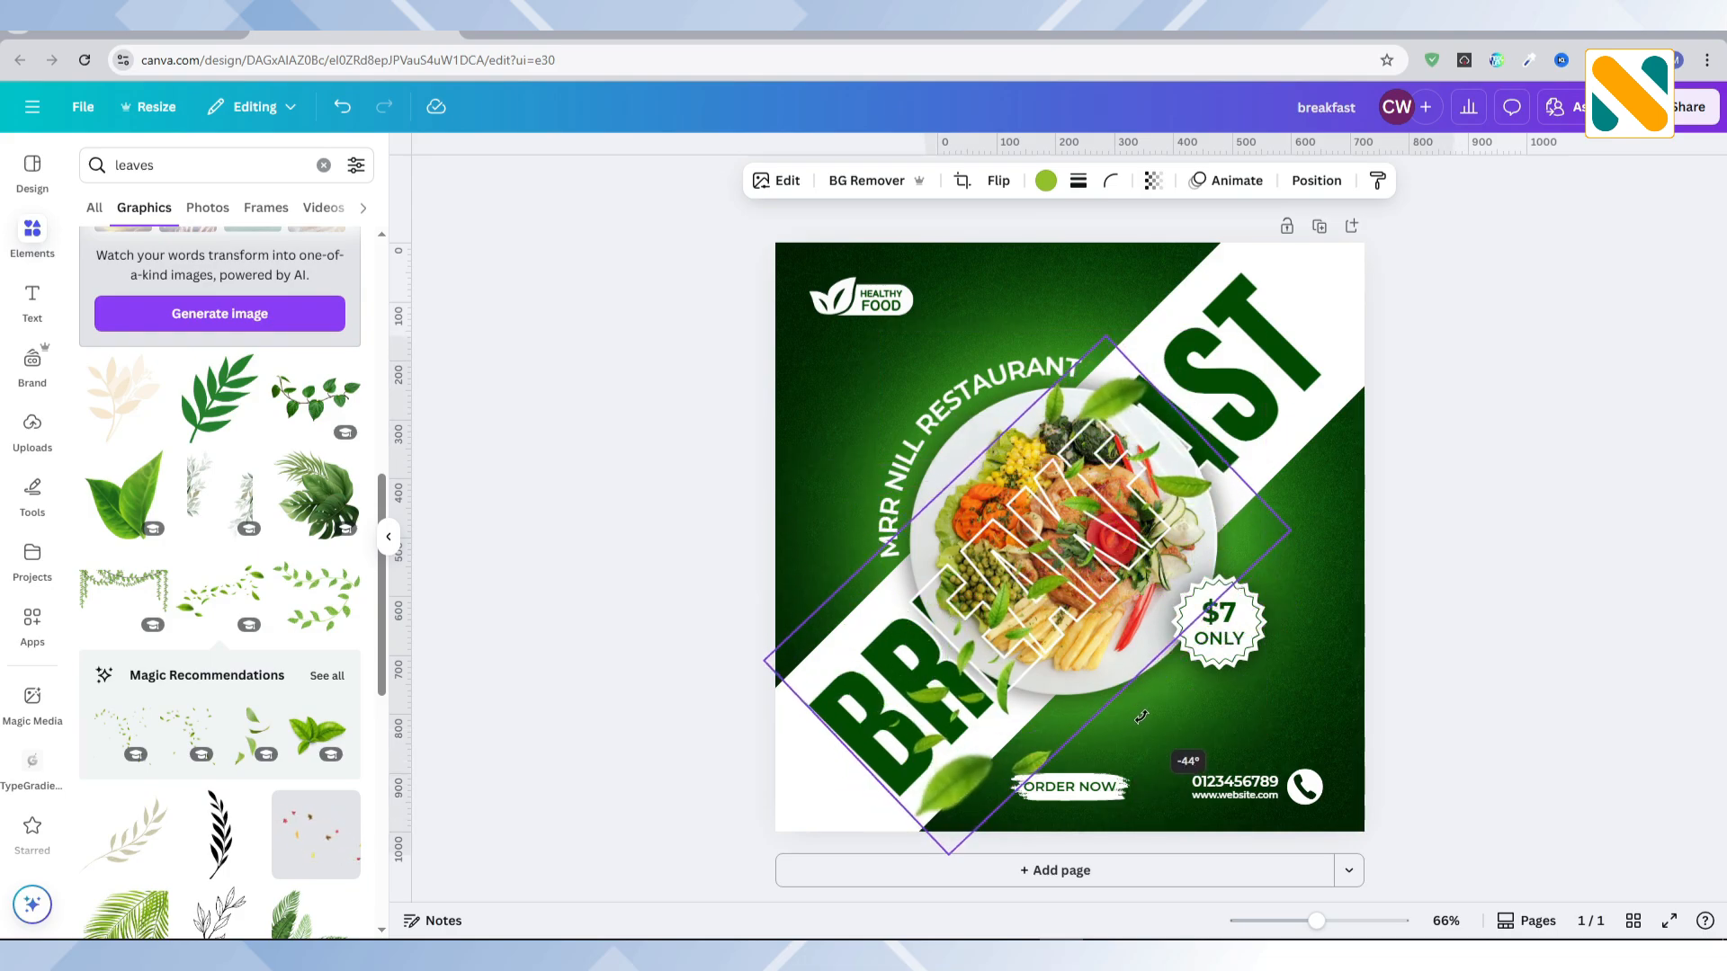
pyautogui.moveTo(1036, 635); pyautogui.dragTo(977, 709)
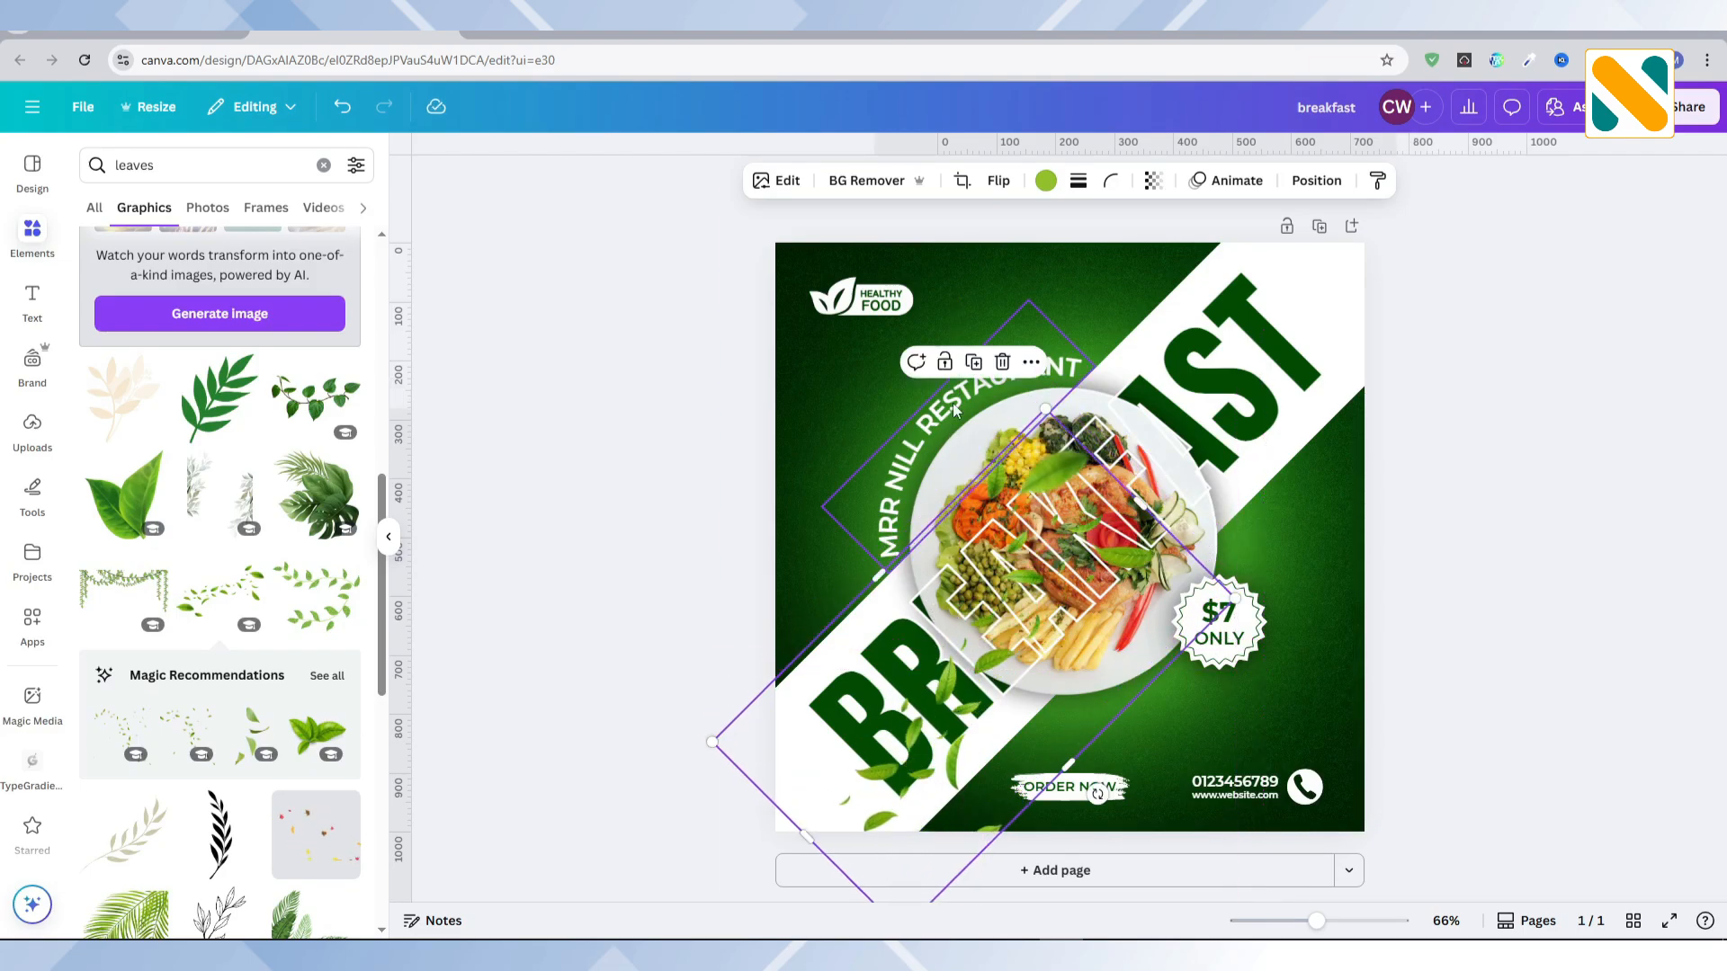
# Step: Duplicate the leaves onto the band's upper-right end and layer both copies behind the plate, just above the BREAKFAST lettering
pyautogui.click(973, 362)
pyautogui.moveTo(1030, 585); pyautogui.dragTo(1187, 348)
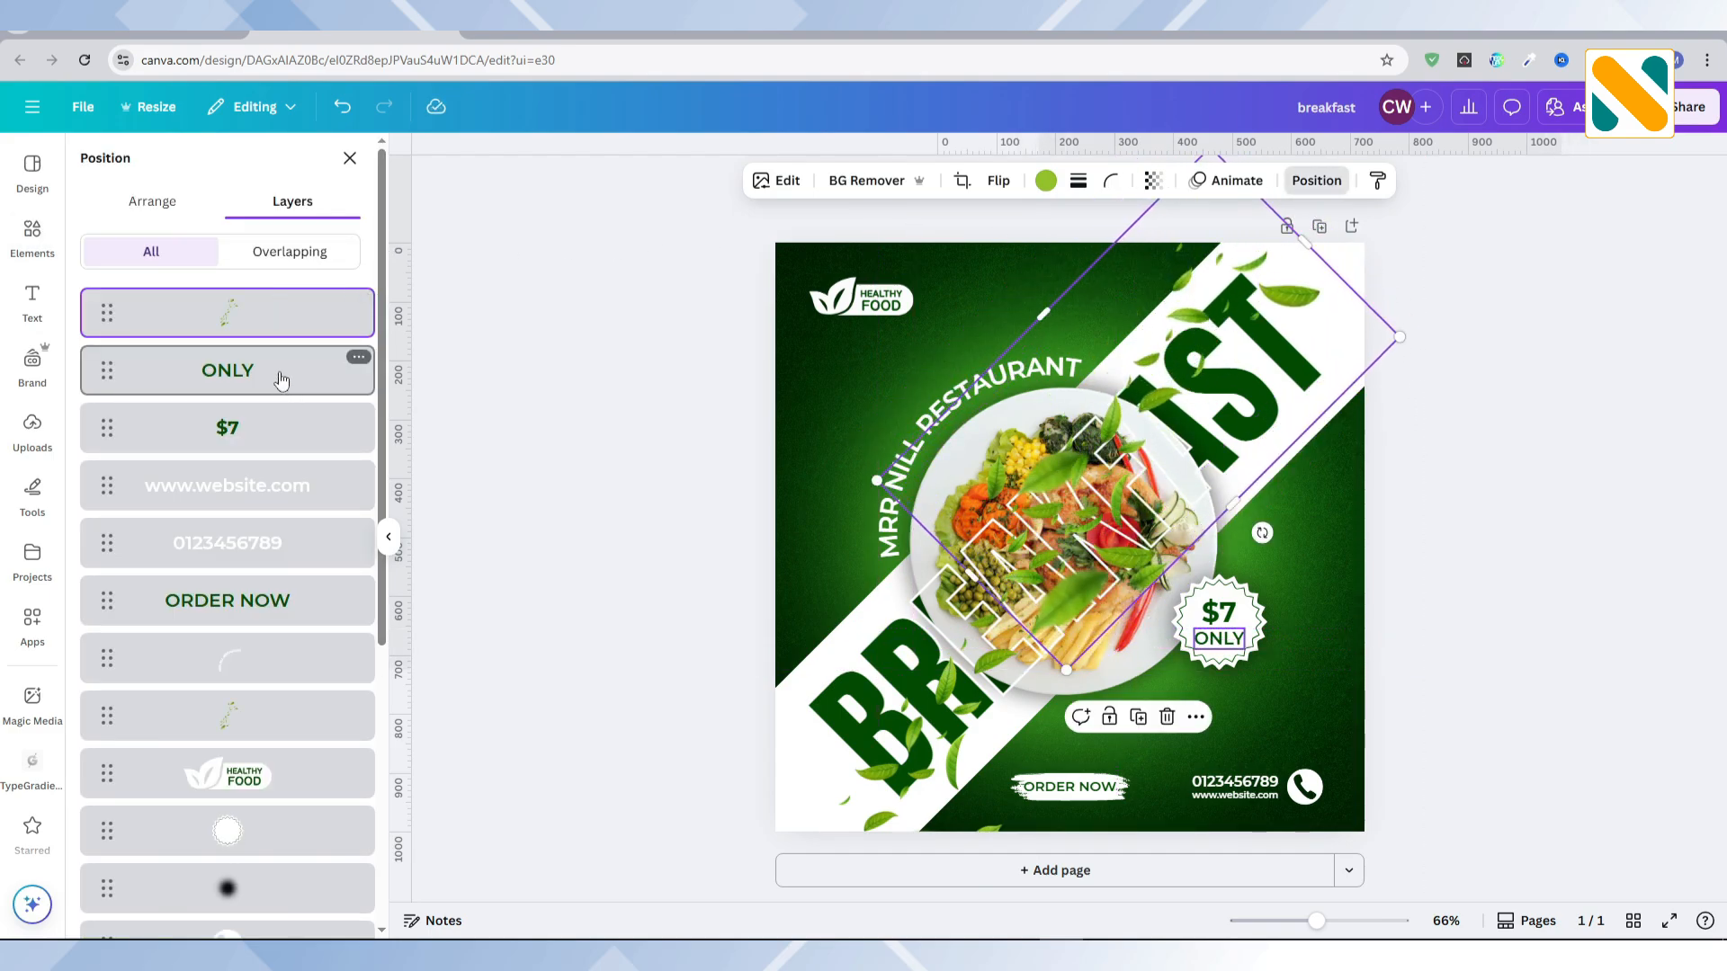
pyautogui.moveTo(263, 315); pyautogui.dragTo(240, 702)
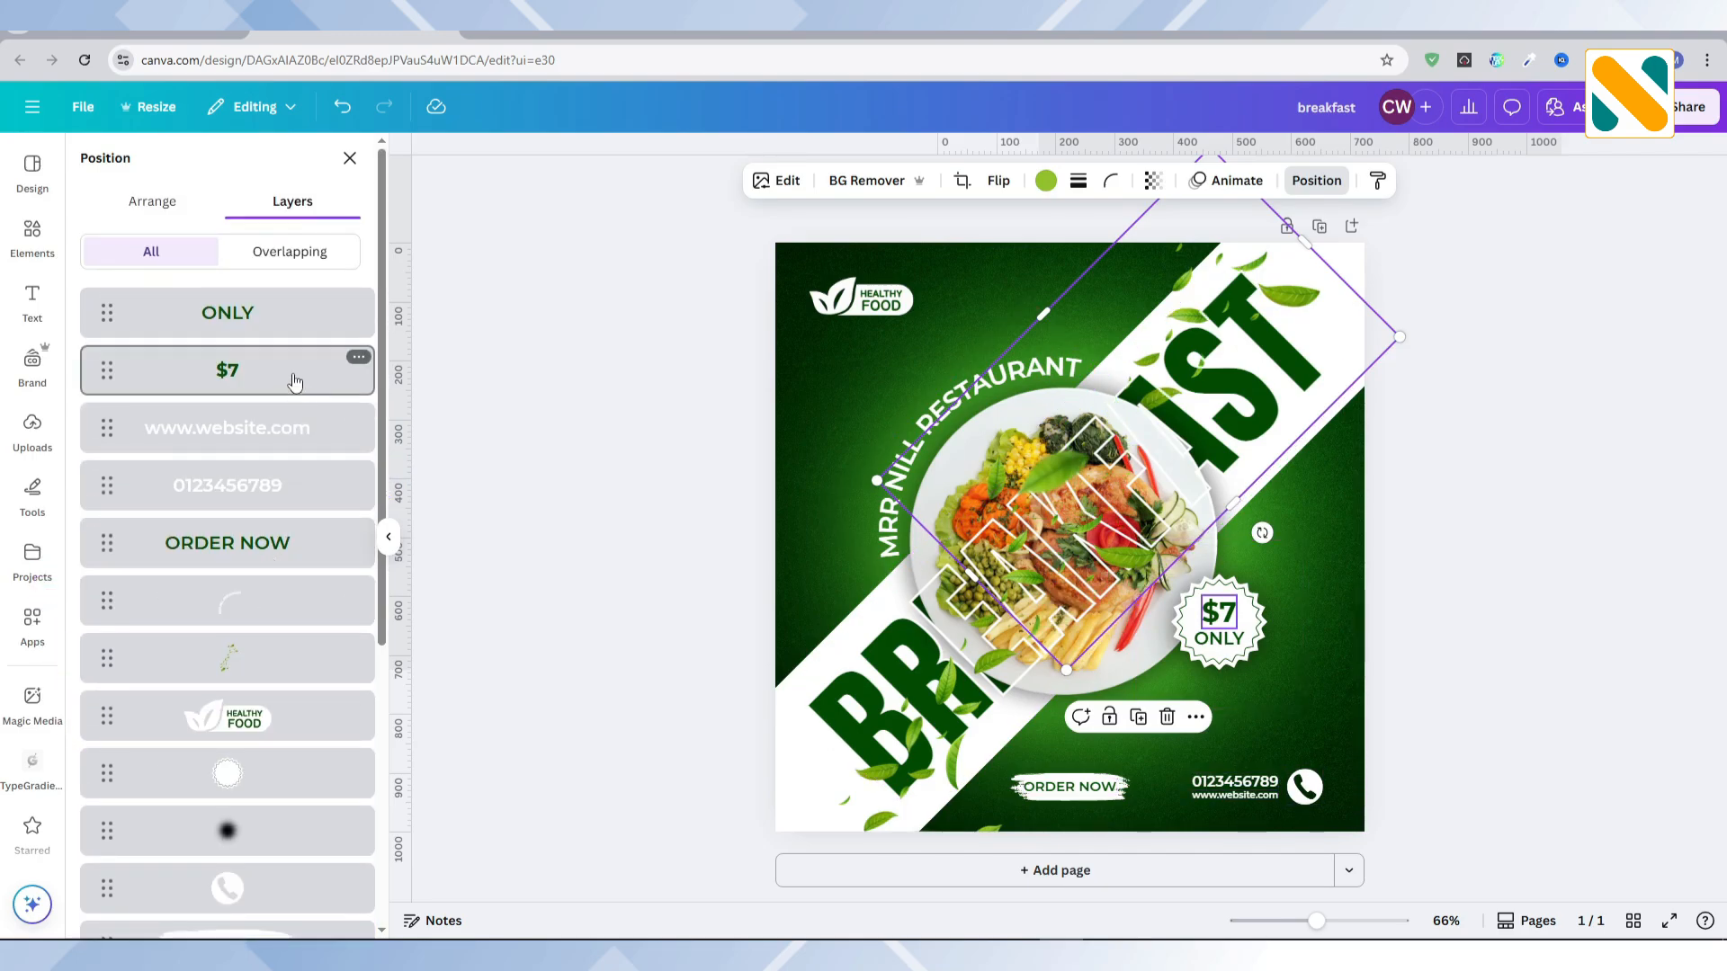
pyautogui.moveTo(289, 675); pyautogui.dragTo(271, 642)
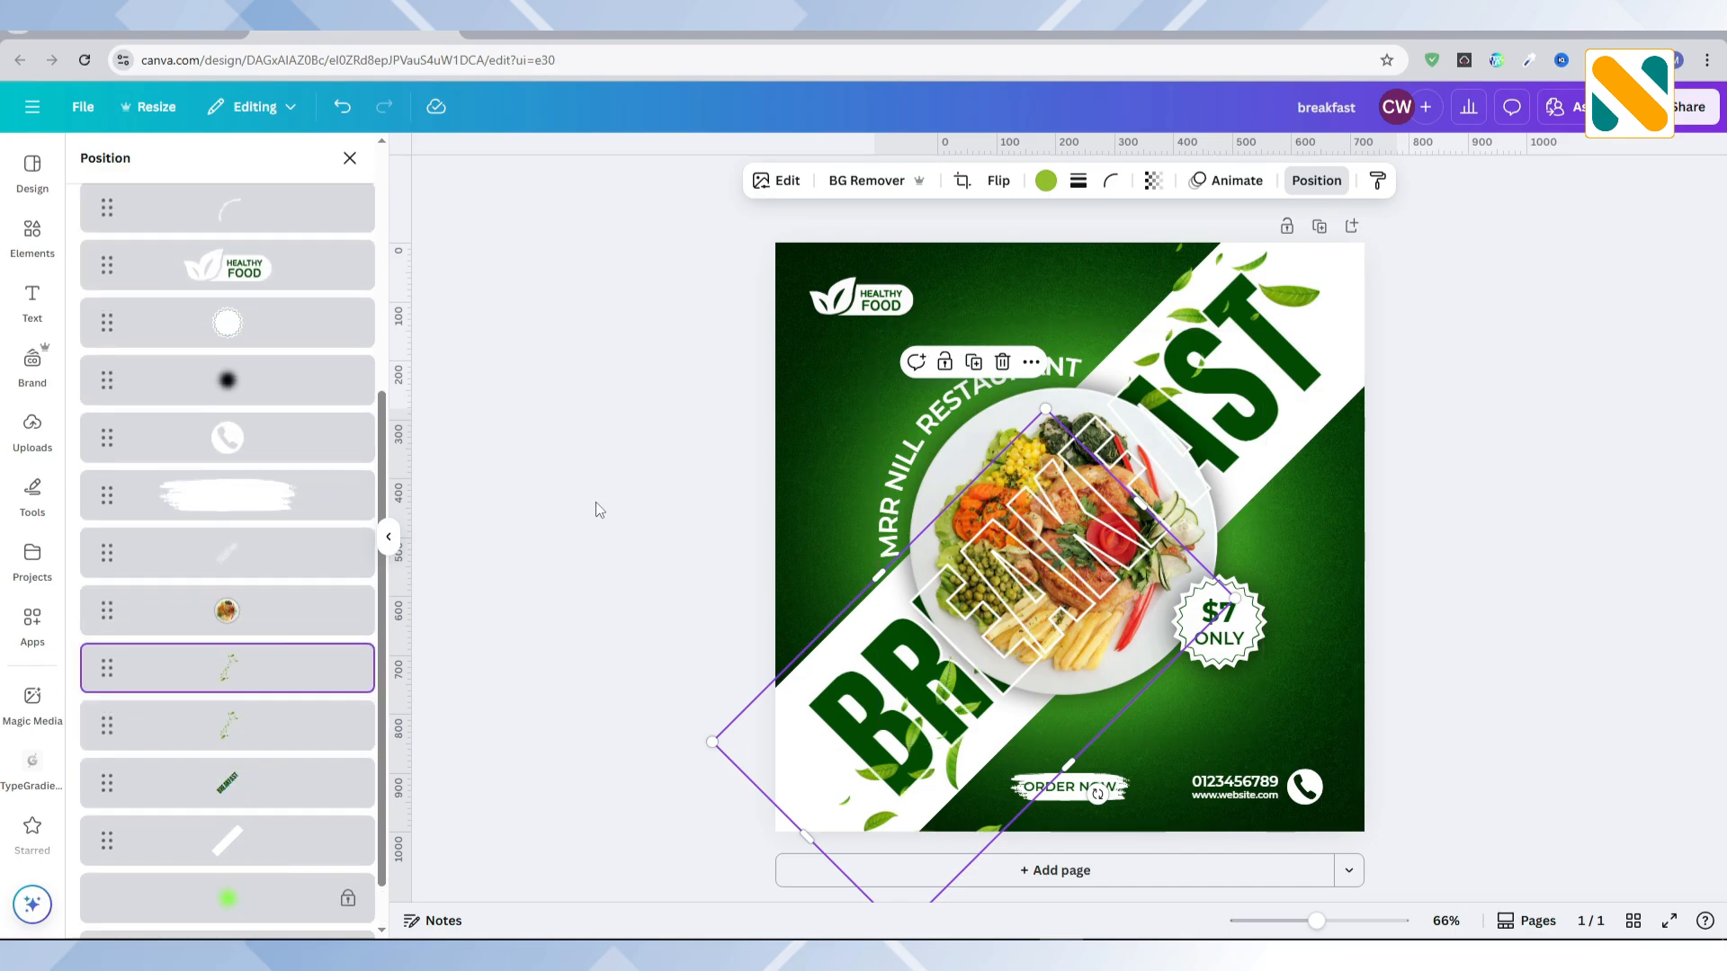
# Step: Search the graphics for "elements", add the striped hexagons in white, and place them small and semi-transparent above the restaurant name
pyautogui.hotkey('alt', '1')
pyautogui.moveTo(225, 169); pyautogui.dragTo(89, 160)
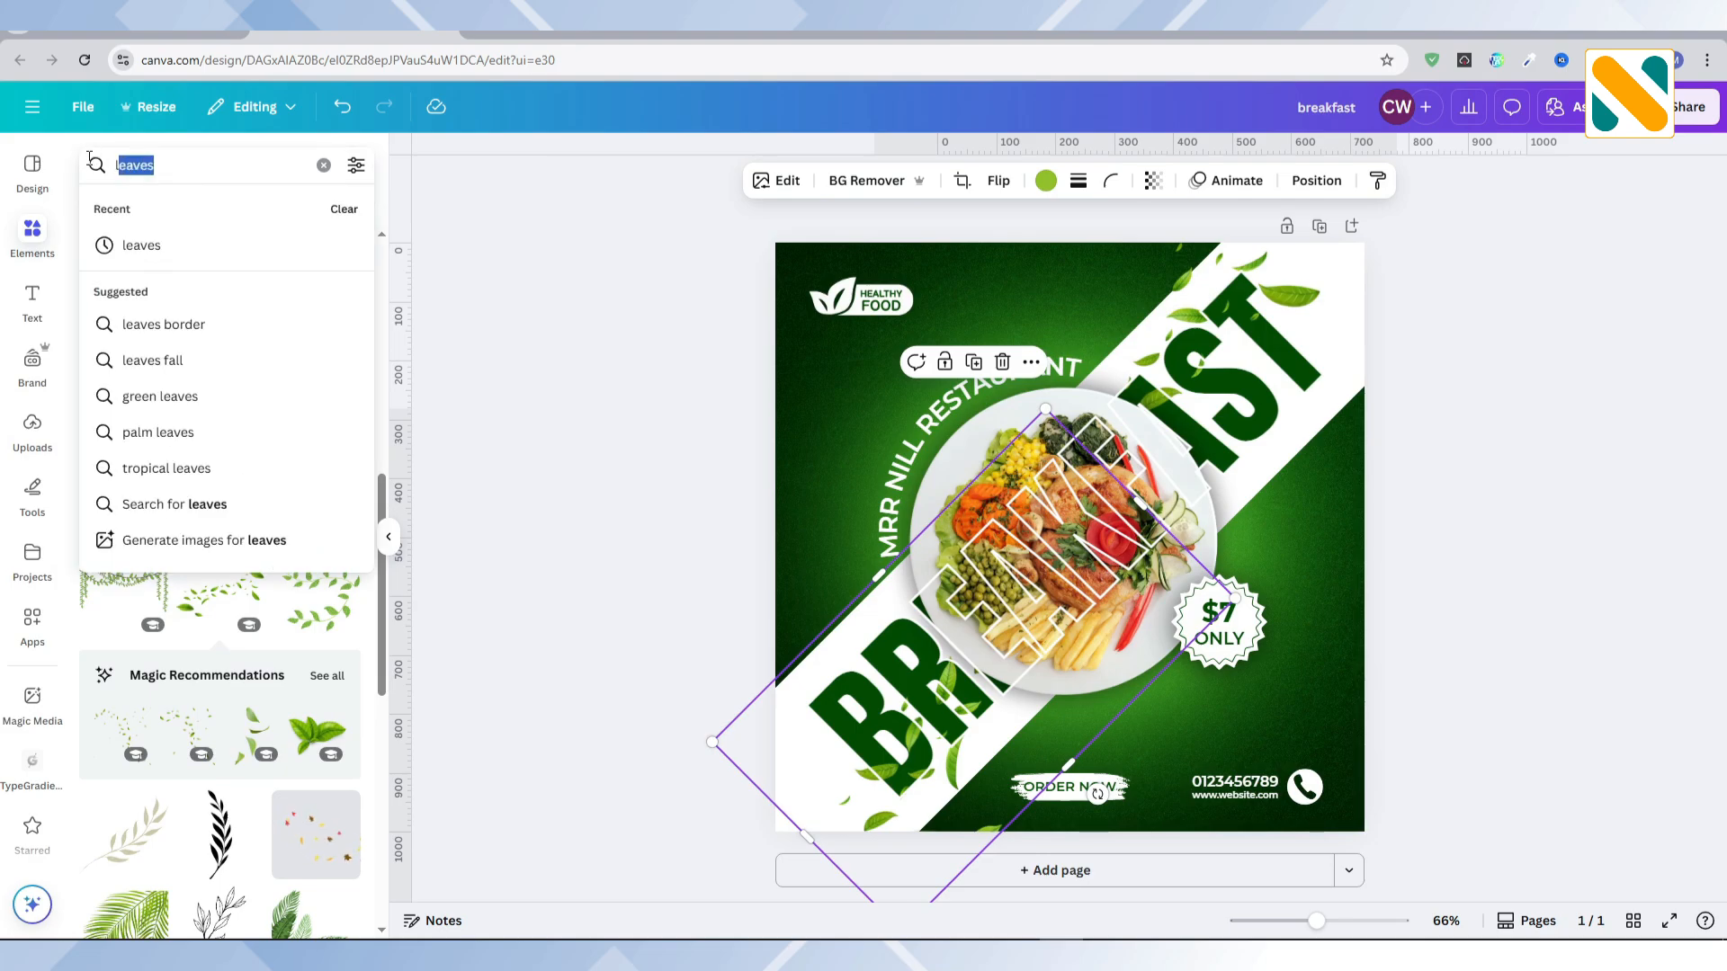
pyautogui.write('elements')
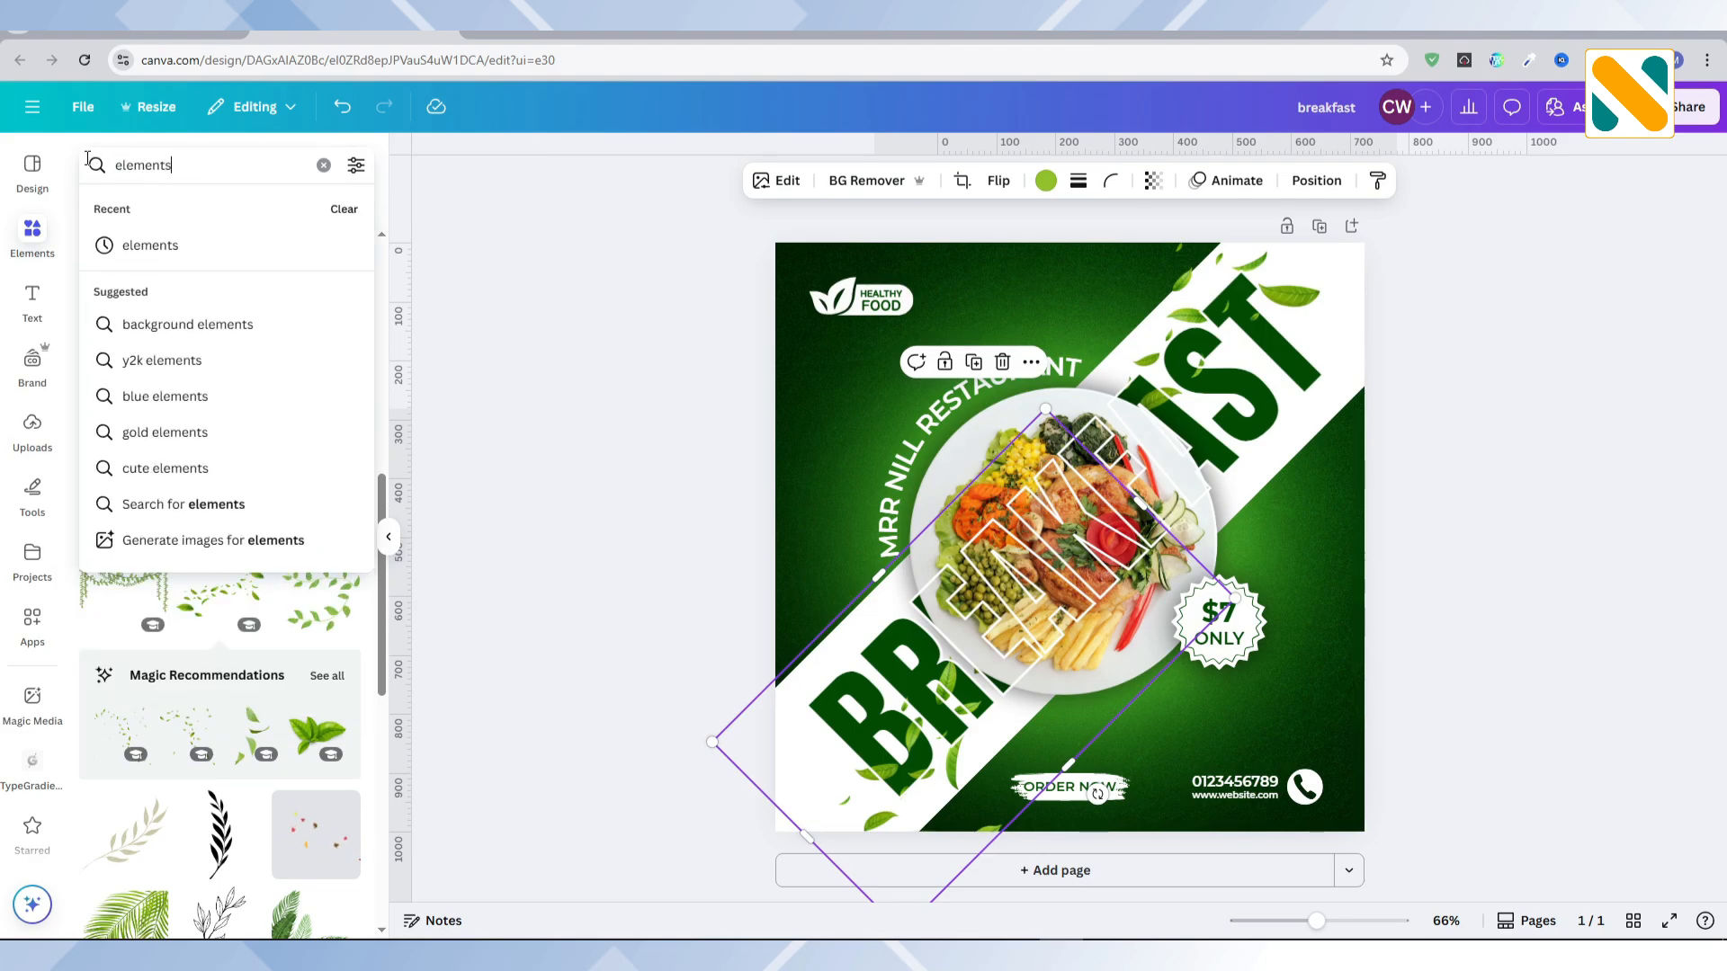
pyautogui.press('Return')
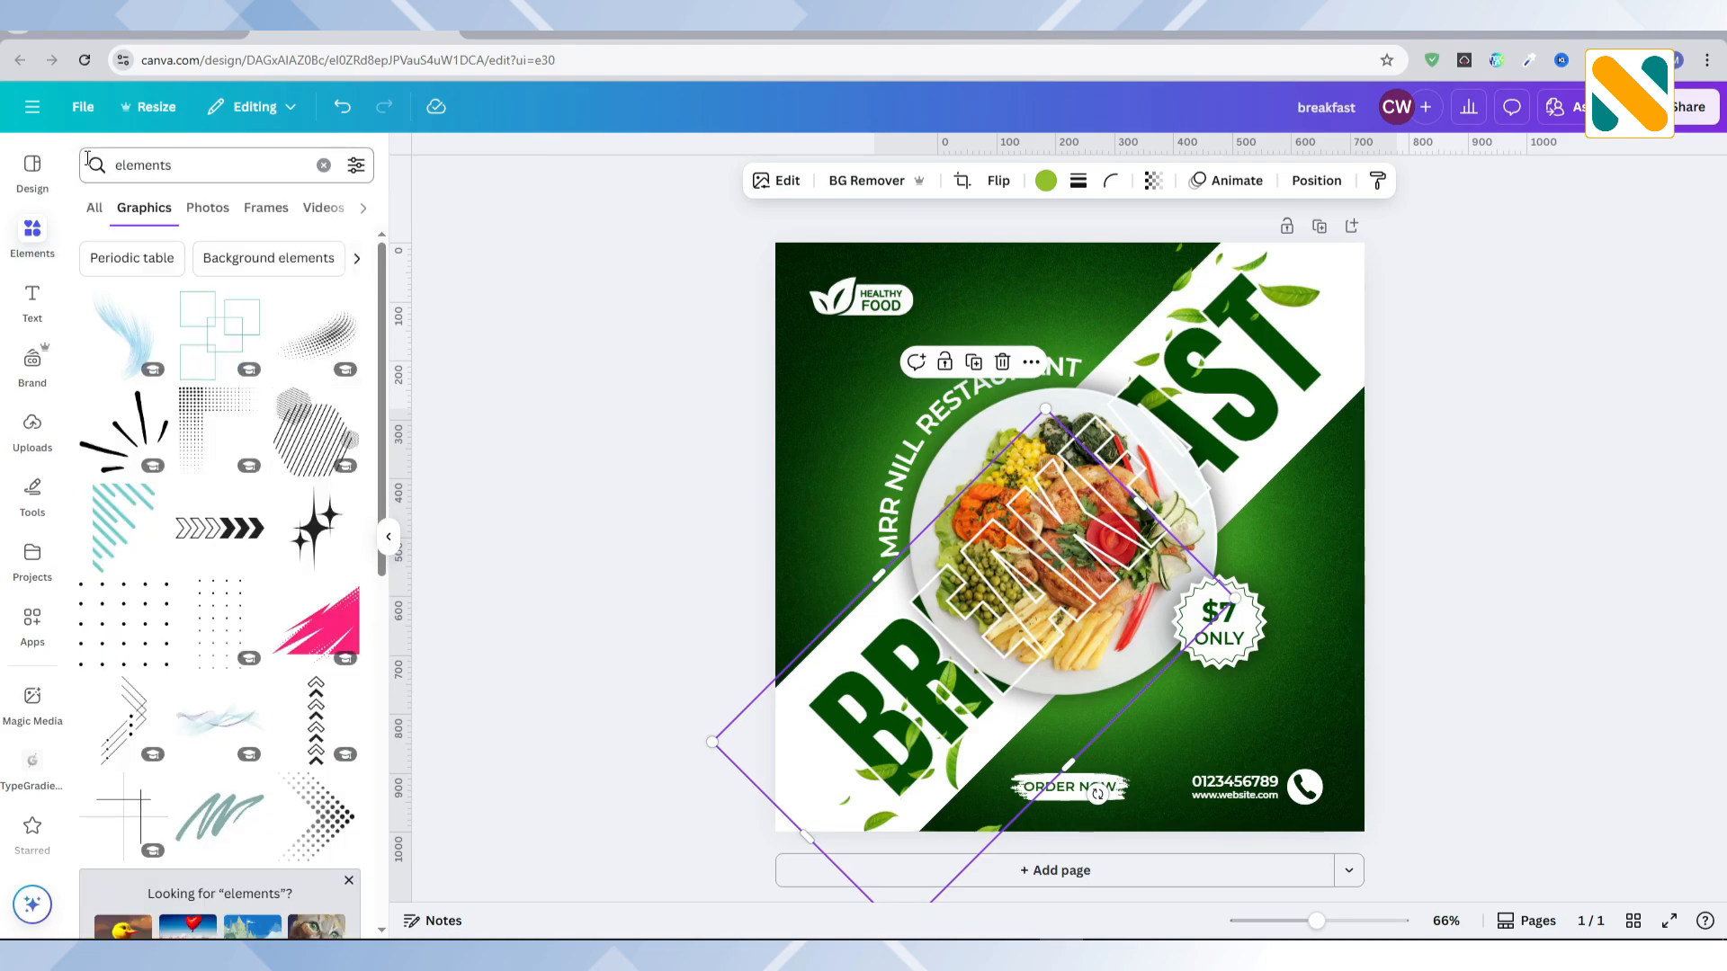
pyautogui.click(293, 438)
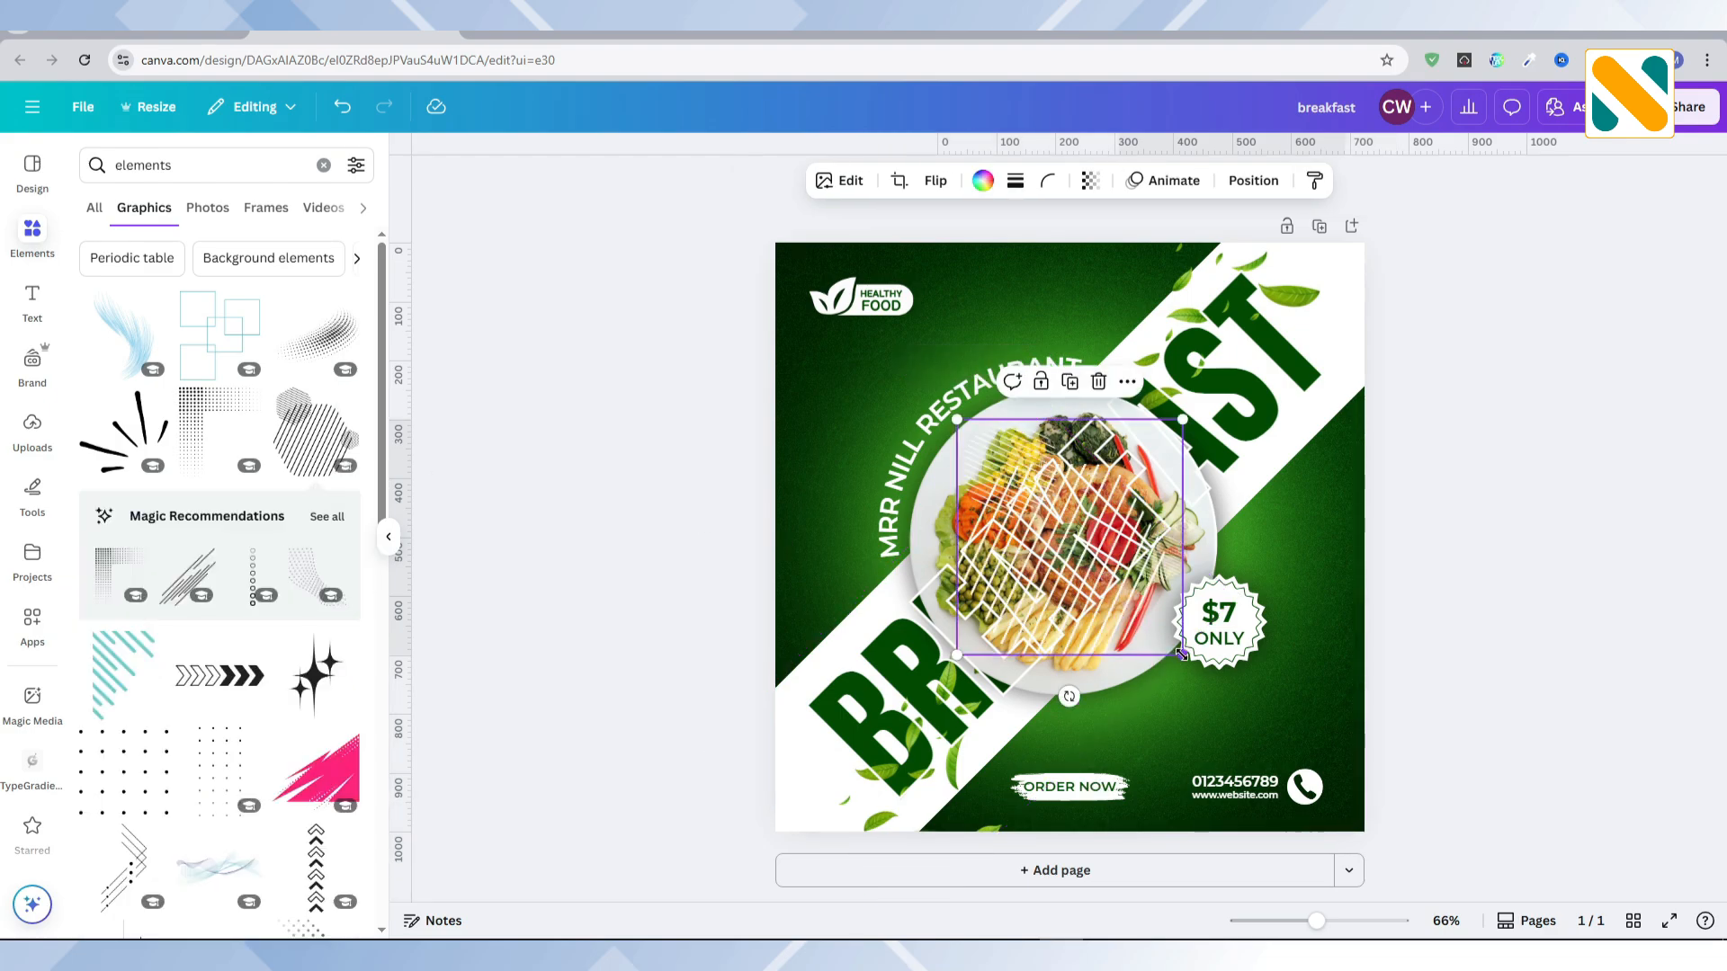
pyautogui.moveTo(1181, 654)
pyautogui.mouseDown()
pyautogui.moveTo(1023, 489)
pyautogui.moveTo(998, 423)
pyautogui.moveTo(1014, 319)
pyautogui.moveTo(1041, 332)
pyautogui.mouseUp()
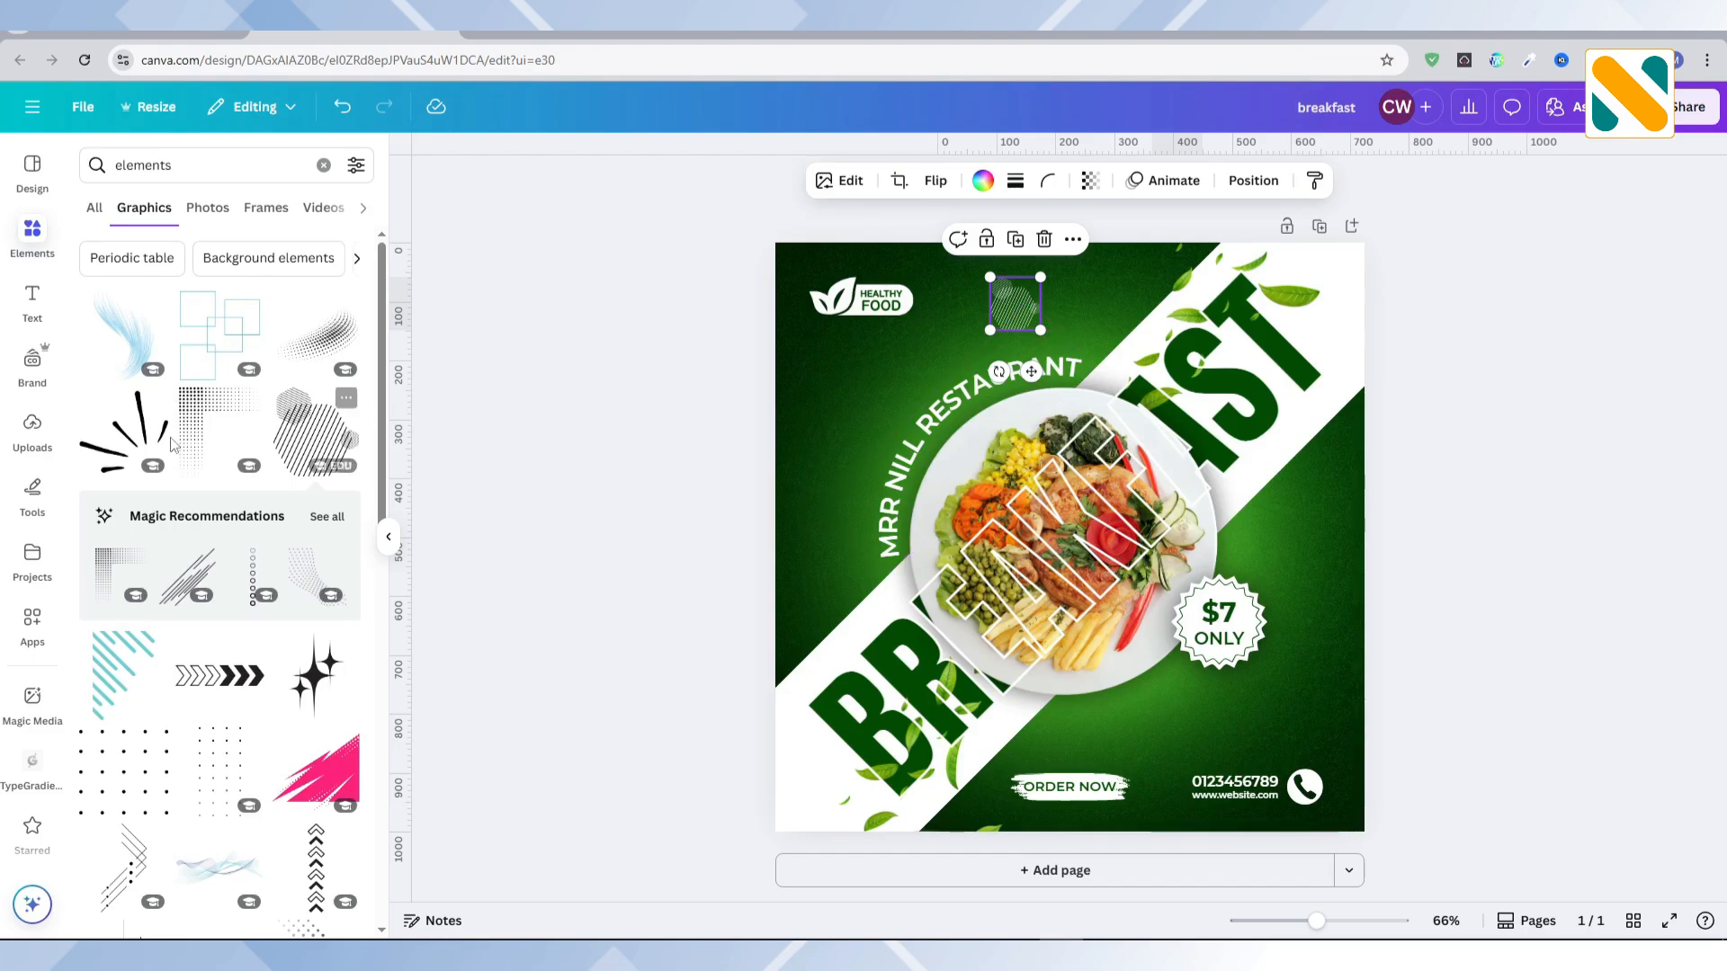
# Step: Add the graphic of radiating brush strokes and recolour it white
pyautogui.click(122, 444)
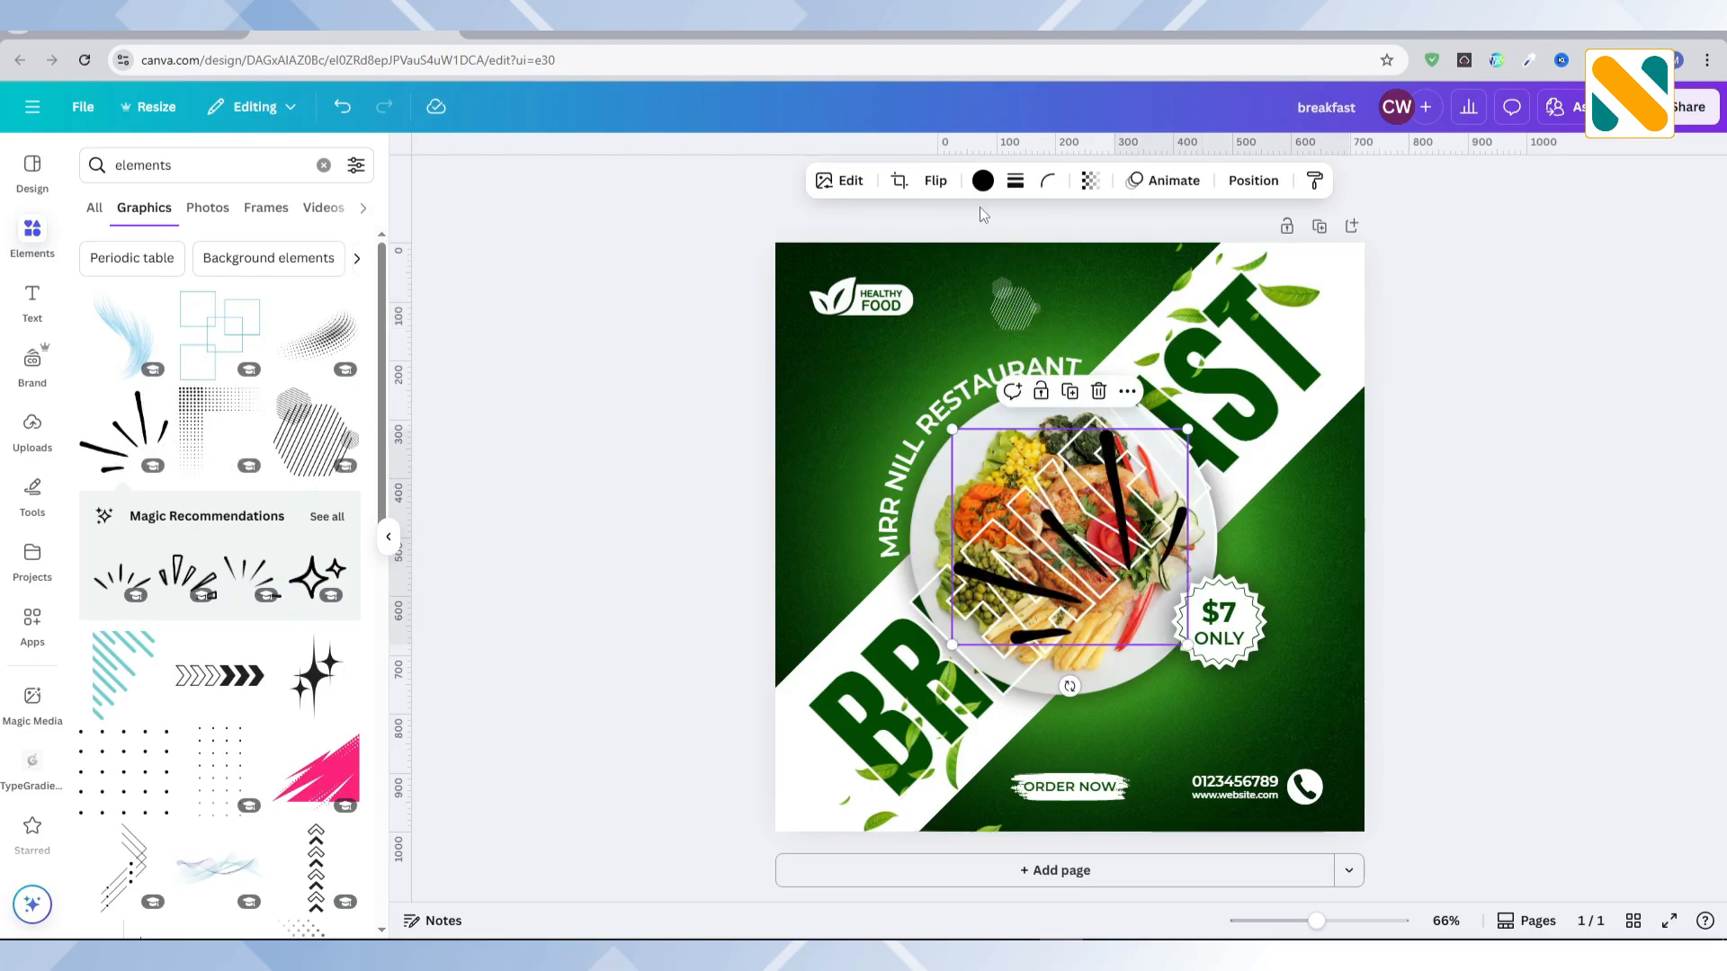
pyautogui.click(982, 182)
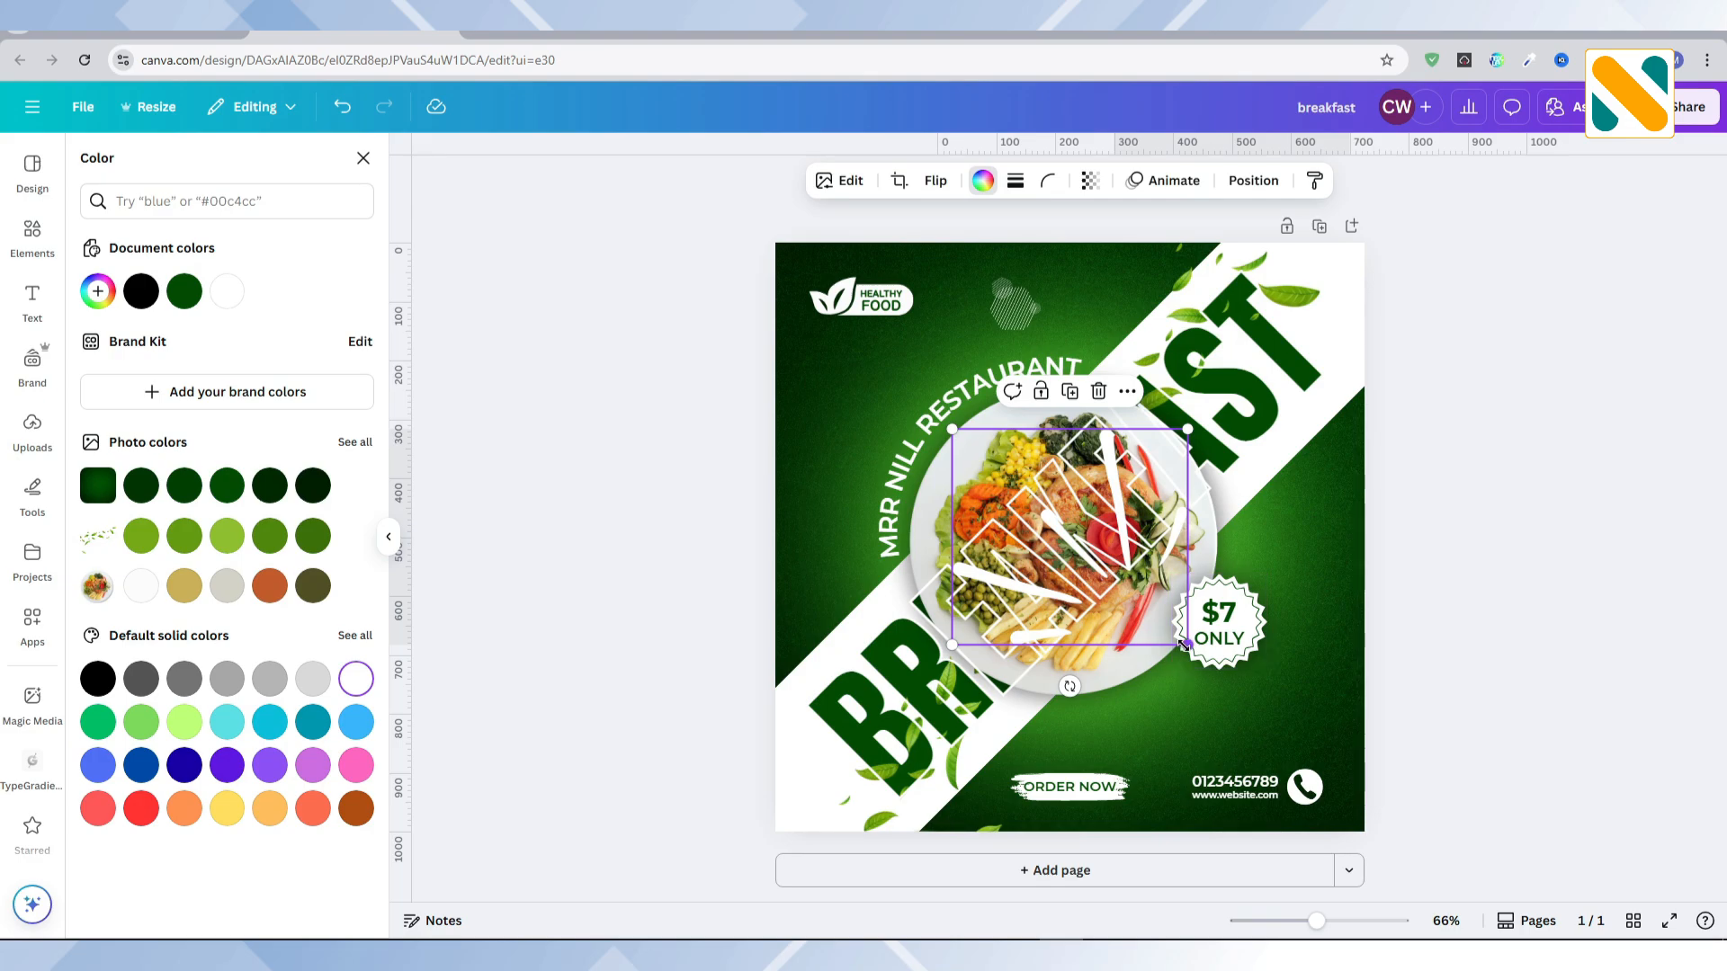
# Step: Shrink the white brush strokes to about 80 px wide near the post's left edge, below the logo, and reduce their opacity
pyautogui.moveTo(1184, 644); pyautogui.dragTo(838, 449)
pyautogui.click(1090, 180)
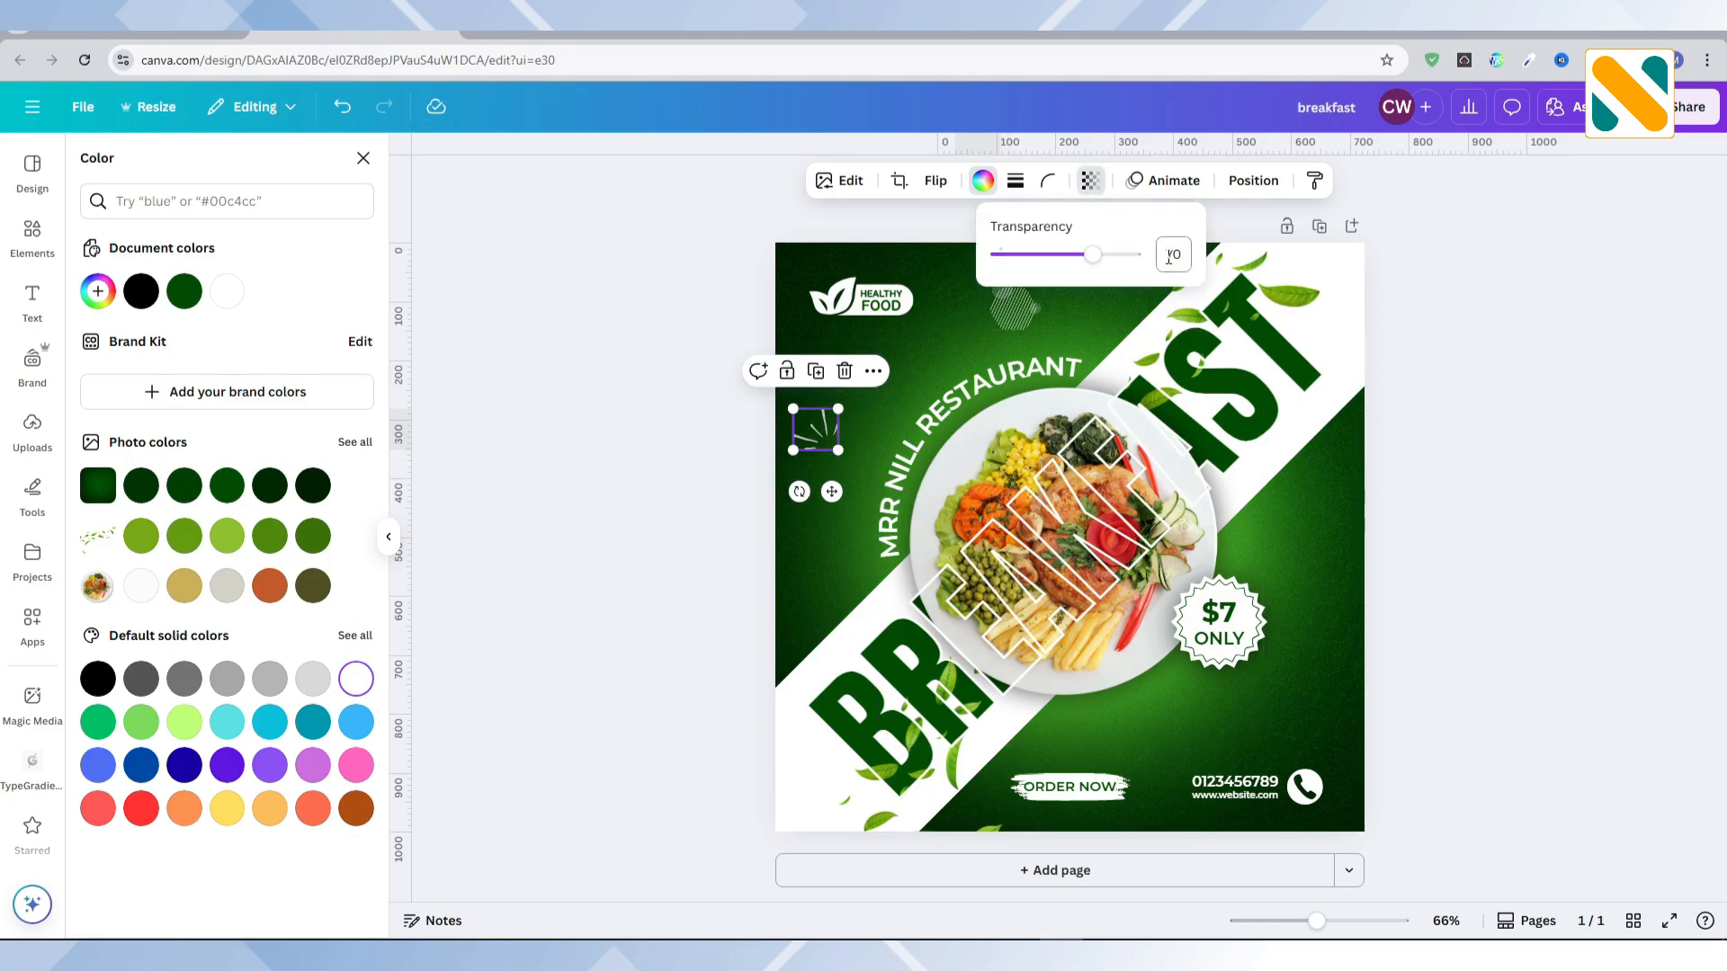
pyautogui.click(667, 506)
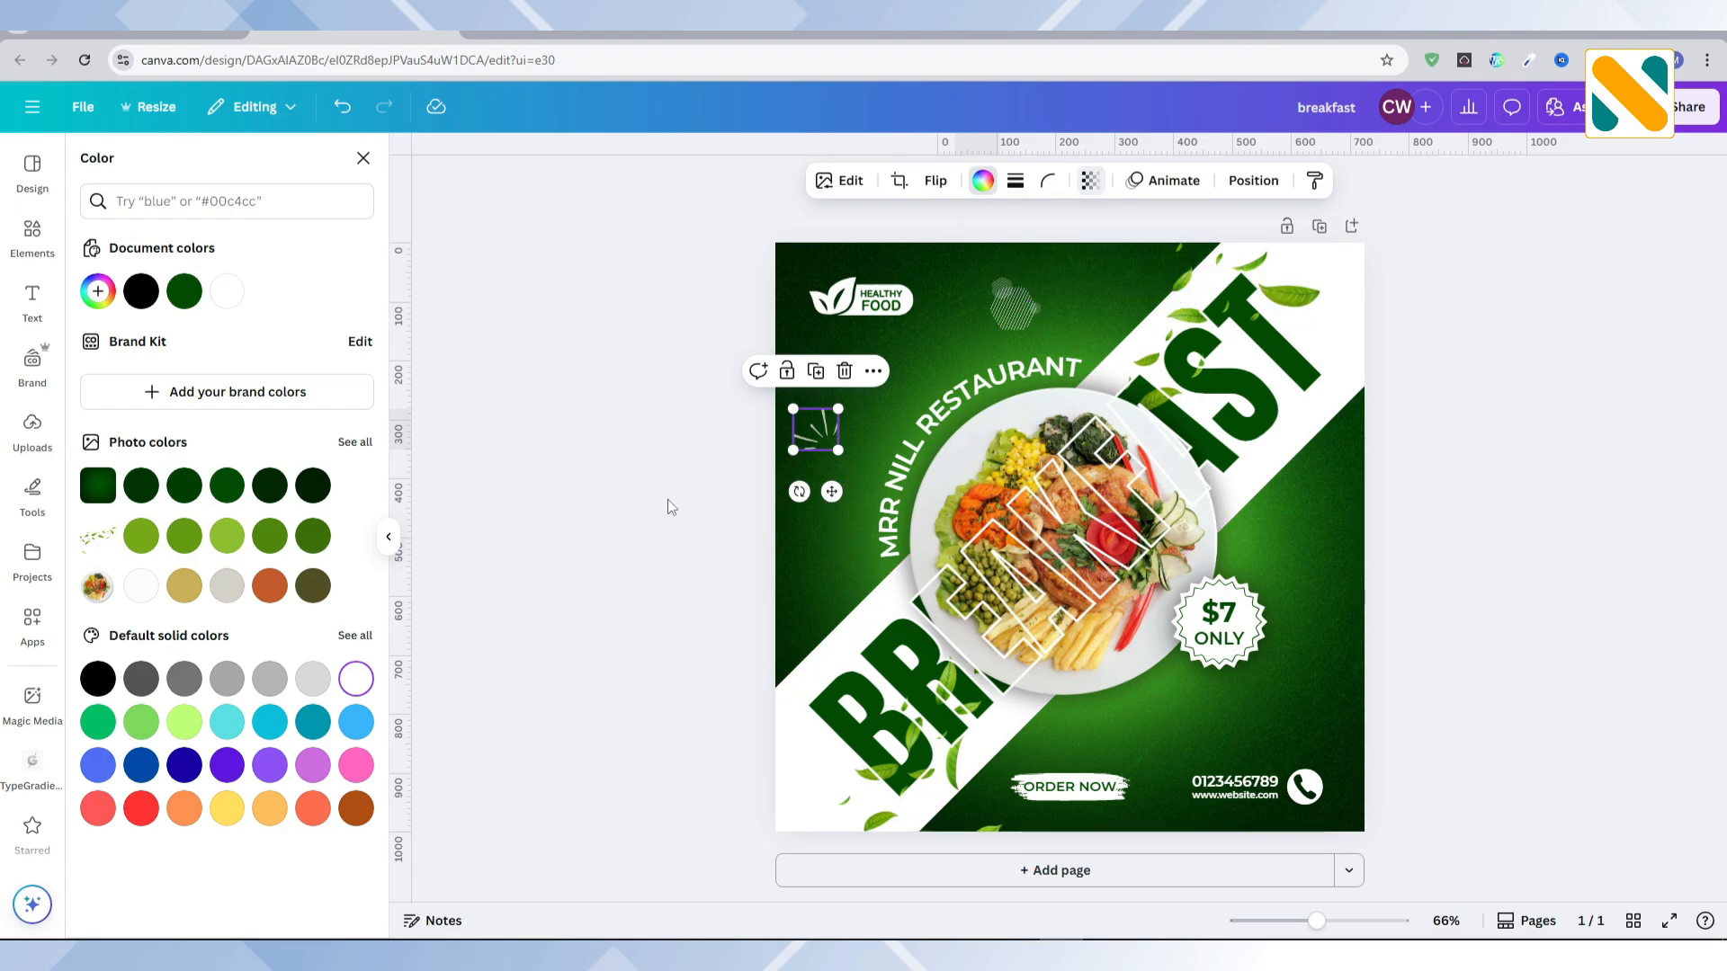